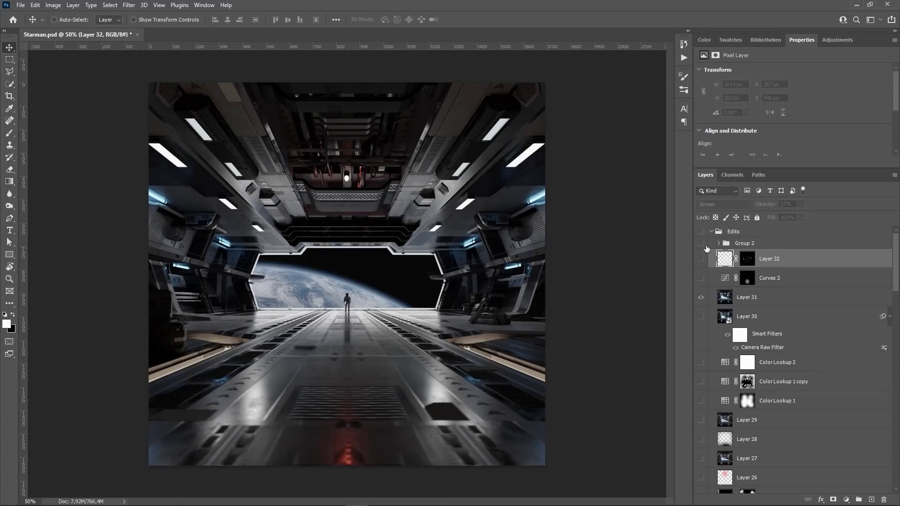
Step: Show the Edits group and toggle Layer 31's visibility to compare the artwork's stages
{"action": "left_click", "coordinate": [701, 231]}
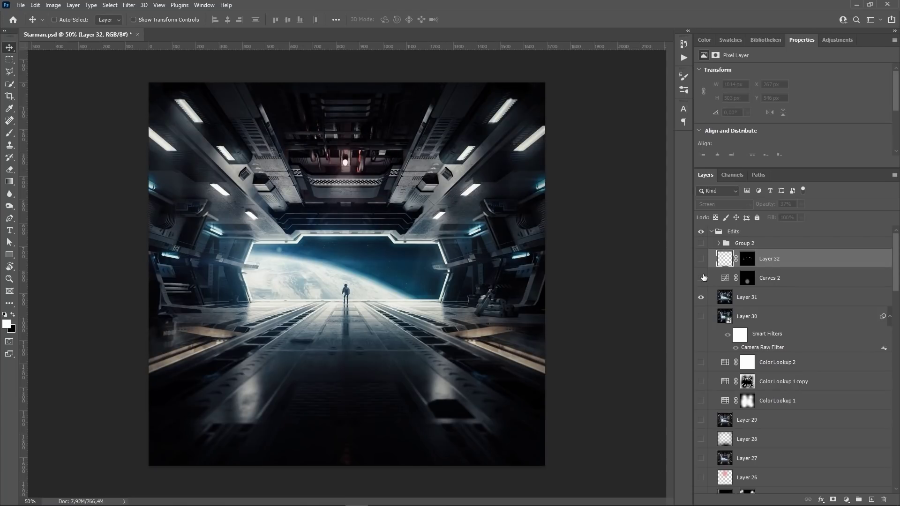
{"action": "left_click", "coordinate": [701, 297]}
{"action": "left_click", "coordinate": [700, 298]}
{"action": "left_click", "coordinate": [701, 297]}
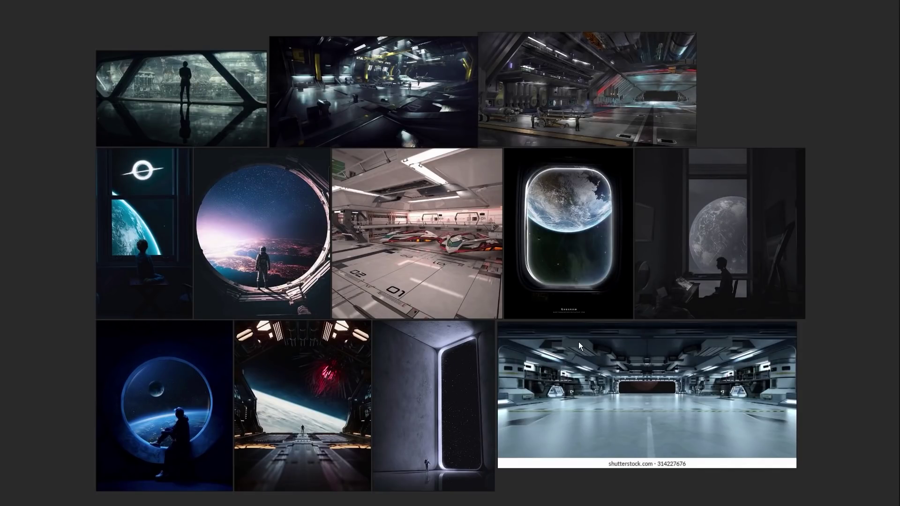
Step: Switch to the reference board and examine the hangar, spaceship window and planet images for composition and lighting
{"action": "middle_click_drag", "start_coordinate": [182, 230], "coordinate": [332, 264]}
{"action": "scroll", "coordinate": [332, 264], "scroll_direction": "up", "scroll_amount": 3}
{"action": "middle_click_drag", "start_coordinate": [444, 331], "coordinate": [376, 231]}
{"action": "middle_click_drag", "start_coordinate": [498, 471], "coordinate": [465, 432]}
{"action": "scroll", "coordinate": [465, 432], "scroll_direction": "up", "scroll_amount": 1}
{"action": "scroll", "coordinate": [446, 421], "scroll_direction": "down", "scroll_amount": 1}
{"action": "middle_click_drag", "start_coordinate": [611, 371], "coordinate": [386, 317]}
{"action": "middle_click_drag", "start_coordinate": [659, 302], "coordinate": [434, 297]}
{"action": "middle_click_drag", "start_coordinate": [452, 128], "coordinate": [496, 301]}
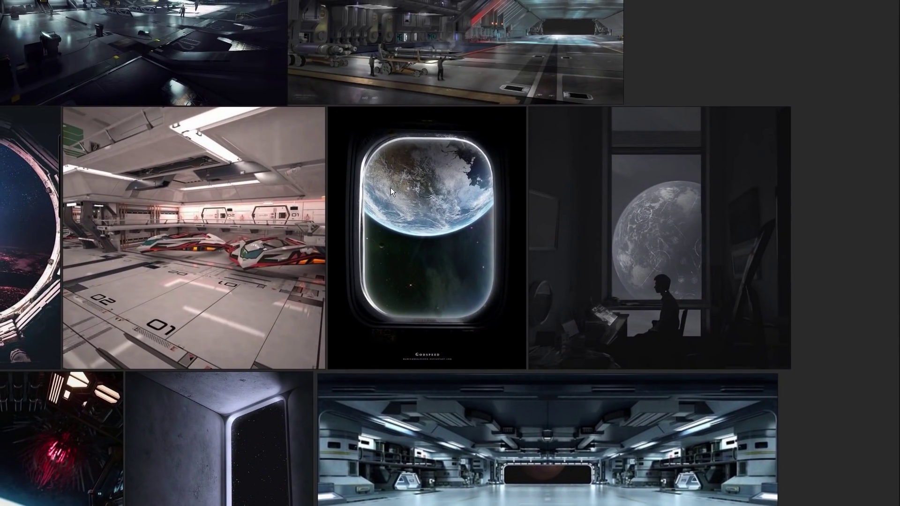
{"action": "middle_click_drag", "start_coordinate": [405, 203], "coordinate": [446, 235]}
{"action": "middle_click_drag", "start_coordinate": [431, 179], "coordinate": [469, 284]}
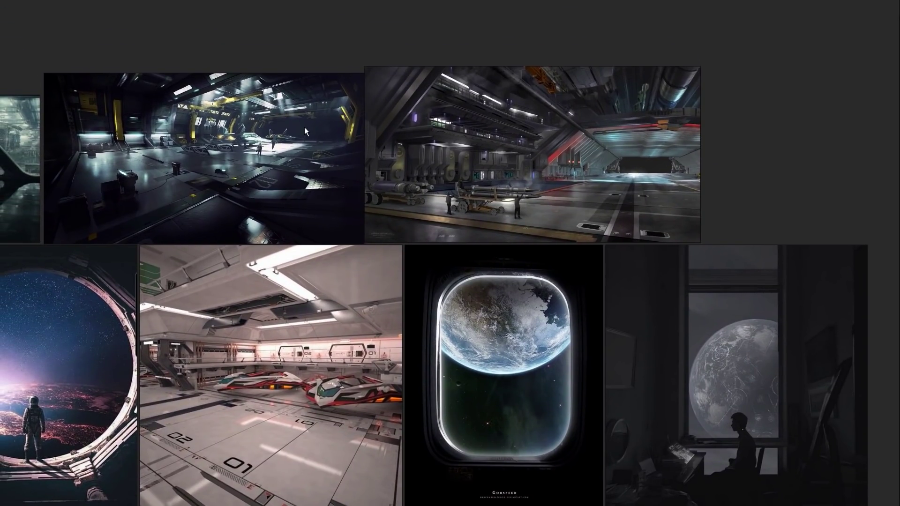
{"action": "middle_click_drag", "start_coordinate": [305, 128], "coordinate": [359, 156]}
{"action": "middle_click_drag", "start_coordinate": [272, 159], "coordinate": [477, 202]}
{"action": "scroll", "coordinate": [457, 202], "scroll_direction": "up", "scroll_amount": 3}
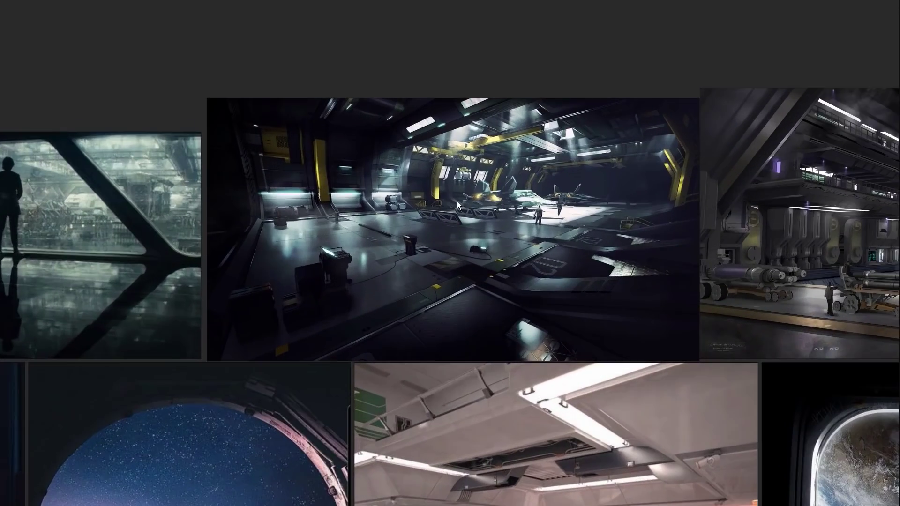
{"action": "scroll", "coordinate": [458, 250], "scroll_direction": "down", "scroll_amount": 6}
{"action": "middle_click_drag", "start_coordinate": [551, 358], "coordinate": [485, 224]}
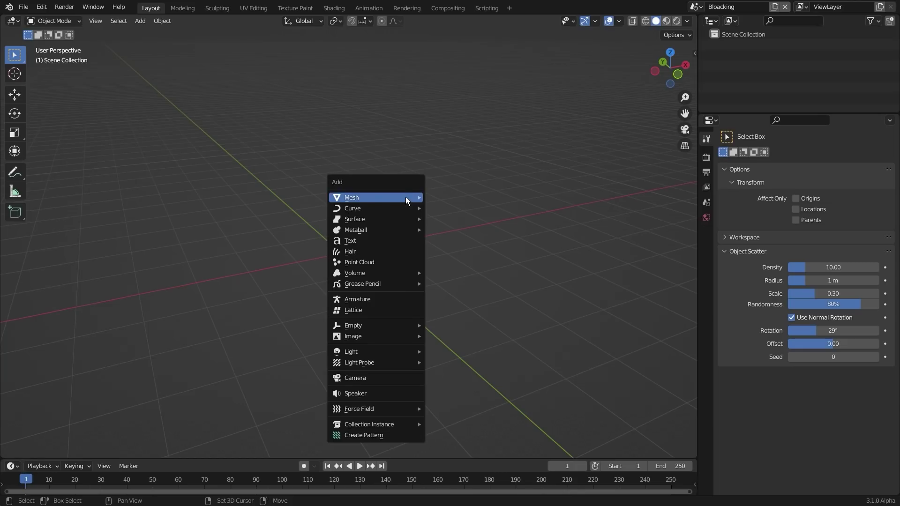
Step: Add a cube and stretch it into a long box, scaled about 3.127 along X and 8.651 along Y
{"action": "mouse_move", "coordinate": [406, 197]}
{"action": "left_click", "coordinate": [455, 208]}
{"action": "scroll", "coordinate": [373, 254], "scroll_direction": "down", "scroll_amount": 2}
{"action": "middle_click_drag", "start_coordinate": [397, 263], "coordinate": [425, 294]}
{"action": "key", "text": "s"}
{"action": "key", "text": "x"}
{"action": "left_click", "coordinate": [528, 249]}
{"action": "scroll", "coordinate": [344, 281], "scroll_direction": "down", "scroll_amount": 3}
{"action": "key", "text": "s"}
{"action": "key", "text": "y"}
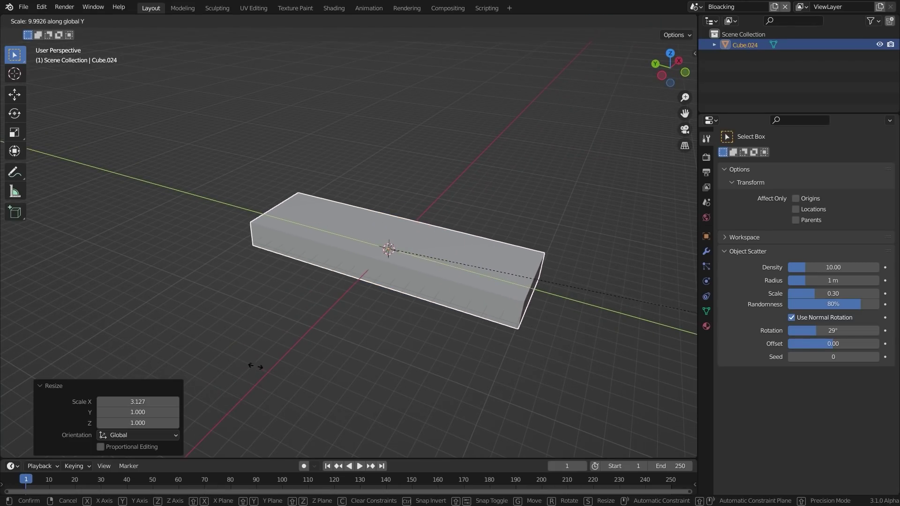
{"action": "left_click", "coordinate": [204, 359]}
Step: Add a camera and align it to the front view, looking into the box
{"action": "key", "text": "shift+a"}
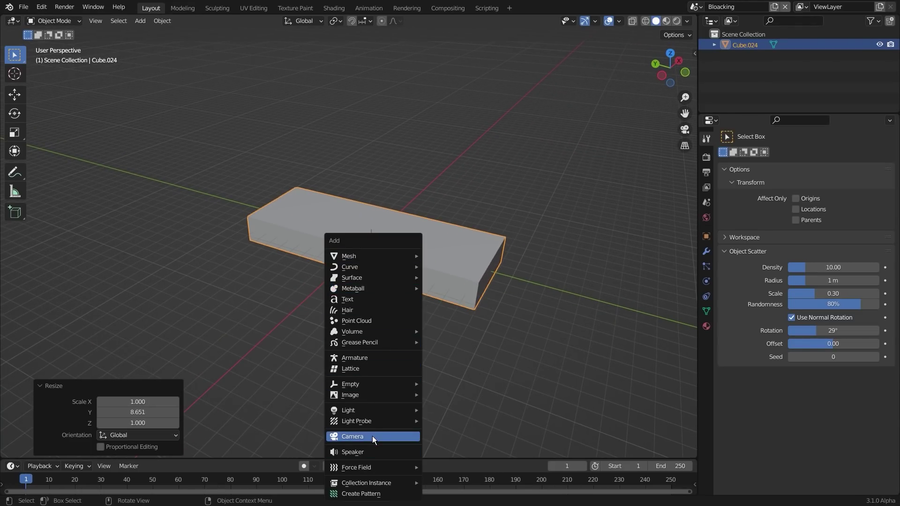
{"action": "left_click", "coordinate": [372, 437]}
{"action": "key", "text": "KP_0"}
{"action": "middle_click_drag", "start_coordinate": [395, 380], "coordinate": [390, 375]}
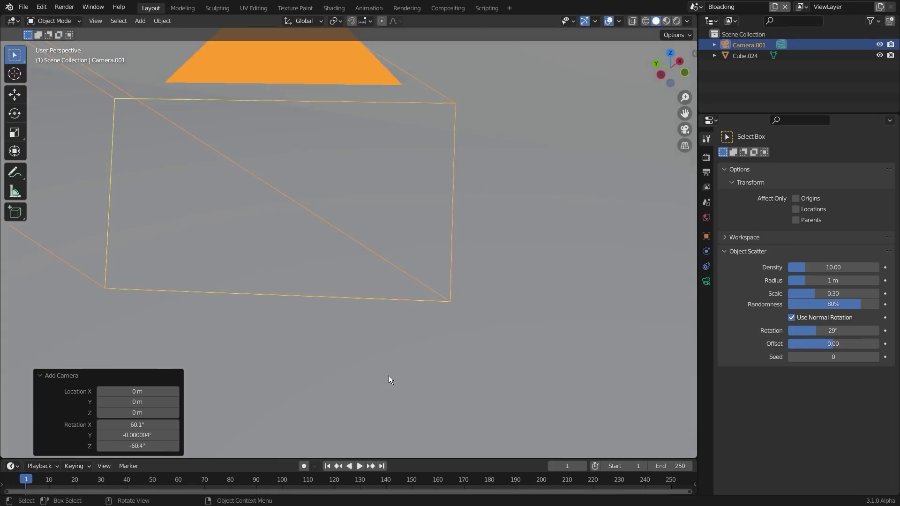
{"action": "key", "text": "KP_1"}
{"action": "middle_click_drag", "start_coordinate": [178, 177], "coordinate": [403, 287], "text": "shift"}
{"action": "scroll", "coordinate": [415, 242], "scroll_direction": "up", "scroll_amount": 5}
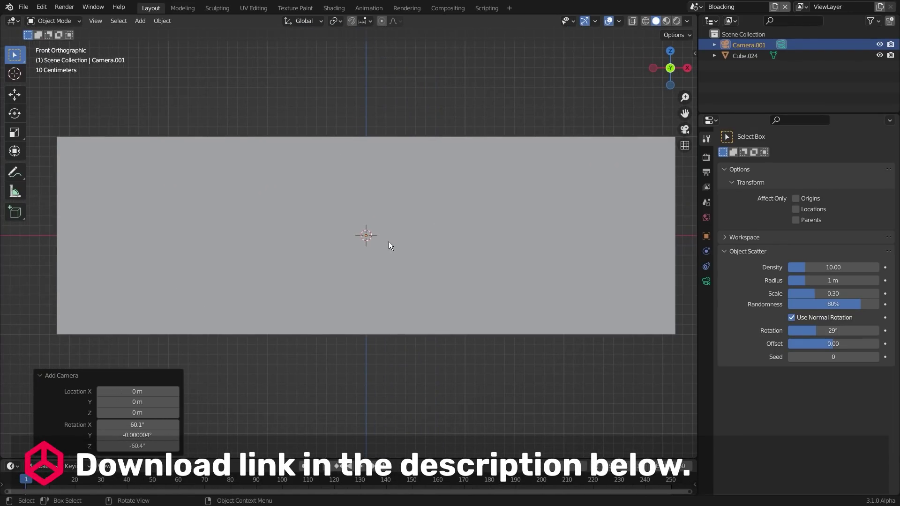
{"action": "key", "text": "ctrl+alt+KP_0"}
Step: Shift the camera along X and move it about 4.56 m along its local Z axis
{"action": "key", "text": "g"}
{"action": "key", "text": "x"}
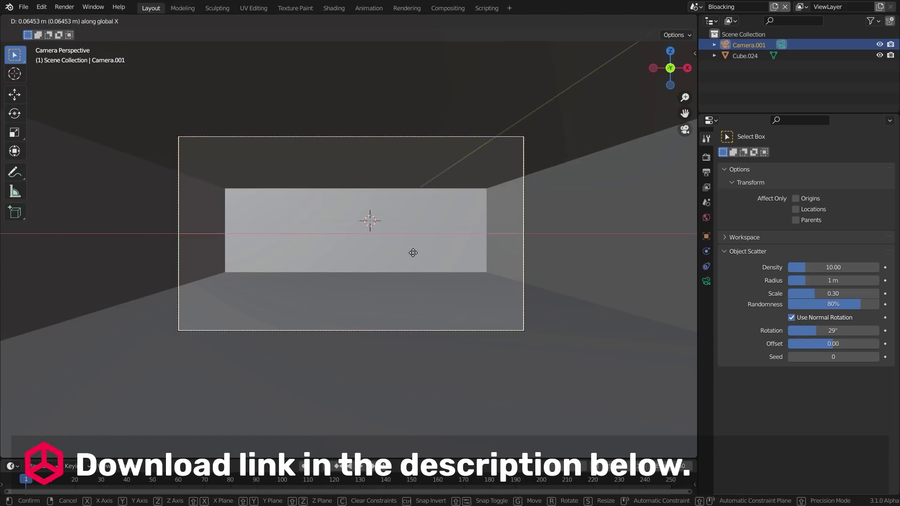
{"action": "left_click", "coordinate": [460, 253]}
{"action": "key", "text": "g"}
{"action": "key", "text": "z"}
{"action": "key", "text": "z"}
{"action": "left_click", "coordinate": [732, 328]}
Step: Set the camera's focal length to 28 mm
{"action": "left_click", "coordinate": [709, 281]}
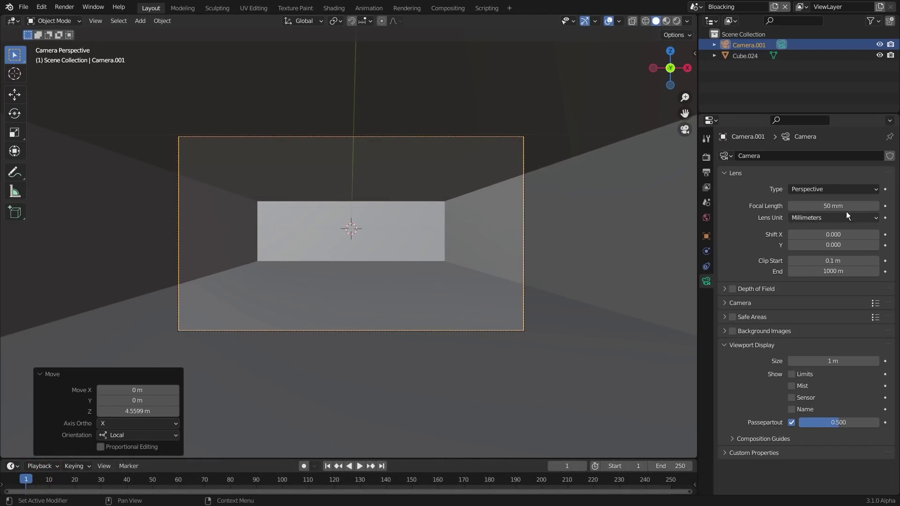
{"action": "left_click", "coordinate": [841, 212]}
{"action": "type", "text": "2"}
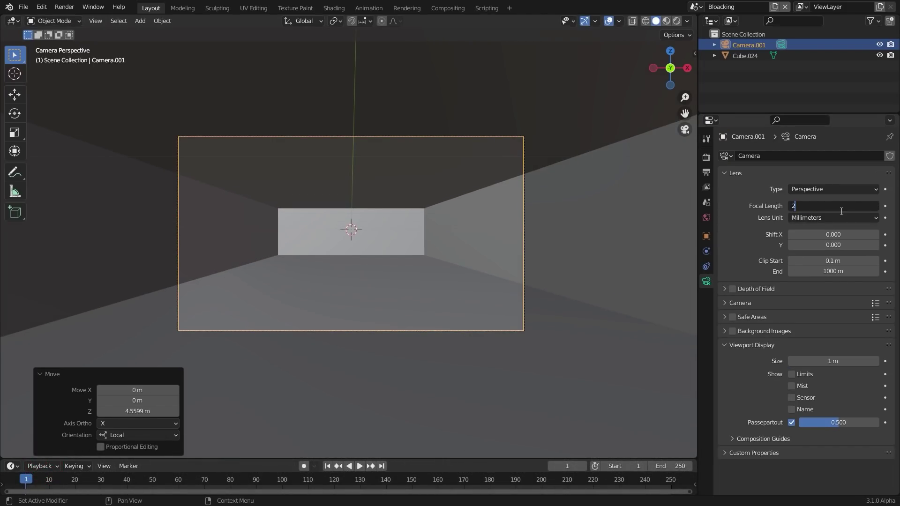
{"action": "type", "text": "5"}
{"action": "key", "text": "Return"}
Step: Move the box about 0.90 m along the Y axis while checking it through the camera
{"action": "left_click", "coordinate": [443, 308]}
{"action": "middle_click_drag", "start_coordinate": [443, 308], "coordinate": [515, 361]}
{"action": "key", "text": "KP_0"}
{"action": "key", "text": "g"}
{"action": "key", "text": "y"}
{"action": "left_click", "coordinate": [549, 405]}
{"action": "scroll", "coordinate": [385, 298], "scroll_direction": "up", "scroll_amount": 3}
{"action": "middle_click_drag", "start_coordinate": [385, 298], "coordinate": [425, 344], "text": "shift"}
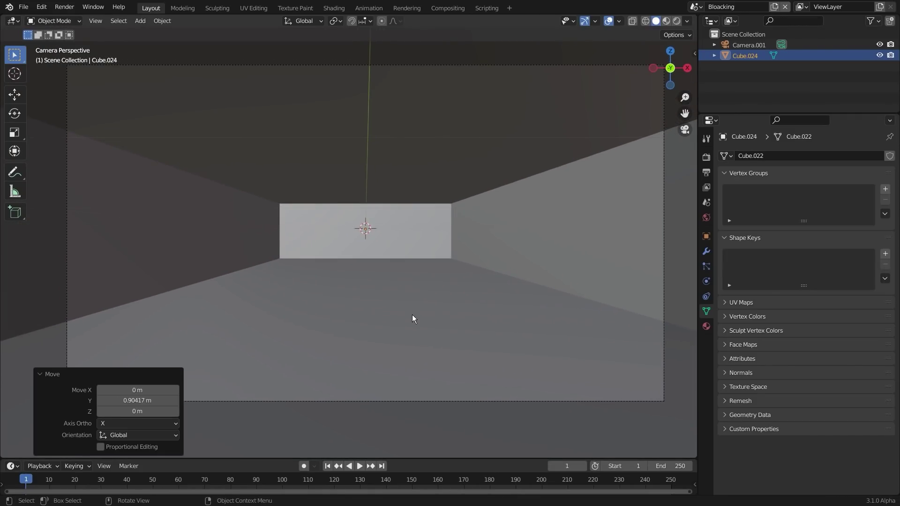
Step: Lower the camera about 0.44 m and tilt it slightly around its local X axis
{"action": "left_click", "coordinate": [408, 401]}
{"action": "key", "text": "g"}
{"action": "key", "text": "z"}
{"action": "left_click", "coordinate": [416, 339]}
{"action": "key", "text": "r"}
{"action": "key", "text": "x"}
{"action": "key", "text": "x"}
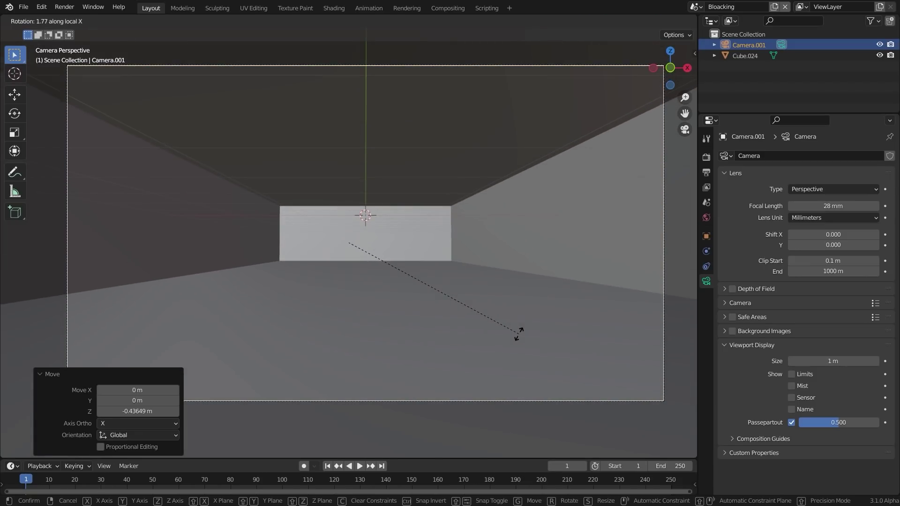
{"action": "left_click", "coordinate": [518, 333]}
Step: Add a plane and rotate it 90° around the X axis so it stands upright
{"action": "middle_click_drag", "start_coordinate": [377, 248], "coordinate": [393, 245], "text": "shift"}
{"action": "key", "text": "shift+a"}
{"action": "left_click", "coordinate": [443, 274]}
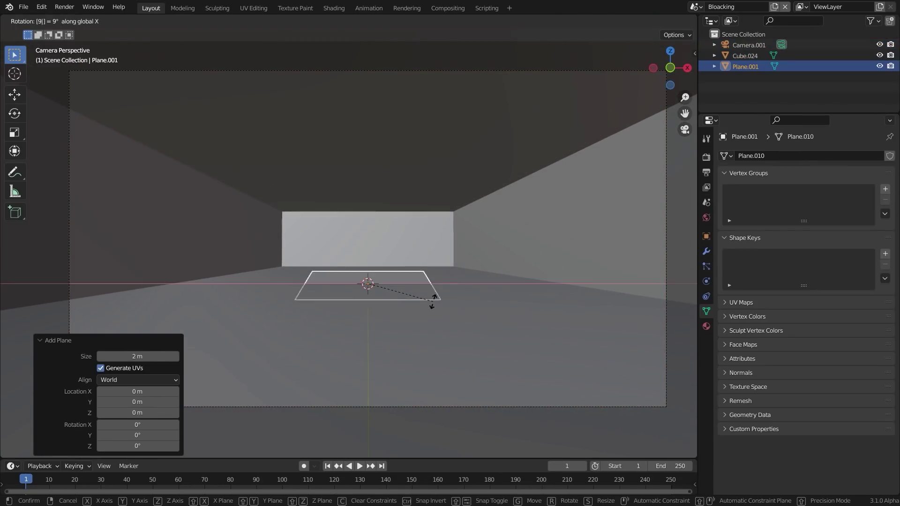
{"action": "type", "text": "0"}
{"action": "key", "text": "Return"}
Step: Scale the upright plane along X and Z into a small, narrow human stand-in and adjust its height along Z
{"action": "key", "text": "s"}
{"action": "key", "text": "x"}
{"action": "left_click", "coordinate": [411, 292]}
{"action": "key", "text": "s"}
{"action": "key", "text": "z"}
{"action": "left_click", "coordinate": [384, 294]}
{"action": "key", "text": "g"}
{"action": "key", "text": "z"}
{"action": "left_click", "coordinate": [389, 291]}
Step: Switch to wireframe shading and move the plane about 9.08 m along Y to the room's far end
{"action": "middle_click_drag", "start_coordinate": [390, 292], "coordinate": [420, 313]}
{"action": "key", "text": "shift+z"}
{"action": "scroll", "coordinate": [420, 314], "scroll_direction": "down", "scroll_amount": 3}
{"action": "key", "text": "g"}
{"action": "key", "text": "y"}
{"action": "left_click", "coordinate": [269, 282]}
{"action": "key", "text": "KP_0"}
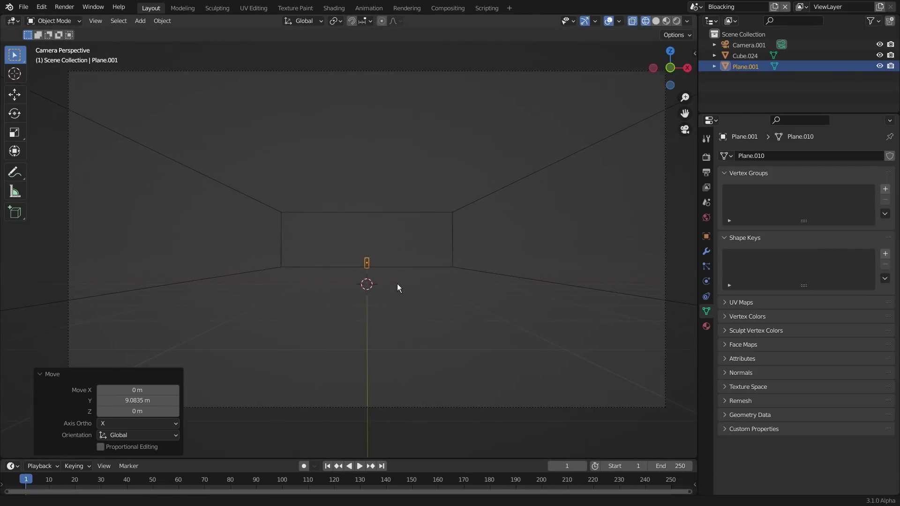
Step: Snap the 3D cursor to the plane's bottom edge
{"action": "scroll", "coordinate": [411, 284], "scroll_direction": "up", "scroll_amount": 6}
{"action": "key", "text": "Tab"}
{"action": "key", "text": "Tab"}
{"action": "key", "text": "Tab"}
{"action": "key", "text": "shift+s"}
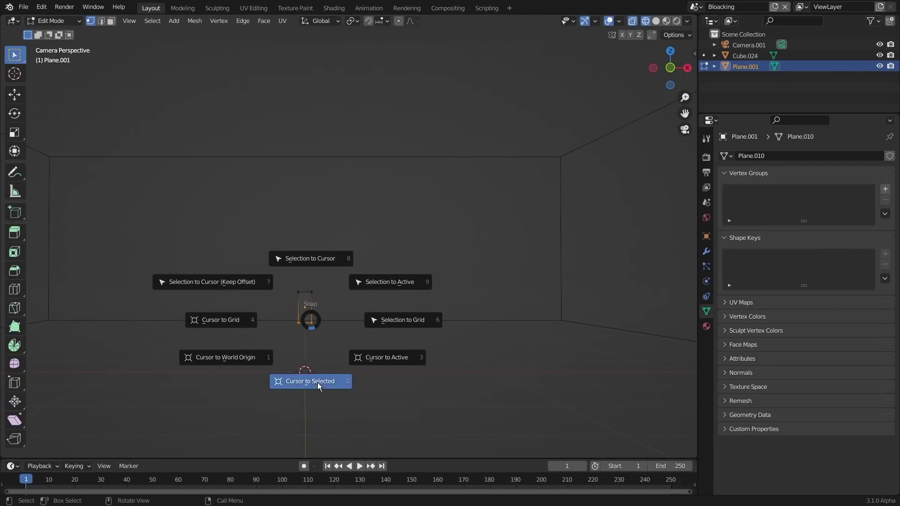
{"action": "left_click", "coordinate": [317, 382]}
Step: Set the plane's origin to the 3D cursor and scale the plane up by 1.35
{"action": "key", "text": "Tab"}
{"action": "right_click", "coordinate": [298, 262]}
{"action": "mouse_move", "coordinate": [275, 300]}
{"action": "left_click", "coordinate": [386, 320]}
{"action": "key", "text": "s"}
{"action": "left_click", "coordinate": [386, 303]}
{"action": "scroll", "coordinate": [386, 303], "scroll_direction": "down", "scroll_amount": 7}
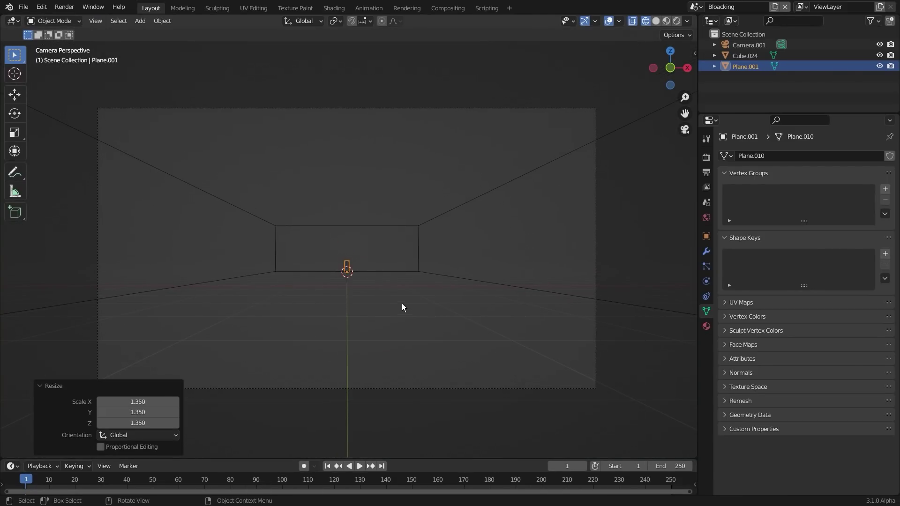
Step: Select the camera and set the output resolution's Y value to 1627 px for a taller frame
{"action": "left_click", "coordinate": [428, 390]}
{"action": "left_click", "coordinate": [706, 140]}
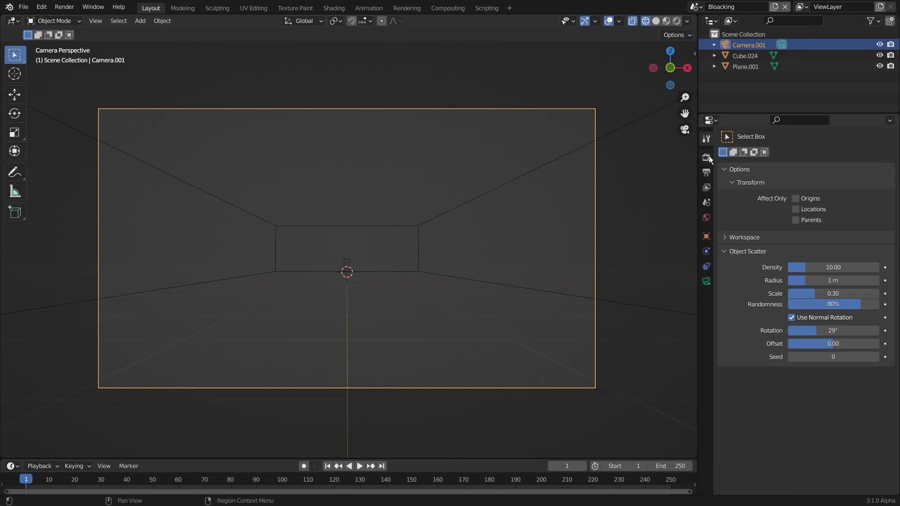
{"action": "left_click", "coordinate": [707, 157]}
{"action": "left_click", "coordinate": [707, 172]}
{"action": "mouse_move", "coordinate": [841, 181]}
{"action": "left_mouse_down"}
{"action": "mouse_move", "coordinate": [832, 180]}
{"action": "mouse_move", "coordinate": [867, 181]}
{"action": "mouse_move", "coordinate": [825, 180]}
{"action": "mouse_move", "coordinate": [840, 181]}
{"action": "left_mouse_up"}
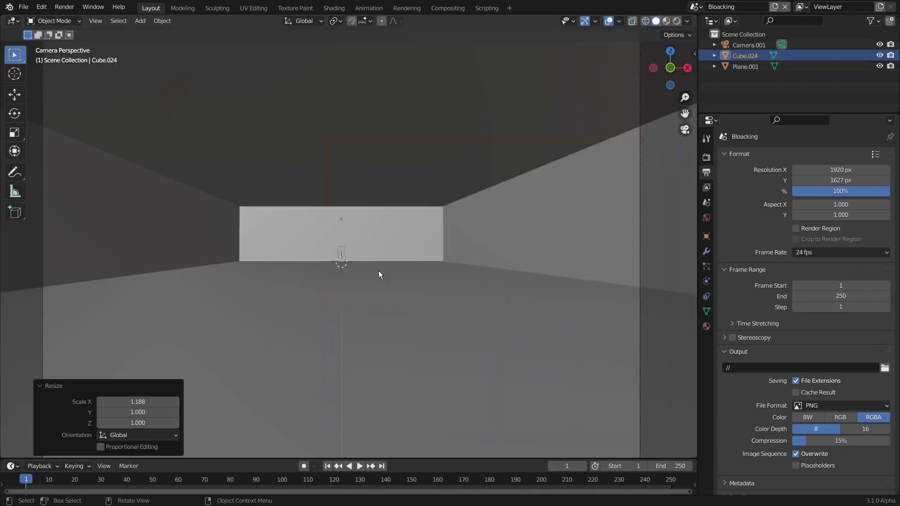
Step: Edit the room box and delete its far end face to open up the hangar
{"action": "key", "text": "Tab"}
{"action": "scroll", "coordinate": [354, 253], "scroll_direction": "up", "scroll_amount": 2}
{"action": "middle_click_drag", "start_coordinate": [355, 254], "coordinate": [377, 268], "text": "shift"}
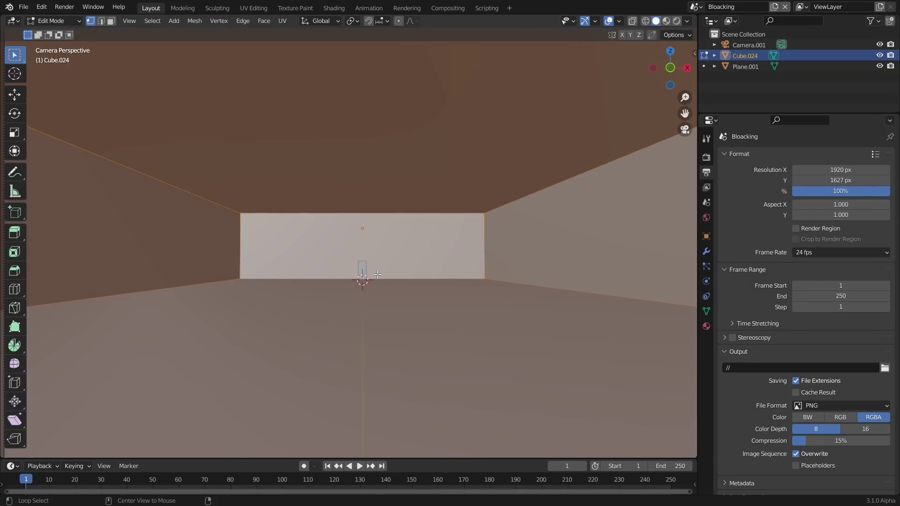
{"action": "key", "text": "3"}
{"action": "left_click", "coordinate": [375, 246]}
{"action": "key", "text": "x"}
{"action": "left_click", "coordinate": [348, 266]}
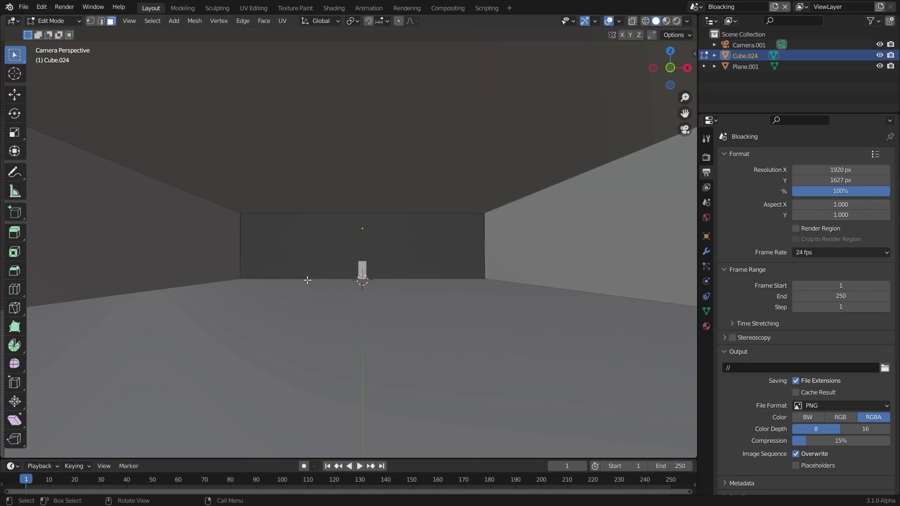
Step: Add a centred lengthwise loop cut along the side walls and scale it by 1.129 along X
{"action": "right_click", "coordinate": [229, 246]}
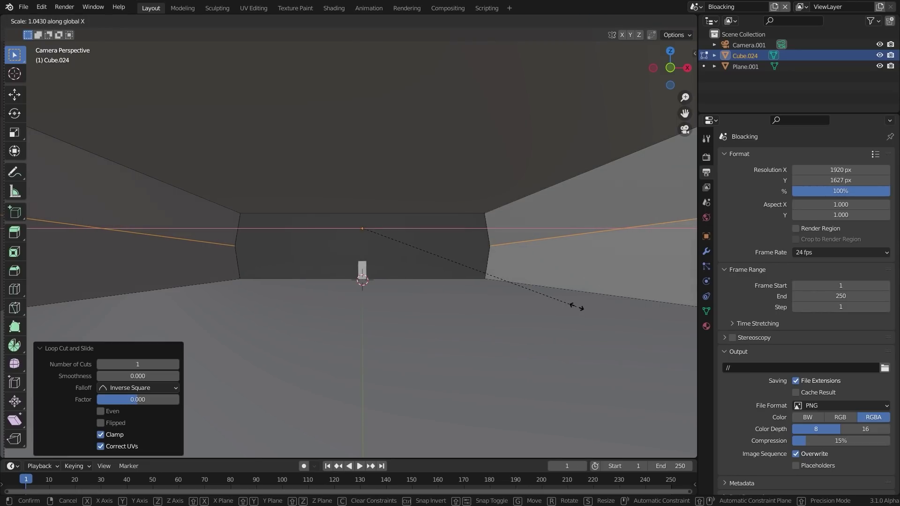
{"action": "left_click", "coordinate": [594, 309]}
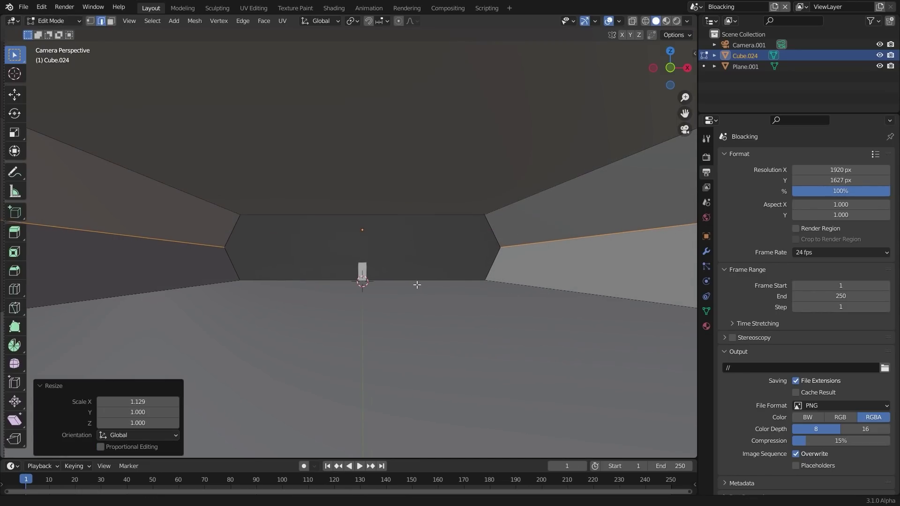
Step: Add two evenly spaced lengthwise loop cuts across the room's ceiling and floor
{"action": "key", "text": "KP_0"}
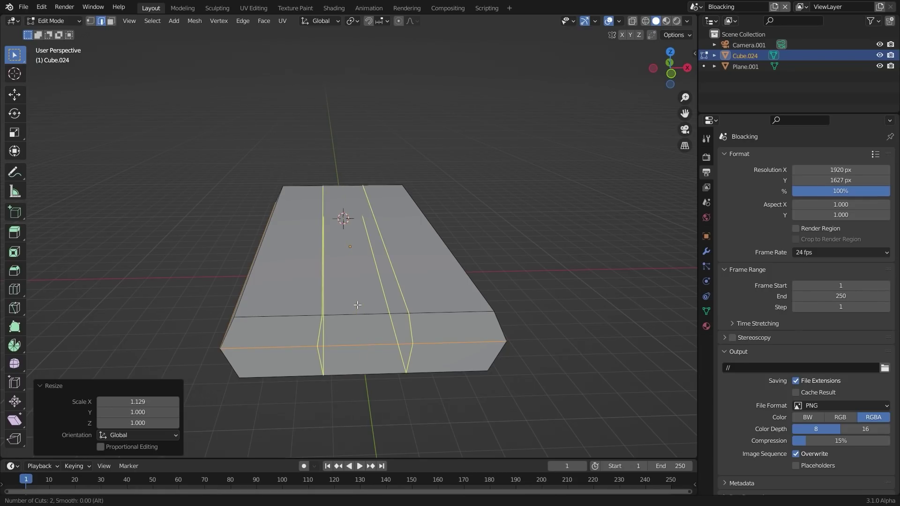
{"action": "key", "text": "ctrl+z"}
{"action": "key", "text": "KP_0"}
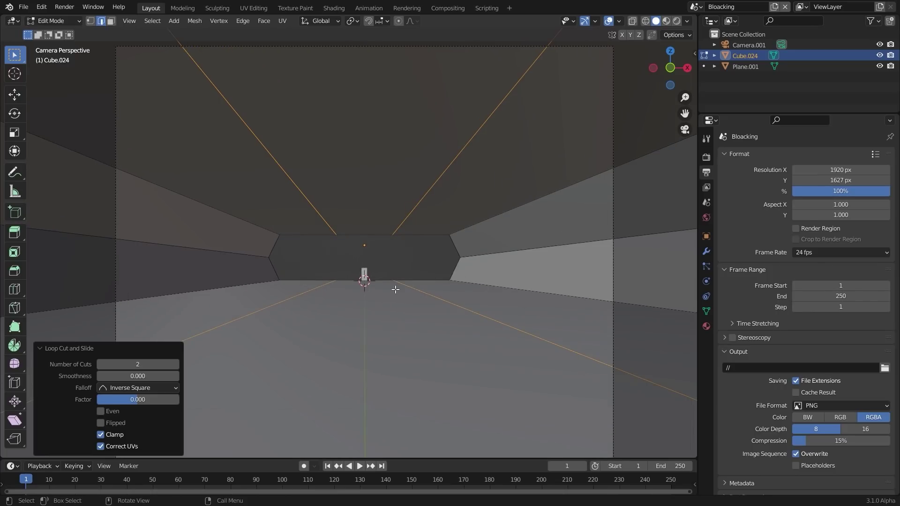
Step: Extrude the ceiling's middle strip upward about 0.35 m and delete the face closing its far end
{"action": "key", "text": "3"}
{"action": "left_click", "coordinate": [347, 203]}
{"action": "key", "text": "e"}
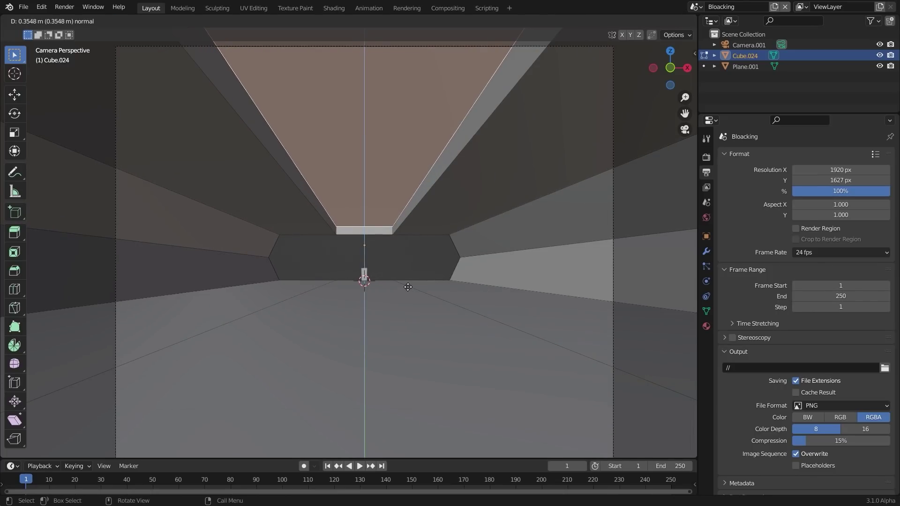
{"action": "left_click", "coordinate": [408, 291]}
{"action": "left_click", "coordinate": [363, 233]}
{"action": "key", "text": "x"}
{"action": "left_click", "coordinate": [364, 234]}
{"action": "left_click", "coordinate": [381, 219]}
Step: Add two lengthwise loop cuts within the raised ceiling strip and spread them by 1.538 along X
{"action": "key", "text": "KP_0"}
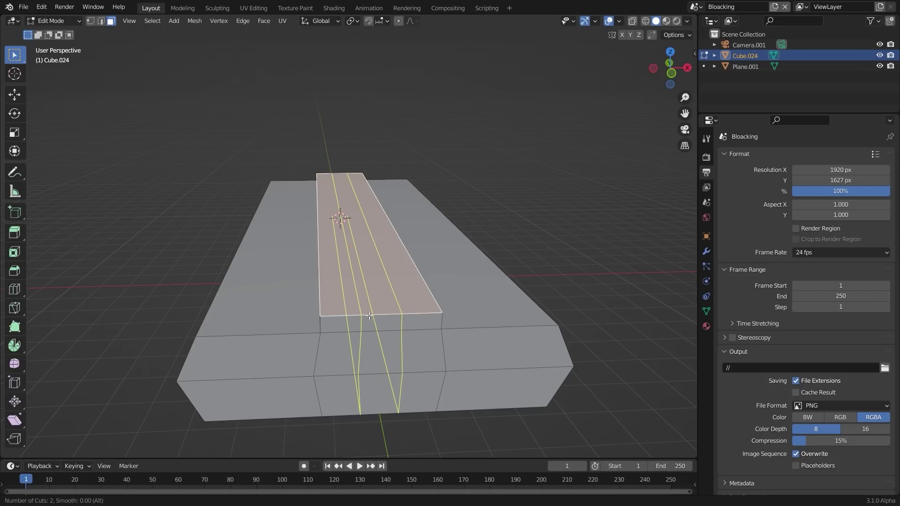
{"action": "left_click", "coordinate": [369, 316]}
{"action": "right_click", "coordinate": [369, 316]}
{"action": "key", "text": "s"}
{"action": "key", "text": "x"}
{"action": "left_click", "coordinate": [546, 317]}
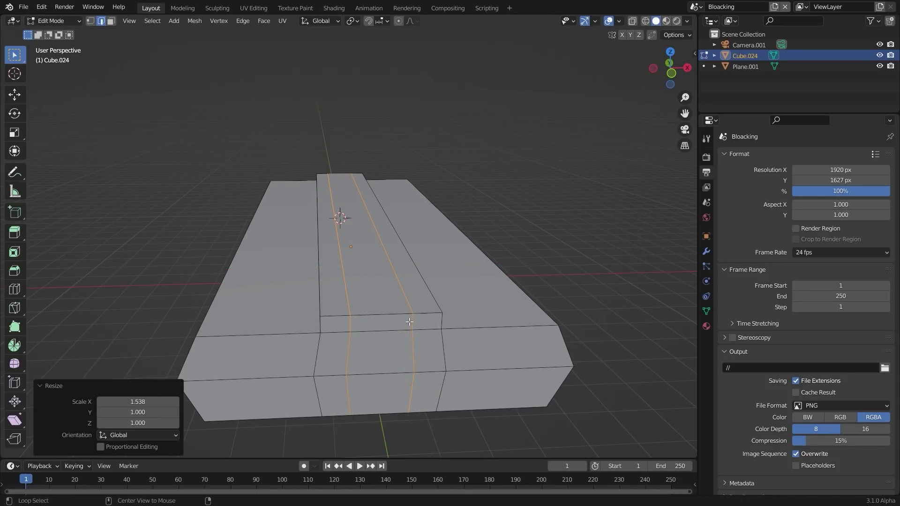
Step: Extrude the strip between the new cuts upward about 0.21 m and delete the face closing its far end
{"action": "left_click", "coordinate": [376, 311]}
{"action": "left_click", "coordinate": [405, 316]}
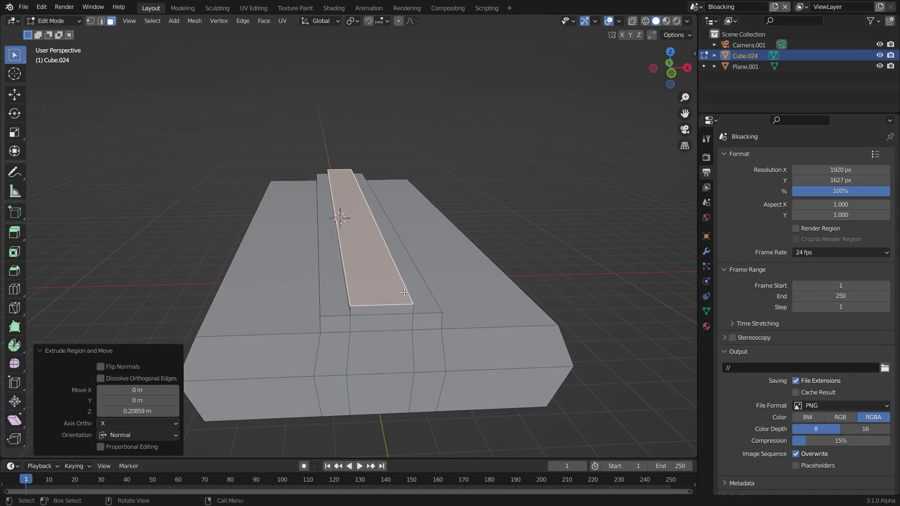
{"action": "key", "text": "KP_0"}
{"action": "left_click", "coordinate": [370, 229]}
{"action": "key", "text": "x"}
{"action": "left_click", "coordinate": [371, 228]}
{"action": "scroll", "coordinate": [407, 294], "scroll_direction": "down", "scroll_amount": 3}
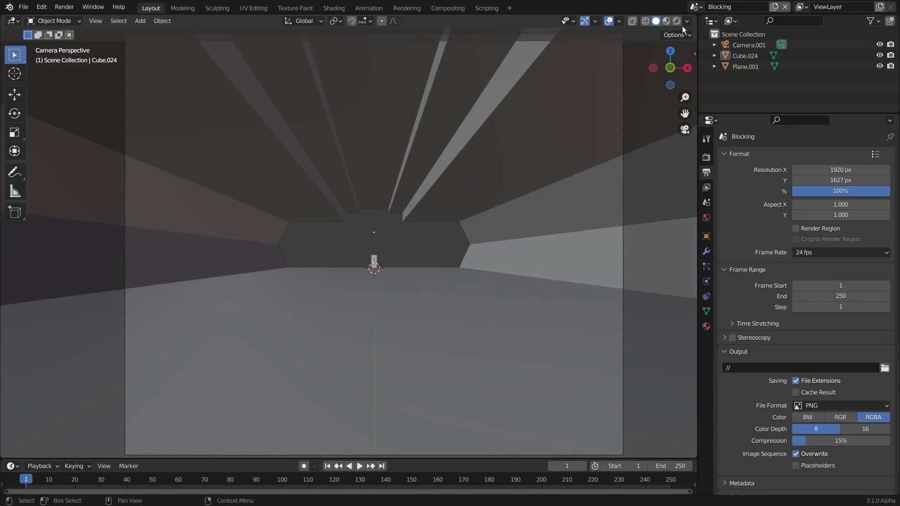
Step: Add a UV sphere as the planet, scale it up by about 5.536 and shade it smooth
{"action": "key", "text": "shift+a"}
{"action": "mouse_move", "coordinate": [437, 257]}
{"action": "left_click", "coordinate": [487, 288]}
{"action": "middle_click_drag", "start_coordinate": [388, 283], "coordinate": [392, 288]}
{"action": "key", "text": "s"}
{"action": "left_click", "coordinate": [681, 305]}
{"action": "right_click", "coordinate": [449, 227]}
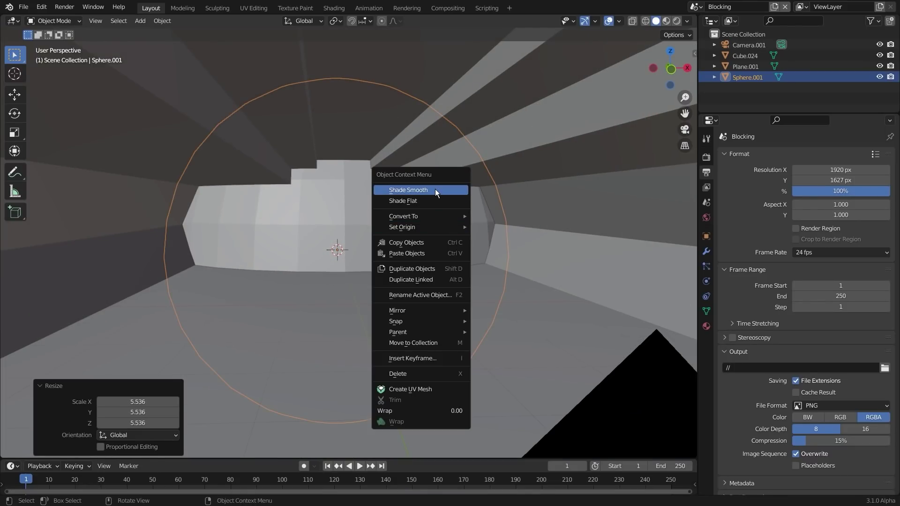
{"action": "left_click", "coordinate": [435, 190]}
Step: Add a Subdivision Surface modifier to the sphere with viewport and render levels of 6
{"action": "left_click", "coordinate": [706, 252]}
{"action": "left_click", "coordinate": [762, 156]}
{"action": "left_click", "coordinate": [701, 350]}
{"action": "left_click", "coordinate": [825, 201]}
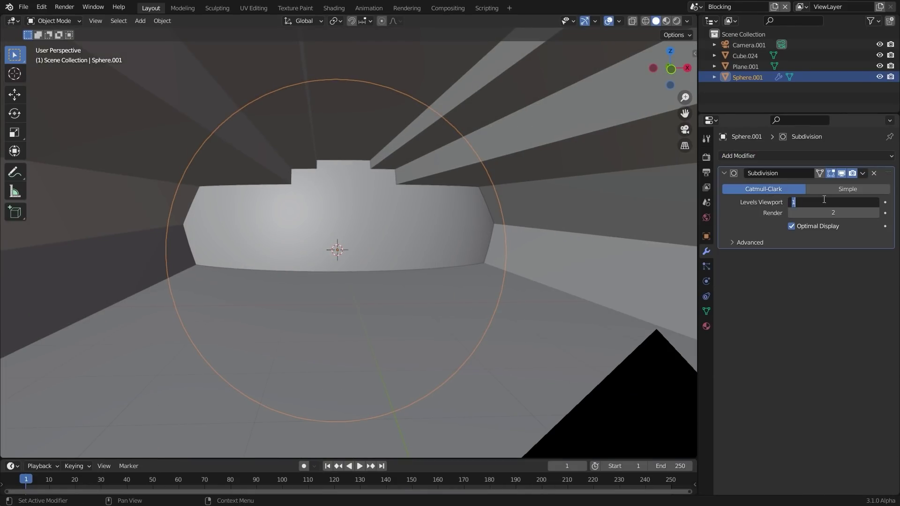
{"action": "key", "text": "Tab"}
{"action": "type", "text": "6"}
{"action": "key", "text": "Return"}
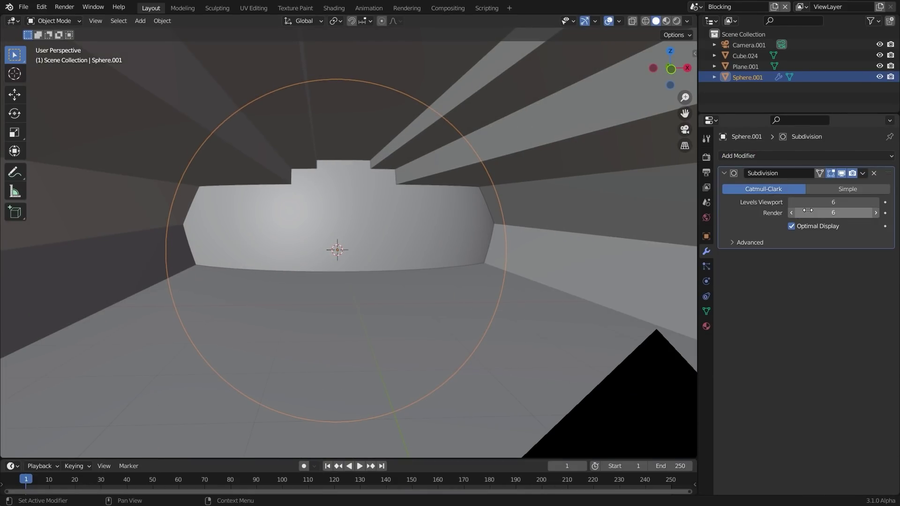
Step: Scale the planet sphere up in two passes, the second by 5.076
{"action": "scroll", "coordinate": [392, 279], "scroll_direction": "down", "scroll_amount": 10}
{"action": "key", "text": "s"}
{"action": "left_click", "coordinate": [538, 304]}
{"action": "key", "text": "s"}
{"action": "left_click", "coordinate": [375, 320]}
Step: Set the viewport's clip end distance to 1000000 m
{"action": "scroll", "coordinate": [381, 314], "scroll_direction": "down", "scroll_amount": 10}
{"action": "key", "text": "n"}
{"action": "left_click", "coordinate": [692, 108]}
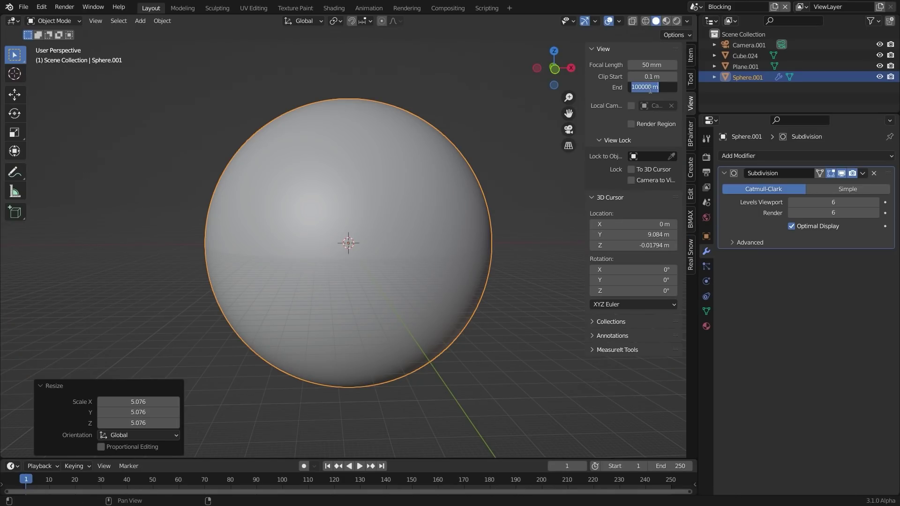
{"action": "key", "text": "Return"}
{"action": "scroll", "coordinate": [400, 263], "scroll_direction": "down", "scroll_amount": 4}
Step: Move the planet about 281.72 m along Y, beyond the hangar's far opening, and return to the camera view
{"action": "middle_click_drag", "start_coordinate": [400, 263], "coordinate": [471, 310]}
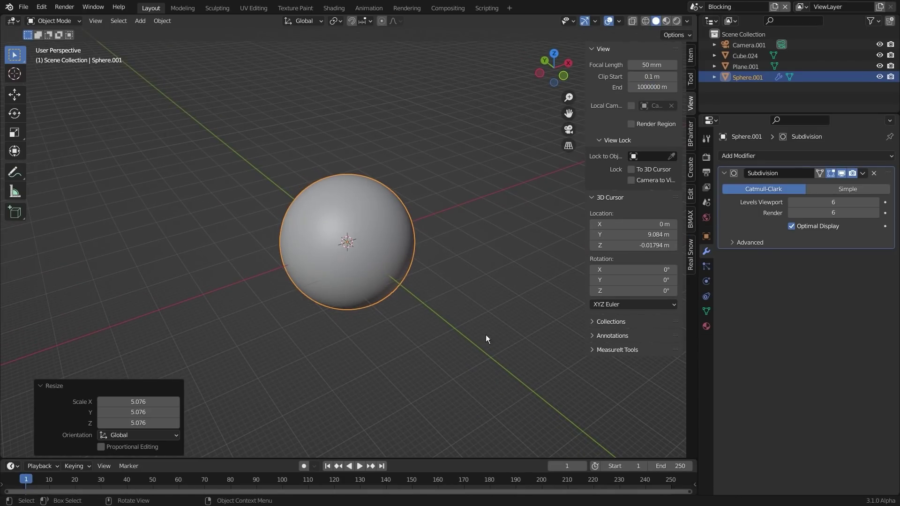
{"action": "key", "text": "g"}
{"action": "key", "text": "y"}
{"action": "left_click", "coordinate": [454, 336]}
{"action": "key", "text": "KP_0"}
{"action": "scroll", "coordinate": [412, 335], "scroll_direction": "up", "scroll_amount": 4}
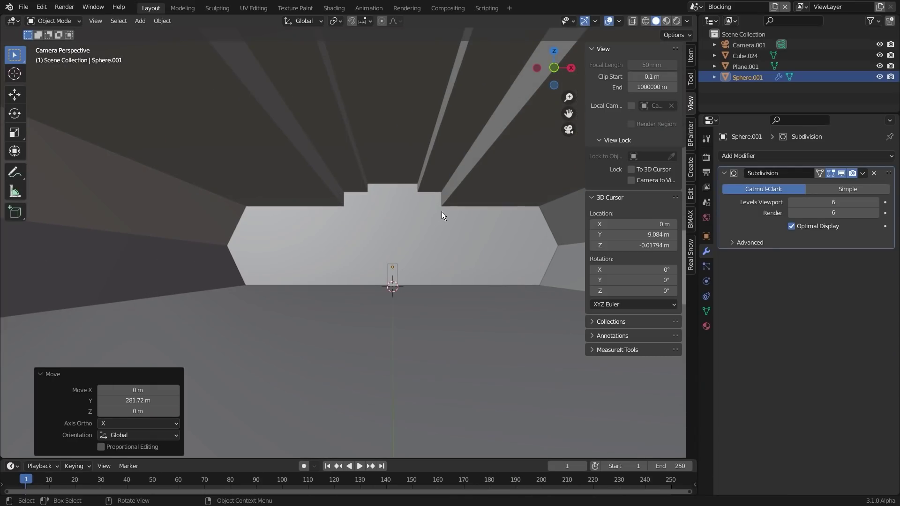
Step: Lower the planet along Z and shift it sideways so its curved edge crosses the hangar's opening
{"action": "key", "text": "g"}
{"action": "key", "text": "z"}
{"action": "left_click", "coordinate": [419, 63]}
{"action": "scroll", "coordinate": [436, 319], "scroll_direction": "down", "scroll_amount": 2}
{"action": "key", "text": "g"}
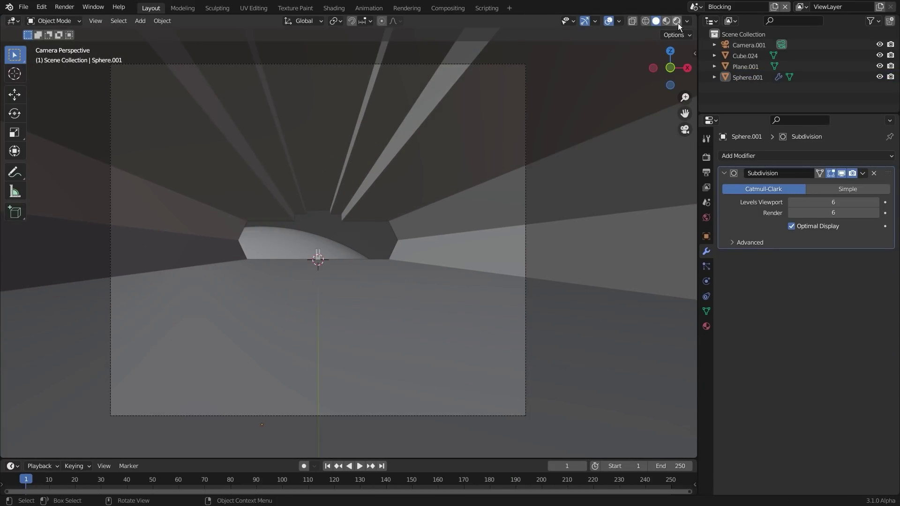
Step: Switch the viewport to rendered shading and add a Sun light, placing it above the human stand-in
{"action": "left_click", "coordinate": [678, 22]}
{"action": "key", "text": "shift+a"}
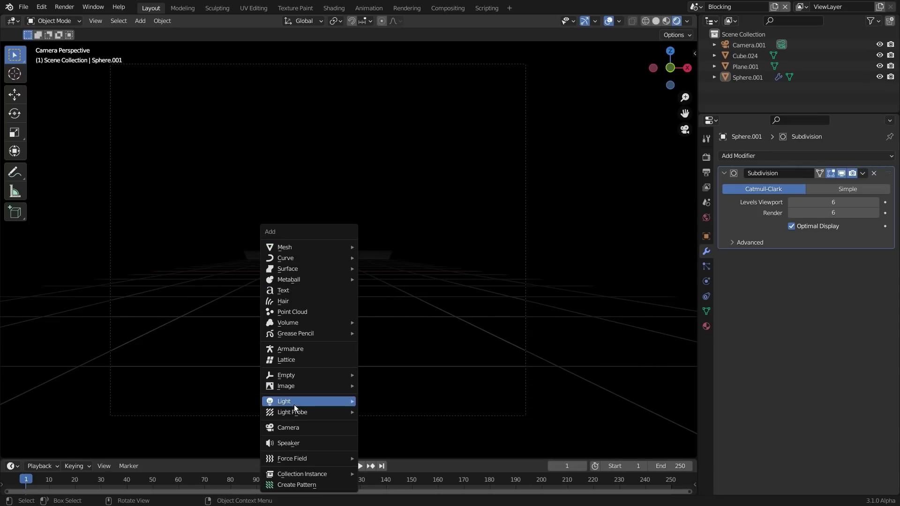
{"action": "left_click", "coordinate": [381, 415]}
{"action": "key", "text": "g"}
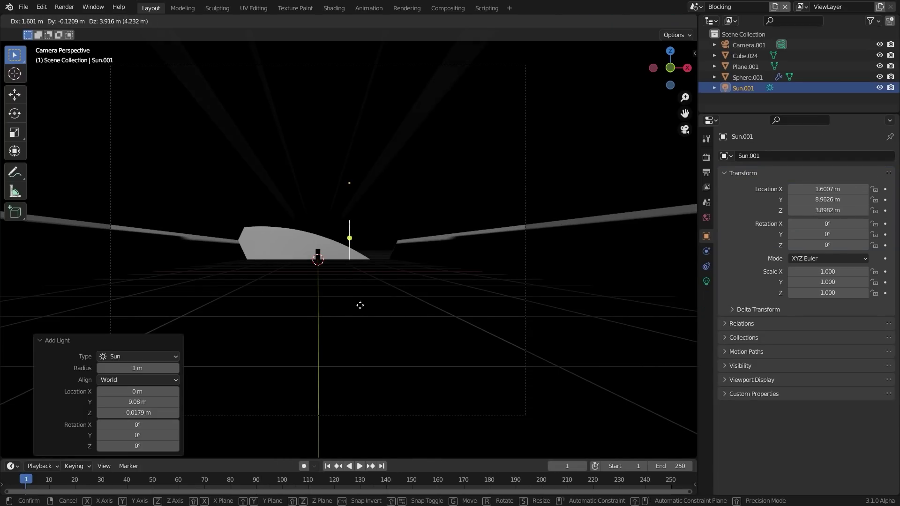
{"action": "left_click", "coordinate": [360, 333]}
Step: Trackball-rotate the sun by about -75.1° and -11.5°, and set the render engine to Cycles
{"action": "key", "text": "r"}
{"action": "key", "text": "r"}
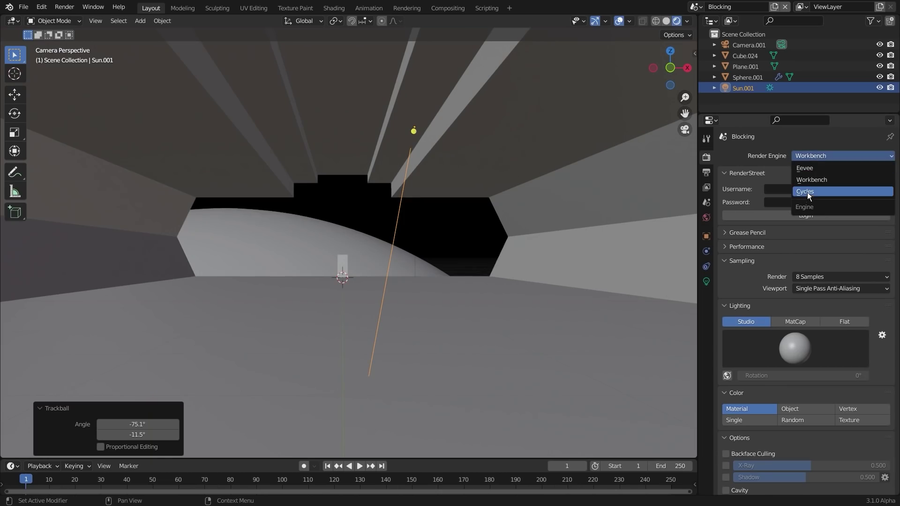
{"action": "left_click", "coordinate": [807, 192]}
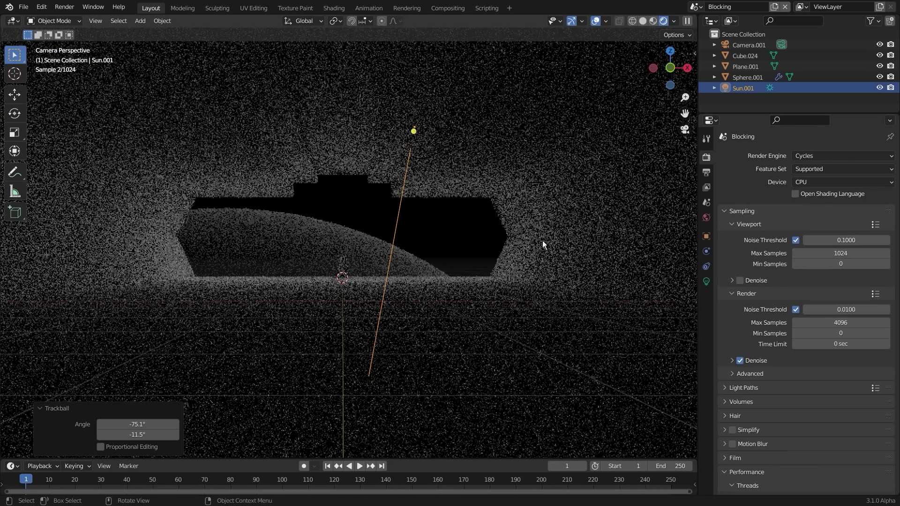
Step: Set the sun light's angle to about 16.2° and its strength to 5
{"action": "left_click", "coordinate": [706, 282]}
{"action": "left_click_drag", "start_coordinate": [833, 246], "coordinate": [783, 246]}
{"action": "scroll", "coordinate": [423, 263], "scroll_direction": "down", "scroll_amount": 3}
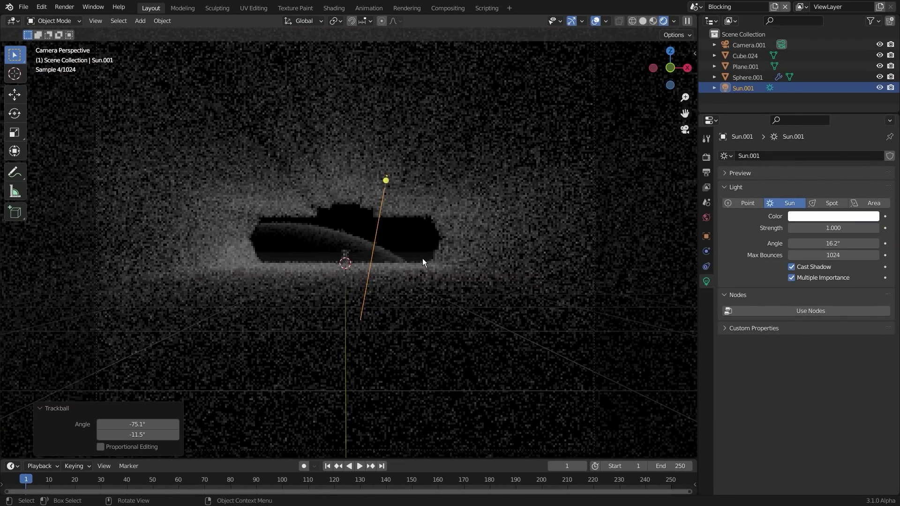
{"action": "double_click", "coordinate": [833, 228]}
{"action": "type", "text": "5"}
{"action": "key", "text": "Return"}
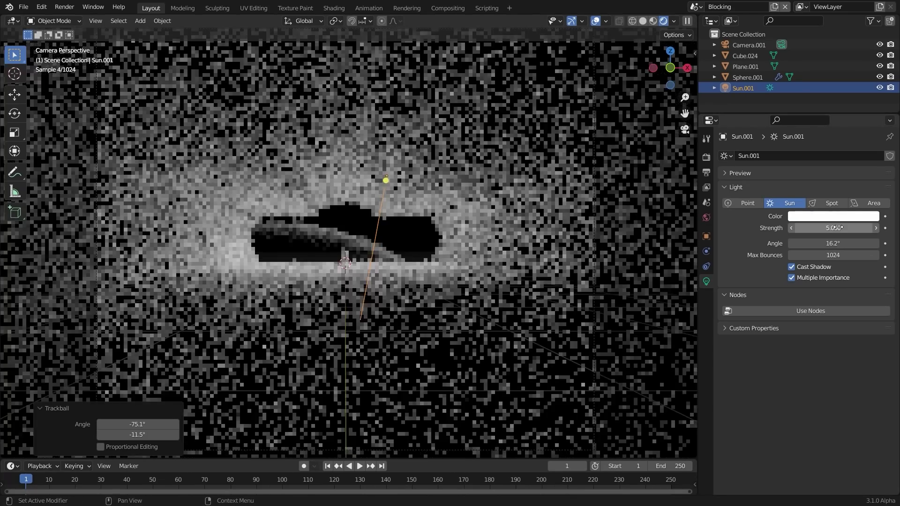
Step: Trackball-rotate the sun by a further 13.2° and -3.44° to re-aim its light at the planet
{"action": "key", "text": "r"}
{"action": "key", "text": "r"}
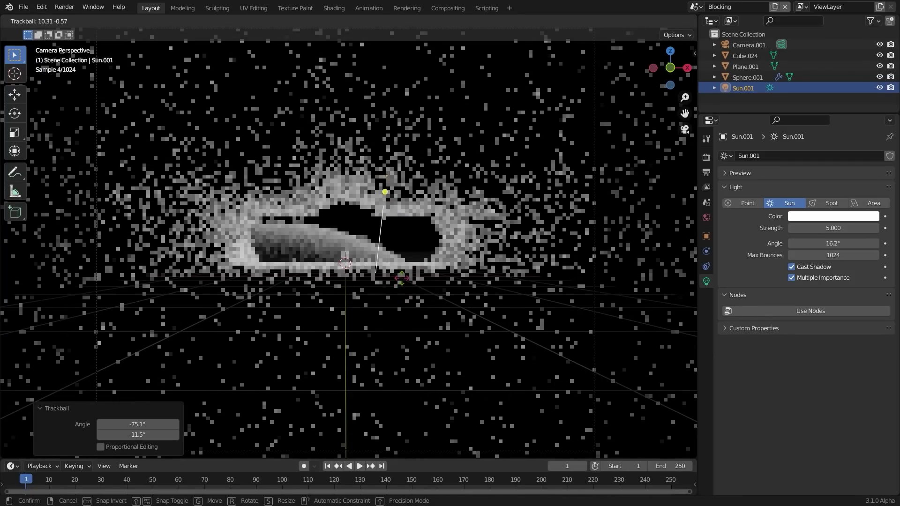
{"action": "left_click", "coordinate": [400, 280]}
Step: Return to the camera view and raise the camera's passepartout to full opacity
{"action": "key", "text": "KP_0"}
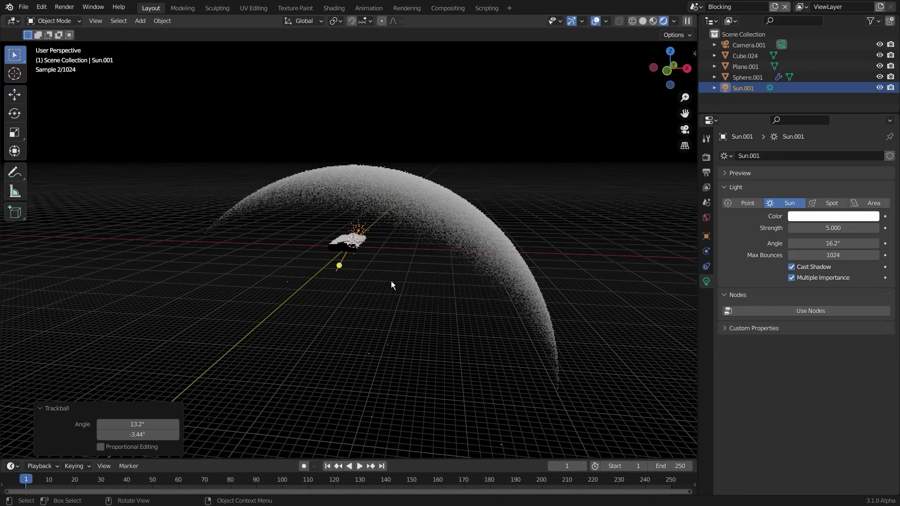
{"action": "key", "text": "KP_0"}
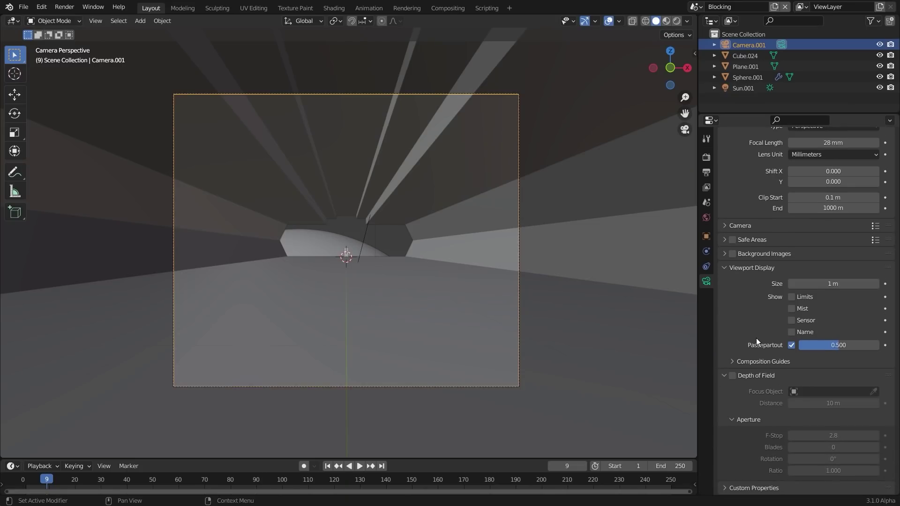
{"action": "left_click_drag", "start_coordinate": [824, 346], "coordinate": [882, 348]}
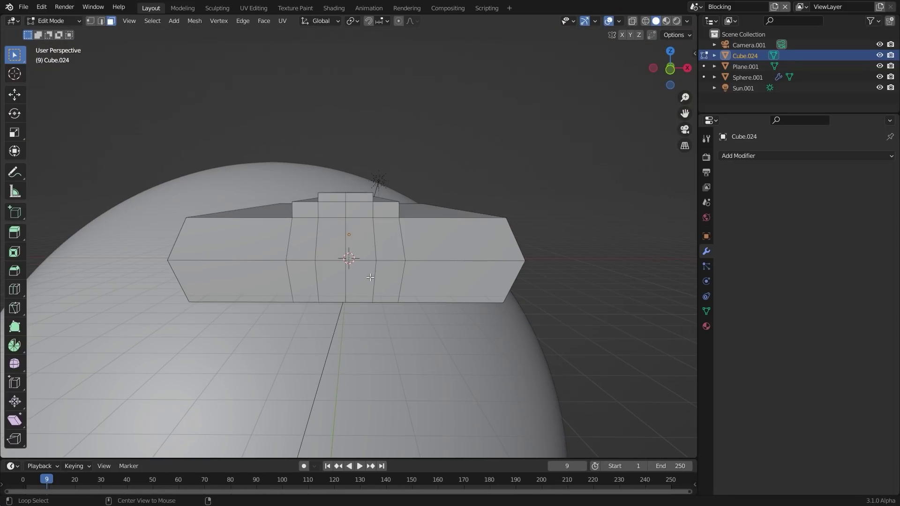
Step: Delete the face loop beside the hangar's centre line and the linked half beyond it, keeping only the other half
{"action": "left_click", "coordinate": [363, 259], "text": "alt"}
{"action": "key", "text": "x"}
{"action": "left_click", "coordinate": [361, 289]}
{"action": "left_click", "coordinate": [417, 269]}
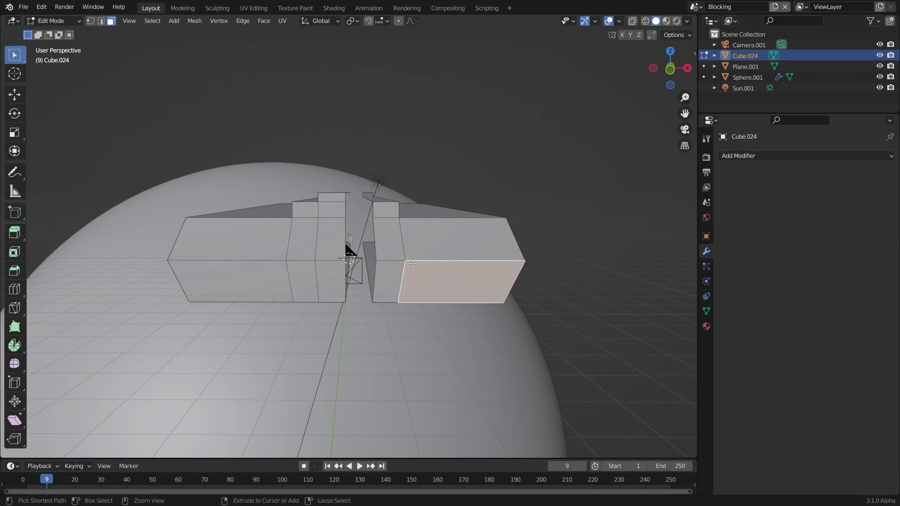
{"action": "key", "text": "ctrl+l"}
{"action": "key", "text": "x"}
{"action": "left_click", "coordinate": [413, 263]}
{"action": "middle_click_drag", "start_coordinate": [391, 275], "coordinate": [379, 282]}
{"action": "key", "text": "Tab"}
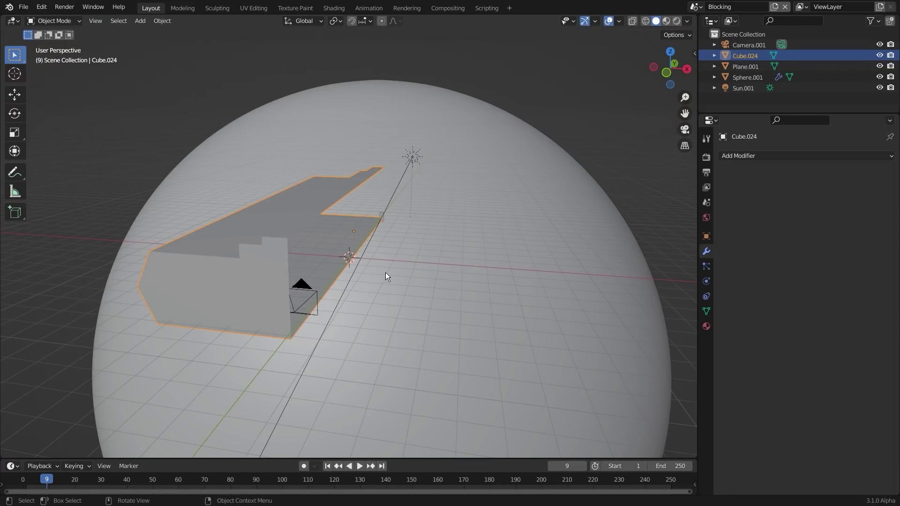
Step: Add a Mirror modifier on the X axis with clipping to the half hangar and view it through the camera
{"action": "left_click", "coordinate": [750, 155]}
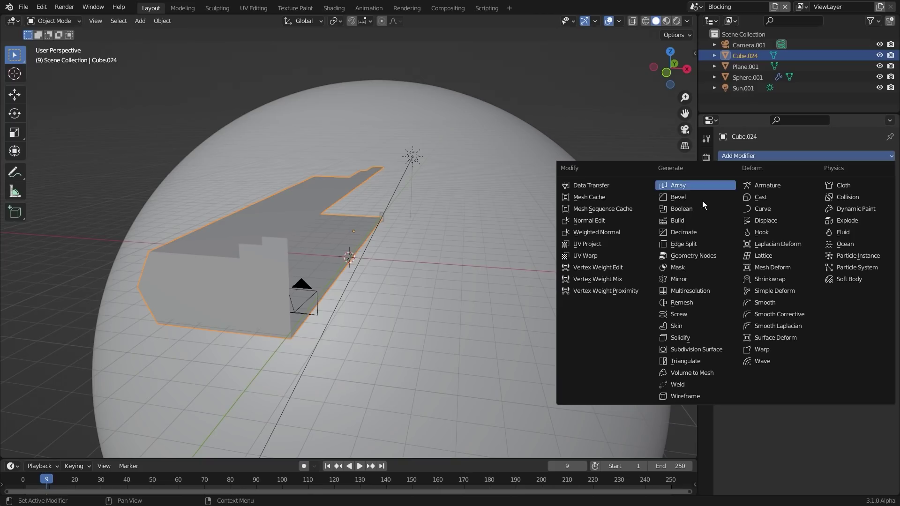
{"action": "left_click", "coordinate": [680, 280]}
{"action": "key", "text": "KP_0"}
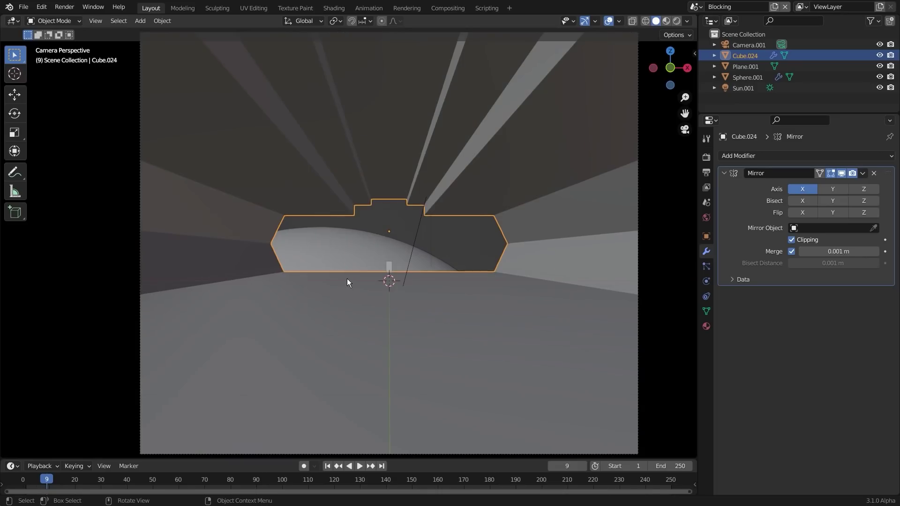
Step: Add a crosswise loop cut around the hangar and slide it close to the far opening
{"action": "scroll", "coordinate": [354, 279], "scroll_direction": "up", "scroll_amount": 3}
{"action": "middle_click_drag", "start_coordinate": [358, 277], "coordinate": [390, 273], "text": "shift"}
{"action": "key", "text": "Tab"}
{"action": "key", "text": "ctrl+r"}
{"action": "left_click", "coordinate": [316, 267]}
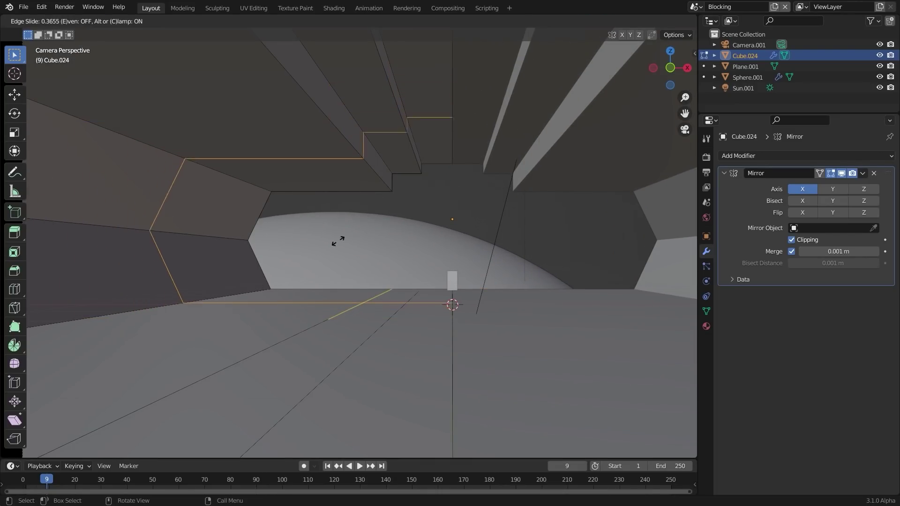
{"action": "left_click", "coordinate": [470, 198]}
Step: Duplicate the two narrow wall faces beside the far opening in place and extrude them into a frame
{"action": "middle_click_drag", "start_coordinate": [374, 264], "coordinate": [341, 267]}
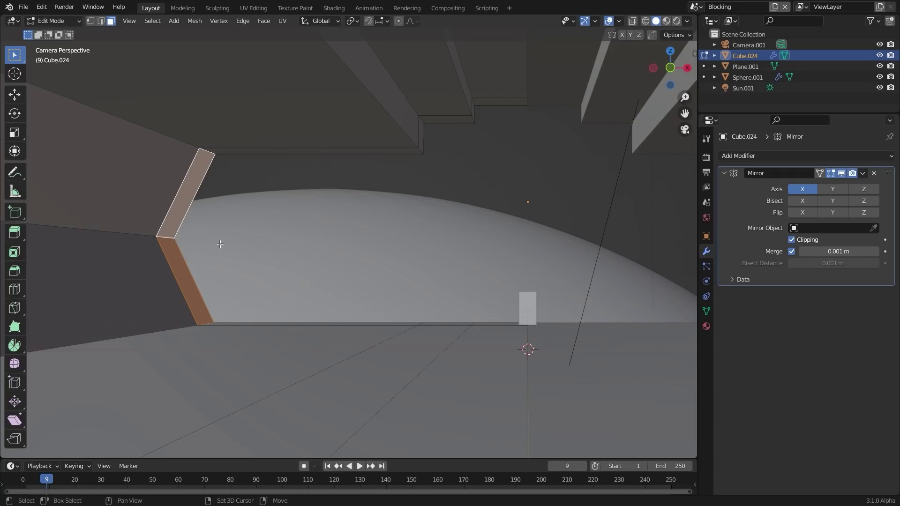
{"action": "key", "text": "shift+d"}
{"action": "right_click", "coordinate": [300, 246]}
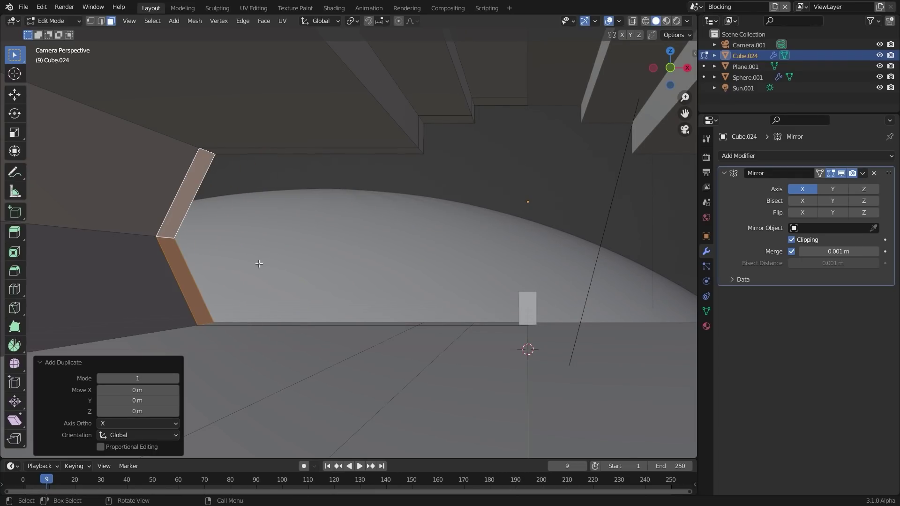
{"action": "key", "text": "e"}
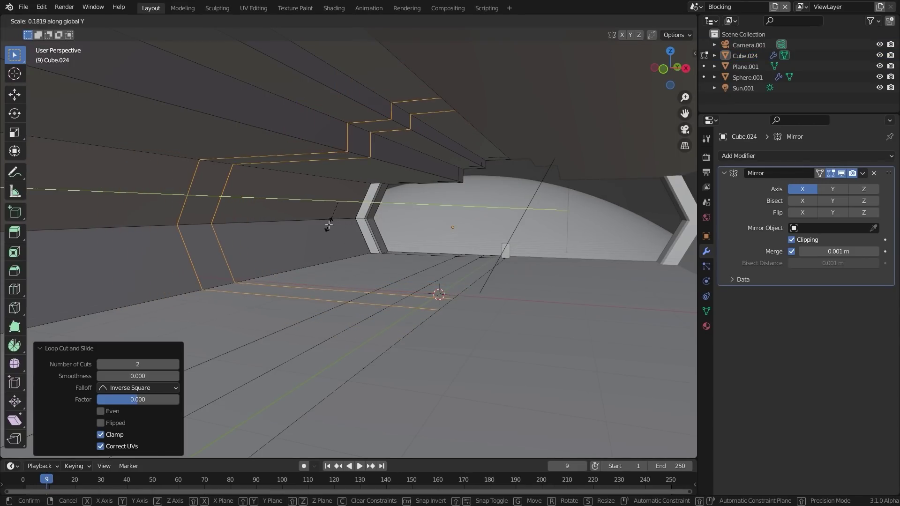
Step: Bring the two new crosswise cuts closer together along Y, and duplicate the lower wall and floor faces between them in place
{"action": "left_click", "coordinate": [416, 280]}
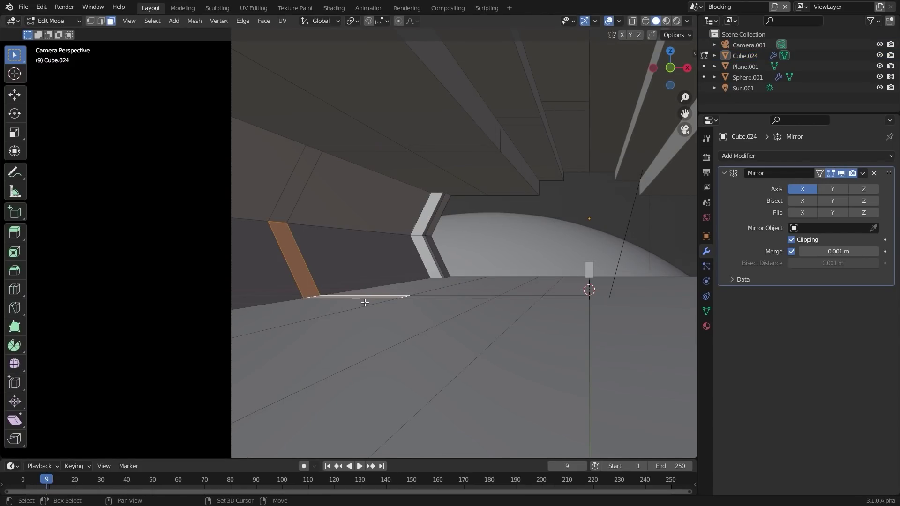
{"action": "key", "text": "shift+d"}
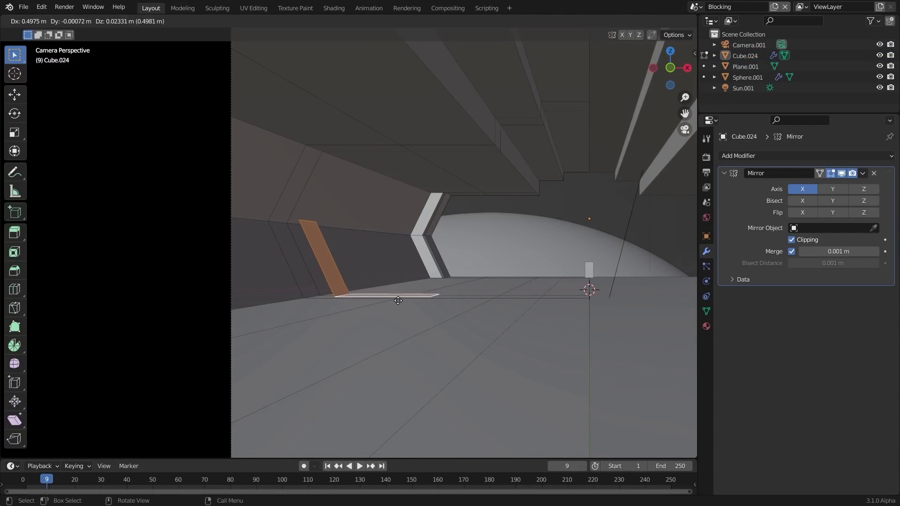
{"action": "right_click", "coordinate": [411, 301]}
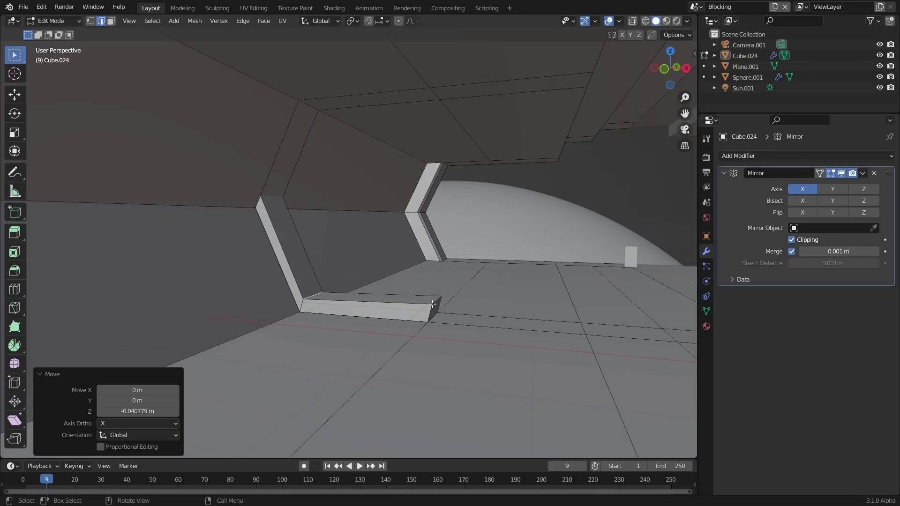
Step: Add a loop cut near the inner end of the extruded floor piece
{"action": "key", "text": "ctrl+r"}
{"action": "left_click", "coordinate": [475, 311]}
{"action": "left_click", "coordinate": [446, 307]}
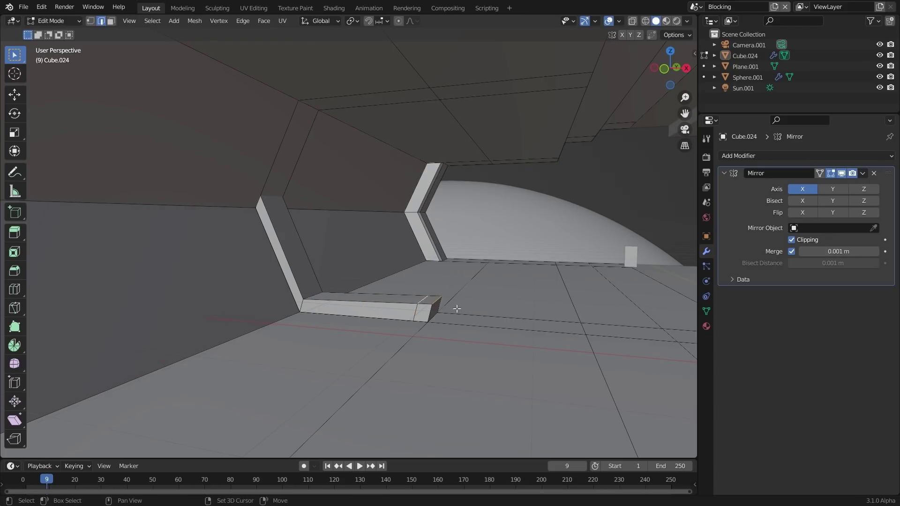
{"action": "key", "text": "ctrl+r"}
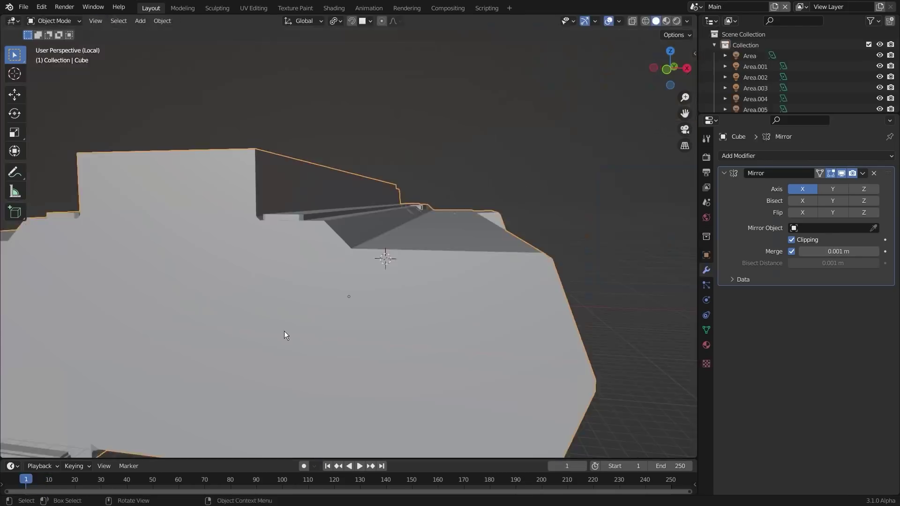
Step: Examine the finished hangar shell in the Main scene, including its mesh, side frames and ceiling details
{"action": "key", "text": "KP_0"}
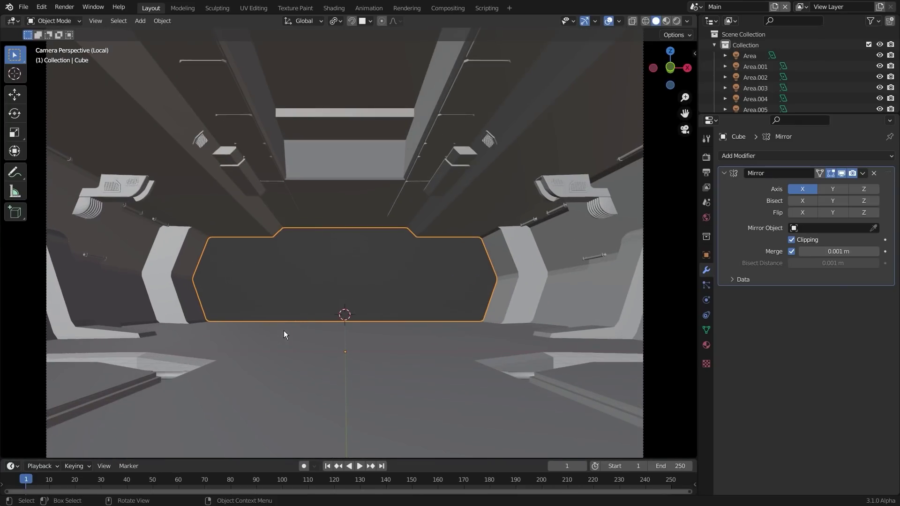
{"action": "key", "text": "Tab"}
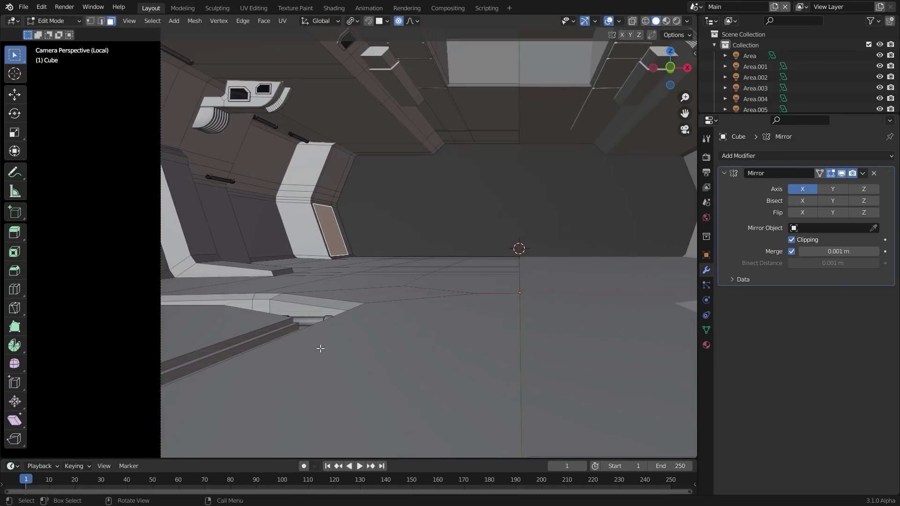
{"action": "scroll", "coordinate": [335, 331], "scroll_direction": "down", "scroll_amount": 2}
{"action": "middle_click_drag", "start_coordinate": [335, 329], "coordinate": [529, 240]}
{"action": "key", "text": "Tab"}
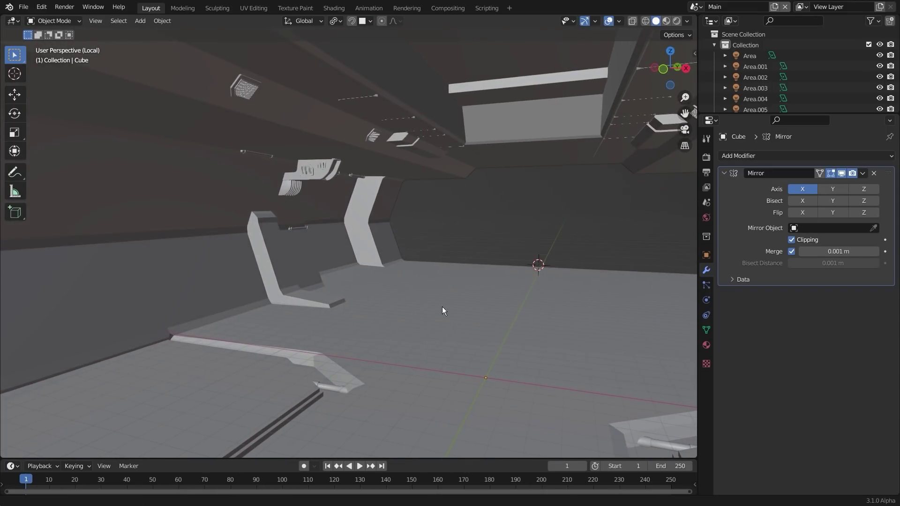
{"action": "key", "text": "KP_0"}
{"action": "middle_click_drag", "start_coordinate": [444, 118], "coordinate": [361, 229], "text": "shift"}
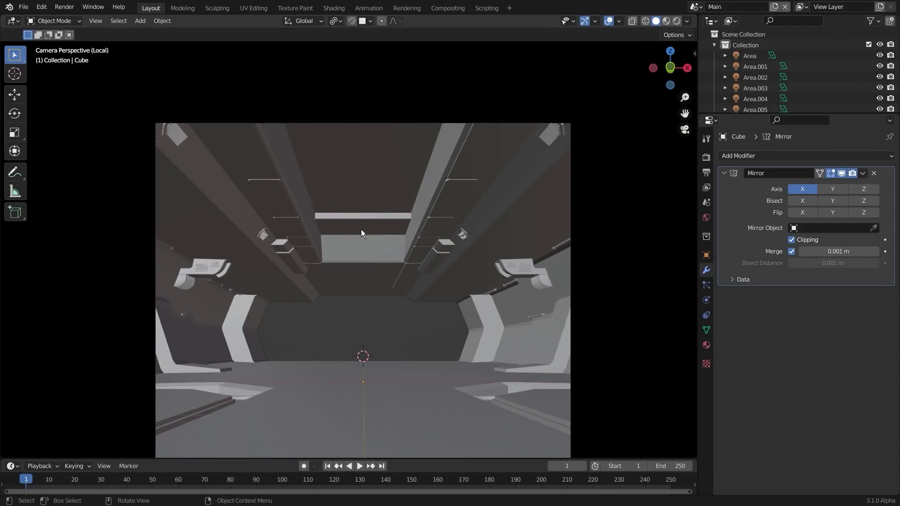
{"action": "scroll", "coordinate": [350, 241], "scroll_direction": "up", "scroll_amount": 4}
{"action": "middle_click_drag", "start_coordinate": [234, 274], "coordinate": [282, 257], "text": "shift"}
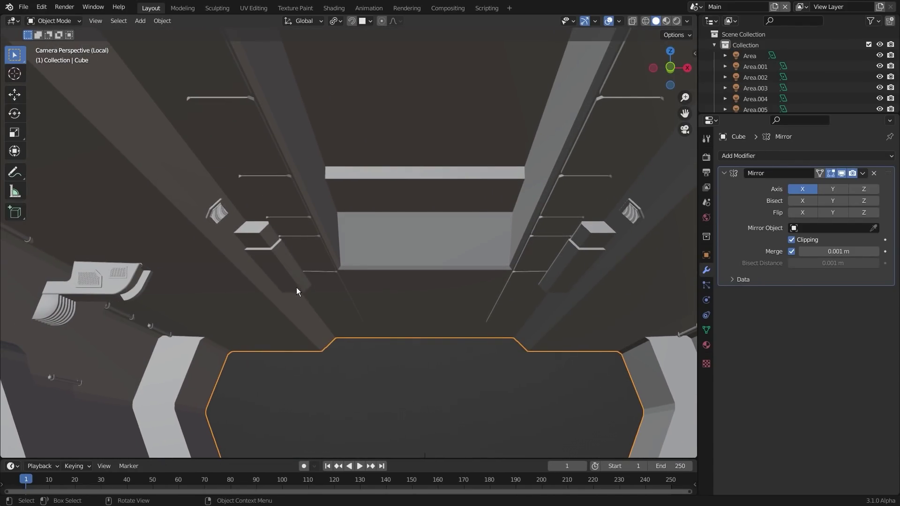
Step: Add a cube to the Main scene and isolate it in local view
{"action": "key", "text": "KP_0"}
{"action": "key", "text": "shift+a"}
{"action": "mouse_move", "coordinate": [363, 249]}
{"action": "left_click", "coordinate": [413, 263]}
{"action": "key", "text": "KP_Divide"}
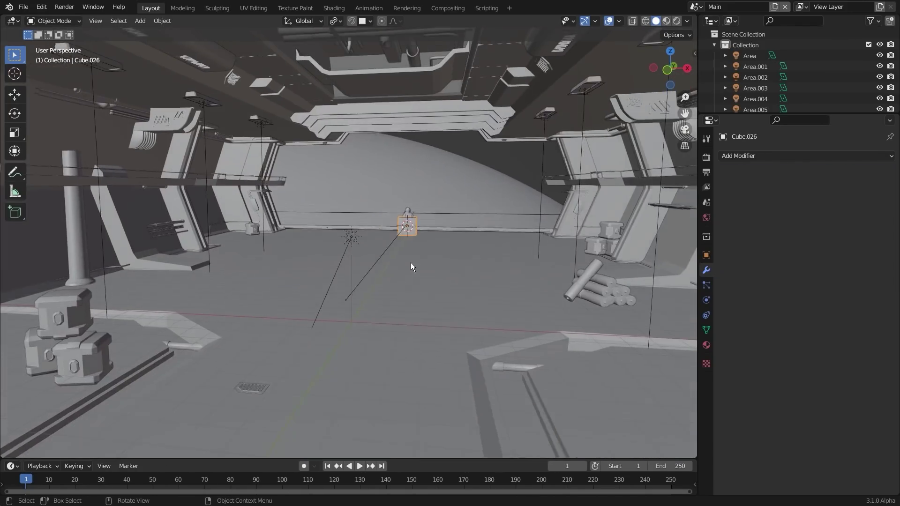
{"action": "key", "text": "KP_Divide"}
Step: Scale the cube along Y into a long beam
{"action": "scroll", "coordinate": [418, 267], "scroll_direction": "down", "scroll_amount": 6}
{"action": "middle_click_drag", "start_coordinate": [448, 272], "coordinate": [381, 283]}
{"action": "scroll", "coordinate": [382, 283], "scroll_direction": "down", "scroll_amount": 3}
{"action": "key", "text": "s"}
{"action": "key", "text": "y"}
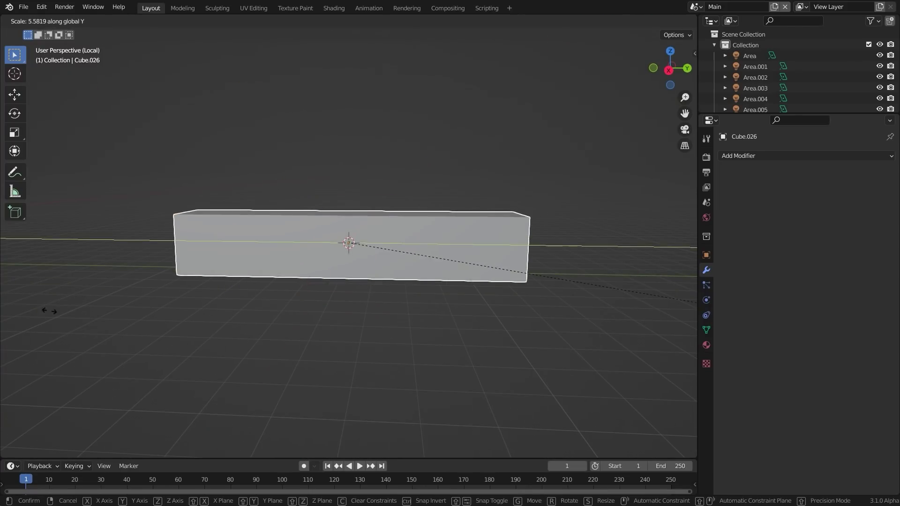
{"action": "left_click", "coordinate": [668, 302]}
Step: Bevel the beam's lower outer long edge into a wide single-segment chamfer
{"action": "middle_click_drag", "start_coordinate": [454, 288], "coordinate": [497, 288]}
{"action": "key", "text": "Tab"}
{"action": "middle_click_drag", "start_coordinate": [328, 327], "coordinate": [308, 301]}
{"action": "left_click", "coordinate": [332, 287]}
{"action": "key", "text": "ctrl+b"}
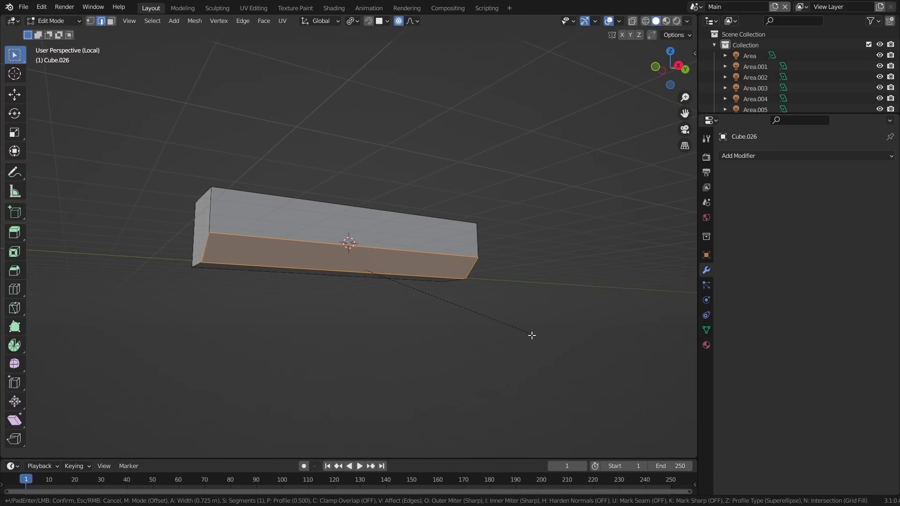
{"action": "left_click", "coordinate": [536, 335]}
Step: Inset the beam's end face and extrude it outward into a smaller stepped end block
{"action": "key", "text": "3"}
{"action": "left_click", "coordinate": [253, 253]}
{"action": "key", "text": "i"}
{"action": "left_click", "coordinate": [415, 307]}
{"action": "key", "text": "e"}
{"action": "left_click", "coordinate": [404, 306]}
Step: Select the whole mesh and give all its edges a small bevel
{"action": "mouse_move", "coordinate": [402, 307]}
{"action": "middle_mouse_down"}
{"action": "mouse_move", "coordinate": [343, 320]}
{"action": "mouse_move", "coordinate": [398, 323]}
{"action": "middle_mouse_up"}
{"action": "key", "text": "a"}
{"action": "key", "text": "ctrl+b"}
{"action": "left_click", "coordinate": [469, 330]}
{"action": "key", "text": "Tab"}
Step: Inset the long chamfered face and extrude it inward to form a shallow recess
{"action": "middle_click_drag", "start_coordinate": [467, 333], "coordinate": [408, 311]}
{"action": "key", "text": "Tab"}
{"action": "left_click", "coordinate": [398, 287]}
{"action": "key", "text": "i"}
{"action": "key", "text": "e"}
{"action": "left_click", "coordinate": [489, 364]}
Step: Duplicate the recess face in place, turn off proportional editing and scale the copy along Y into a thin strip
{"action": "middle_click_drag", "start_coordinate": [488, 363], "coordinate": [507, 338]}
{"action": "key", "text": "shift+d"}
{"action": "right_click", "coordinate": [506, 338]}
{"action": "key", "text": "y"}
{"action": "right_click", "coordinate": [569, 342]}
{"action": "key", "text": "o"}
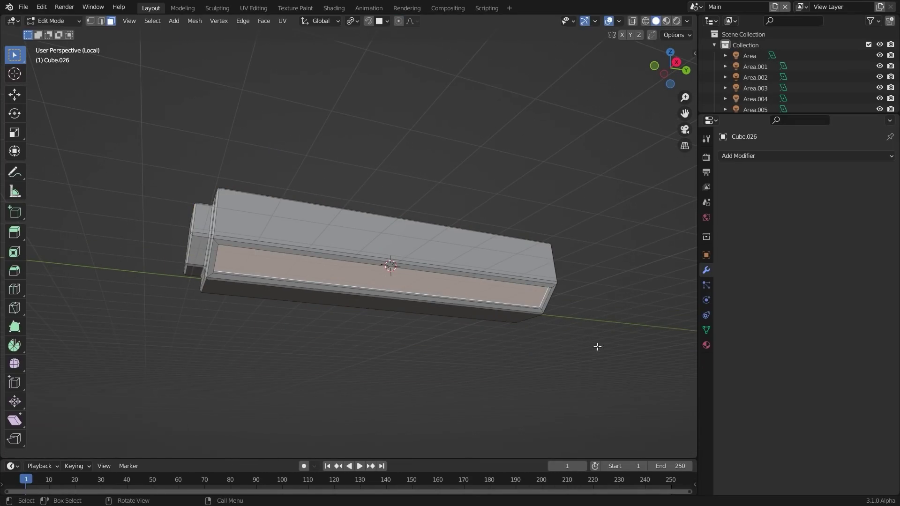
{"action": "key", "text": "s"}
{"action": "key", "text": "y"}
{"action": "left_click", "coordinate": [408, 296]}
{"action": "key", "text": "s"}
{"action": "key", "text": "y"}
{"action": "left_click", "coordinate": [407, 287]}
Step: Extrude the strip into a slat and move it along Y to the stepped end of the recess
{"action": "scroll", "coordinate": [403, 287], "scroll_direction": "up", "scroll_amount": 6}
{"action": "middle_click_drag", "start_coordinate": [400, 289], "coordinate": [423, 320]}
{"action": "key", "text": "e"}
{"action": "left_click", "coordinate": [492, 329]}
{"action": "key", "text": "ctrl+l"}
{"action": "scroll", "coordinate": [375, 310], "scroll_direction": "down", "scroll_amount": 5}
{"action": "middle_click_drag", "start_coordinate": [327, 305], "coordinate": [334, 307], "text": "shift"}
{"action": "key", "text": "g"}
{"action": "key", "text": "y"}
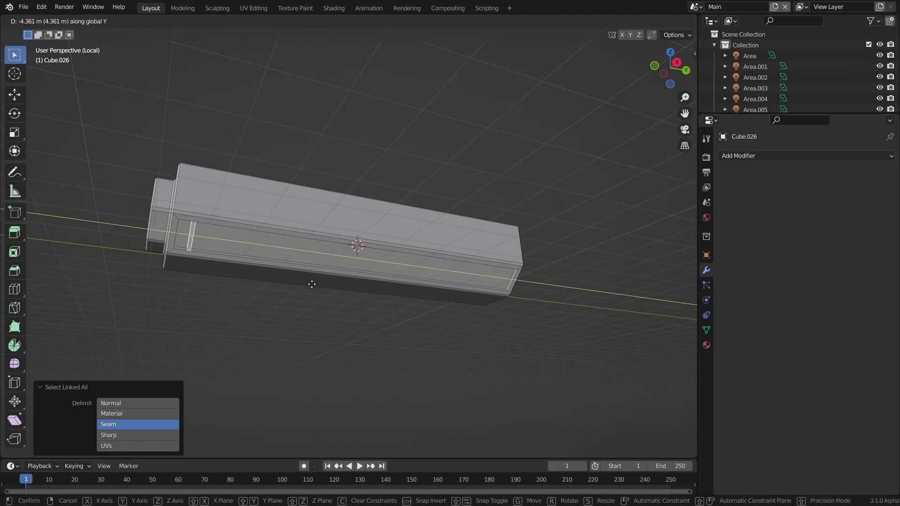
{"action": "left_click", "coordinate": [276, 280]}
Step: Duplicate the slat about 0.205 m along Y and repeat the copy until slats fill the recess
{"action": "left_click", "coordinate": [280, 288]}
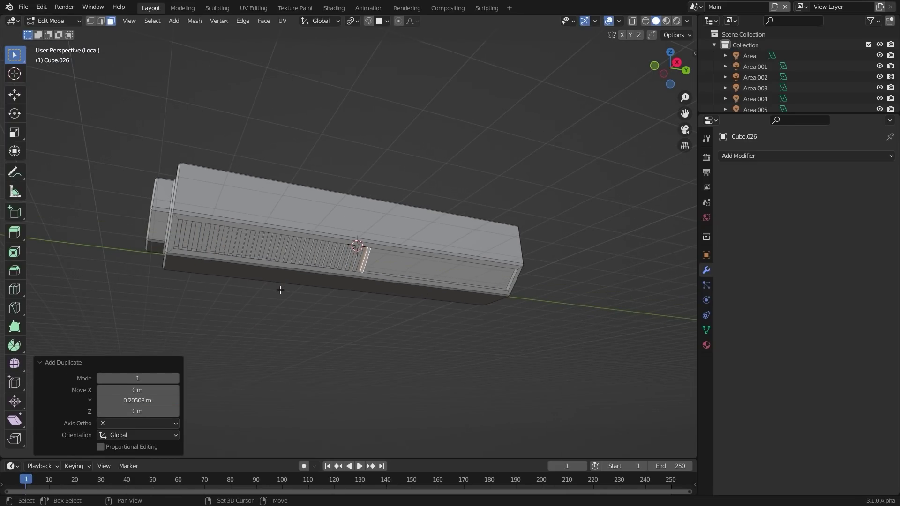
{"action": "key", "text": "shift+r"}
{"action": "key", "text": "shift+r"}
{"action": "key", "text": "shift+r"}
{"action": "key", "text": "shift+r"}
{"action": "key", "text": "shift+r"}
Step: Duplicate the beam's large outer faces and end faces in place and offset the copies slightly along their normals
{"action": "key", "text": "Tab"}
{"action": "key", "text": "Tab"}
{"action": "left_click", "coordinate": [300, 221]}
{"action": "mouse_move", "coordinate": [300, 248]}
{"action": "middle_mouse_down"}
{"action": "mouse_move", "coordinate": [374, 320]}
{"action": "mouse_move", "coordinate": [291, 255]}
{"action": "middle_mouse_up"}
{"action": "middle_click_drag", "start_coordinate": [328, 337], "coordinate": [468, 345]}
{"action": "scroll", "coordinate": [326, 273], "scroll_direction": "down", "scroll_amount": 2}
{"action": "left_click", "coordinate": [327, 273], "text": "shift"}
{"action": "left_click", "coordinate": [370, 286], "text": "shift"}
{"action": "middle_click_drag", "start_coordinate": [378, 304], "coordinate": [229, 297]}
{"action": "left_click", "coordinate": [455, 280], "text": "shift"}
{"action": "middle_click_drag", "start_coordinate": [408, 309], "coordinate": [478, 314]}
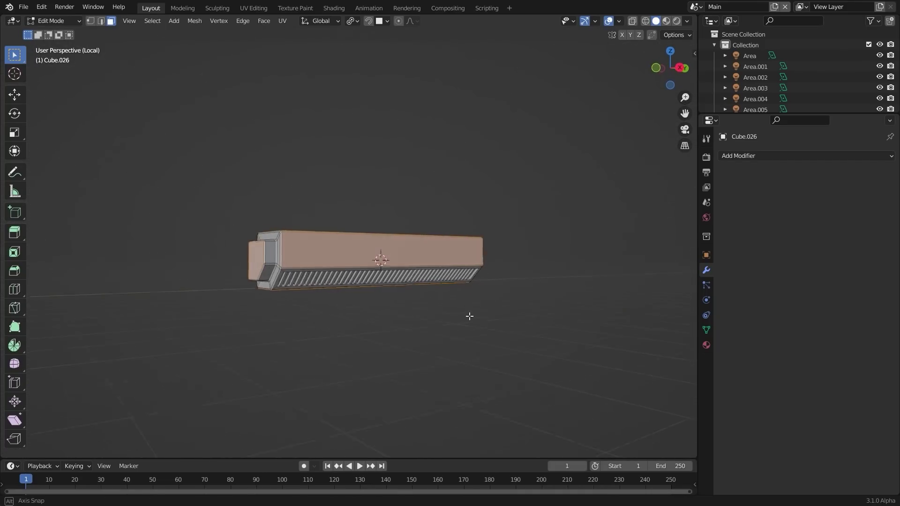
{"action": "scroll", "coordinate": [479, 314], "scroll_direction": "up", "scroll_amount": 2}
{"action": "key", "text": "shift+d"}
{"action": "right_click", "coordinate": [498, 307]}
{"action": "key", "text": "alt+s"}
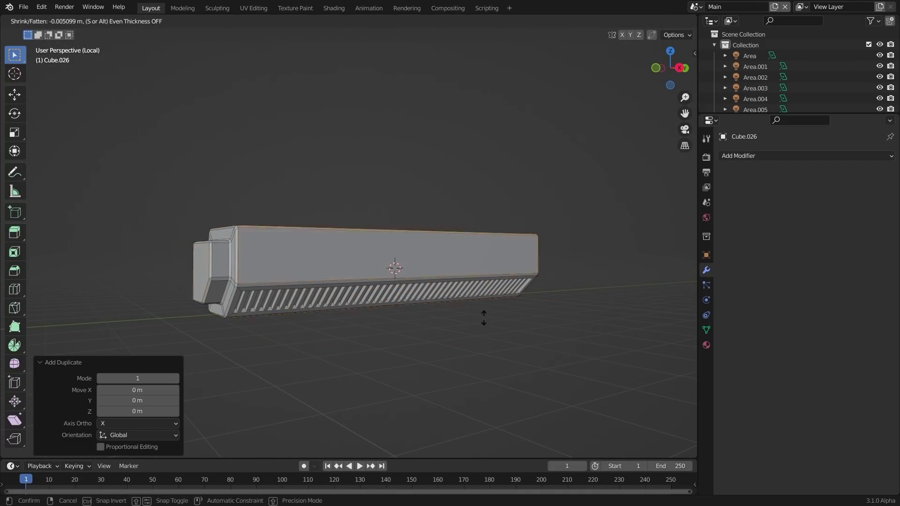
{"action": "left_click", "coordinate": [483, 317]}
Step: Bevel the corner vertices of the duplicated faces to cut off their corners
{"action": "scroll", "coordinate": [376, 317], "scroll_direction": "down", "scroll_amount": 1}
{"action": "middle_click_drag", "start_coordinate": [375, 316], "coordinate": [450, 335]}
{"action": "key", "text": "ctrl+b"}
{"action": "right_click", "coordinate": [524, 349]}
{"action": "key", "text": "ctrl+shift+b"}
{"action": "left_click", "coordinate": [546, 359]}
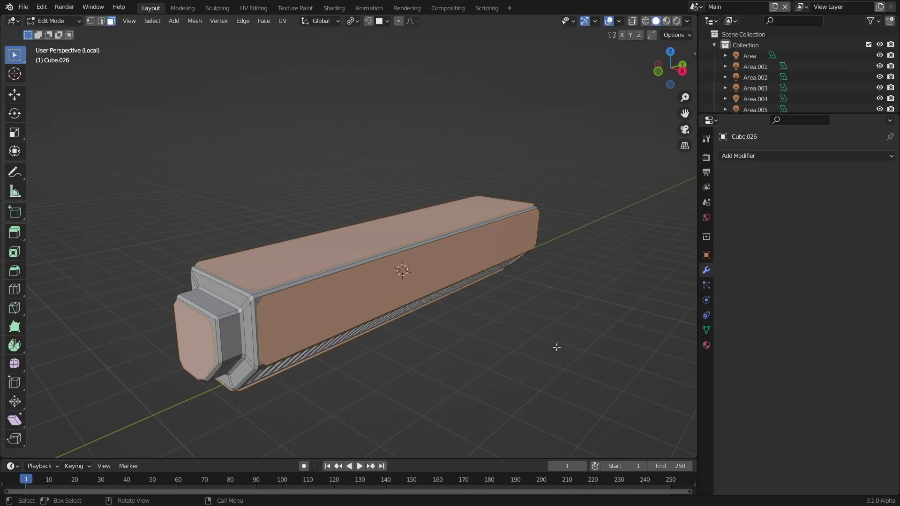
Step: Extrude the duplicated faces along their normals into thin raised panels and return to Object Mode
{"action": "key", "text": "alt+e"}
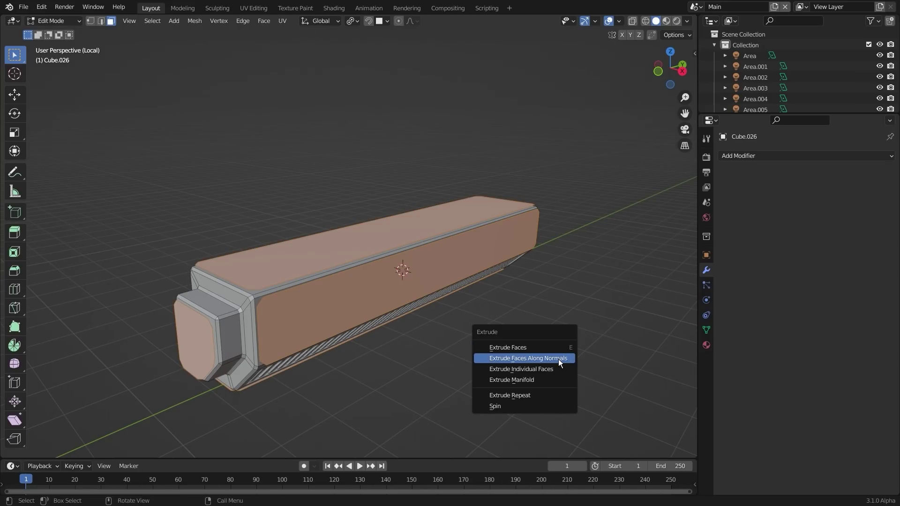
{"action": "left_click", "coordinate": [558, 359]}
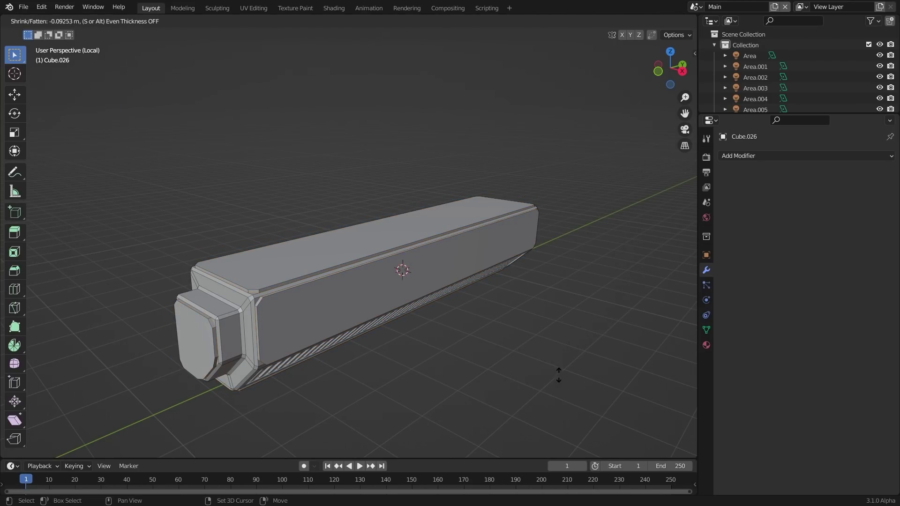
{"action": "left_click", "coordinate": [560, 381]}
{"action": "key", "text": "Tab"}
Step: Add a cylinder and rotate it 90° about X and 90° about Z to face the beam's side
{"action": "scroll", "coordinate": [525, 382], "scroll_direction": "down", "scroll_amount": 4}
{"action": "middle_click_drag", "start_coordinate": [471, 367], "coordinate": [397, 300]}
{"action": "key", "text": "shift+a"}
{"action": "left_click", "coordinate": [468, 310]}
{"action": "key", "text": "Return"}
{"action": "key", "text": "r"}
{"action": "key", "text": "z"}
{"action": "key", "text": "9"}
{"action": "key", "text": "0"}
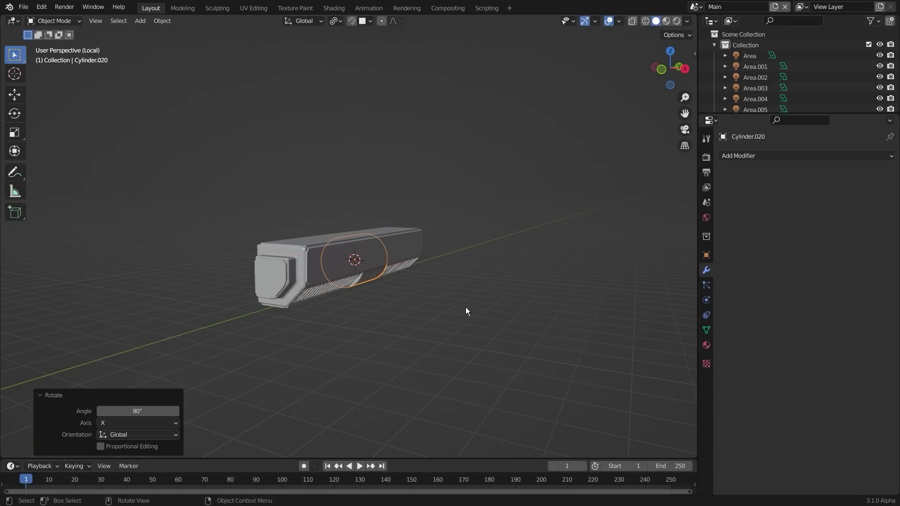
{"action": "key", "text": "Return"}
Step: Shrink the cylinder to bolt size, place it beside the beam's outer face and flatten it slightly along X
{"action": "key", "text": "s"}
{"action": "left_click", "coordinate": [421, 276]}
{"action": "key", "text": "KP_1"}
{"action": "scroll", "coordinate": [420, 277], "scroll_direction": "up", "scroll_amount": 4}
{"action": "key", "text": "g"}
{"action": "left_click", "coordinate": [430, 293]}
{"action": "key", "text": "s"}
{"action": "key", "text": "Return"}
{"action": "key", "text": "s"}
{"action": "key", "text": "x"}
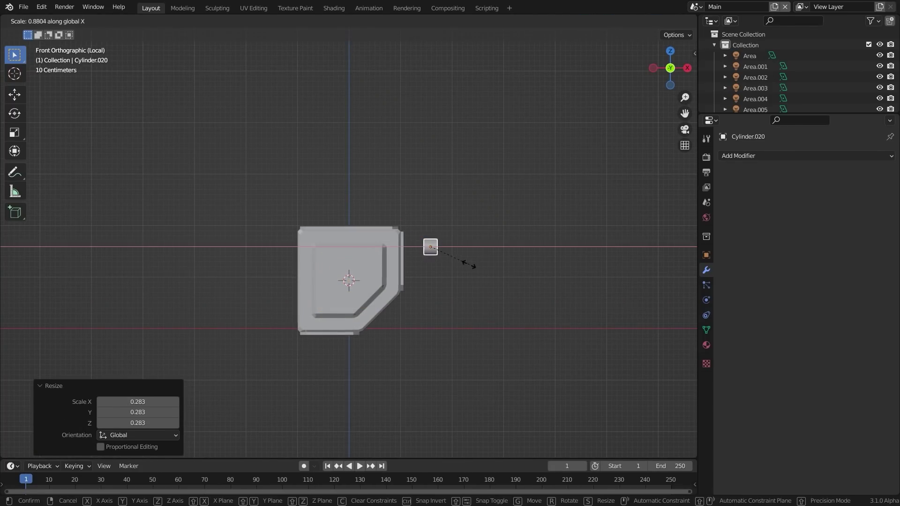
{"action": "left_click", "coordinate": [459, 259]}
Step: Bevel the cylinder's cap edges into a rounded bolt head and shade it smooth
{"action": "middle_click_drag", "start_coordinate": [459, 261], "coordinate": [380, 261], "text": "shift"}
{"action": "scroll", "coordinate": [422, 272], "scroll_direction": "up", "scroll_amount": 6}
{"action": "key", "text": "Tab"}
{"action": "middle_click_drag", "start_coordinate": [444, 301], "coordinate": [356, 297]}
{"action": "left_click", "coordinate": [409, 263]}
{"action": "left_click", "coordinate": [317, 257], "text": "shift"}
{"action": "mouse_move", "coordinate": [412, 270]}
{"action": "middle_mouse_down"}
{"action": "mouse_move", "coordinate": [497, 276]}
{"action": "mouse_move", "coordinate": [398, 272]}
{"action": "middle_mouse_up"}
{"action": "key", "text": "ctrl+b"}
{"action": "left_click", "coordinate": [457, 298]}
{"action": "key", "text": "Tab"}
{"action": "right_click", "coordinate": [397, 270]}
{"action": "left_click", "coordinate": [397, 262]}
Step: Move the bolt along X onto the side panel, scale it down and place it in the upper corner near the stepped end
{"action": "key", "text": "g"}
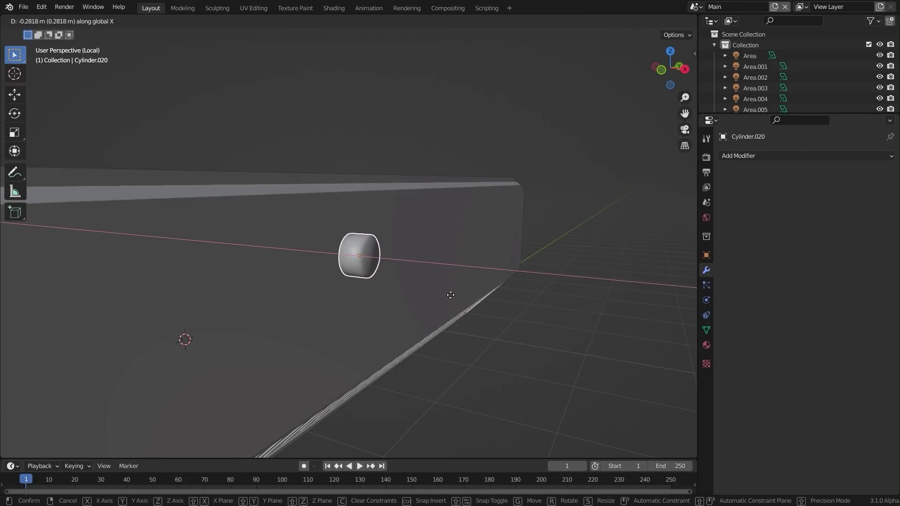
{"action": "left_click", "coordinate": [415, 301]}
{"action": "key", "text": "KP_3"}
{"action": "scroll", "coordinate": [377, 321], "scroll_direction": "down", "scroll_amount": 6}
{"action": "key", "text": "s"}
{"action": "left_click", "coordinate": [451, 276]}
{"action": "key", "text": "g"}
{"action": "left_click", "coordinate": [165, 272]}
Step: Duplicate the bolt about 9.07 m along Y to the far corner and copy both bolts down to the lower corners
{"action": "middle_click_drag", "start_coordinate": [214, 287], "coordinate": [257, 309]}
{"action": "scroll", "coordinate": [206, 303], "scroll_direction": "up", "scroll_amount": 3}
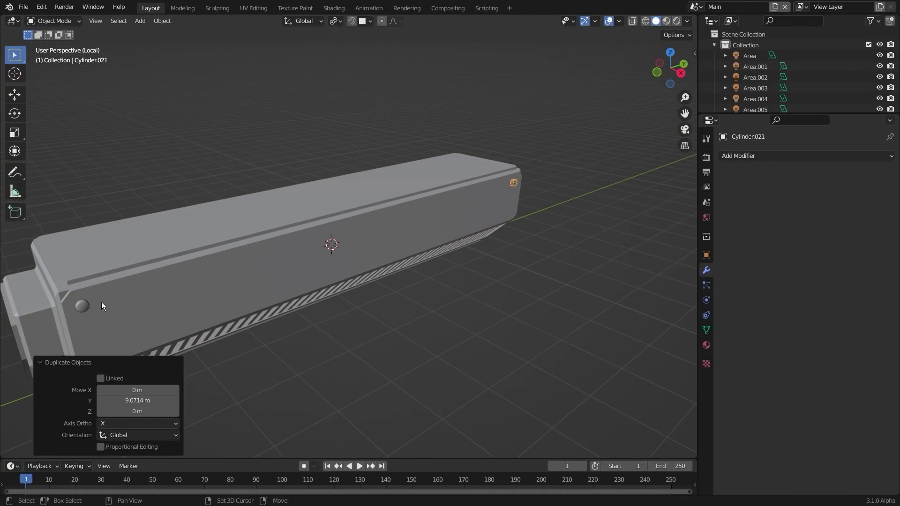
{"action": "left_click", "coordinate": [82, 306], "text": "shift"}
{"action": "middle_click_drag", "start_coordinate": [307, 340], "coordinate": [305, 307], "text": "shift"}
{"action": "key", "text": "shift+d"}
{"action": "key", "text": "z"}
{"action": "left_click", "coordinate": [300, 348]}
Step: Duplicate the four side bolts, rotate the copies 90° about Y and place them on the beam's top panel
{"action": "left_click", "coordinate": [81, 258], "text": "shift"}
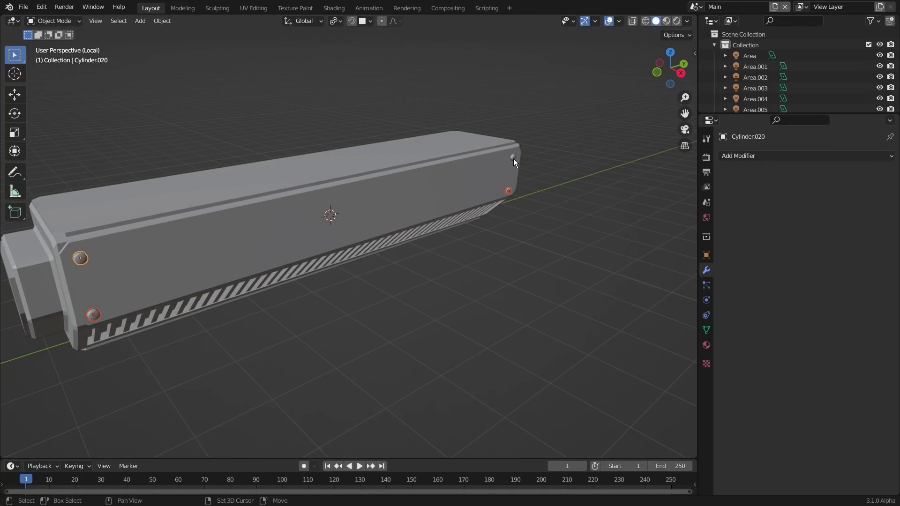
{"action": "left_click", "coordinate": [475, 258]}
{"action": "type", "text": "ry90"}
{"action": "key", "text": "Return"}
{"action": "key", "text": "KP_7"}
{"action": "scroll", "coordinate": [366, 324], "scroll_direction": "down", "scroll_amount": 3}
{"action": "scroll", "coordinate": [359, 330], "scroll_direction": "up", "scroll_amount": 5}
{"action": "key", "text": "KP_1"}
{"action": "key", "text": "g"}
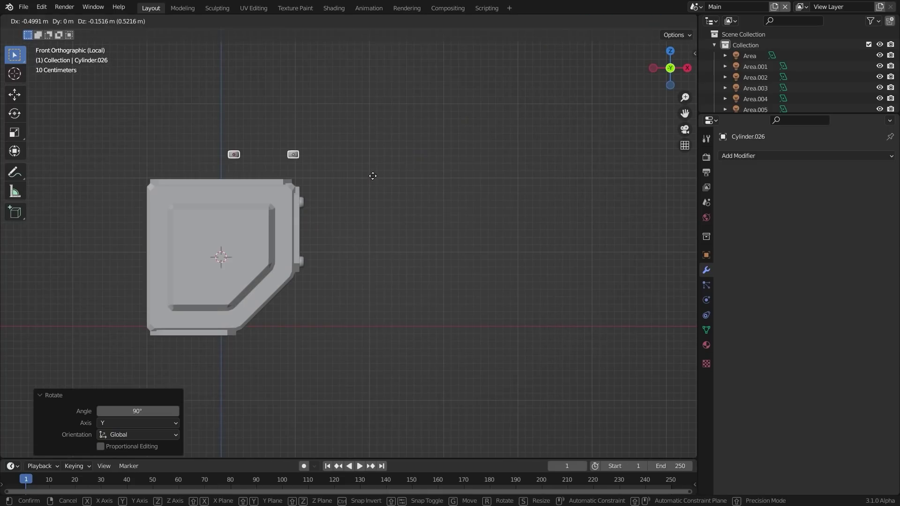
{"action": "left_click", "coordinate": [328, 191]}
Step: Join the beam and all its bolts into one object and enable Auto Smooth at 30°
{"action": "left_click_drag", "start_coordinate": [182, 165], "coordinate": [620, 358]}
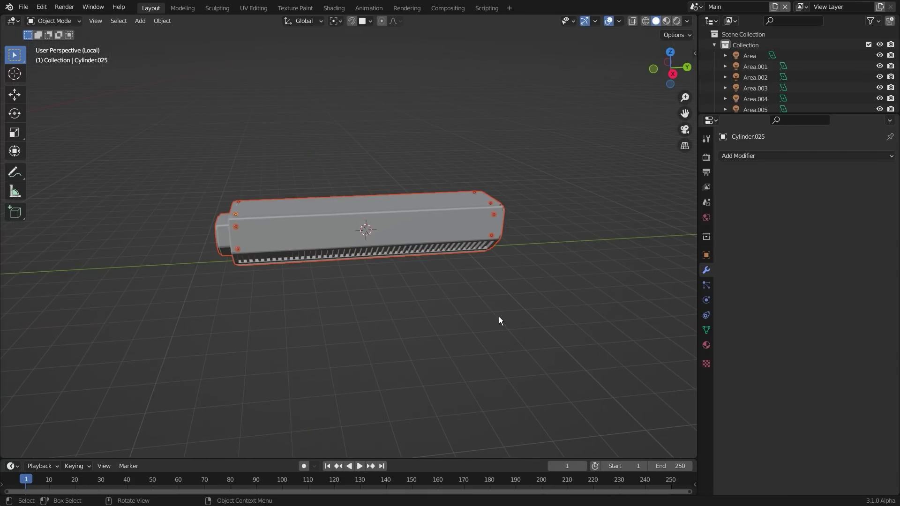
{"action": "middle_click_drag", "start_coordinate": [475, 326], "coordinate": [452, 317]}
{"action": "left_click", "coordinate": [705, 330]}
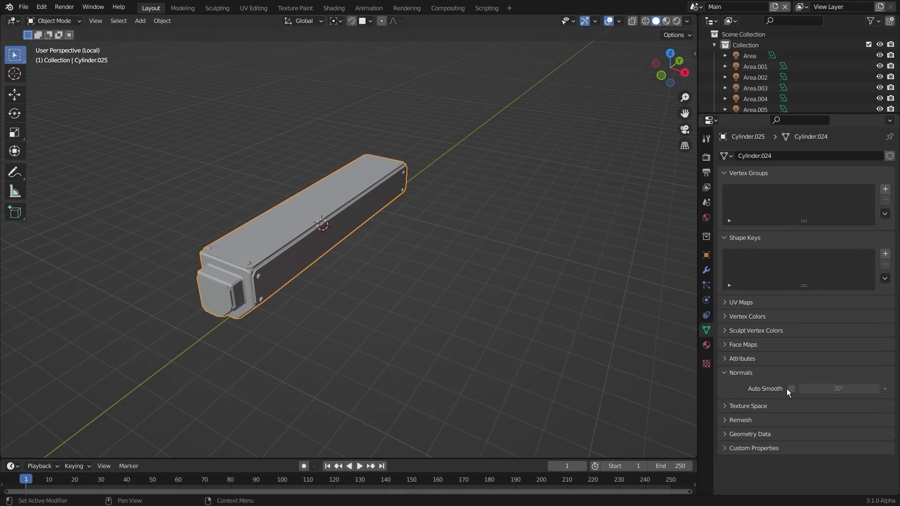
{"action": "left_click", "coordinate": [791, 389]}
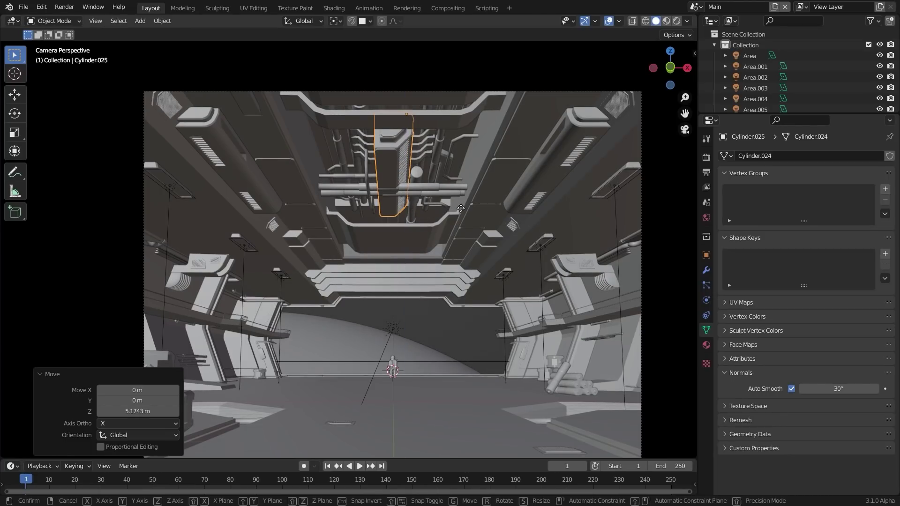
Step: Position the finished beam in the ceiling along the left edge of the pipe bay, adjusting it along Y
{"action": "key", "text": "y"}
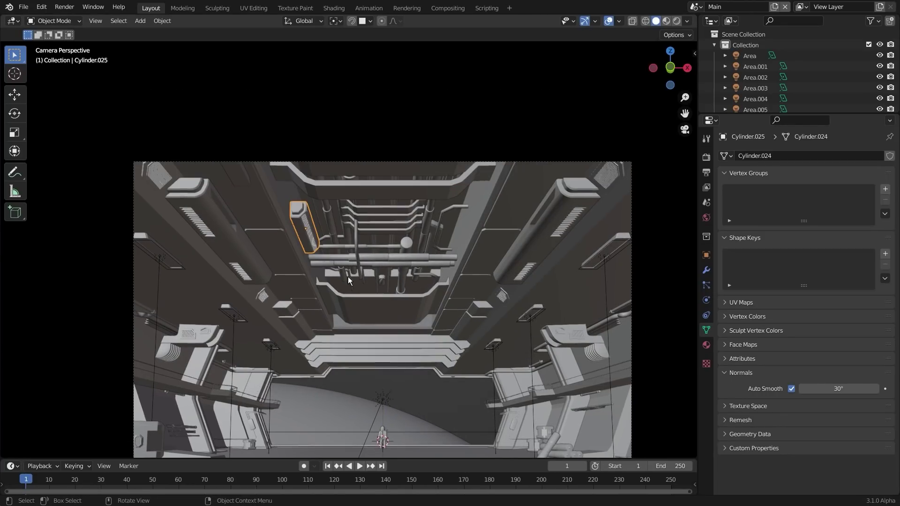
{"action": "key", "text": "g"}
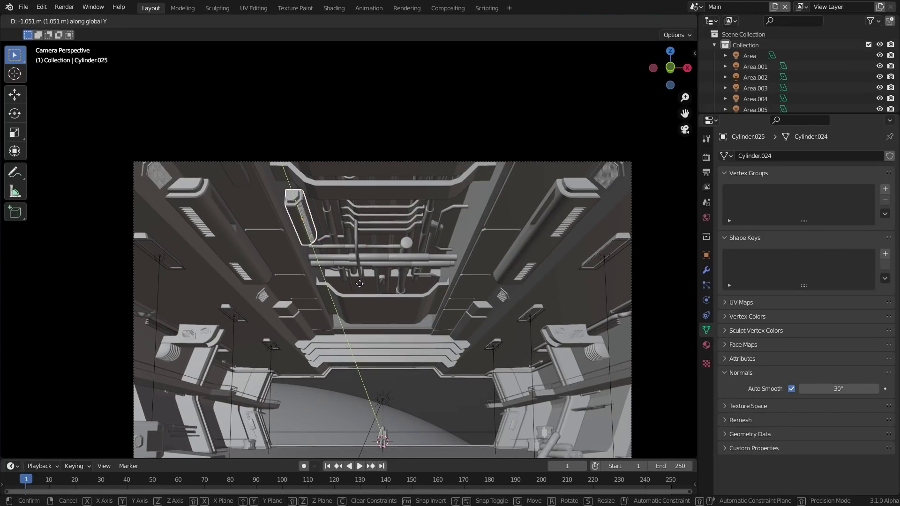
{"action": "left_click", "coordinate": [359, 283]}
Step: Join the ceiling beam to the main hangar mesh and save the file
{"action": "scroll", "coordinate": [360, 285], "scroll_direction": "up", "scroll_amount": 4}
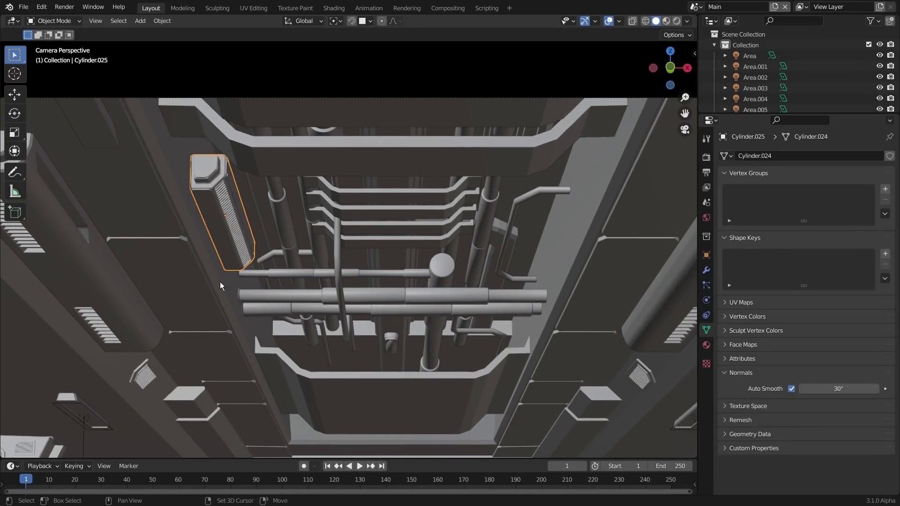
{"action": "left_click", "coordinate": [220, 274], "text": "shift"}
{"action": "key", "text": "ctrl+j"}
{"action": "scroll", "coordinate": [226, 262], "scroll_direction": "down", "scroll_amount": 6}
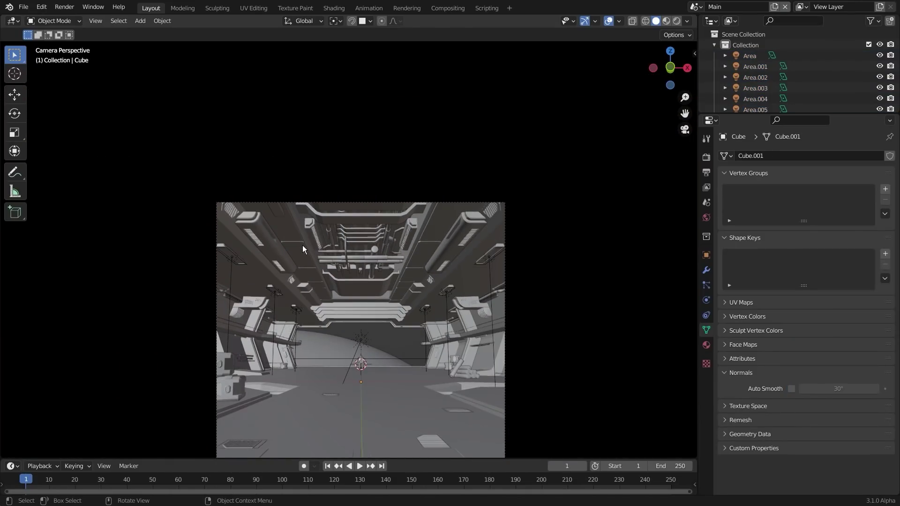
{"action": "middle_click_drag", "start_coordinate": [391, 314], "coordinate": [362, 256], "text": "shift"}
{"action": "key", "text": "ctrl+s"}
Step: Examine the curved ribbed piece beneath the left side frame up close
{"action": "scroll", "coordinate": [382, 178], "scroll_direction": "up", "scroll_amount": 4}
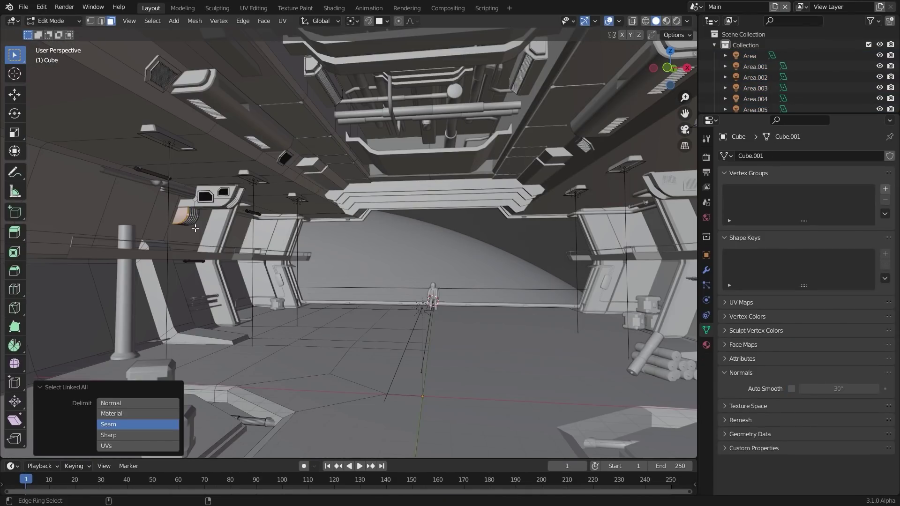
{"action": "key", "text": "KP_Decimal"}
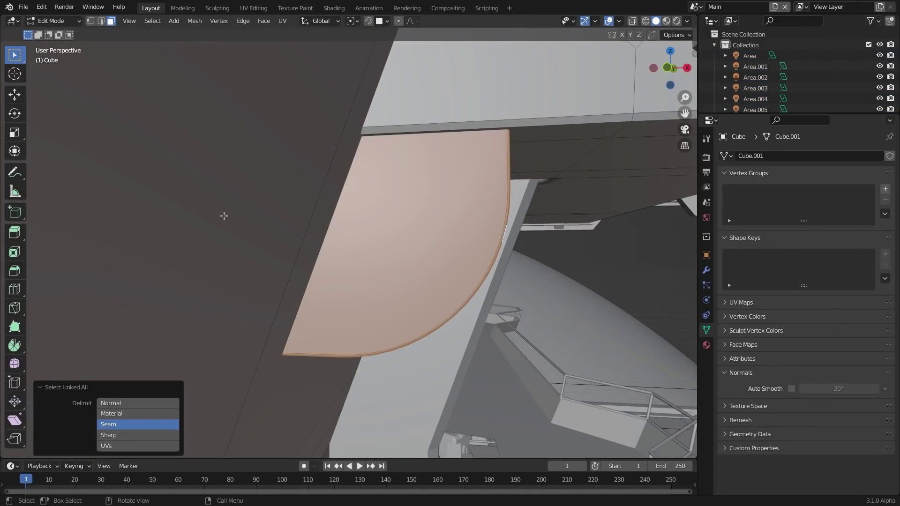
{"action": "scroll", "coordinate": [212, 221], "scroll_direction": "down", "scroll_amount": 8}
{"action": "middle_click_drag", "start_coordinate": [520, 203], "coordinate": [428, 208], "text": "shift"}
{"action": "key", "text": "Tab"}
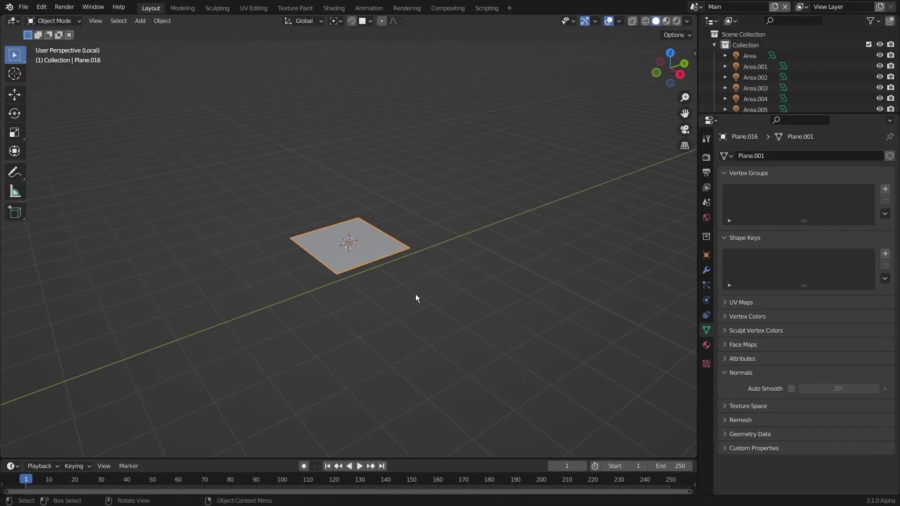
Step: Shape the plane into a rib profile, rounding its corner with multi-segment vertex and edge bevels
{"action": "key", "text": "Tab"}
{"action": "middle_click_drag", "start_coordinate": [388, 308], "coordinate": [466, 333]}
{"action": "key", "text": "ctrl+b"}
{"action": "key", "text": "v"}
{"action": "scroll", "coordinate": [582, 364], "scroll_direction": "up", "scroll_amount": 10}
{"action": "left_click", "coordinate": [582, 364]}
{"action": "left_click", "coordinate": [279, 314]}
{"action": "left_click", "coordinate": [426, 167], "text": "shift"}
{"action": "key", "text": "ctrl+b"}
{"action": "middle_click_drag", "start_coordinate": [425, 286], "coordinate": [350, 300]}
Step: Extrude the whole curved profile into a solid rib and bevel its outer edges
{"action": "key", "text": "a"}
{"action": "key", "text": "e"}
{"action": "key", "text": "3"}
{"action": "middle_click_drag", "start_coordinate": [436, 272], "coordinate": [356, 255]}
{"action": "key", "text": "ctrl+b"}
Step: Duplicate the rib along Y and repeat the duplication to build an evenly spaced row of eight ribs
{"action": "key", "text": "a"}
{"action": "mouse_move", "coordinate": [432, 282]}
{"action": "middle_mouse_down", "text": "shift"}
{"action": "mouse_move", "coordinate": [376, 285]}
{"action": "mouse_move", "coordinate": [442, 289]}
{"action": "middle_mouse_up", "text": "shift"}
{"action": "key", "text": "shift+d"}
{"action": "key", "text": "y"}
{"action": "left_click", "coordinate": [399, 281]}
{"action": "key", "text": "shift+r"}
{"action": "key", "text": "shift+r"}
{"action": "key", "text": "shift+r"}
{"action": "key", "text": "shift+r"}
{"action": "key", "text": "shift+r"}
{"action": "key", "text": "shift+r"}
Step: Separate the selected rib geometry into its own object
{"action": "key", "text": "Tab"}
{"action": "scroll", "coordinate": [398, 314], "scroll_direction": "down", "scroll_amount": 3}
{"action": "middle_click_drag", "start_coordinate": [323, 239], "coordinate": [347, 323]}
{"action": "scroll", "coordinate": [362, 288], "scroll_direction": "up", "scroll_amount": 2}
{"action": "left_click", "coordinate": [361, 288]}
{"action": "key", "text": "Tab"}
{"action": "key", "text": "1"}
{"action": "left_click", "coordinate": [308, 325]}
{"action": "key", "text": "z"}
{"action": "left_click", "coordinate": [350, 340]}
{"action": "key", "text": "p"}
{"action": "key", "text": "s"}
Step: Extend the separated end edge about 2 m along Y across all ribs and delete the surplus linked geometry
{"action": "key", "text": "1"}
{"action": "key", "text": "KP_7"}
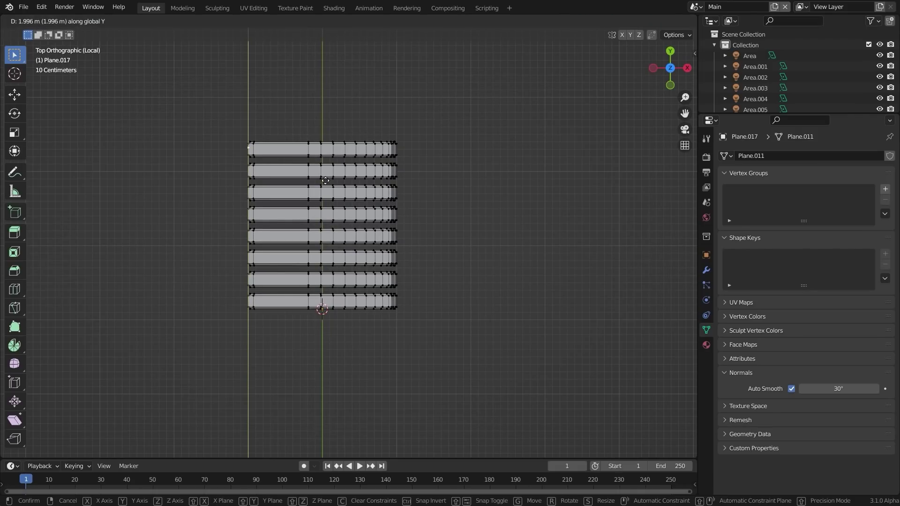
{"action": "left_click", "coordinate": [324, 182]}
{"action": "key", "text": "ctrl+l"}
{"action": "middle_click_drag", "start_coordinate": [377, 274], "coordinate": [338, 291]}
{"action": "key", "text": "x"}
{"action": "left_click", "coordinate": [462, 309]}
Step: Move the separated piece along Z so it sits above the ribs
{"action": "key", "text": "Tab"}
{"action": "left_click", "coordinate": [392, 297]}
{"action": "left_click", "coordinate": [398, 256]}
{"action": "key", "text": "g"}
{"action": "key", "text": "z"}
{"action": "left_click", "coordinate": [406, 267]}
Step: Extrude the piece above the ribs into a block and extrude its selected face further out
{"action": "key", "text": "Tab"}
{"action": "key", "text": "KP_1"}
{"action": "key", "text": "e"}
{"action": "left_click", "coordinate": [464, 290]}
{"action": "middle_click_drag", "start_coordinate": [485, 307], "coordinate": [353, 302], "text": "shift"}
{"action": "key", "text": "3"}
{"action": "left_click", "coordinate": [358, 251]}
{"action": "key", "text": "e"}
{"action": "left_click", "coordinate": [504, 300]}
Step: Add a loop cut to the block, extrude the upper face, and round the lower front edge with a multi-segment bevel
{"action": "key", "text": "ctrl+r"}
{"action": "left_click", "coordinate": [412, 256]}
{"action": "key", "text": "3"}
{"action": "key", "text": "e"}
{"action": "key", "text": "2"}
{"action": "key", "text": "ctrl+b"}
{"action": "scroll", "coordinate": [589, 337], "scroll_direction": "up", "scroll_amount": 7}
{"action": "key", "text": "Tab"}
{"action": "key", "text": "Tab"}
Step: Add lengthwise loop cuts around the curved block and spread them apart along Y
{"action": "key", "text": "ctrl+r"}
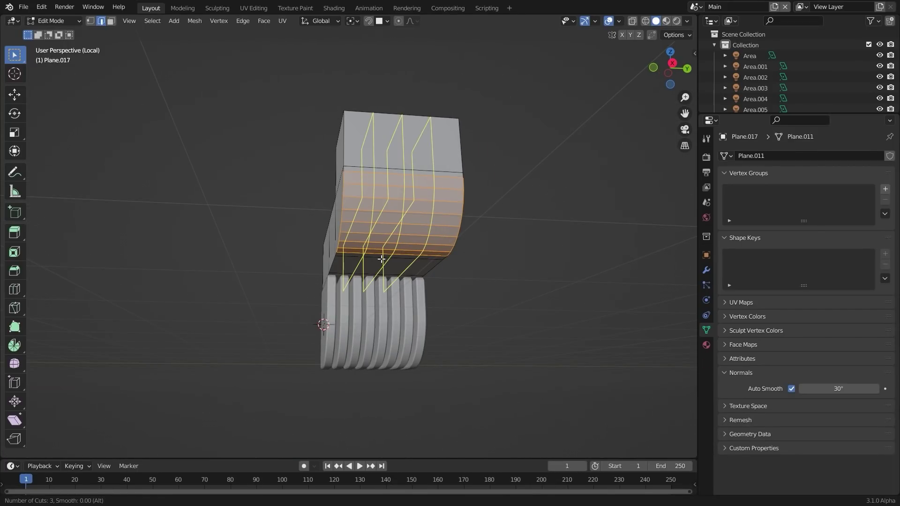
{"action": "left_click", "coordinate": [399, 268]}
{"action": "key", "text": "s"}
{"action": "key", "text": "y"}
{"action": "left_click", "coordinate": [478, 286]}
Step: Recess the strip of faces between the two arms by extruding it inward and delete the unneeded faces
{"action": "key", "text": "3"}
{"action": "left_click", "coordinate": [397, 256]}
{"action": "left_click", "coordinate": [406, 154], "text": "ctrl"}
{"action": "middle_click_drag", "start_coordinate": [424, 234], "coordinate": [432, 178]}
{"action": "key", "text": "e"}
{"action": "left_click", "coordinate": [527, 283]}
{"action": "key", "text": "x"}
{"action": "key", "text": "f"}
Step: Lower the raised top edge between the bracket's arms along Z to bring it level with them
{"action": "left_click", "coordinate": [374, 200]}
{"action": "key", "text": "2"}
{"action": "left_click", "coordinate": [425, 190]}
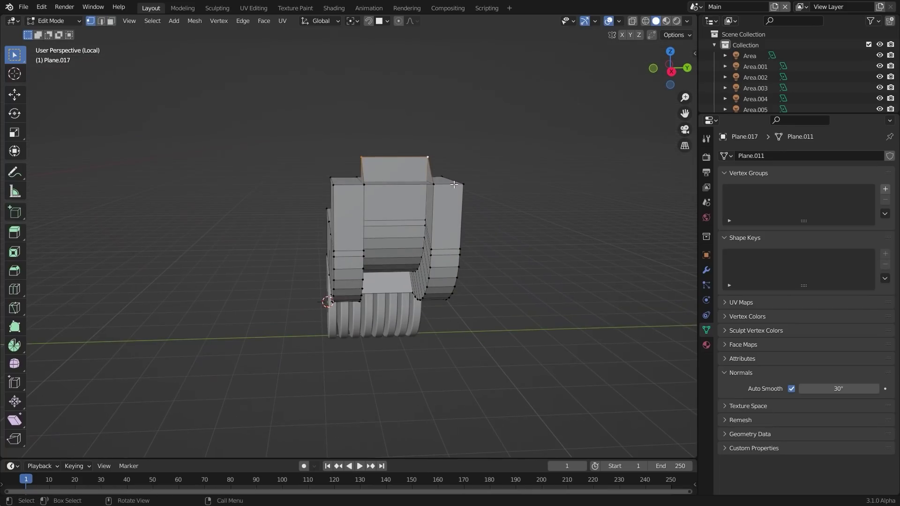
{"action": "key", "text": "g"}
{"action": "key", "text": "z"}
{"action": "left_click", "coordinate": [429, 207]}
{"action": "scroll", "coordinate": [413, 197], "scroll_direction": "up", "scroll_amount": 7}
{"action": "key", "text": "g"}
{"action": "key", "text": "z"}
{"action": "key", "text": "Tab"}
Step: Join the bracket with the row of ribs and shade the combined object smooth
{"action": "scroll", "coordinate": [422, 340], "scroll_direction": "down", "scroll_amount": 7}
{"action": "middle_click_drag", "start_coordinate": [423, 340], "coordinate": [453, 336]}
{"action": "middle_click_drag", "start_coordinate": [350, 336], "coordinate": [450, 334]}
{"action": "left_click", "coordinate": [287, 315], "text": "shift"}
{"action": "key", "text": "ctrl+j"}
{"action": "middle_click_drag", "start_coordinate": [398, 295], "coordinate": [333, 276]}
{"action": "right_click", "coordinate": [334, 276]}
{"action": "left_click", "coordinate": [334, 264]}
{"action": "left_click", "coordinate": [364, 310]}
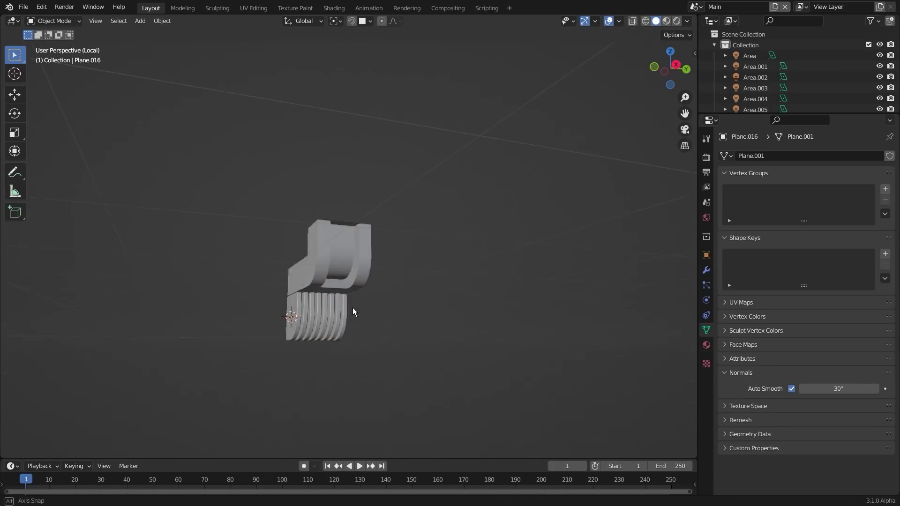
Step: Select the long curved edge loops along both arms of the bracket in Edit Mode
{"action": "middle_click_drag", "start_coordinate": [364, 310], "coordinate": [311, 307]}
{"action": "key", "text": "Tab"}
{"action": "scroll", "coordinate": [281, 288], "scroll_direction": "up", "scroll_amount": 5}
{"action": "middle_click_drag", "start_coordinate": [388, 329], "coordinate": [281, 305]}
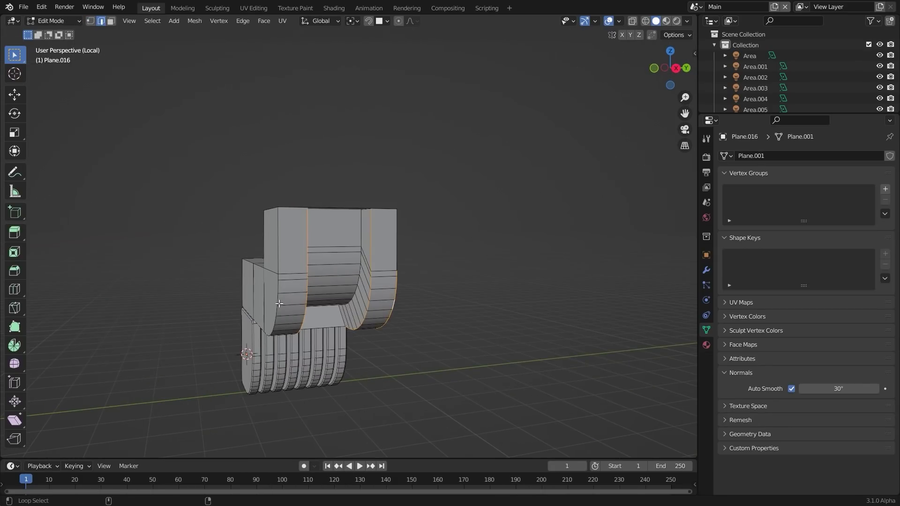
{"action": "middle_click_drag", "start_coordinate": [396, 253], "coordinate": [492, 374]}
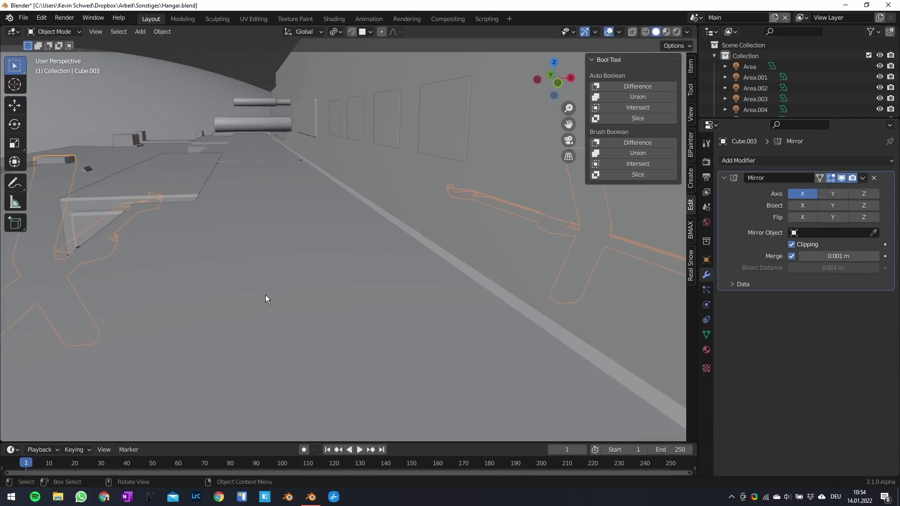
Step: Examine the hangar's left side wall around the slanted frame and the lower pipe cluster
{"action": "scroll", "coordinate": [265, 294], "scroll_direction": "down", "scroll_amount": 4}
{"action": "middle_click_drag", "start_coordinate": [257, 285], "coordinate": [271, 266]}
{"action": "key", "text": "KP_Divide"}
{"action": "scroll", "coordinate": [271, 267], "scroll_direction": "up", "scroll_amount": 4}
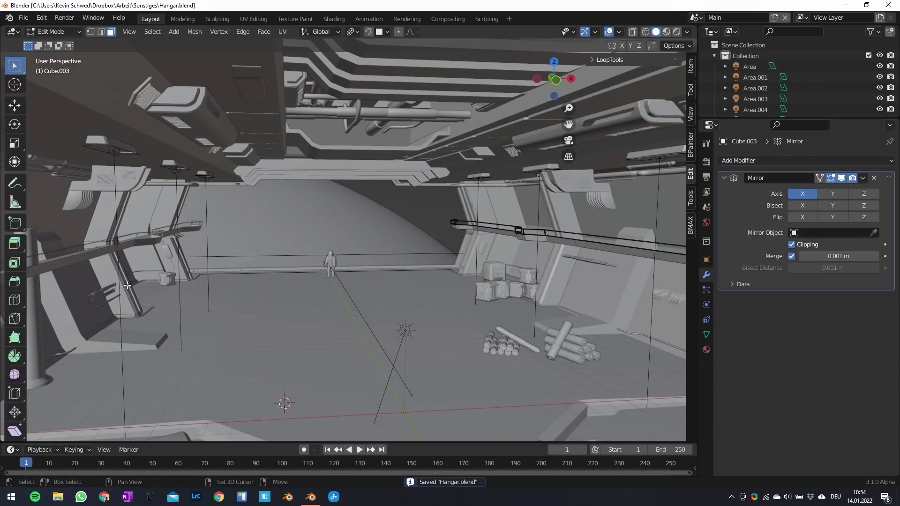
{"action": "middle_click_drag", "start_coordinate": [128, 285], "coordinate": [219, 284]}
{"action": "key", "text": "Tab"}
{"action": "left_click", "coordinate": [243, 269]}
{"action": "left_click", "coordinate": [252, 276]}
{"action": "scroll", "coordinate": [253, 279], "scroll_direction": "up", "scroll_amount": 3}
{"action": "left_click", "coordinate": [259, 283]}
{"action": "key", "text": "Tab"}
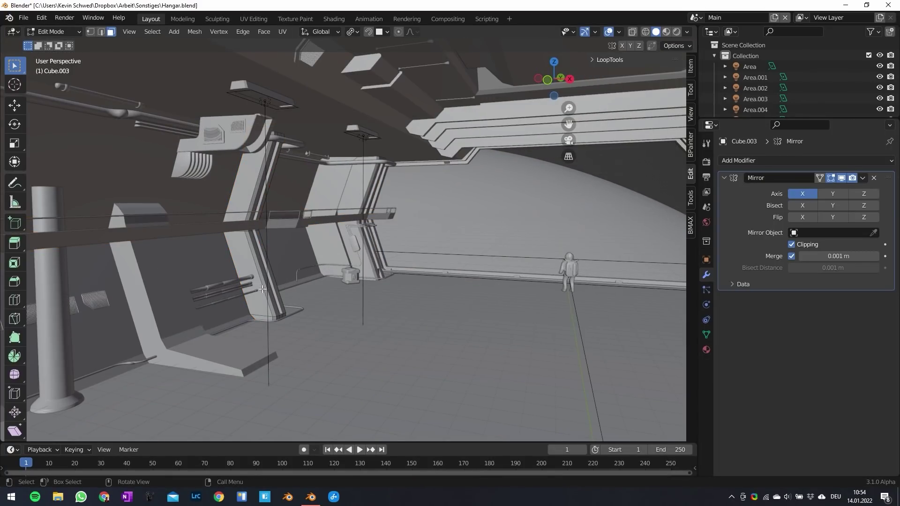
{"action": "left_click", "coordinate": [272, 316]}
{"action": "scroll", "coordinate": [271, 319], "scroll_direction": "up", "scroll_amount": 3}
{"action": "middle_click_drag", "start_coordinate": [244, 380], "coordinate": [259, 332], "text": "shift"}
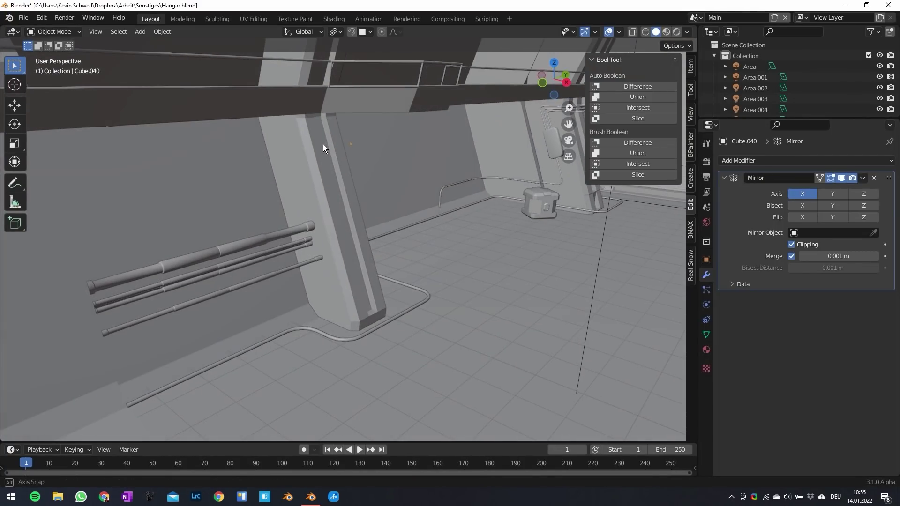
Step: Lower the new point object about 1 m along Z beside the slanted frame and remove its Mirror modifier
{"action": "middle_click_drag", "start_coordinate": [324, 147], "coordinate": [375, 159]}
{"action": "left_click", "coordinate": [388, 219]}
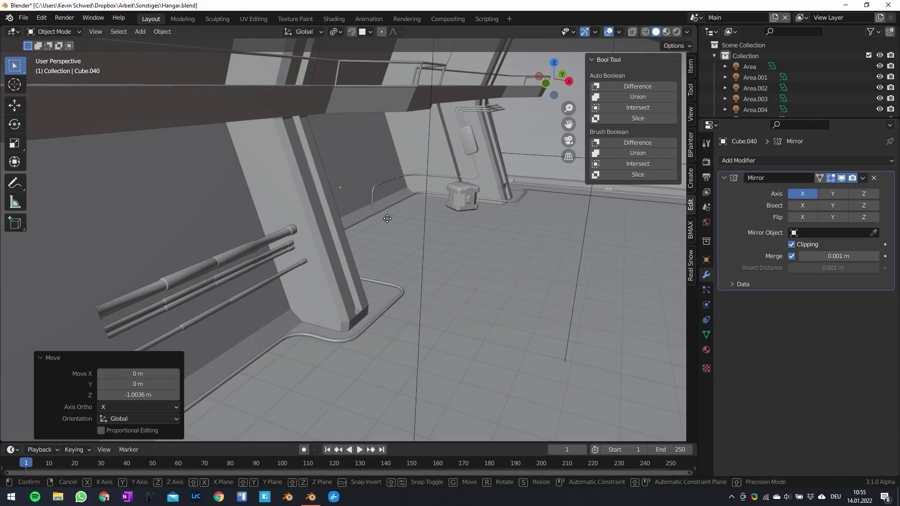
{"action": "left_click", "coordinate": [338, 203]}
{"action": "key", "text": "Tab"}
{"action": "middle_click_drag", "start_coordinate": [319, 202], "coordinate": [249, 220]}
{"action": "left_click", "coordinate": [874, 178]}
Step: Move the point along X in front of the slanted frame and extrude it about 1.76 m along Y
{"action": "left_click", "coordinate": [349, 215]}
{"action": "key", "text": "g"}
{"action": "key", "text": "x"}
{"action": "left_click", "coordinate": [356, 217]}
{"action": "key", "text": "e"}
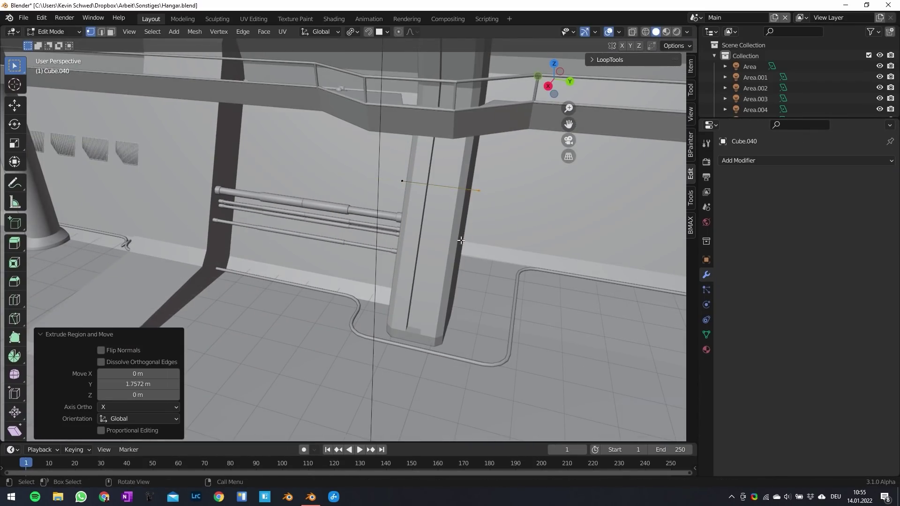
Step: Extrude an angled segment from the path's end beside the frame and adjust its end point along Y
{"action": "middle_click_drag", "start_coordinate": [467, 239], "coordinate": [493, 230]}
{"action": "key", "text": "a"}
{"action": "key", "text": "e"}
{"action": "middle_click_drag", "start_coordinate": [363, 200], "coordinate": [300, 198]}
{"action": "key", "text": "g"}
{"action": "key", "text": "y"}
{"action": "left_click", "coordinate": [337, 200]}
Step: Extrude the next straight segment of the path along Y, following the side wall
{"action": "middle_click_drag", "start_coordinate": [385, 202], "coordinate": [457, 200]}
{"action": "key", "text": "e"}
{"action": "key", "text": "x"}
{"action": "key", "text": "y"}
{"action": "left_click", "coordinate": [368, 199]}
Step: Extrude another bend in the wall path and shift its end point about -0.41 m along Y
{"action": "middle_click_drag", "start_coordinate": [352, 201], "coordinate": [356, 228]}
{"action": "key", "text": "e"}
{"action": "left_click", "coordinate": [348, 206]}
{"action": "key", "text": "e"}
{"action": "key", "text": "g"}
{"action": "key", "text": "y"}
{"action": "left_click", "coordinate": [332, 237]}
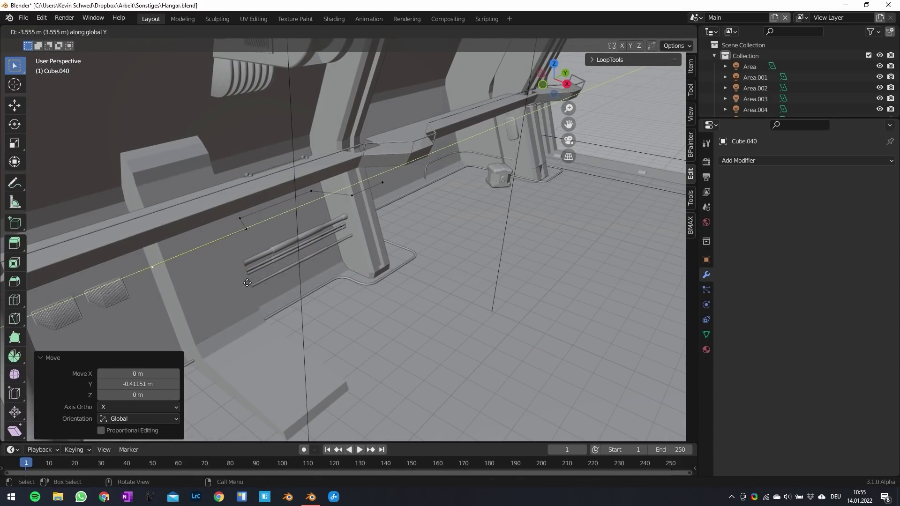
Step: Extend the path about 3.56 m in negative Y along the wall and shift its final bend point about -0.33 m along Y
{"action": "left_click", "coordinate": [250, 282]}
{"action": "middle_click_drag", "start_coordinate": [255, 281], "coordinate": [201, 279]}
{"action": "middle_click_drag", "start_coordinate": [305, 270], "coordinate": [368, 268]}
{"action": "key", "text": "g"}
{"action": "key", "text": "y"}
{"action": "left_click", "coordinate": [305, 260]}
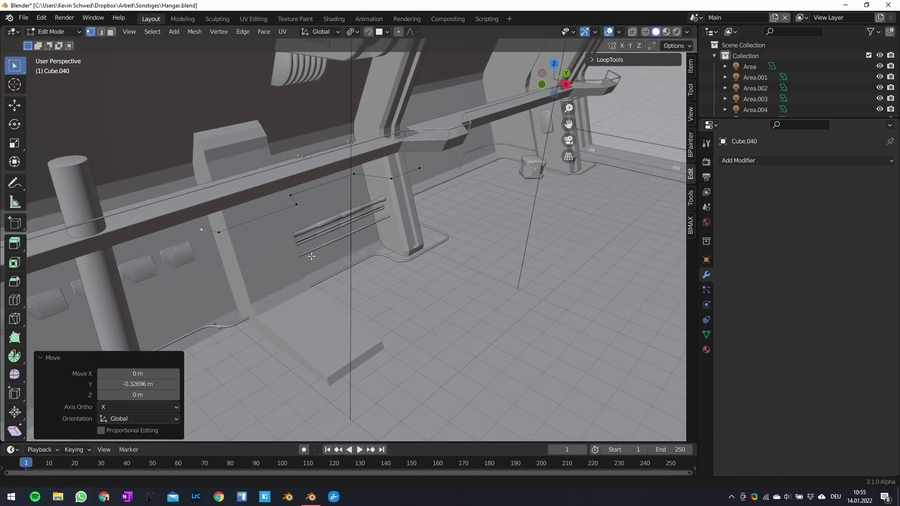
Step: Extend the wall path with two more segments along negative Y toward the round column
{"action": "middle_click_drag", "start_coordinate": [299, 260], "coordinate": [337, 252], "text": "shift"}
{"action": "key", "text": "e"}
{"action": "key", "text": "y"}
{"action": "left_click", "coordinate": [280, 264]}
{"action": "key", "text": "e"}
{"action": "key", "text": "y"}
{"action": "middle_click_drag", "start_coordinate": [258, 272], "coordinate": [317, 267], "text": "shift"}
{"action": "left_click", "coordinate": [263, 267]}
Step: Move the path's last segment about 1 m outward along X beside the round column
{"action": "left_click", "coordinate": [281, 227]}
{"action": "key", "text": "g"}
{"action": "key", "text": "y"}
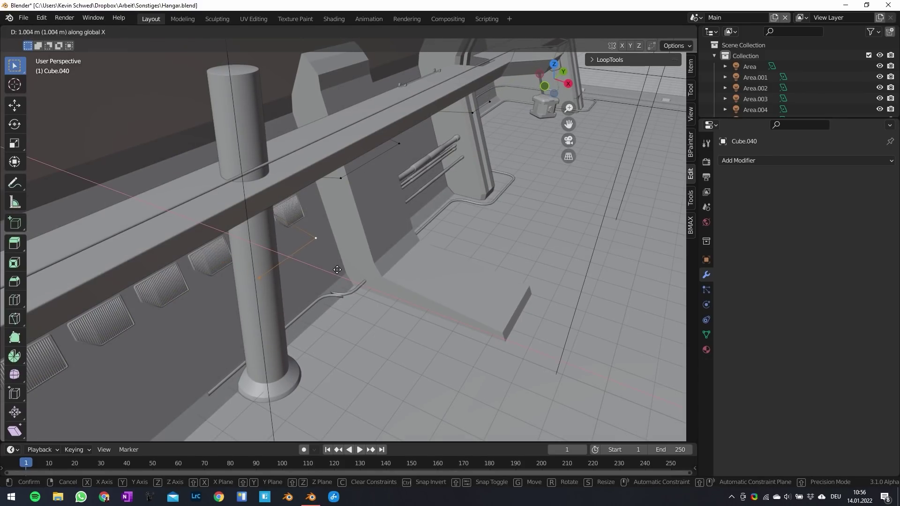
{"action": "left_click", "coordinate": [251, 271]}
Step: Extrude the path's end about -2.64 m along Y past the round column
{"action": "key", "text": "e"}
{"action": "key", "text": "y"}
{"action": "middle_click_drag", "start_coordinate": [253, 269], "coordinate": [225, 234], "text": "shift"}
{"action": "left_click", "coordinate": [304, 248]}
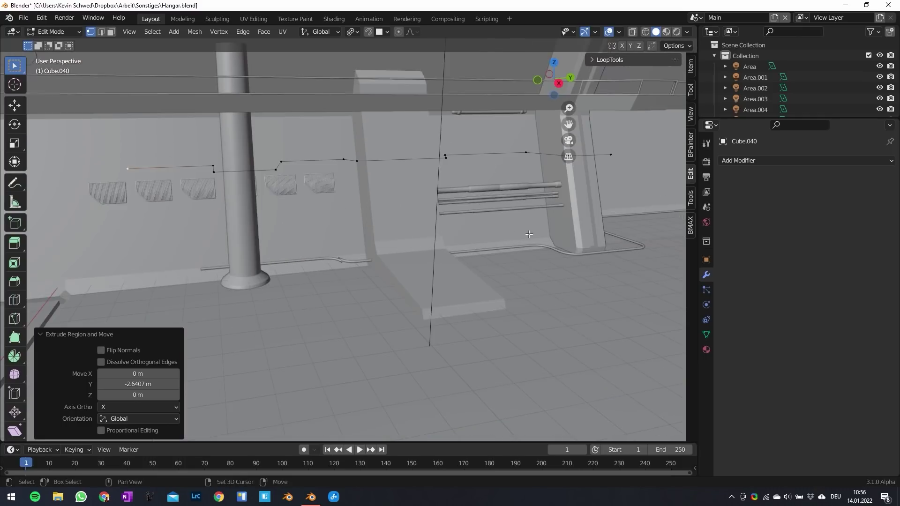
Step: Extrude the path's far end back toward the wall along X and adjust it along Y
{"action": "middle_click_drag", "start_coordinate": [422, 244], "coordinate": [282, 244], "text": "shift"}
{"action": "left_click", "coordinate": [393, 220]}
{"action": "key", "text": "e"}
{"action": "key", "text": "x"}
{"action": "left_click", "coordinate": [449, 259]}
{"action": "key", "text": "e"}
{"action": "key", "text": "y"}
{"action": "left_click", "coordinate": [458, 259]}
Step: Extrude the entire path about -4.73 m along X through the wall to form a flat strip
{"action": "key", "text": "a"}
{"action": "middle_click_drag", "start_coordinate": [329, 267], "coordinate": [422, 323]}
{"action": "key", "text": "e"}
{"action": "right_click", "coordinate": [345, 320]}
{"action": "scroll", "coordinate": [341, 320], "scroll_direction": "down", "scroll_amount": 2}
{"action": "scroll", "coordinate": [338, 321], "scroll_direction": "up", "scroll_amount": 1}
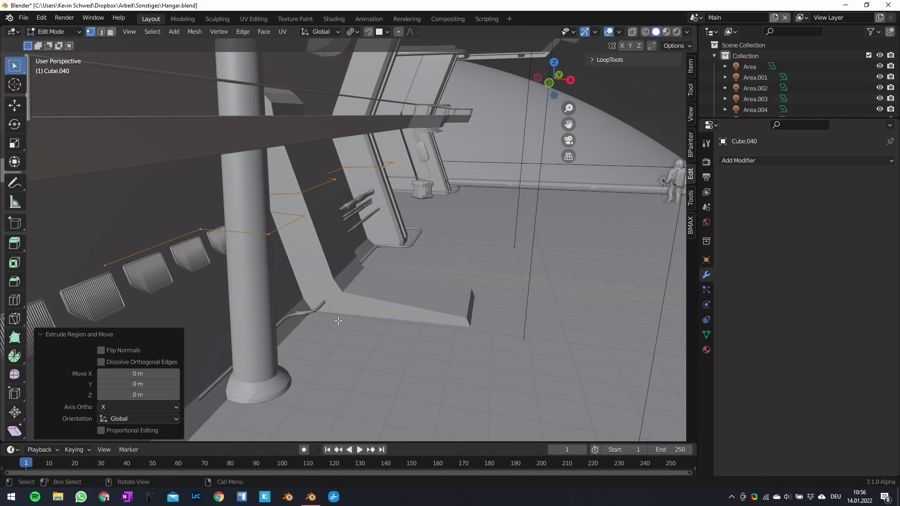
{"action": "left_click", "coordinate": [254, 304]}
{"action": "middle_click_drag", "start_coordinate": [403, 270], "coordinate": [452, 278]}
Step: Set the pivot point to Median Point and flatten the strip's rear edge by scaling it to 0 along X
{"action": "key", "text": "s"}
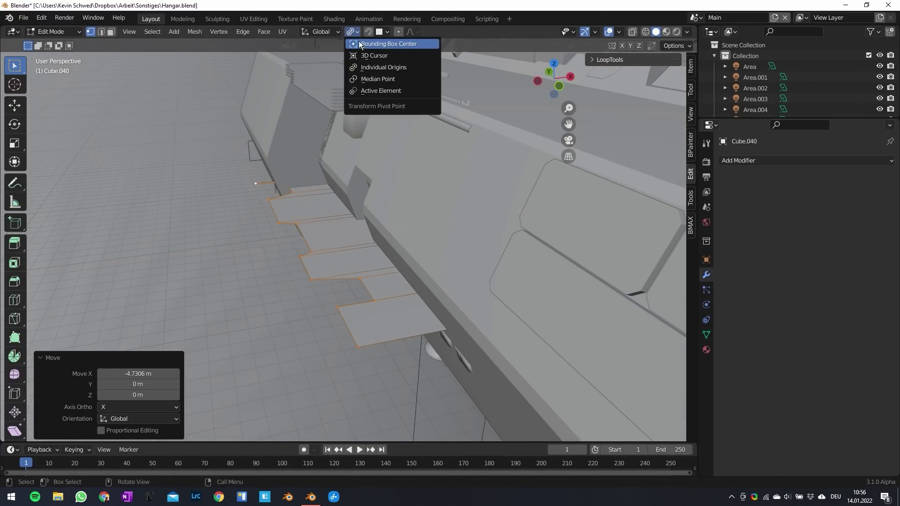
{"action": "left_click", "coordinate": [378, 79]}
{"action": "key", "text": "s"}
{"action": "key", "text": "x"}
{"action": "right_click", "coordinate": [293, 244]}
{"action": "key", "text": "s"}
{"action": "key", "text": "x"}
{"action": "key", "text": "0"}
{"action": "key", "text": "Return"}
Step: Merge the strip's overlapping vertices by distance
{"action": "middle_click_drag", "start_coordinate": [502, 281], "coordinate": [345, 294]}
{"action": "key", "text": "ctrl+z"}
{"action": "key", "text": "m"}
{"action": "left_click", "coordinate": [311, 354]}
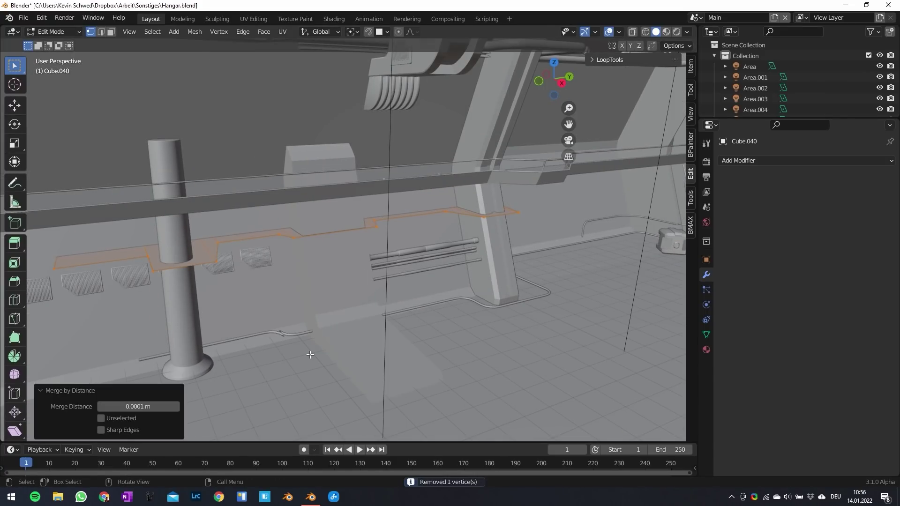
Step: Extrude the strip's zigzag front edge about 0.67 m upward along Z into a wall
{"action": "middle_click_drag", "start_coordinate": [266, 282], "coordinate": [315, 297], "text": "shift"}
{"action": "left_click", "coordinate": [440, 297]}
{"action": "left_click", "coordinate": [439, 297]}
{"action": "scroll", "coordinate": [275, 304], "scroll_direction": "down", "scroll_amount": 2}
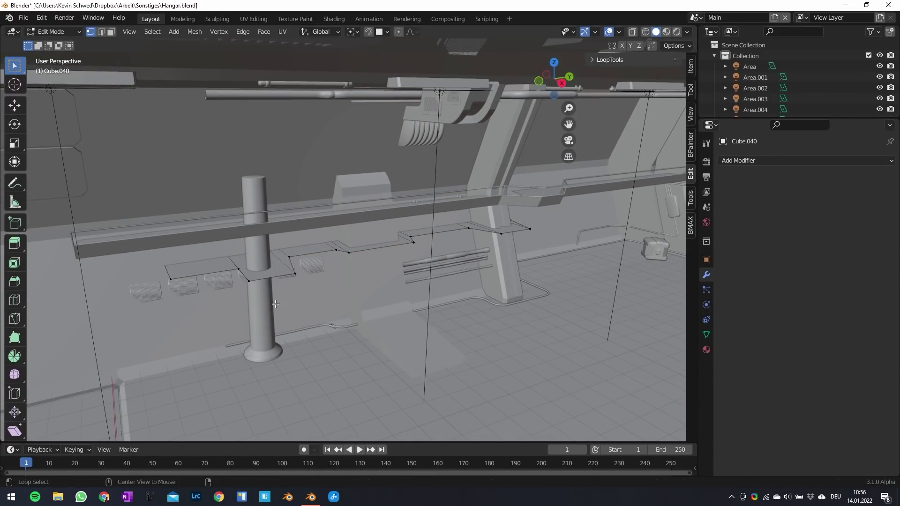
{"action": "left_click", "coordinate": [293, 348]}
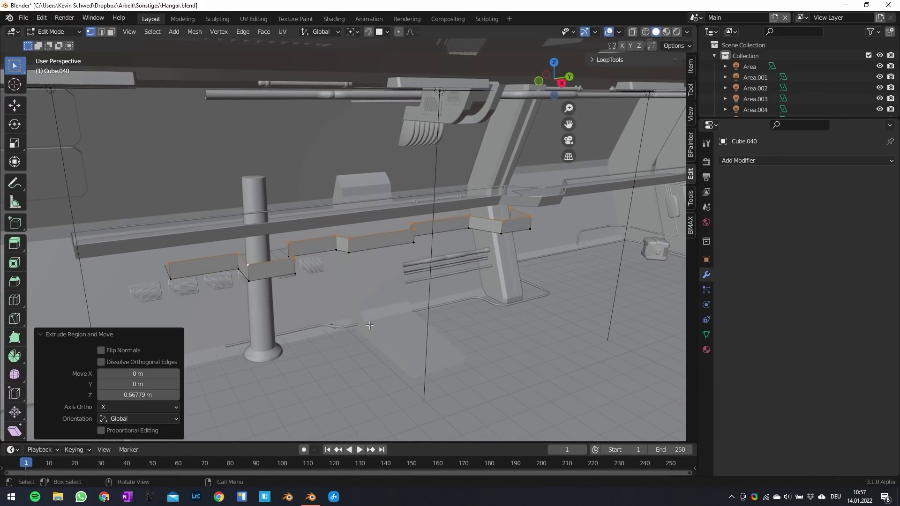
Step: Slant the walkway's front wall by shifting its upper edge along X, and adjust the front edge loop
{"action": "middle_click_drag", "start_coordinate": [354, 320], "coordinate": [375, 318]}
{"action": "key", "text": "g"}
{"action": "key", "text": "x"}
{"action": "left_click", "coordinate": [340, 308]}
{"action": "key", "text": "Tab"}
{"action": "middle_click_drag", "start_coordinate": [234, 300], "coordinate": [305, 265]}
{"action": "middle_click_drag", "start_coordinate": [422, 239], "coordinate": [355, 230]}
{"action": "key", "text": "Tab"}
{"action": "key", "text": "2"}
{"action": "left_click", "coordinate": [300, 235], "text": "alt"}
{"action": "left_click", "coordinate": [483, 290]}
{"action": "key", "text": "Tab"}
Step: Isolate the walkway and separate a duplicate of the front wall's upper edge loop into its own object
{"action": "mouse_move", "coordinate": [305, 290]}
{"action": "middle_mouse_down"}
{"action": "mouse_move", "coordinate": [357, 285]}
{"action": "mouse_move", "coordinate": [314, 269]}
{"action": "mouse_move", "coordinate": [322, 292]}
{"action": "middle_mouse_up"}
{"action": "left_click", "coordinate": [328, 244]}
{"action": "key", "text": "KP_Divide"}
{"action": "key", "text": "Tab"}
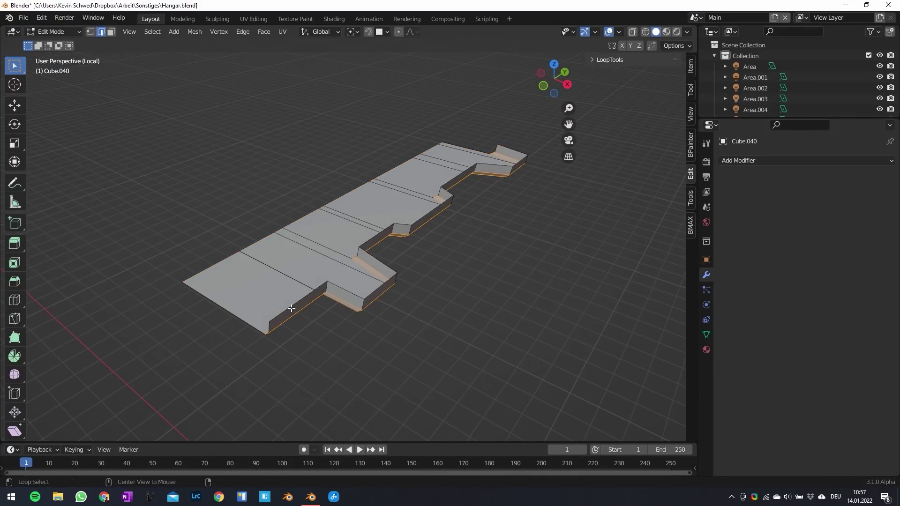
{"action": "middle_click_drag", "start_coordinate": [362, 313], "coordinate": [400, 291]}
{"action": "right_click", "coordinate": [411, 273]}
{"action": "key", "text": "p"}
{"action": "left_click", "coordinate": [412, 273]}
Step: Extrude the separated edge loop upward along Z as a railing strip and shift its upper edge along X
{"action": "key", "text": "Tab"}
{"action": "left_click", "coordinate": [218, 269]}
{"action": "key", "text": "Tab"}
{"action": "key", "text": "a"}
{"action": "middle_click_drag", "start_coordinate": [300, 315], "coordinate": [365, 309]}
{"action": "key", "text": "e"}
{"action": "key", "text": "z"}
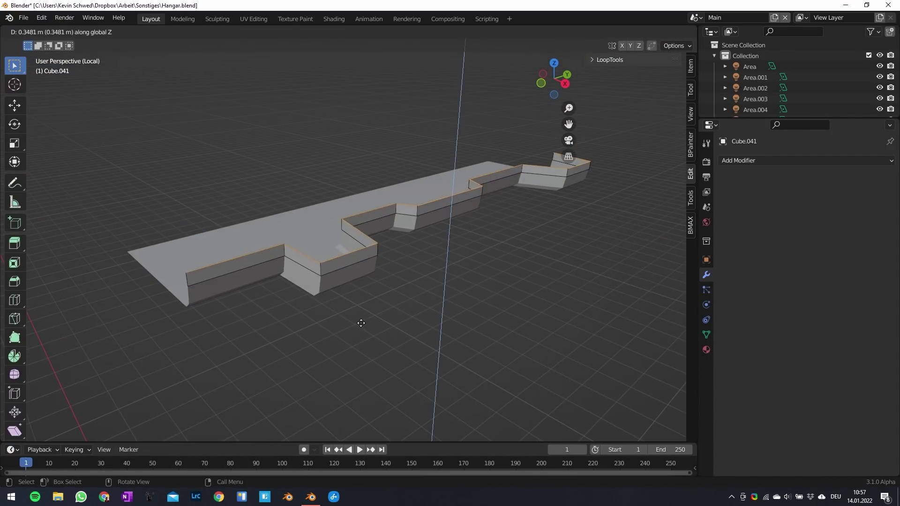
{"action": "left_click", "coordinate": [376, 316]}
{"action": "key", "text": "g"}
{"action": "key", "text": "y"}
{"action": "key", "text": "x"}
{"action": "left_click", "coordinate": [408, 318]}
{"action": "key", "text": "Tab"}
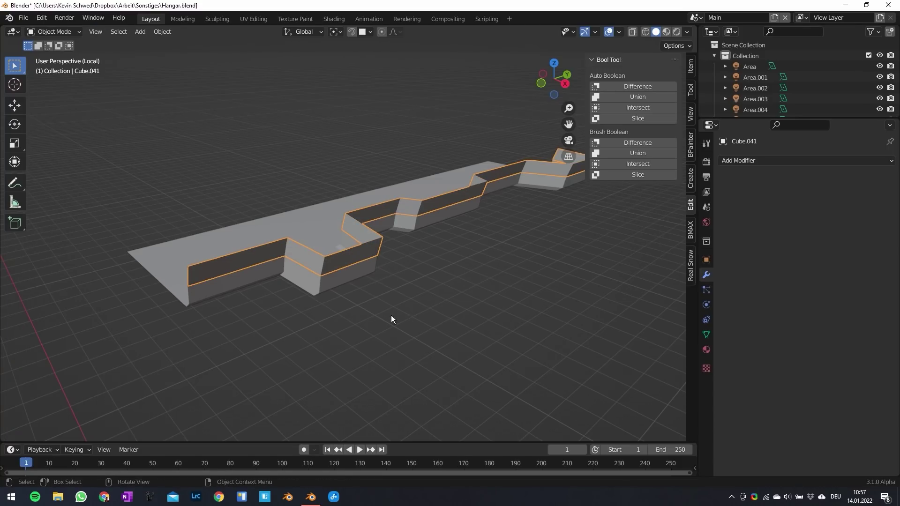
Step: Convert the railing strip to a curve with a bevel depth of 0.019 m and make the window full screen
{"action": "left_click", "coordinate": [163, 32]}
{"action": "left_click", "coordinate": [280, 324]}
{"action": "middle_click_drag", "start_coordinate": [495, 293], "coordinate": [487, 285]}
{"action": "left_click", "coordinate": [706, 319]}
{"action": "scroll", "coordinate": [767, 351], "scroll_direction": "down", "scroll_amount": 5}
{"action": "left_click_drag", "start_coordinate": [820, 322], "coordinate": [832, 322]}
{"action": "left_click", "coordinate": [93, 21]}
{"action": "left_click", "coordinate": [123, 56]}
{"action": "scroll", "coordinate": [279, 277], "scroll_direction": "up", "scroll_amount": 3}
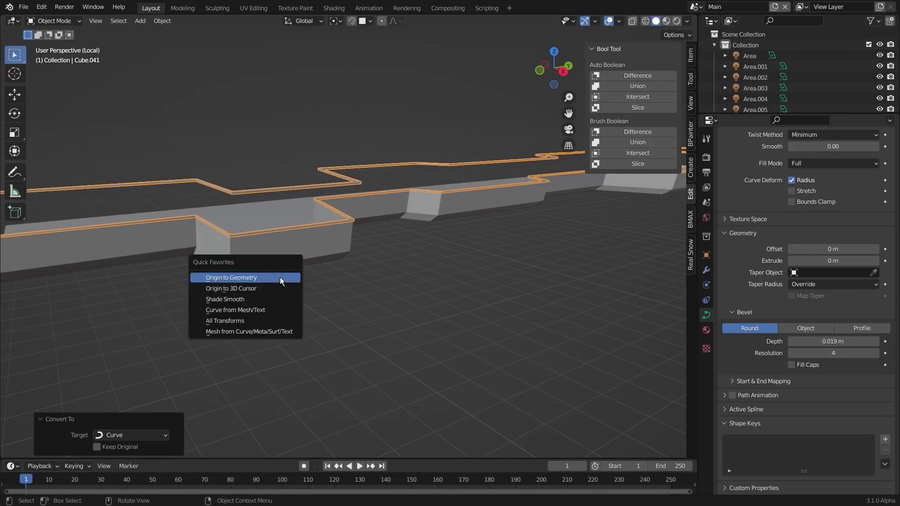
Step: Extrude a duplicated corner vertex of the walkway's front wall into a railing post edge, fitted along X and Z
{"action": "scroll", "coordinate": [280, 276], "scroll_direction": "down", "scroll_amount": 4}
{"action": "left_click", "coordinate": [281, 250]}
{"action": "middle_click_drag", "start_coordinate": [280, 271], "coordinate": [386, 304], "text": "shift"}
{"action": "scroll", "coordinate": [387, 304], "scroll_direction": "up", "scroll_amount": 4}
{"action": "key", "text": "Tab"}
{"action": "key", "text": "shift+d"}
{"action": "right_click", "coordinate": [427, 341]}
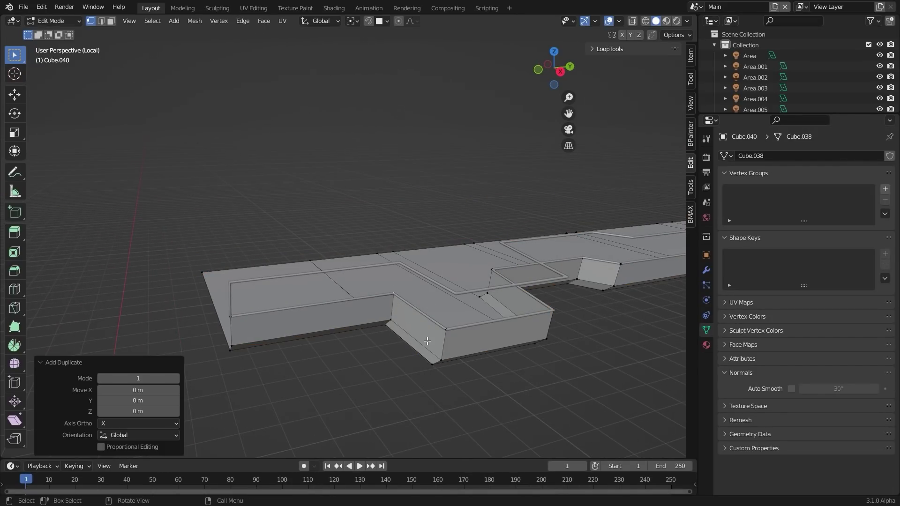
{"action": "left_click", "coordinate": [439, 291]}
{"action": "key", "text": "e"}
{"action": "key", "text": "KP_7"}
{"action": "middle_click_drag", "start_coordinate": [311, 281], "coordinate": [436, 238]}
{"action": "key", "text": "g"}
{"action": "key", "text": "x"}
{"action": "left_click", "coordinate": [446, 249]}
{"action": "key", "text": "g"}
{"action": "key", "text": "z"}
Step: Separate the linked post edge from the walkway into its own object and select it
{"action": "key", "text": "ctrl+l"}
{"action": "key", "text": "p"}
{"action": "left_click", "coordinate": [469, 255]}
{"action": "key", "text": "Tab"}
{"action": "left_click", "coordinate": [438, 218]}
{"action": "key", "text": "Tab"}
{"action": "key", "text": "Tab"}
Step: Convert the post edge to a curve with a bevel depth of 0.013 m
{"action": "left_click", "coordinate": [160, 22]}
{"action": "mouse_move", "coordinate": [189, 315]}
{"action": "left_click", "coordinate": [275, 314]}
{"action": "scroll", "coordinate": [819, 423], "scroll_direction": "down", "scroll_amount": 5}
{"action": "left_click_drag", "start_coordinate": [823, 342], "coordinate": [828, 343]}
Step: Duplicate the railing post in top view to the corners of the first protruding section
{"action": "key", "text": "KP_7"}
{"action": "key", "text": "shift+d"}
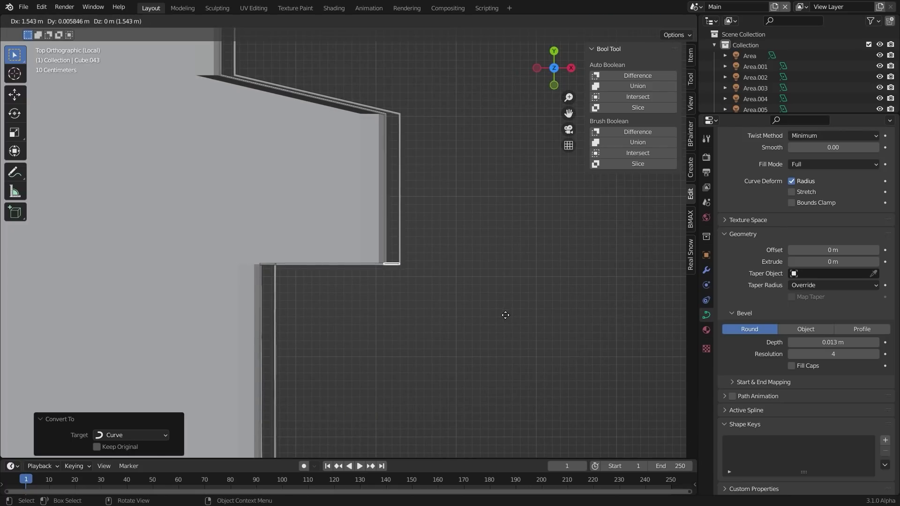
{"action": "left_click", "coordinate": [505, 315]}
{"action": "key", "text": "shift+d"}
{"action": "left_click", "coordinate": [498, 145]}
{"action": "middle_click_drag", "start_coordinate": [499, 146], "coordinate": [594, 252], "text": "shift"}
{"action": "key", "text": "shift+d"}
{"action": "middle_click_drag", "start_coordinate": [365, 149], "coordinate": [401, 345], "text": "shift"}
Step: Place further copies of the post at the corners of the walkway's middle section
{"action": "key", "text": "shift+d"}
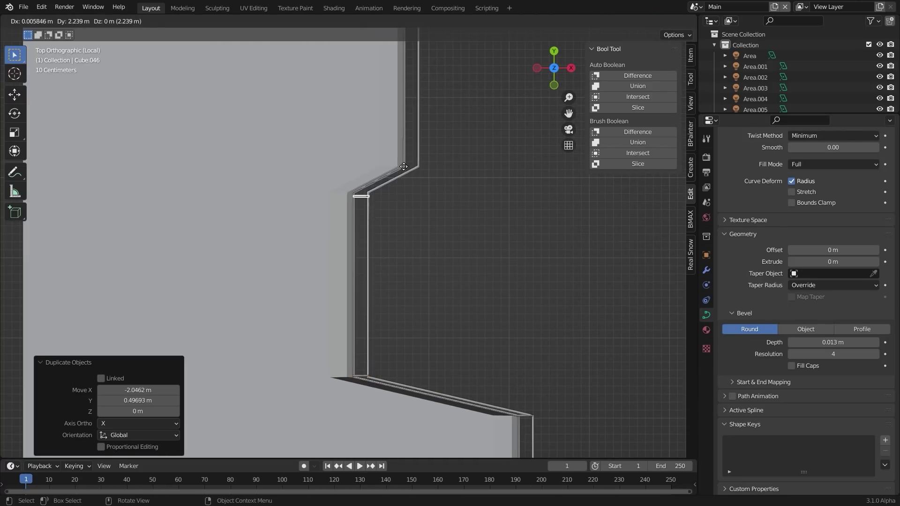
{"action": "left_click", "coordinate": [461, 134]}
{"action": "middle_click_drag", "start_coordinate": [476, 87], "coordinate": [500, 324], "text": "shift"}
{"action": "key", "text": "shift+d"}
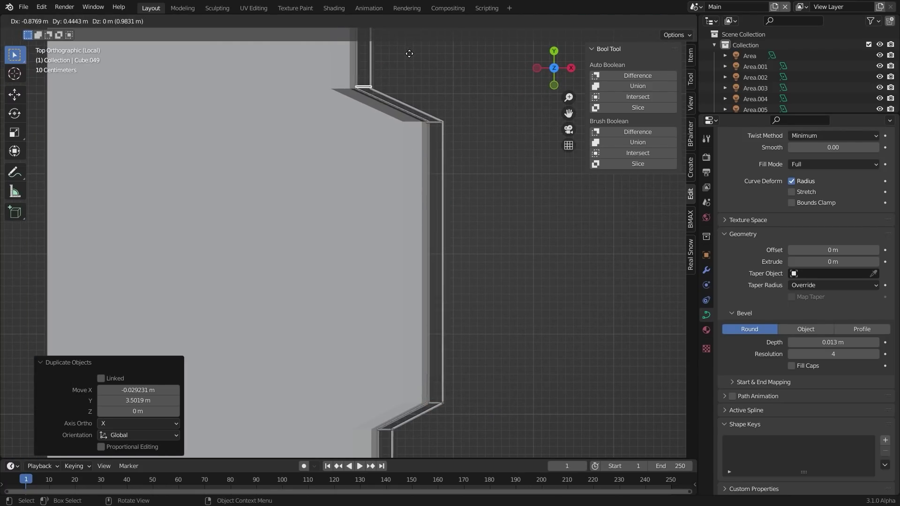
{"action": "left_click", "coordinate": [409, 54]}
{"action": "middle_click_drag", "start_coordinate": [408, 71], "coordinate": [397, 275], "text": "shift"}
Step: Duplicate the post again and move it about 3.7 m along Y to the last protruding section's inner corner
{"action": "key", "text": "shift+d"}
{"action": "right_click", "coordinate": [394, 123]}
{"action": "scroll", "coordinate": [390, 172], "scroll_direction": "down", "scroll_amount": 2}
{"action": "middle_click_drag", "start_coordinate": [388, 172], "coordinate": [373, 375], "text": "shift"}
{"action": "key", "text": "g"}
{"action": "left_click", "coordinate": [376, 170]}
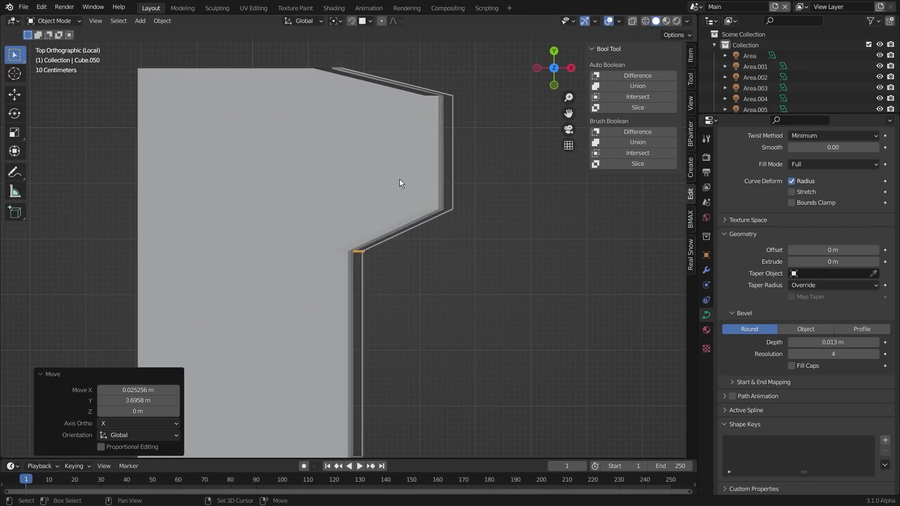
Step: Leave the isolated view to show the walkway and railing within the full hangar scene
{"action": "middle_click_drag", "start_coordinate": [424, 407], "coordinate": [370, 285]}
{"action": "key", "text": "Delete"}
{"action": "key", "text": "KP_Divide"}
{"action": "scroll", "coordinate": [349, 291], "scroll_direction": "down", "scroll_amount": 5}
{"action": "scroll", "coordinate": [370, 285], "scroll_direction": "up", "scroll_amount": 5}
Step: Select the railing posts and rails along the walkway and convert these curves to mesh
{"action": "left_click", "coordinate": [249, 196]}
{"action": "left_click", "coordinate": [262, 178]}
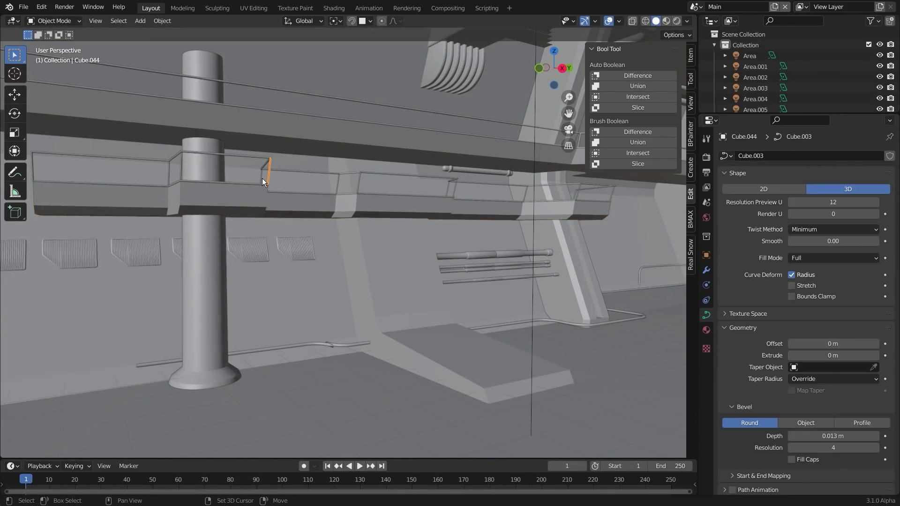
{"action": "middle_click_drag", "start_coordinate": [174, 189], "coordinate": [200, 193]}
{"action": "left_click", "coordinate": [352, 178], "text": "shift"}
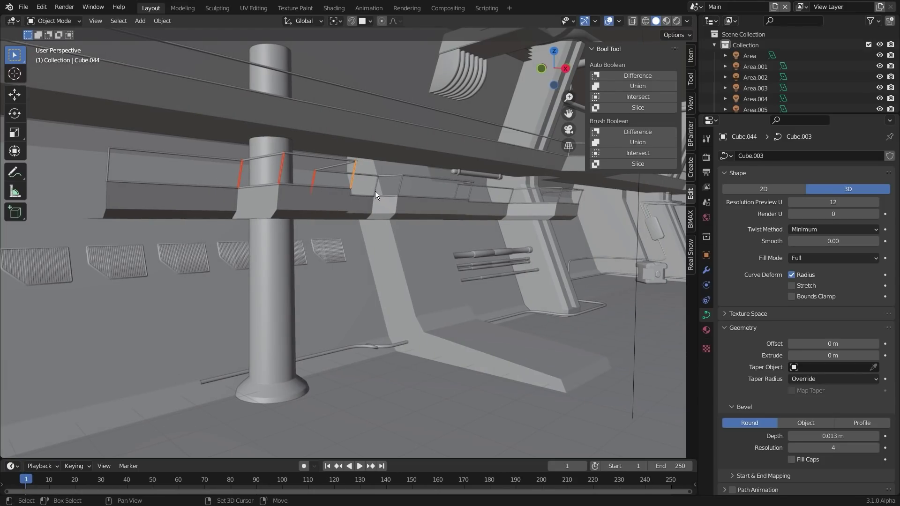
{"action": "left_click", "coordinate": [470, 195], "text": "shift"}
{"action": "left_click", "coordinate": [511, 199], "text": "shift"}
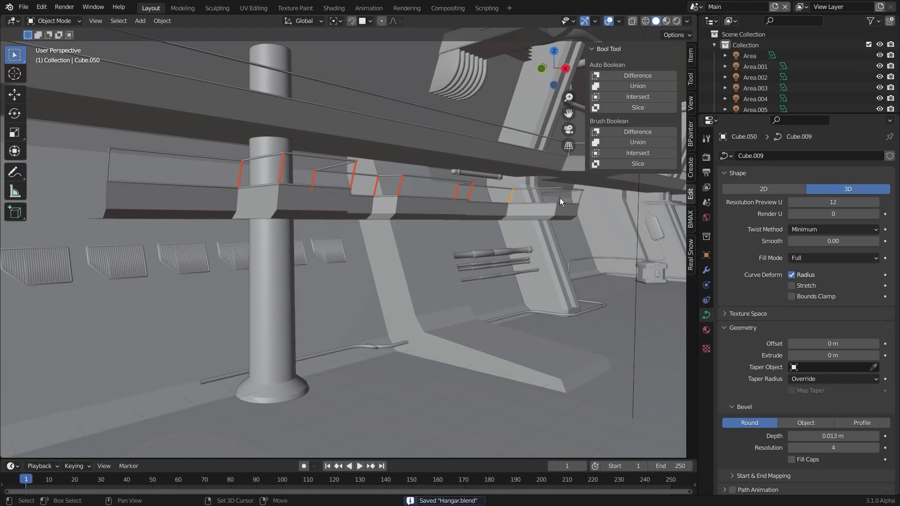
{"action": "left_click", "coordinate": [559, 198], "text": "shift"}
{"action": "left_click", "coordinate": [580, 200], "text": "shift"}
{"action": "middle_click_drag", "start_coordinate": [574, 210], "coordinate": [386, 184]}
{"action": "left_click", "coordinate": [168, 22]}
{"action": "mouse_move", "coordinate": [200, 313]}
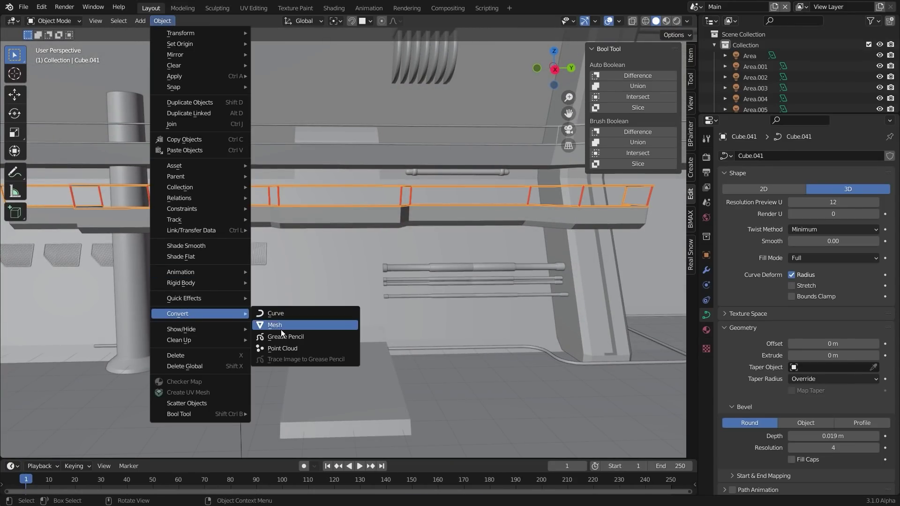
{"action": "left_click", "coordinate": [280, 328]}
Step: Join the converted railing with the walkway, and join the result into the main hull mesh
{"action": "left_click", "coordinate": [322, 214], "text": "shift"}
{"action": "key", "text": "ctrl+j"}
{"action": "scroll", "coordinate": [318, 218], "scroll_direction": "down", "scroll_amount": 4}
{"action": "left_click", "coordinate": [150, 237], "text": "shift"}
{"action": "key", "text": "ctrl+j"}
{"action": "scroll", "coordinate": [305, 253], "scroll_direction": "down", "scroll_amount": 5}
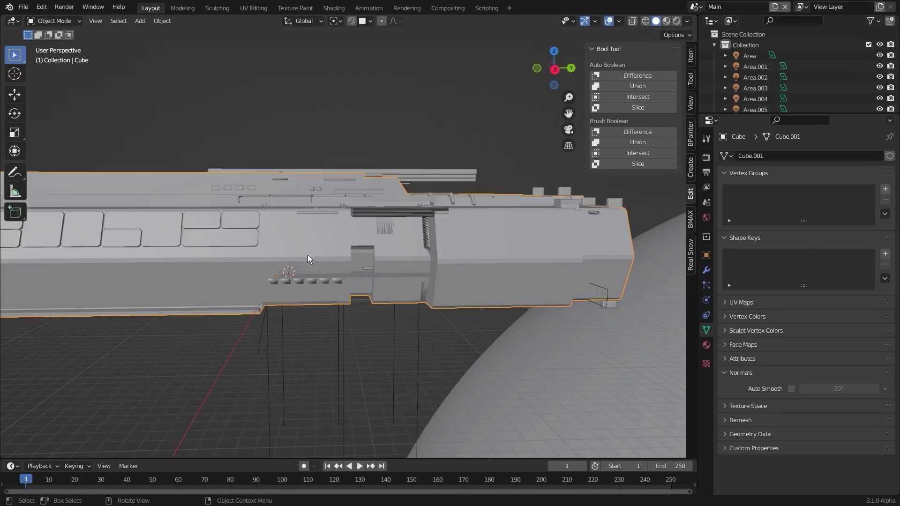
Step: Look at the ceiling bracket through the camera and show the viewport overlays again
{"action": "middle_click_drag", "start_coordinate": [305, 253], "coordinate": [511, 299]}
{"action": "key", "text": "KP_0"}
{"action": "middle_click_drag", "start_coordinate": [225, 278], "coordinate": [207, 279]}
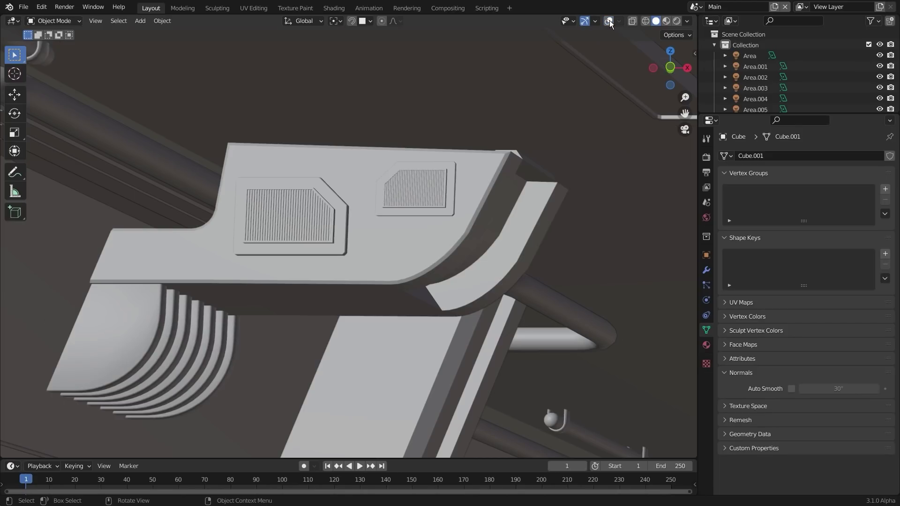
{"action": "left_click", "coordinate": [610, 21]}
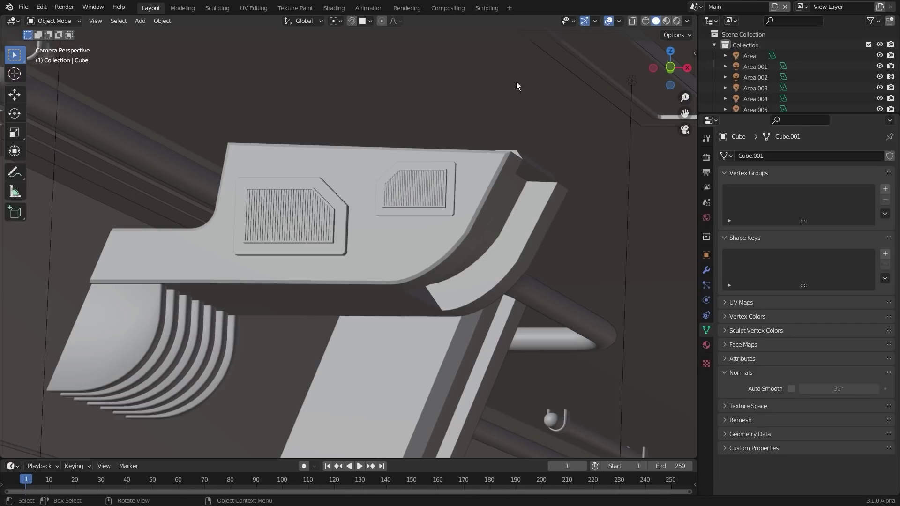
{"action": "scroll", "coordinate": [331, 306], "scroll_direction": "down", "scroll_amount": 2}
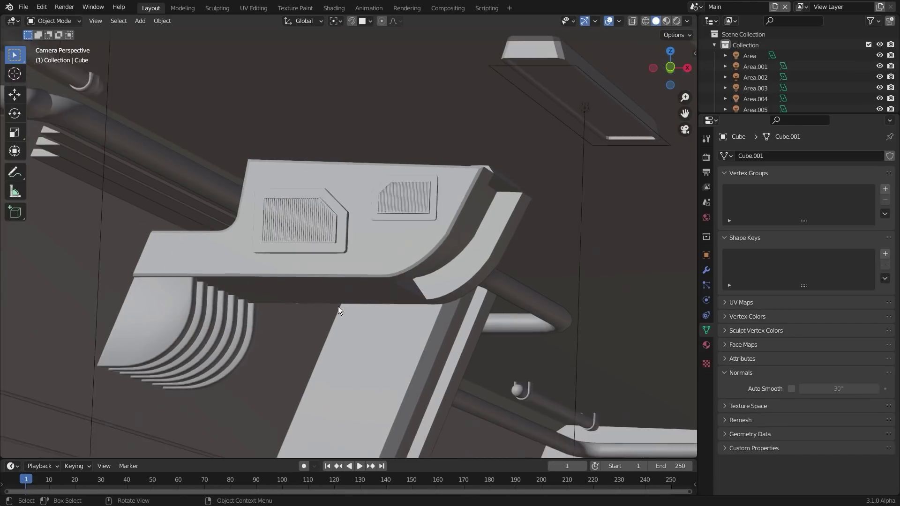
Step: Add a new plane mesh and isolate it in local view
{"action": "middle_click_drag", "start_coordinate": [330, 306], "coordinate": [401, 274]}
{"action": "key", "text": "shift+a"}
{"action": "mouse_move", "coordinate": [376, 256]}
{"action": "left_click", "coordinate": [448, 257]}
{"action": "key", "text": "KP_Divide"}
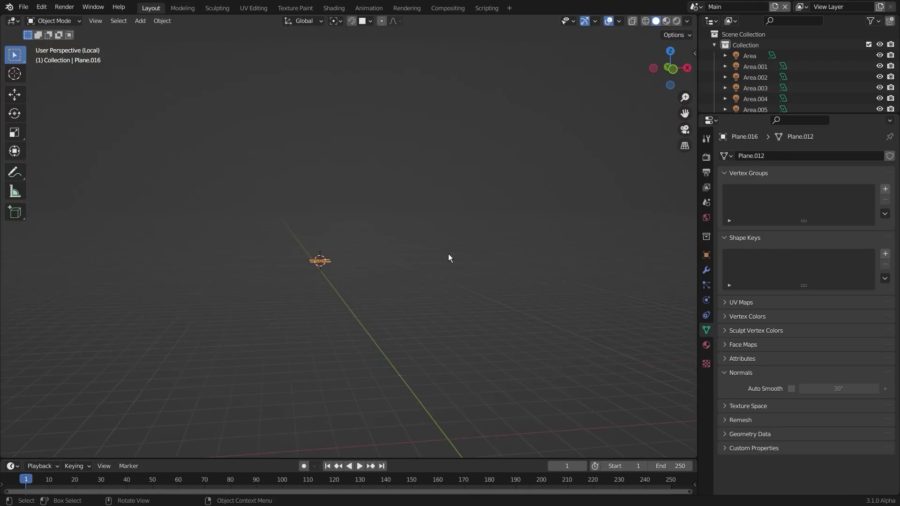
Step: Stretch the plane along X in top view into a wide rectangle and apply its scale
{"action": "key", "text": "KP_7"}
{"action": "key", "text": "s"}
{"action": "key", "text": "x"}
{"action": "left_click", "coordinate": [480, 302]}
{"action": "key", "text": "Tab"}
{"action": "right_click", "coordinate": [581, 333]}
{"action": "key", "text": "Tab"}
{"action": "key", "text": "ctrl+a"}
{"action": "left_click", "coordinate": [455, 316]}
Step: Bevel the rectangle's corner at negative X and positive Y into a large chamfer, and slightly bevel all the outline's vertices
{"action": "key", "text": "Tab"}
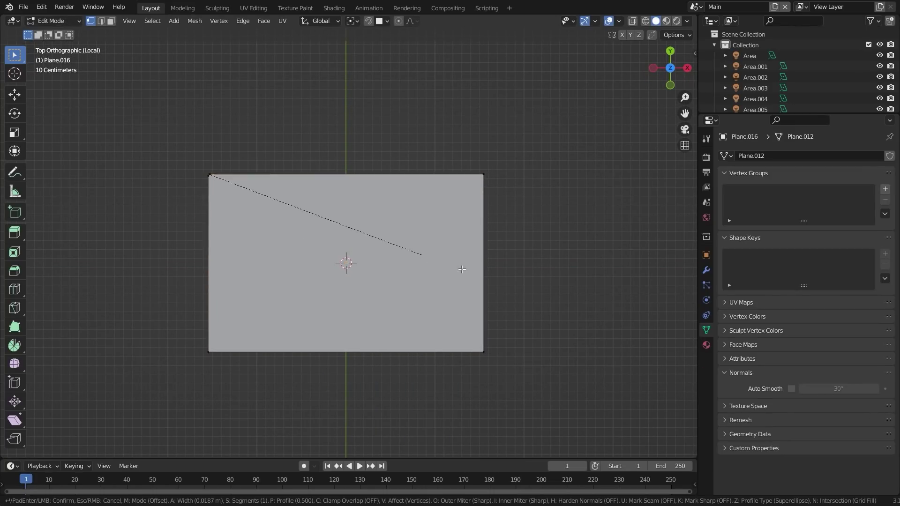
{"action": "left_click", "coordinate": [487, 277]}
{"action": "key", "text": "a"}
{"action": "key", "text": "ctrl+shift+b"}
{"action": "left_click", "coordinate": [500, 314]}
{"action": "scroll", "coordinate": [501, 317], "scroll_direction": "down", "scroll_amount": 4}
{"action": "middle_click_drag", "start_coordinate": [454, 327], "coordinate": [518, 298], "text": "shift"}
{"action": "scroll", "coordinate": [506, 322], "scroll_direction": "up", "scroll_amount": 3}
{"action": "scroll", "coordinate": [497, 323], "scroll_direction": "down", "scroll_amount": 2}
Step: Inset the whole chamfered face by about 0.05 m to form a narrow border
{"action": "key", "text": "a"}
{"action": "scroll", "coordinate": [468, 282], "scroll_direction": "up", "scroll_amount": 3}
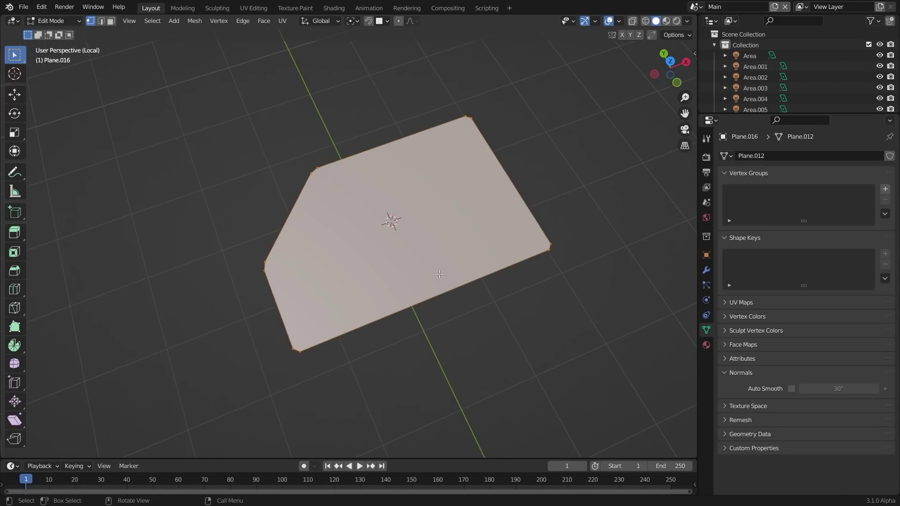
{"action": "left_click", "coordinate": [581, 277]}
{"action": "key", "text": "ctrl+z"}
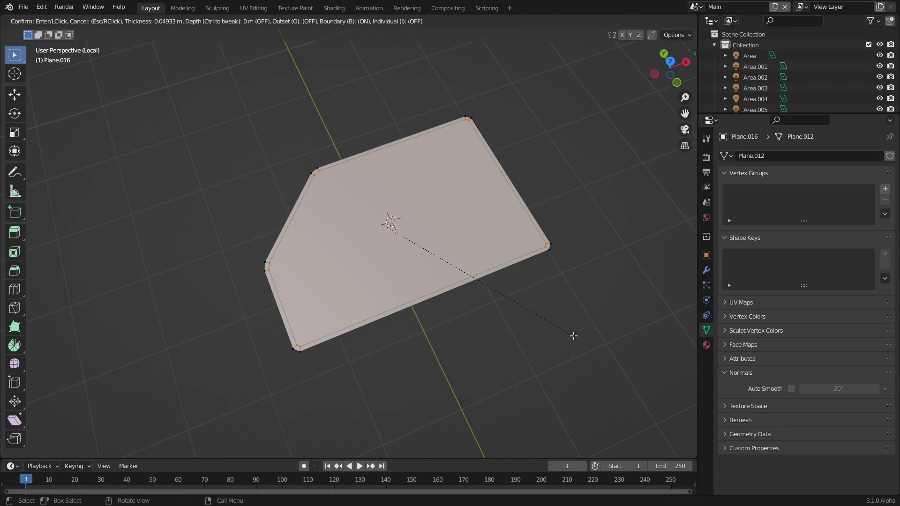
{"action": "left_click", "coordinate": [574, 336]}
{"action": "scroll", "coordinate": [352, 358], "scroll_direction": "up", "scroll_amount": 1}
Step: Extrude the border's face loop upward into a raised rim around the plate
{"action": "key", "text": "3"}
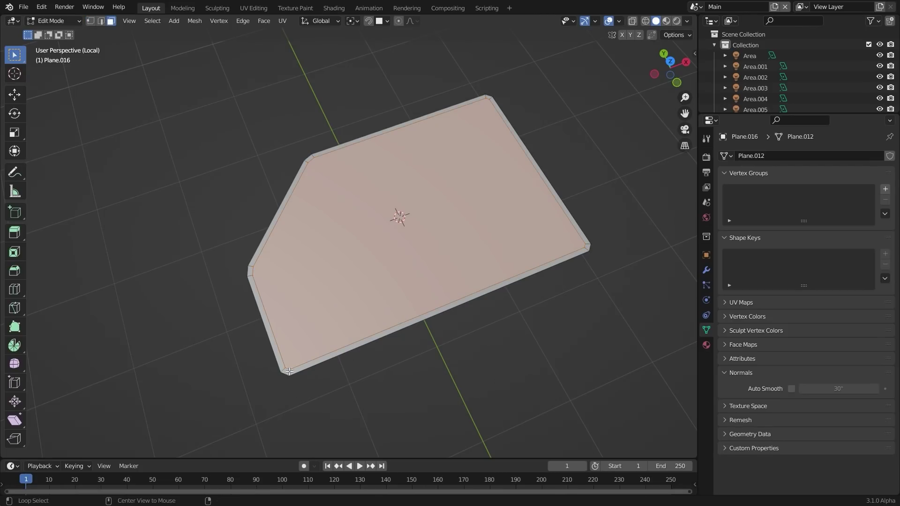
{"action": "left_click", "coordinate": [287, 374], "text": "alt"}
{"action": "key", "text": "e"}
{"action": "left_click", "coordinate": [382, 390]}
{"action": "middle_click_drag", "start_coordinate": [382, 390], "coordinate": [293, 319]}
Step: Duplicate the rim's inner face at the straight end, move it about -0.11 m along X and lengthen it along Y
{"action": "left_click", "coordinate": [359, 265]}
{"action": "left_click", "coordinate": [549, 277]}
{"action": "right_click", "coordinate": [530, 270]}
{"action": "key", "text": "g"}
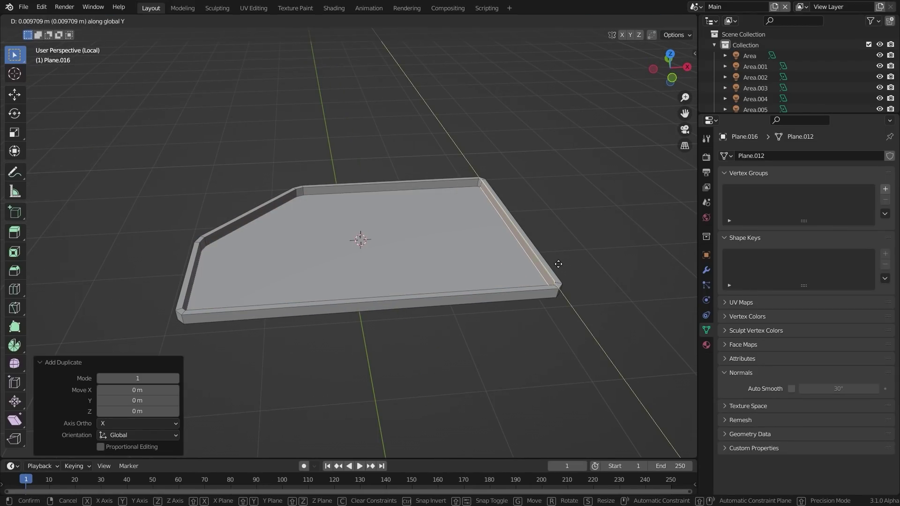
{"action": "left_click", "coordinate": [558, 265]}
{"action": "key", "text": "s"}
{"action": "key", "text": "x"}
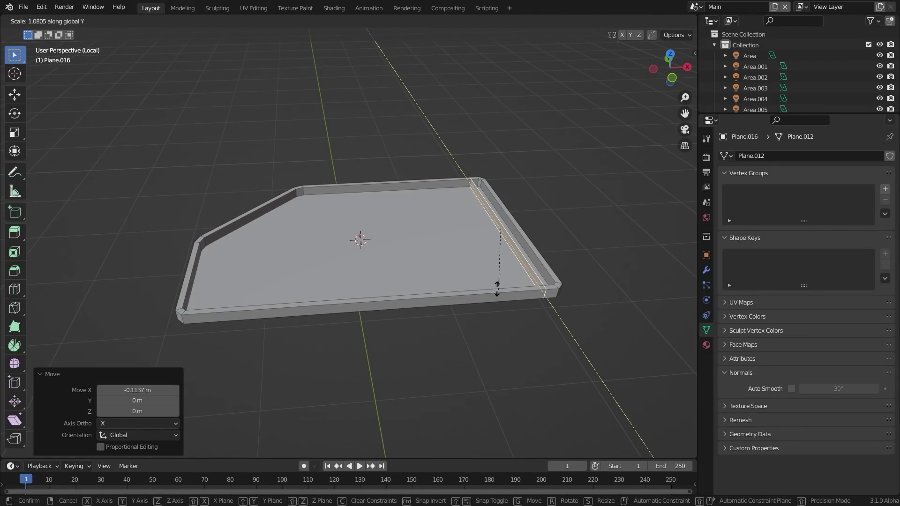
{"action": "left_click", "coordinate": [498, 289]}
Step: Extrude the duplicated strip into a slat and move it about 0.035 m along X towards the rim
{"action": "key", "text": "e"}
{"action": "middle_click_drag", "start_coordinate": [579, 266], "coordinate": [533, 300], "text": "shift"}
{"action": "left_click", "coordinate": [534, 275]}
{"action": "key", "text": "ctrl+l"}
{"action": "key", "text": "g"}
{"action": "key", "text": "x"}
{"action": "left_click", "coordinate": [536, 299]}
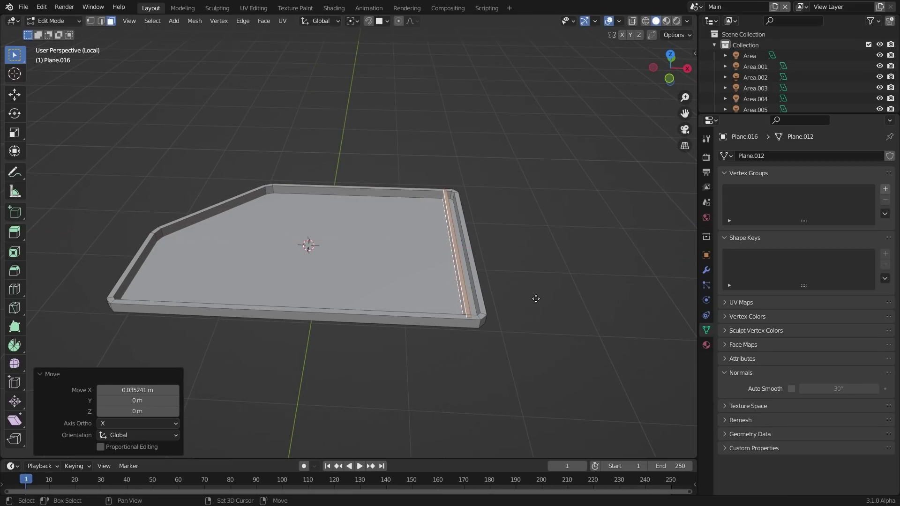
Step: Duplicate the slat about -0.10 m along X and repeat the duplication until slats span the whole plate
{"action": "left_click", "coordinate": [566, 301]}
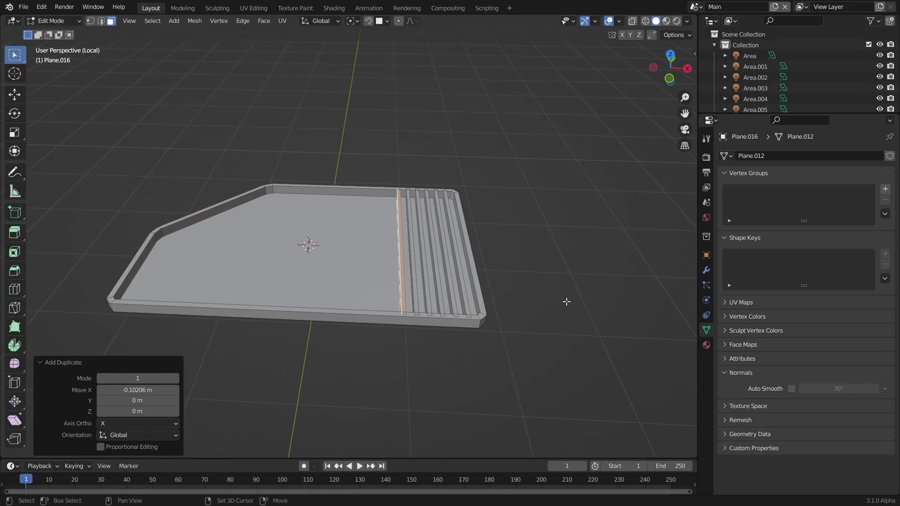
{"action": "key", "text": "shift+r"}
{"action": "key", "text": "shift+r"}
{"action": "key", "text": "shift+r"}
{"action": "key", "text": "shift+r"}
{"action": "key", "text": "shift+r"}
{"action": "key", "text": "shift+r"}
{"action": "key", "text": "shift+r"}
{"action": "key", "text": "shift+r"}
{"action": "key", "text": "shift+r"}
{"action": "key", "text": "shift+r"}
{"action": "key", "text": "shift+r"}
{"action": "key", "text": "shift+r"}
{"action": "key", "text": "shift+r"}
{"action": "key", "text": "shift+r"}
{"action": "key", "text": "shift+r"}
{"action": "key", "text": "shift+r"}
Step: Raise the rim's top face loop about 0.021 m along Z above the slats
{"action": "key", "text": "Tab"}
{"action": "scroll", "coordinate": [400, 303], "scroll_direction": "down", "scroll_amount": 3}
{"action": "left_click", "coordinate": [394, 318]}
{"action": "middle_click_drag", "start_coordinate": [401, 303], "coordinate": [390, 274]}
{"action": "scroll", "coordinate": [386, 274], "scroll_direction": "up", "scroll_amount": 3}
{"action": "key", "text": "Tab"}
{"action": "left_click", "coordinate": [104, 296], "text": "alt"}
{"action": "key", "text": "g"}
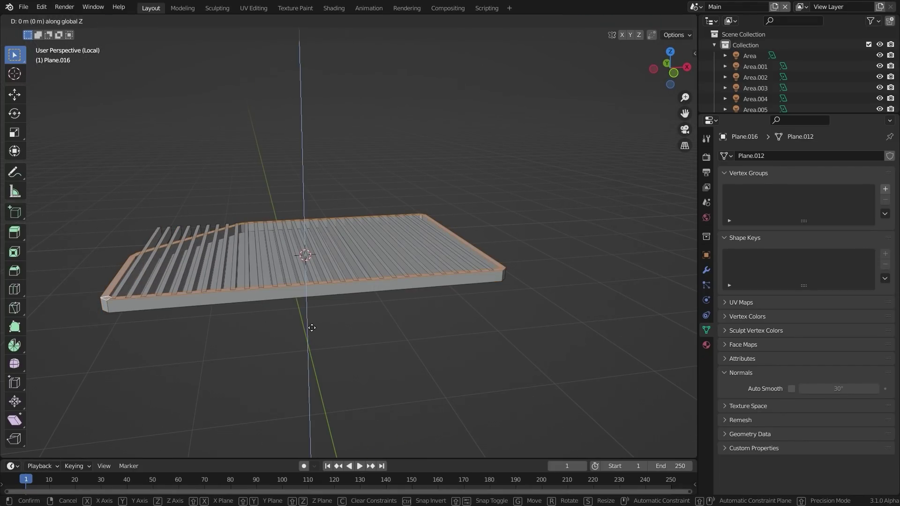
{"action": "key", "text": "z"}
{"action": "left_click", "coordinate": [310, 315]}
Step: Select the boundary loop of the rim's top faces and bevel those edges by about 0.0145 m
{"action": "scroll", "coordinate": [475, 343], "scroll_direction": "up", "scroll_amount": 1}
{"action": "key", "text": "ctrl+b"}
{"action": "right_click", "coordinate": [466, 344]}
{"action": "middle_click_drag", "start_coordinate": [136, 47], "coordinate": [183, 43], "text": "shift"}
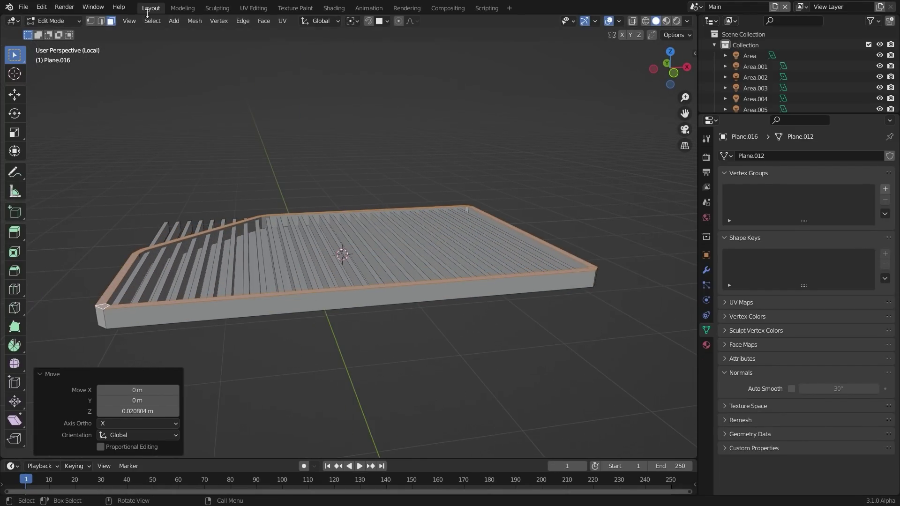
{"action": "left_click", "coordinate": [153, 21]}
{"action": "mouse_move", "coordinate": [183, 196]}
{"action": "left_click", "coordinate": [291, 233]}
{"action": "key", "text": "ctrl+b"}
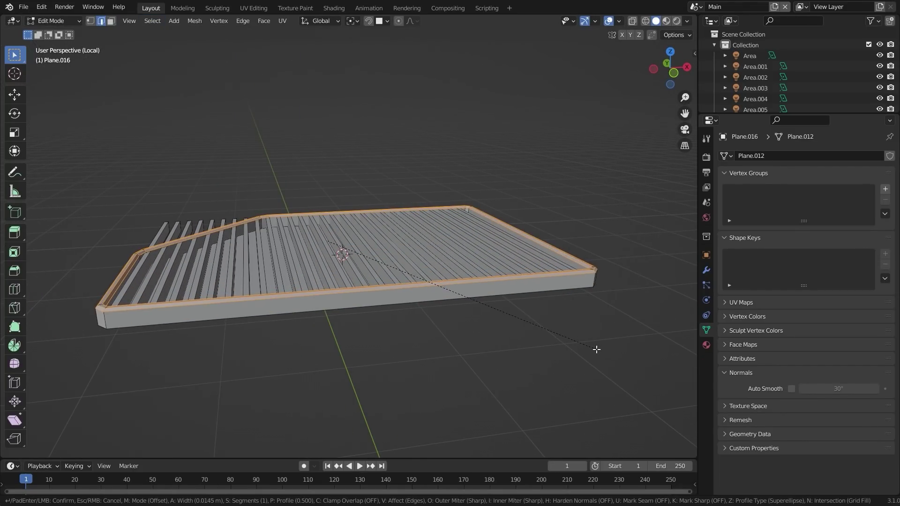
{"action": "left_click", "coordinate": [597, 350]}
Step: Shade the vent grille smooth and enable Auto Smooth at 30°
{"action": "key", "text": "Tab"}
{"action": "left_click", "coordinate": [569, 342]}
{"action": "scroll", "coordinate": [469, 296], "scroll_direction": "down", "scroll_amount": 3}
{"action": "middle_click_drag", "start_coordinate": [373, 239], "coordinate": [382, 267]}
{"action": "left_click", "coordinate": [342, 283]}
{"action": "right_click", "coordinate": [336, 287]}
{"action": "left_click", "coordinate": [337, 288]}
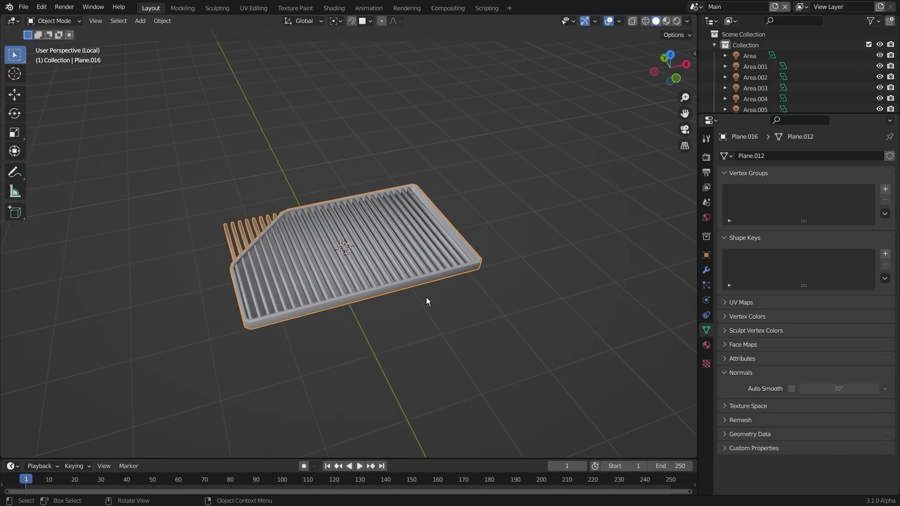
{"action": "left_click", "coordinate": [789, 390]}
{"action": "left_click", "coordinate": [539, 344]}
Step: Duplicate the grille's base face upward along Z and separate the copy into its own object
{"action": "scroll", "coordinate": [263, 294], "scroll_direction": "up", "scroll_amount": 1}
{"action": "middle_click_drag", "start_coordinate": [254, 293], "coordinate": [339, 310]}
{"action": "key", "text": "KP_7"}
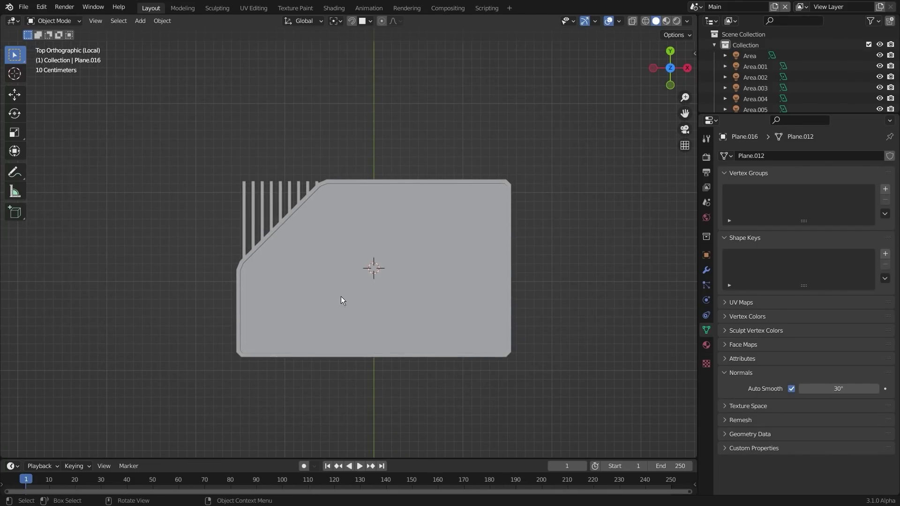
{"action": "left_click", "coordinate": [338, 308]}
{"action": "key", "text": "Tab"}
{"action": "middle_click_drag", "start_coordinate": [339, 403], "coordinate": [338, 246]}
{"action": "left_click", "coordinate": [267, 240]}
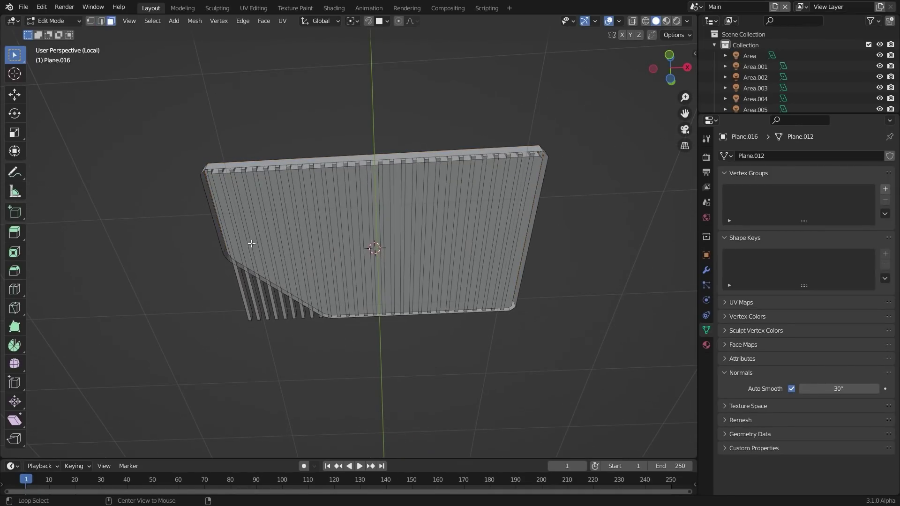
{"action": "key", "text": "3"}
{"action": "left_click", "coordinate": [253, 244]}
{"action": "middle_click_drag", "start_coordinate": [355, 327], "coordinate": [411, 360]}
{"action": "key", "text": "shift+d"}
{"action": "key", "text": "z"}
{"action": "left_click", "coordinate": [408, 337]}
{"action": "key", "text": "p"}
{"action": "key", "text": "Tab"}
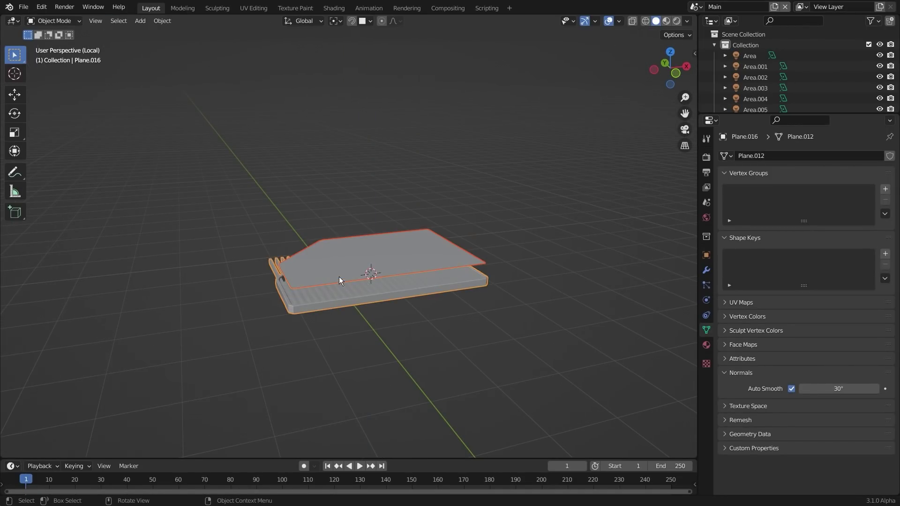
Step: Extrude the separated plate into a tall block and move it along Z so it passes through the grille
{"action": "key", "text": "Tab"}
{"action": "key", "text": "a"}
{"action": "key", "text": "e"}
{"action": "left_click", "coordinate": [448, 261]}
{"action": "key", "text": "ctrl+l"}
{"action": "key", "text": "g"}
{"action": "key", "text": "z"}
{"action": "left_click", "coordinate": [458, 283]}
Step: Select the grille's linked rim geometry and separate it from the slats into its own object
{"action": "scroll", "coordinate": [458, 283], "scroll_direction": "up", "scroll_amount": 2}
{"action": "key", "text": "Tab"}
{"action": "middle_click_drag", "start_coordinate": [244, 291], "coordinate": [330, 296]}
{"action": "left_click", "coordinate": [396, 360]}
{"action": "key", "text": "Tab"}
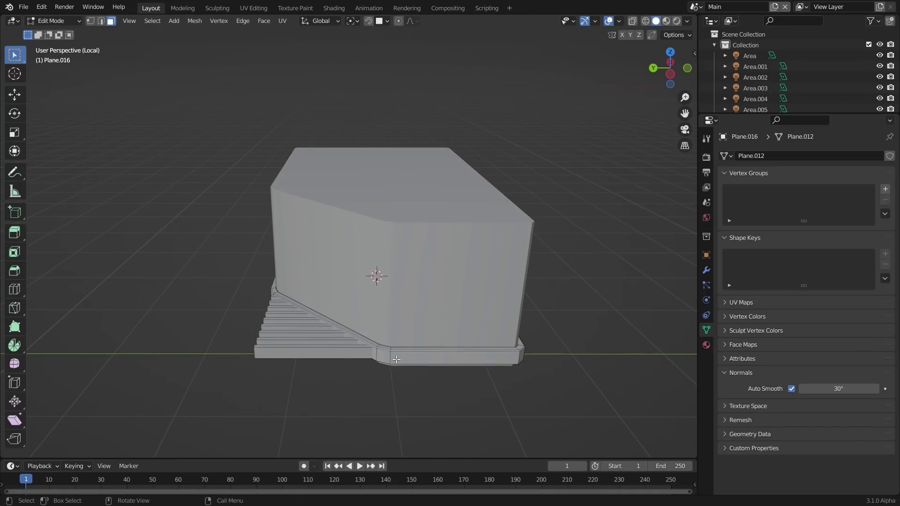
{"action": "key", "text": "ctrl+l"}
{"action": "key", "text": "p"}
{"action": "left_click", "coordinate": [416, 365]}
{"action": "key", "text": "Tab"}
Step: Move the tall block along Z so that it fully intersects the slats
{"action": "left_click", "coordinate": [348, 353]}
{"action": "middle_click_drag", "start_coordinate": [347, 357], "coordinate": [323, 361]}
{"action": "left_click", "coordinate": [416, 307]}
{"action": "key", "text": "g"}
{"action": "key", "text": "z"}
{"action": "left_click", "coordinate": [486, 296]}
{"action": "middle_click_drag", "start_coordinate": [487, 297], "coordinate": [514, 314]}
{"action": "key", "text": "s"}
{"action": "right_click", "coordinate": [525, 316]}
Step: Add a Boolean modifier to the slats with the tall block as its object, set it to Intersect and apply it
{"action": "left_click", "coordinate": [268, 304]}
{"action": "left_click", "coordinate": [707, 270]}
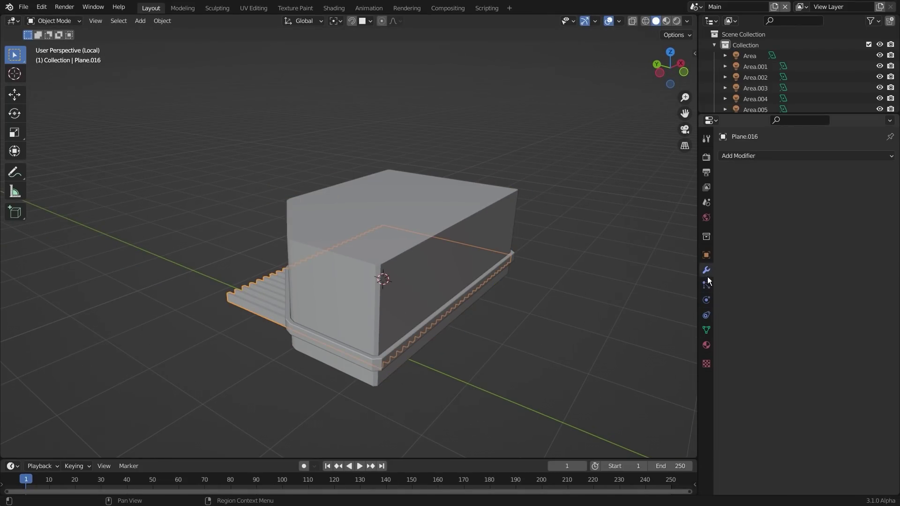
{"action": "left_click", "coordinate": [750, 156]}
{"action": "left_click", "coordinate": [681, 209]}
{"action": "left_click", "coordinate": [875, 216]}
{"action": "left_click", "coordinate": [502, 193]}
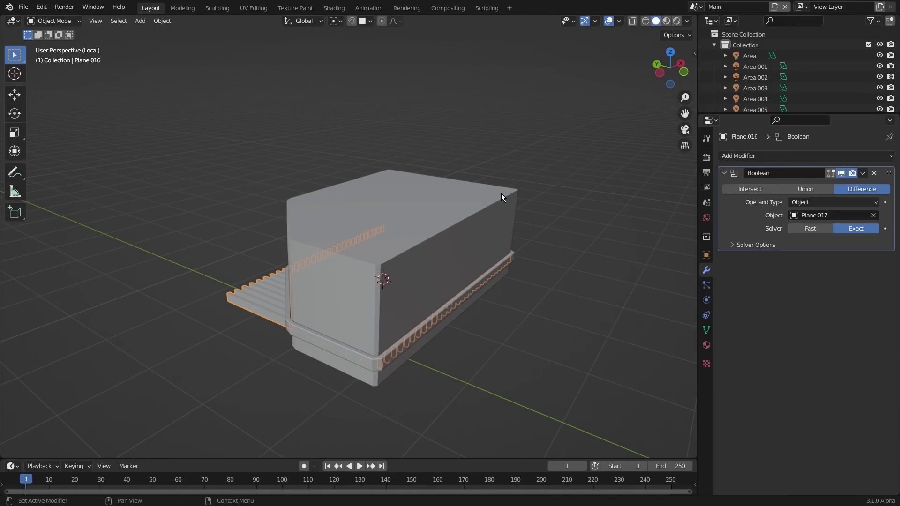
{"action": "left_click", "coordinate": [750, 189]}
{"action": "left_click", "coordinate": [862, 174]}
{"action": "left_click", "coordinate": [840, 184]}
Step: Delete the tall cutter block from above the grille
{"action": "left_click", "coordinate": [434, 210]}
{"action": "middle_click_drag", "start_coordinate": [434, 210], "coordinate": [455, 355]}
{"action": "key", "text": "x"}
{"action": "left_click", "coordinate": [373, 277]}
Step: Add a loop cut running around the outer side of the grille's rim
{"action": "left_click", "coordinate": [369, 348]}
{"action": "key", "text": "Tab"}
{"action": "middle_click_drag", "start_coordinate": [361, 371], "coordinate": [359, 355]}
{"action": "key", "text": "ctrl+r"}
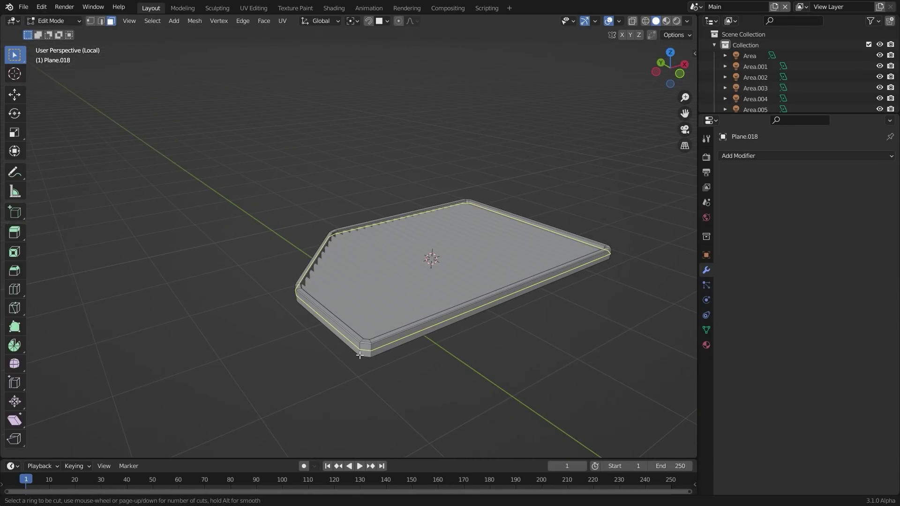
{"action": "left_click", "coordinate": [364, 354]}
{"action": "left_click", "coordinate": [370, 353]}
{"action": "left_click", "coordinate": [370, 354]}
Step: Extrude the rim's lower side face loop along its normals and bevel the resulting edges by about 0.012 m
{"action": "key", "text": "3"}
{"action": "left_click", "coordinate": [371, 353], "text": "alt"}
{"action": "key", "text": "alt+e"}
{"action": "left_click", "coordinate": [488, 373]}
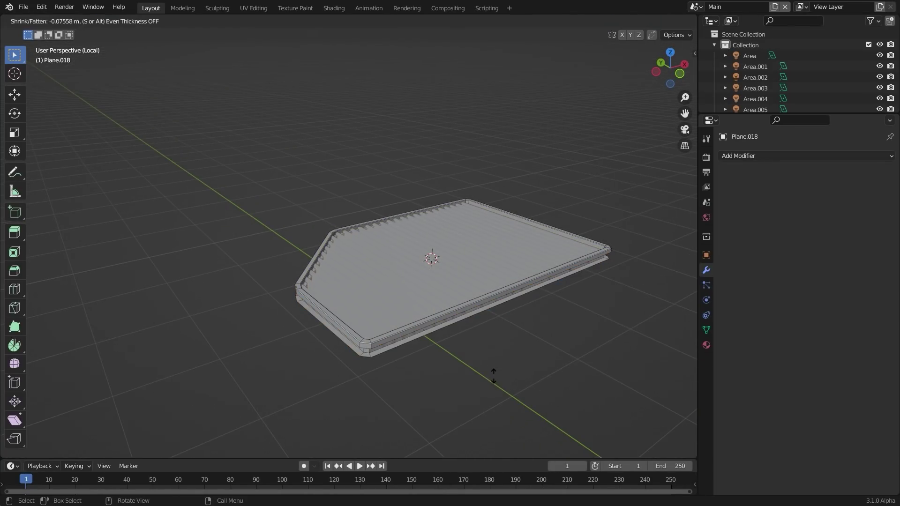
{"action": "left_click", "coordinate": [513, 408]}
{"action": "key", "text": "2"}
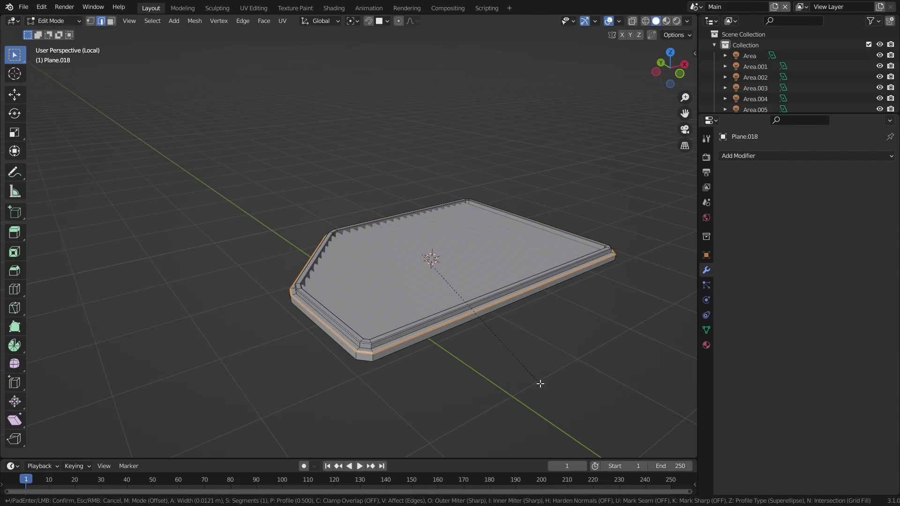
{"action": "left_click", "coordinate": [539, 383]}
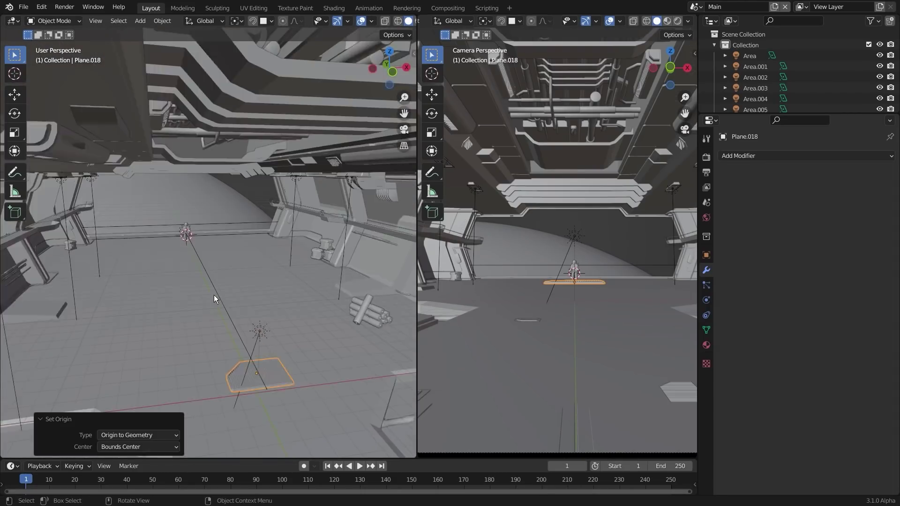
Step: Scale the grille to 0.619 and move it about 0.18 m in X and -5.37 m in Y across the hangar
{"action": "middle_click_drag", "start_coordinate": [214, 296], "coordinate": [162, 202], "text": "shift"}
{"action": "scroll", "coordinate": [161, 202], "scroll_direction": "up", "scroll_amount": 2}
{"action": "key", "text": "s"}
{"action": "left_click", "coordinate": [268, 334]}
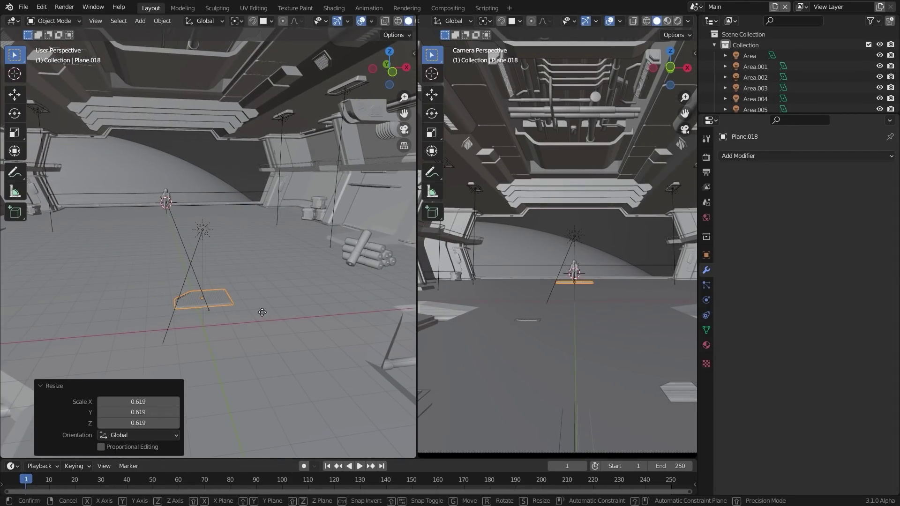
{"action": "left_click", "coordinate": [320, 441]}
{"action": "left_click", "coordinate": [266, 21]}
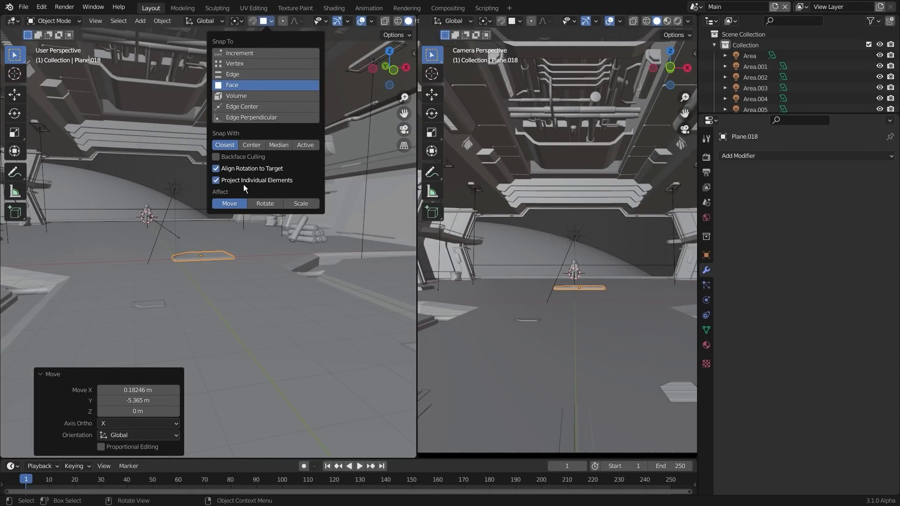
{"action": "key", "text": "g"}
{"action": "key", "text": "z"}
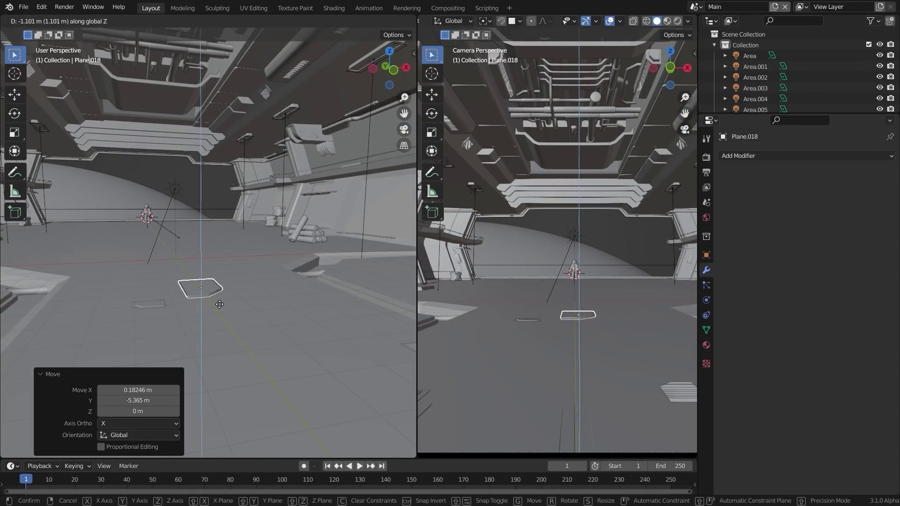
{"action": "right_click", "coordinate": [225, 297]}
Step: Reposition the vent grille on the hangar floor
{"action": "middle_click_drag", "start_coordinate": [217, 311], "coordinate": [252, 311]}
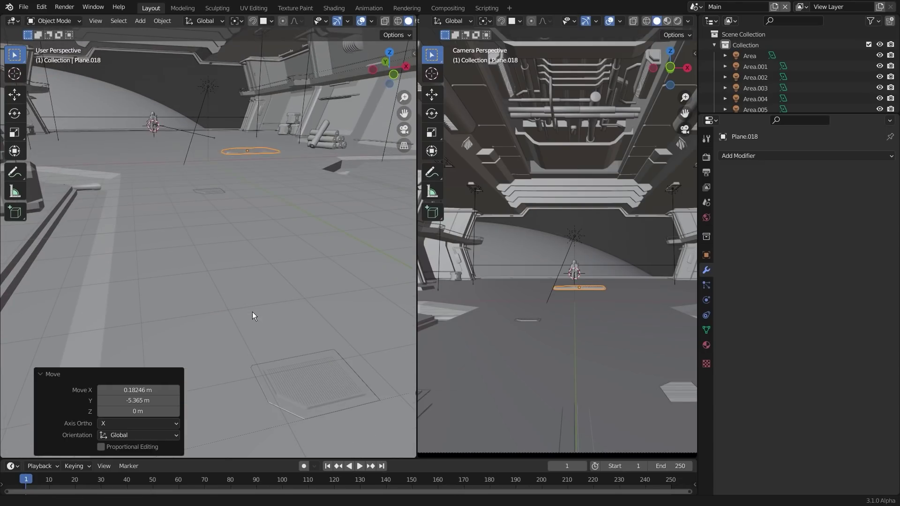
{"action": "middle_click_drag", "start_coordinate": [282, 124], "coordinate": [237, 283], "text": "shift"}
{"action": "key", "text": "g"}
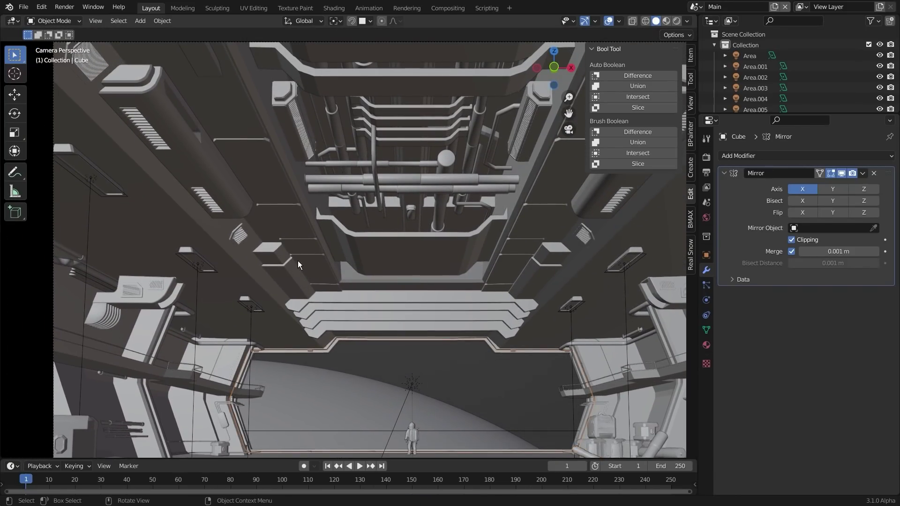
Step: Duplicate the long face of the hangar's side wall in place and separate the copy into its own object
{"action": "middle_click_drag", "start_coordinate": [297, 261], "coordinate": [302, 214]}
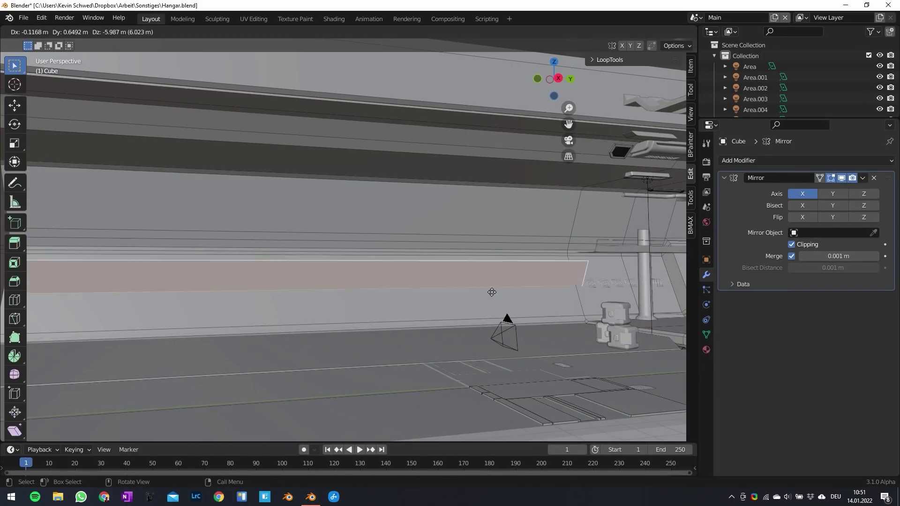
{"action": "key", "text": "shift+d"}
{"action": "key", "text": "Escape"}
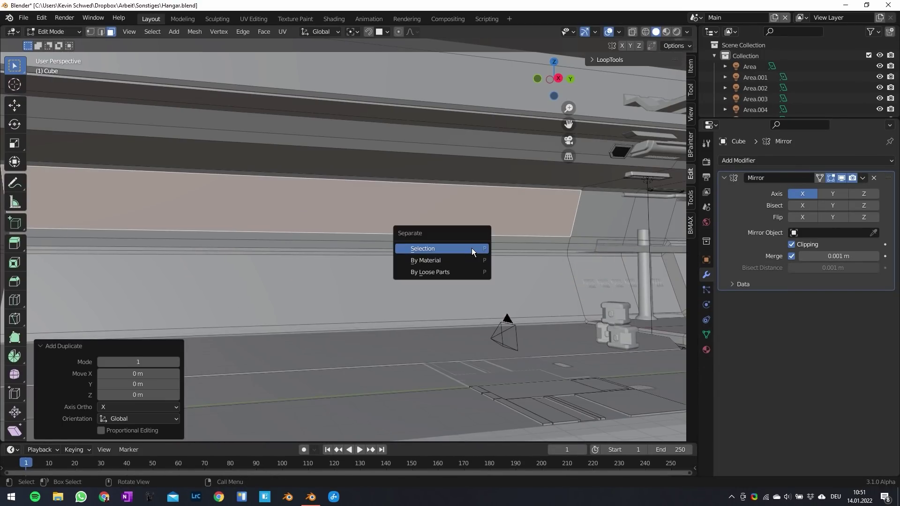
{"action": "left_click", "coordinate": [471, 248]}
Step: Isolate the separated wall strip and divide it with nine crosswise loop cuts and one lengthwise loop cut
{"action": "key", "text": "Tab"}
{"action": "left_click", "coordinate": [451, 228]}
{"action": "key", "text": "KP_Divide"}
{"action": "middle_click_drag", "start_coordinate": [443, 236], "coordinate": [304, 284]}
{"action": "key", "text": "Tab"}
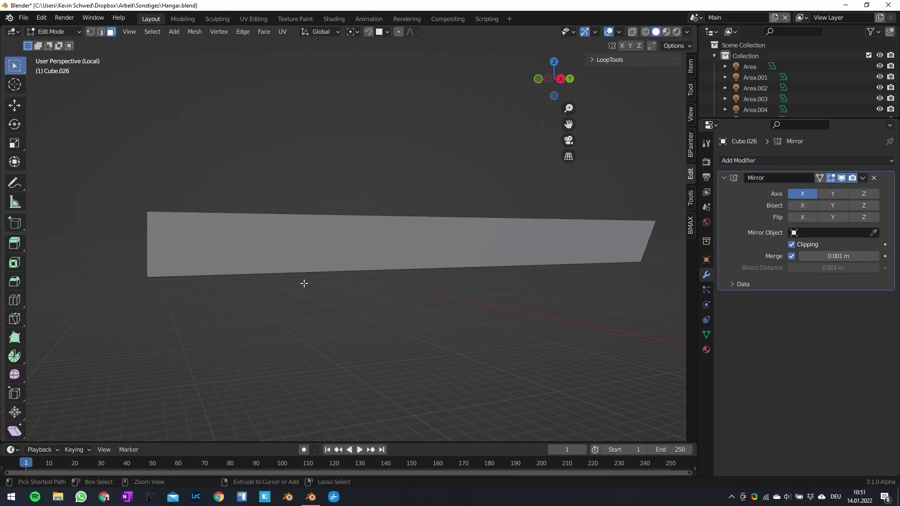
{"action": "left_click", "coordinate": [271, 259]}
{"action": "right_click", "coordinate": [271, 258]}
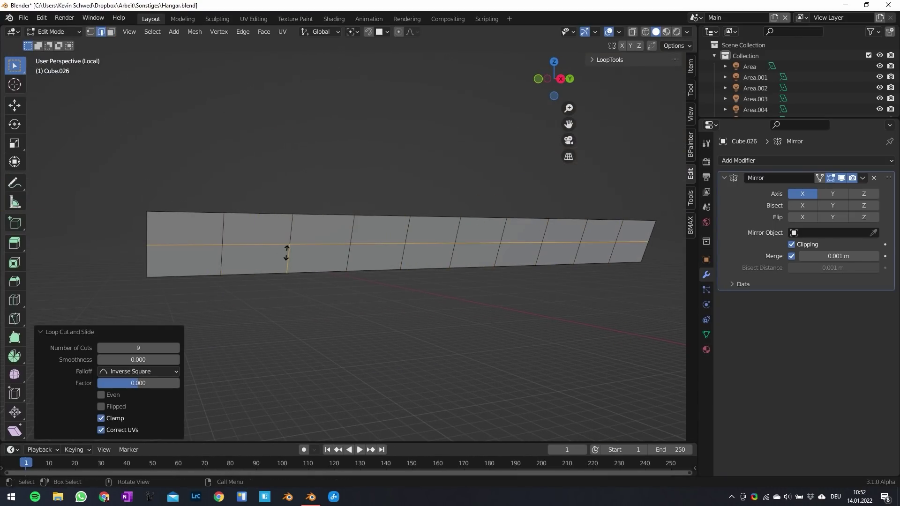
Step: Separate the strip's first column and the adjoining L-shaped group of three faces into two panel objects
{"action": "key", "text": "3"}
{"action": "left_click", "coordinate": [203, 271]}
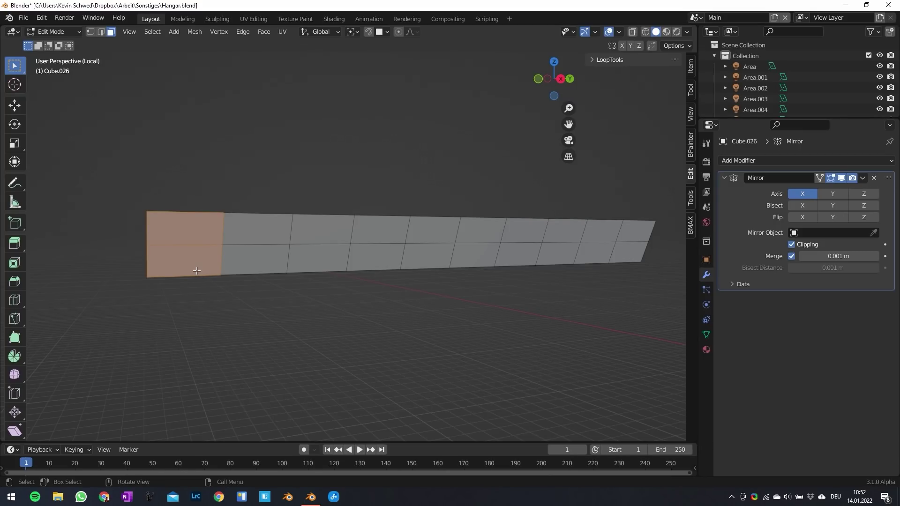
{"action": "key", "text": "p"}
{"action": "left_click", "coordinate": [276, 272]}
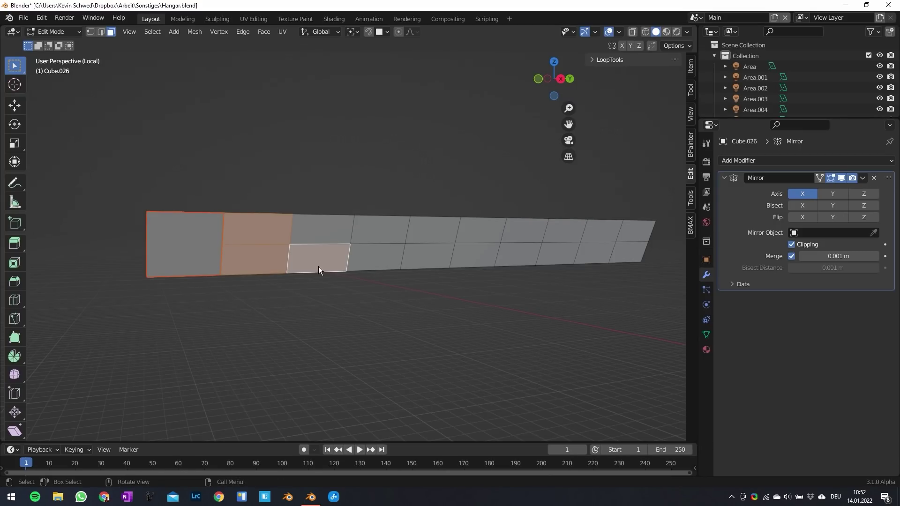
{"action": "key", "text": "p"}
{"action": "left_click", "coordinate": [318, 267]}
Step: Separate the third column's upper face, each fourth-column face and the whole fifth column into individual panel objects
{"action": "left_click", "coordinate": [315, 237]}
{"action": "left_click", "coordinate": [315, 241]}
{"action": "left_click", "coordinate": [385, 248]}
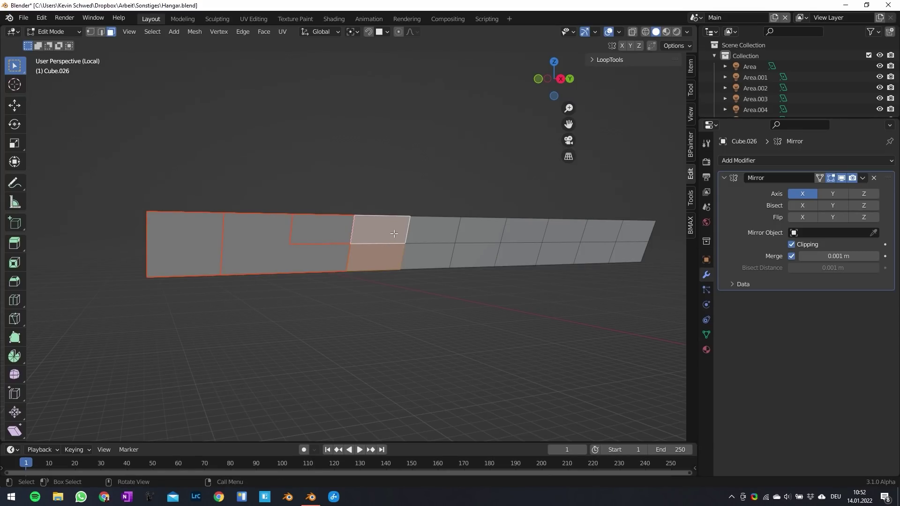
{"action": "left_click", "coordinate": [394, 234]}
{"action": "key", "text": "p"}
{"action": "left_click", "coordinate": [395, 234]}
{"action": "left_click", "coordinate": [383, 252]}
{"action": "left_click", "coordinate": [431, 253]}
Step: Separate the sixth column, the L-shaped group across columns seven and eight, and the seventh column's lower face into panels
{"action": "left_click", "coordinate": [428, 258]}
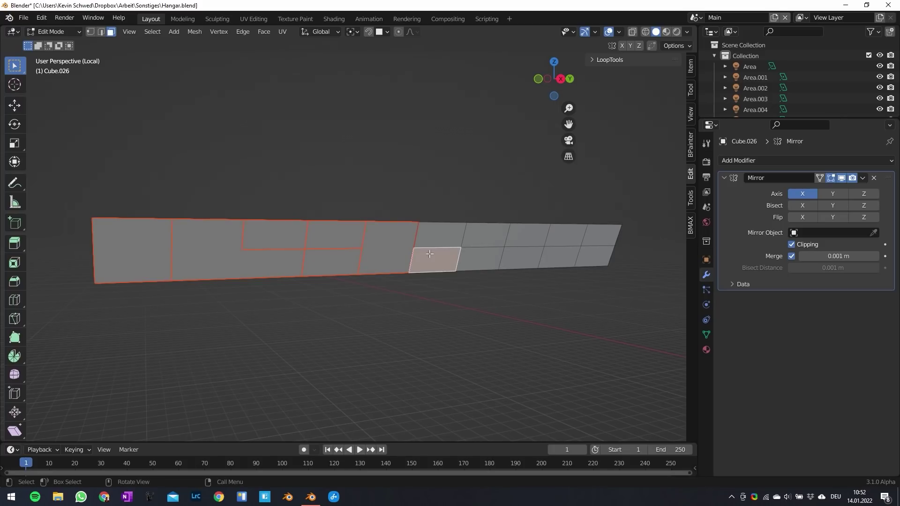
{"action": "left_click", "coordinate": [437, 257]}
{"action": "left_click", "coordinate": [476, 257]}
{"action": "key", "text": "p"}
{"action": "left_click", "coordinate": [526, 266]}
{"action": "left_click", "coordinate": [482, 265]}
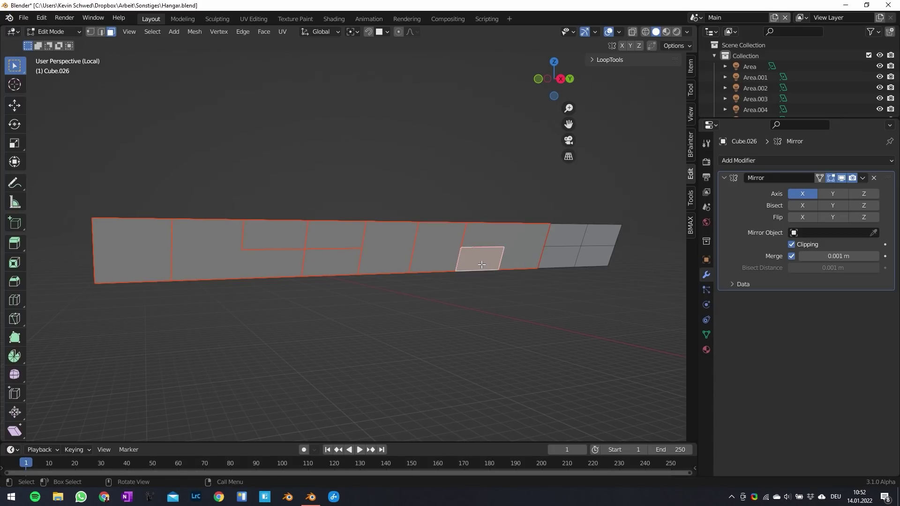
{"action": "key", "text": "p"}
Step: Separate the upper faces of the last two columns into single panels, leaving their lower faces as one wide panel
{"action": "left_click", "coordinate": [566, 240]}
{"action": "left_click", "coordinate": [600, 238]}
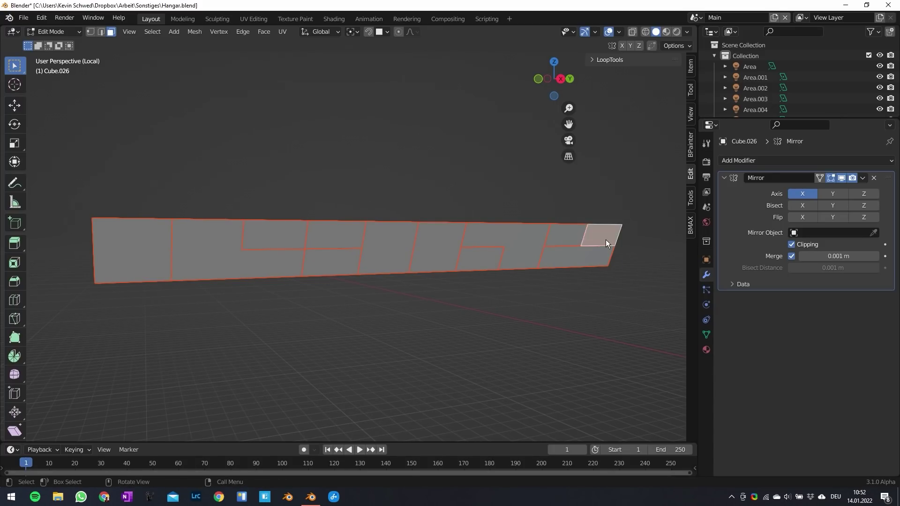
{"action": "key", "text": "p"}
{"action": "left_click", "coordinate": [596, 240]}
Step: Select all the separated wall panels and edit them together with all their faces selected
{"action": "scroll", "coordinate": [565, 251], "scroll_direction": "down", "scroll_amount": 2}
{"action": "middle_click_drag", "start_coordinate": [488, 269], "coordinate": [390, 295]}
{"action": "key", "text": "Tab"}
{"action": "scroll", "coordinate": [307, 288], "scroll_direction": "down", "scroll_amount": 1}
{"action": "key", "text": "Tab"}
{"action": "key", "text": "Tab"}
{"action": "middle_click_drag", "start_coordinate": [474, 306], "coordinate": [530, 300]}
{"action": "key", "text": "Tab"}
{"action": "key", "text": "a"}
{"action": "key", "text": "a"}
{"action": "middle_click_drag", "start_coordinate": [346, 285], "coordinate": [307, 305]}
{"action": "scroll", "coordinate": [307, 306], "scroll_direction": "up", "scroll_amount": 3}
{"action": "key", "text": "a"}
Step: Set the pivot point to Individual Origins and scale the panels to about 0.96 to create gaps between them
{"action": "left_click", "coordinate": [381, 36]}
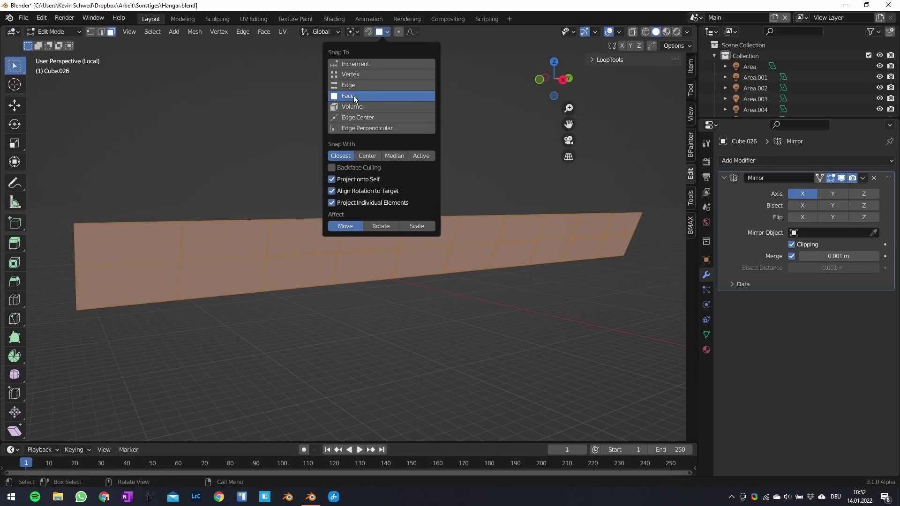
{"action": "left_click", "coordinate": [351, 31]}
{"action": "left_click", "coordinate": [383, 69]}
{"action": "key", "text": "s"}
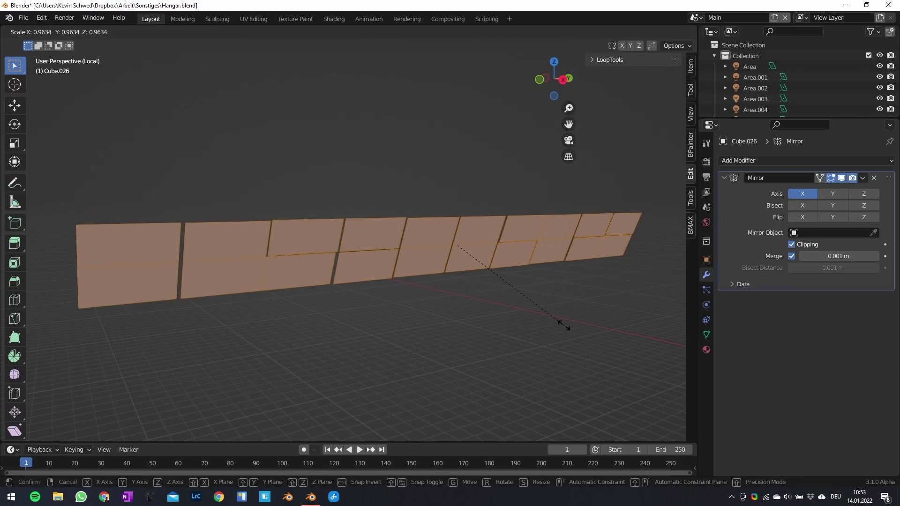
{"action": "left_click", "coordinate": [570, 326]}
Step: Shift the edges beside the L-shaped panel's two vertical gaps along Y to even out the spacing
{"action": "key", "text": "2"}
{"action": "left_click", "coordinate": [178, 270]}
{"action": "key", "text": "g"}
{"action": "key", "text": "y"}
{"action": "left_click", "coordinate": [203, 262]}
{"action": "left_click", "coordinate": [333, 268]}
{"action": "middle_click_drag", "start_coordinate": [415, 286], "coordinate": [398, 288]}
{"action": "key", "text": "g"}
{"action": "key", "text": "y"}
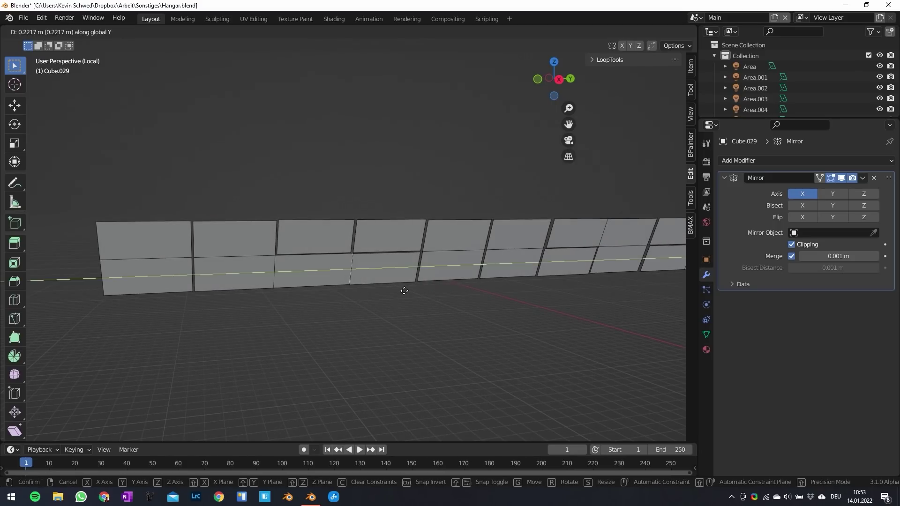
{"action": "left_click", "coordinate": [386, 292]}
Step: Adjust the upper-row edges at the third-column gap and the seventh-column gap by moving them along Y
{"action": "left_click", "coordinate": [359, 241]}
{"action": "key", "text": "g"}
{"action": "key", "text": "y"}
{"action": "left_click", "coordinate": [386, 254]}
{"action": "left_click", "coordinate": [557, 237]}
{"action": "key", "text": "g"}
{"action": "key", "text": "y"}
{"action": "left_click", "coordinate": [581, 246]}
Step: Select the edges bordering the gap before the wide lower end panel and move them along Y
{"action": "left_click", "coordinate": [632, 253]}
{"action": "left_click", "coordinate": [650, 261]}
{"action": "left_click", "coordinate": [642, 262], "text": "shift"}
{"action": "middle_click_drag", "start_coordinate": [677, 278], "coordinate": [644, 278], "text": "shift"}
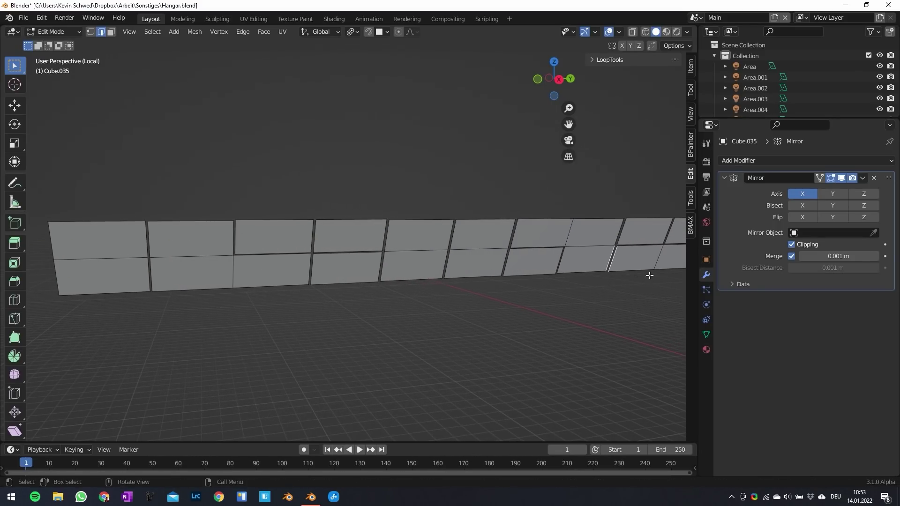
{"action": "left_click", "coordinate": [608, 258], "text": "shift"}
{"action": "key", "text": "g"}
{"action": "key", "text": "y"}
{"action": "left_click", "coordinate": [618, 264]}
Step: Select the wall panels' boundary edges and chamfer the panel corners with a vertex bevel about 0.2 m wide
{"action": "key", "text": "a"}
{"action": "key", "text": "KP_Divide"}
{"action": "key", "text": "KP_Divide"}
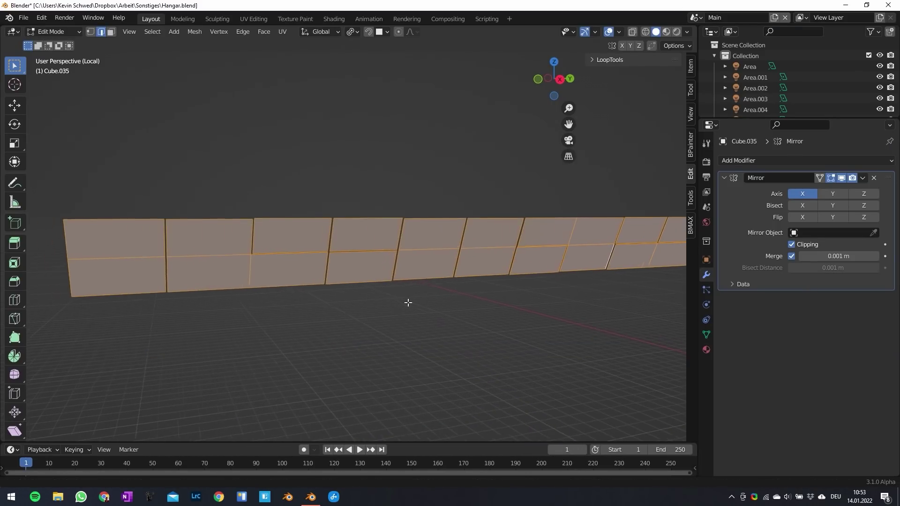
{"action": "left_click", "coordinate": [153, 31]}
{"action": "mouse_move", "coordinate": [186, 206]}
{"action": "left_click", "coordinate": [287, 243]}
{"action": "scroll", "coordinate": [469, 291], "scroll_direction": "down", "scroll_amount": 1}
{"action": "key", "text": "ctrl+i"}
{"action": "key", "text": "ctrl+i"}
{"action": "key", "text": "ctrl+b"}
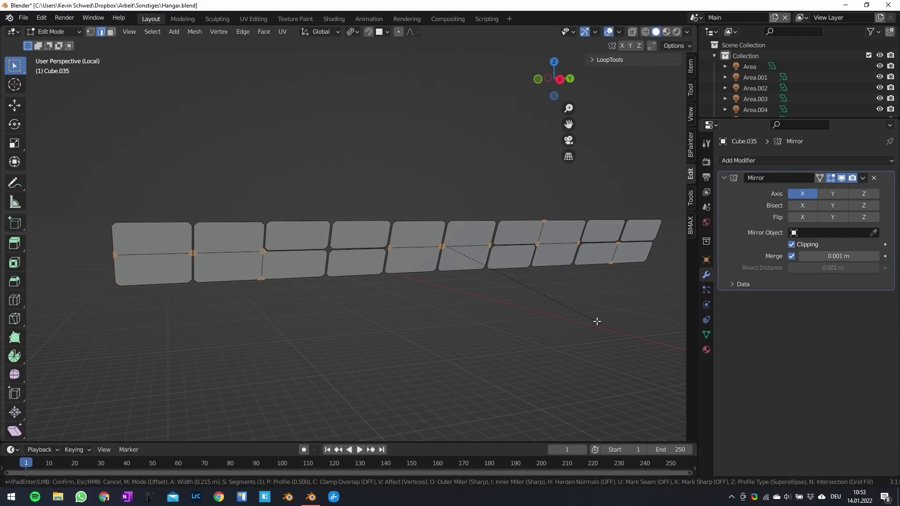
{"action": "left_click", "coordinate": [581, 322]}
{"action": "middle_click_drag", "start_coordinate": [457, 309], "coordinate": [498, 311]}
Step: Extrude all chamfered wall panel faces along their normals by about 0.27 m to give them thickness
{"action": "key", "text": "a"}
{"action": "key", "text": "a"}
{"action": "middle_click_drag", "start_coordinate": [337, 293], "coordinate": [275, 284]}
{"action": "scroll", "coordinate": [211, 272], "scroll_direction": "up", "scroll_amount": 3}
{"action": "middle_click_drag", "start_coordinate": [174, 266], "coordinate": [267, 268], "text": "shift"}
{"action": "scroll", "coordinate": [268, 268], "scroll_direction": "up", "scroll_amount": 3}
{"action": "left_click", "coordinate": [227, 292]}
{"action": "scroll", "coordinate": [324, 342], "scroll_direction": "down", "scroll_amount": 2}
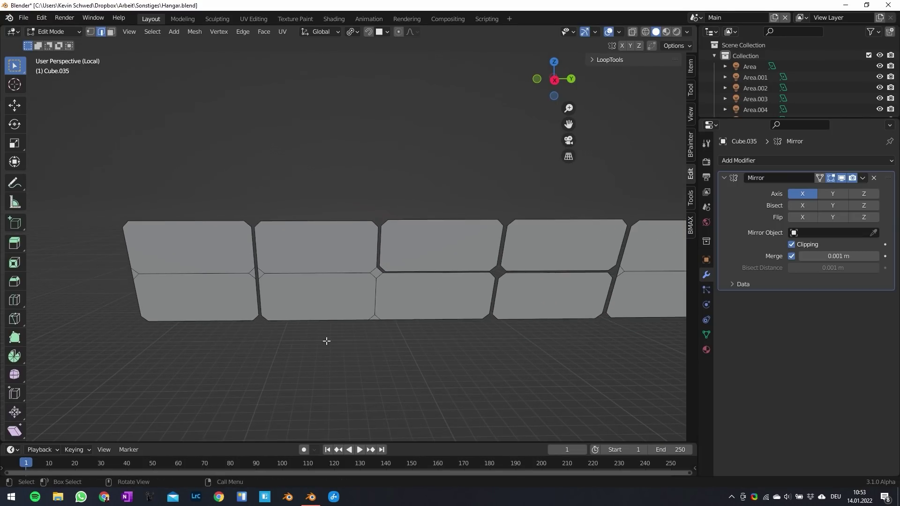
{"action": "middle_click_drag", "start_coordinate": [324, 342], "coordinate": [337, 340]}
{"action": "key", "text": "3"}
{"action": "scroll", "coordinate": [337, 339], "scroll_direction": "down", "scroll_amount": 2}
{"action": "key", "text": "a"}
{"action": "middle_click_drag", "start_coordinate": [452, 346], "coordinate": [555, 375]}
{"action": "key", "text": "e"}
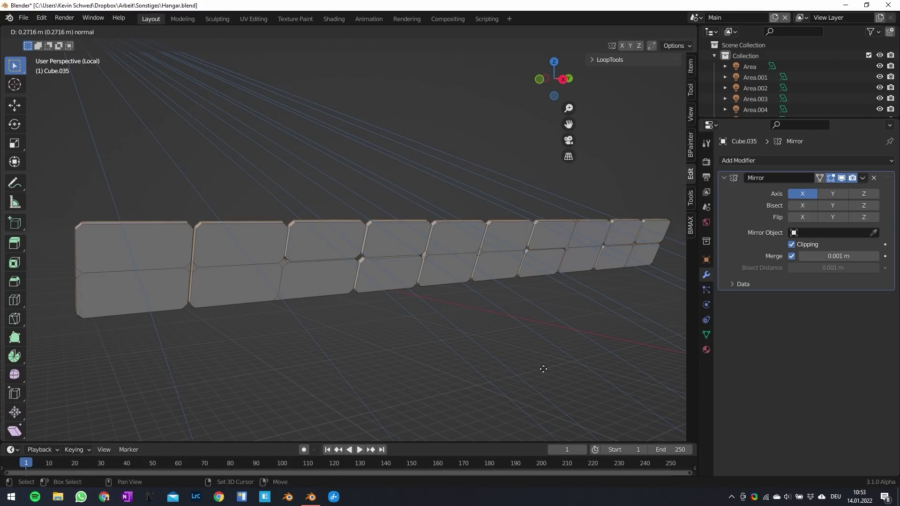
{"action": "left_click", "coordinate": [543, 371]}
{"action": "key", "text": "Tab"}
Step: Inspect the thickened panels in isolation and return to the full hangar scene
{"action": "left_click", "coordinate": [520, 358]}
{"action": "scroll", "coordinate": [497, 344], "scroll_direction": "down", "scroll_amount": 2}
{"action": "mouse_move", "coordinate": [492, 342]}
{"action": "middle_mouse_down"}
{"action": "mouse_move", "coordinate": [457, 323]}
{"action": "mouse_move", "coordinate": [494, 341]}
{"action": "middle_mouse_up"}
{"action": "scroll", "coordinate": [493, 341], "scroll_direction": "up", "scroll_amount": 3}
{"action": "left_click", "coordinate": [464, 295]}
{"action": "scroll", "coordinate": [464, 296], "scroll_direction": "down", "scroll_amount": 2}
{"action": "left_click_drag", "start_coordinate": [179, 207], "coordinate": [574, 299]}
{"action": "left_click", "coordinate": [574, 299]}
{"action": "left_click", "coordinate": [189, 264]}
{"action": "key", "text": "a"}
{"action": "key", "text": "a"}
{"action": "key", "text": "KP_Divide"}
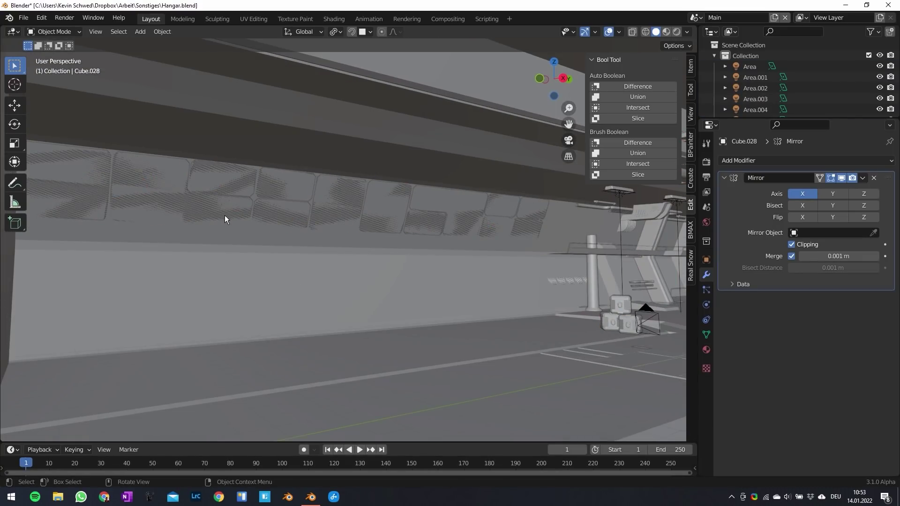
Step: Focus on the wall panels and examine them from outside the hangar and through the camera
{"action": "left_click", "coordinate": [177, 202]}
{"action": "key", "text": "KP_Decimal"}
{"action": "scroll", "coordinate": [192, 226], "scroll_direction": "down", "scroll_amount": 6}
{"action": "middle_click_drag", "start_coordinate": [281, 246], "coordinate": [460, 260]}
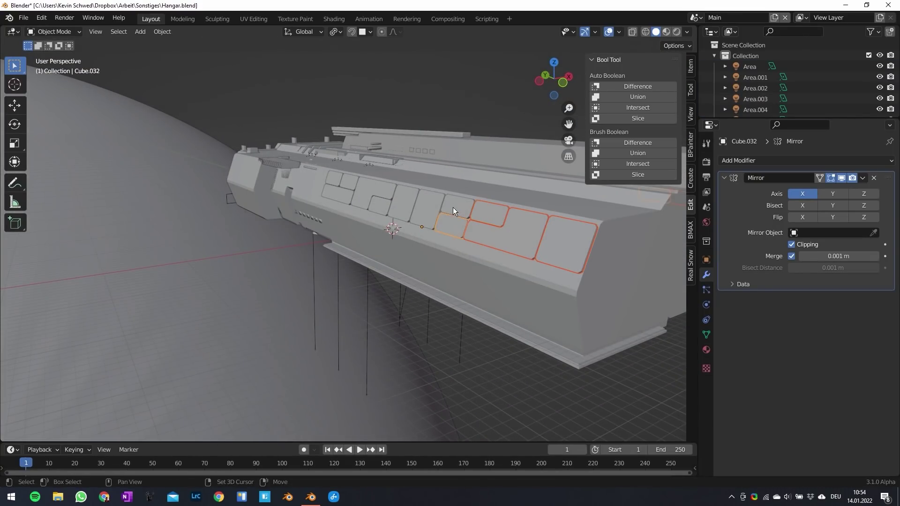
{"action": "key", "text": "KP_0"}
{"action": "middle_click_drag", "start_coordinate": [363, 244], "coordinate": [314, 241]}
{"action": "key", "text": "g"}
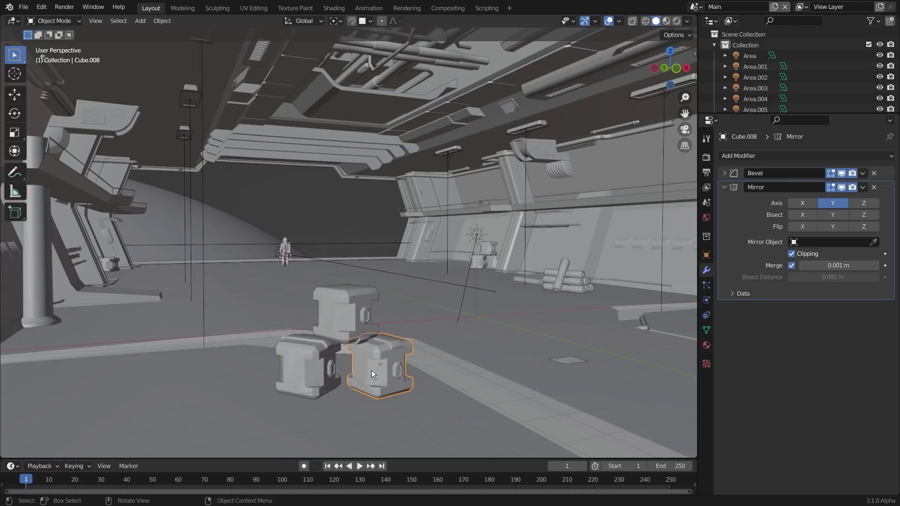
Step: Examine the stacked crates and the pile of cylinders on the hangar floor
{"action": "middle_click_drag", "start_coordinate": [516, 350], "coordinate": [464, 361], "text": "shift"}
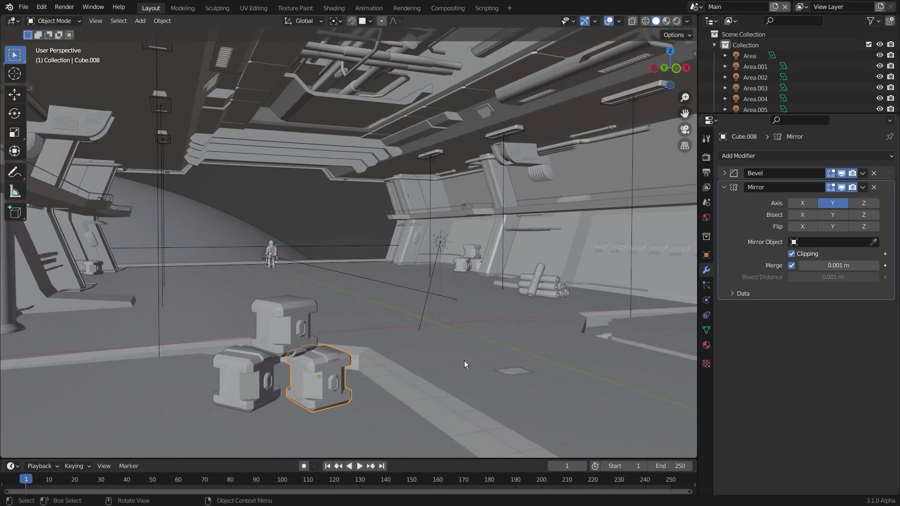
{"action": "left_click", "coordinate": [559, 288]}
{"action": "middle_click_drag", "start_coordinate": [560, 298], "coordinate": [470, 344], "text": "shift"}
{"action": "scroll", "coordinate": [536, 302], "scroll_direction": "up", "scroll_amount": 2}
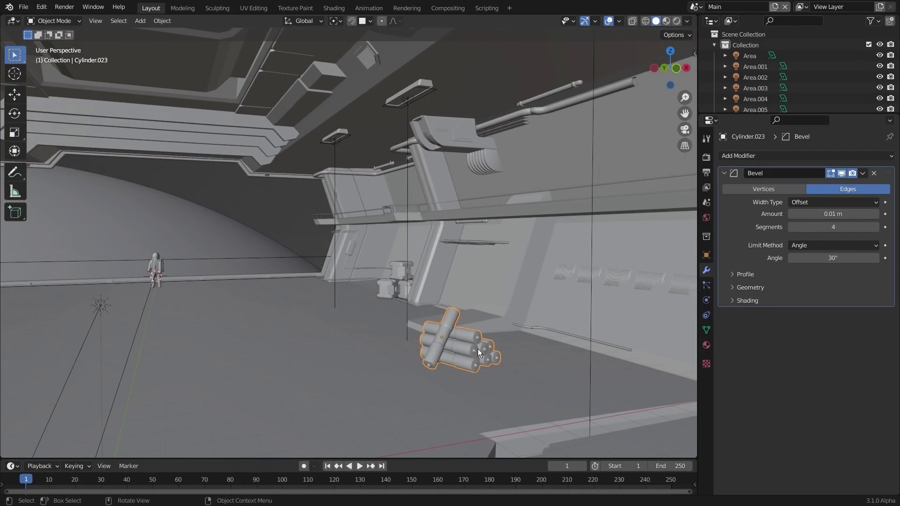
{"action": "scroll", "coordinate": [432, 364], "scroll_direction": "down", "scroll_amount": 1}
{"action": "scroll", "coordinate": [431, 364], "scroll_direction": "down", "scroll_amount": 3}
{"action": "middle_click_drag", "start_coordinate": [281, 390], "coordinate": [367, 369], "text": "shift"}
{"action": "left_click", "coordinate": [230, 368]}
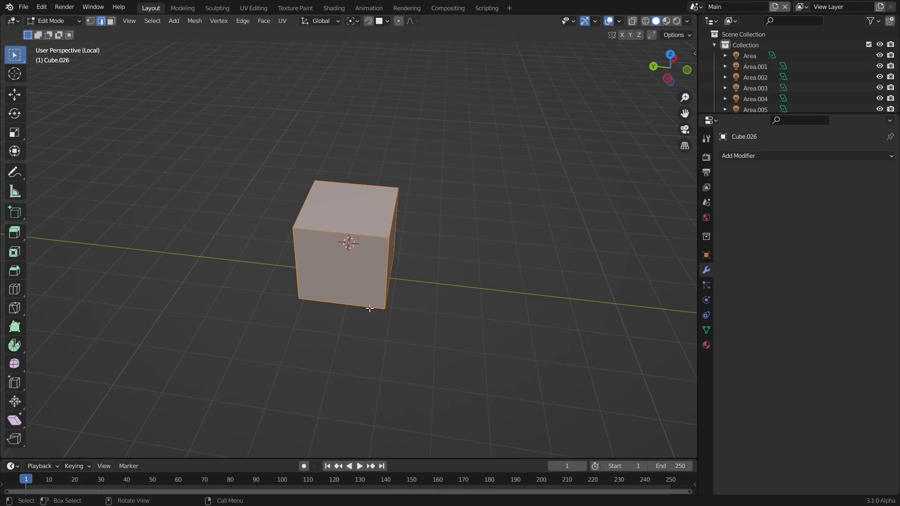
Step: Bevel all edges of the isolated cube to give the crate base flat chamfers
{"action": "key", "text": "ctrl+b"}
{"action": "left_click", "coordinate": [475, 323]}
{"action": "scroll", "coordinate": [476, 323], "scroll_direction": "up", "scroll_amount": 2}
{"action": "middle_click_drag", "start_coordinate": [474, 322], "coordinate": [381, 271]}
{"action": "left_click", "coordinate": [284, 270]}
{"action": "right_click", "coordinate": [284, 271]}
{"action": "key", "text": "s"}
{"action": "key", "text": "z"}
{"action": "right_click", "coordinate": [490, 370]}
{"action": "key", "text": "Tab"}
Step: Add a second cube and rotate it 45° in the top view
{"action": "middle_click_drag", "start_coordinate": [399, 312], "coordinate": [351, 298]}
{"action": "key", "text": "shift+a"}
{"action": "mouse_move", "coordinate": [350, 256]}
{"action": "left_click", "coordinate": [434, 268]}
{"action": "key", "text": "KP_7"}
{"action": "type", "text": "r"}
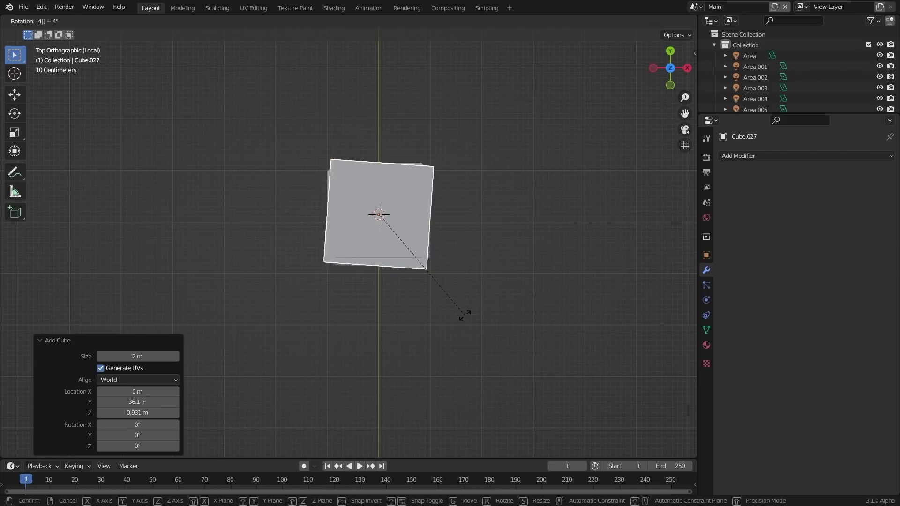
{"action": "type", "text": "45"}
{"action": "key", "text": "Return"}
Step: Move the rotated cube to a corner of the chamfered cube and scale it to about 0.64 along Z
{"action": "key", "text": "g"}
{"action": "left_click", "coordinate": [508, 338]}
{"action": "middle_click_drag", "start_coordinate": [514, 375], "coordinate": [502, 324]}
{"action": "key", "text": "s"}
{"action": "key", "text": "z"}
{"action": "left_click", "coordinate": [483, 346]}
{"action": "middle_click_drag", "start_coordinate": [422, 324], "coordinate": [450, 309]}
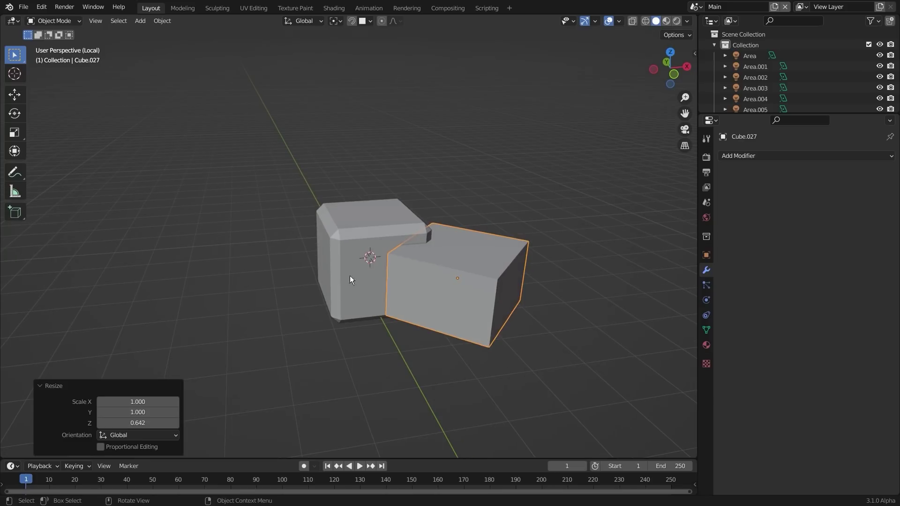
Step: Try to cut the chamfered cube's corner with the rotated cube using a Bool Tool Difference
{"action": "left_click_drag", "start_coordinate": [356, 293], "coordinate": [363, 290]}
{"action": "left_click", "coordinate": [759, 155]}
{"action": "left_click", "coordinate": [683, 199]}
{"action": "key", "text": "ctrl+z"}
{"action": "key", "text": "n"}
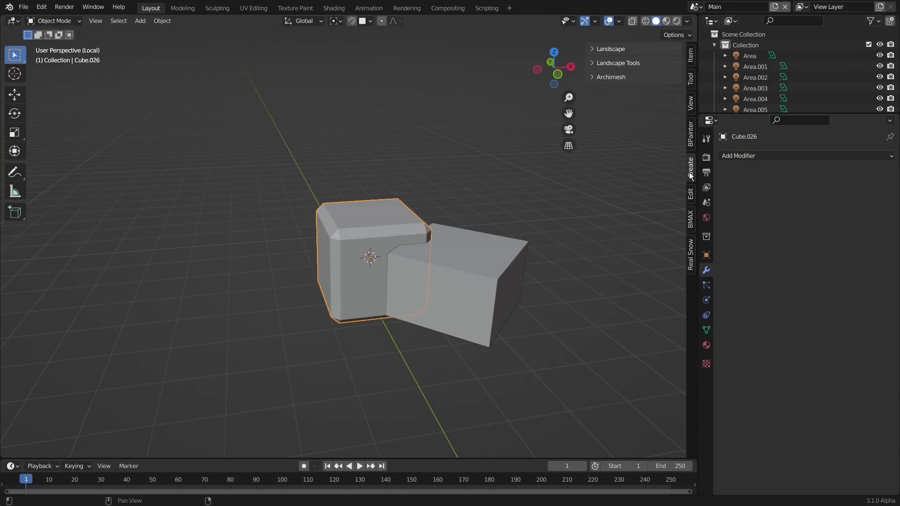
{"action": "left_click", "coordinate": [618, 75]}
{"action": "left_click", "coordinate": [621, 76]}
{"action": "middle_click_drag", "start_coordinate": [461, 239], "coordinate": [403, 262]}
{"action": "key", "text": "ctrl+z"}
Step: Shift the rotated cutter cube slightly away from the crate corner and duplicate it to the neighbouring corner along X
{"action": "middle_click_drag", "start_coordinate": [422, 286], "coordinate": [506, 342]}
{"action": "key", "text": "KP_7"}
{"action": "key", "text": "g"}
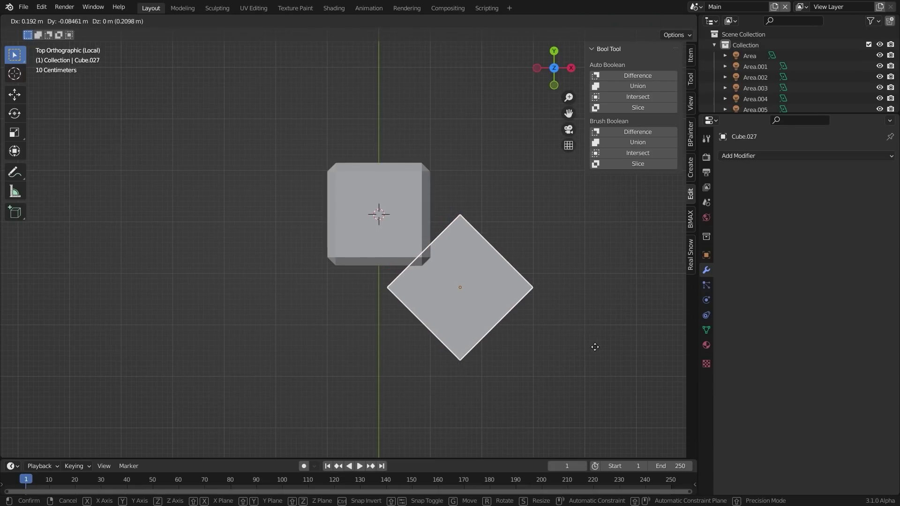
{"action": "left_click", "coordinate": [598, 346]}
{"action": "key", "text": "shift+d"}
{"action": "left_click", "coordinate": [492, 321]}
Step: Duplicate both cutter cubes about 3 m along Y to the other two corners and fine-tune their Y position
{"action": "left_click", "coordinate": [471, 337], "text": "shift"}
{"action": "key", "text": "shift+d"}
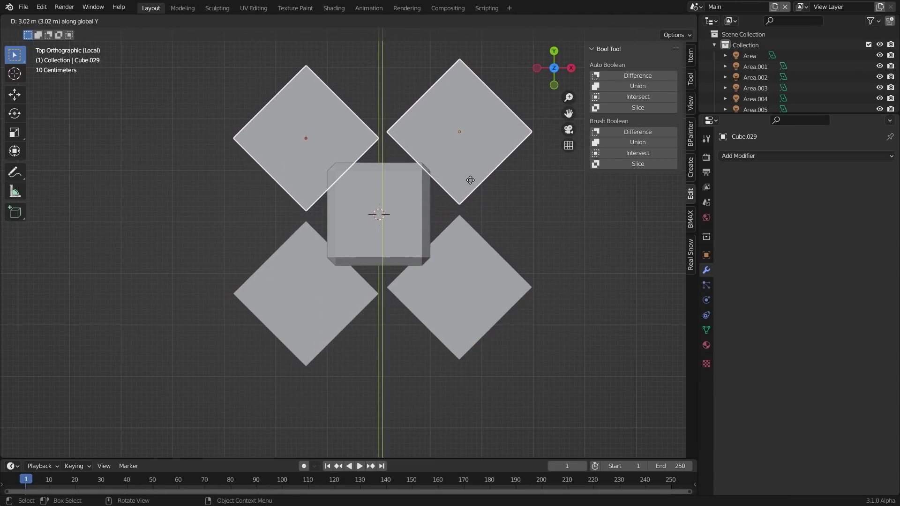
{"action": "left_click", "coordinate": [470, 181]}
{"action": "left_click", "coordinate": [470, 180]}
{"action": "key", "text": "g"}
{"action": "key", "text": "y"}
{"action": "left_click", "coordinate": [468, 185]}
Step: Subtract all four cutter cubes from the chamfered cube with a Bool Tool auto Difference
{"action": "left_click", "coordinate": [436, 293], "text": "shift"}
{"action": "left_click", "coordinate": [343, 285], "text": "shift"}
{"action": "left_click", "coordinate": [387, 253], "text": "shift"}
{"action": "middle_click_drag", "start_coordinate": [389, 254], "coordinate": [396, 202]}
{"action": "left_click", "coordinate": [632, 77]}
{"action": "middle_click_drag", "start_coordinate": [539, 305], "coordinate": [318, 294]}
{"action": "scroll", "coordinate": [387, 275], "scroll_direction": "up", "scroll_amount": 2}
{"action": "scroll", "coordinate": [324, 313], "scroll_direction": "up", "scroll_amount": 1}
Step: Inset the crate's large side face and extrude the inset area
{"action": "key", "text": "Tab"}
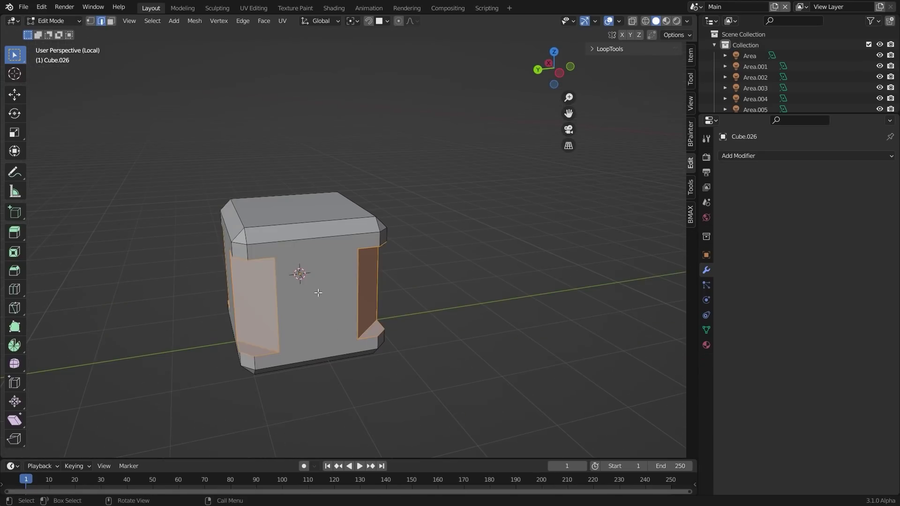
{"action": "key", "text": "3"}
{"action": "left_click", "coordinate": [318, 294]}
{"action": "key", "text": "i"}
{"action": "left_click", "coordinate": [493, 322]}
{"action": "middle_click_drag", "start_coordinate": [492, 323], "coordinate": [462, 375]}
{"action": "key", "text": "e"}
{"action": "left_click", "coordinate": [459, 416]}
{"action": "key", "text": "Tab"}
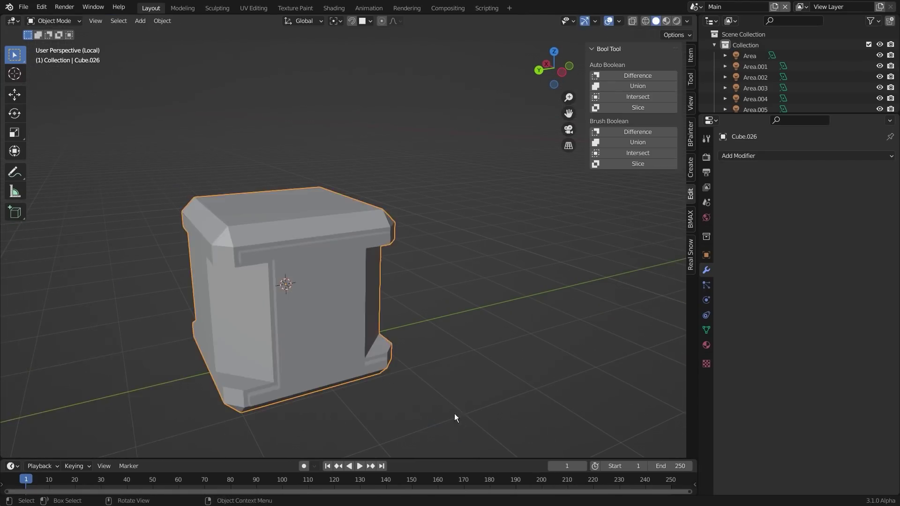
Step: Add a loop cut through the middle of the crate
{"action": "middle_click_drag", "start_coordinate": [458, 416], "coordinate": [370, 427]}
{"action": "key", "text": "Tab"}
{"action": "left_click", "coordinate": [322, 196]}
{"action": "middle_click_drag", "start_coordinate": [324, 201], "coordinate": [324, 239]}
{"action": "key", "text": "ctrl+r"}
{"action": "middle_click_drag", "start_coordinate": [413, 211], "coordinate": [371, 202]}
{"action": "left_click", "coordinate": [412, 211]}
{"action": "left_click", "coordinate": [420, 365]}
Step: Delete one half of the crate's mesh along the centre cut
{"action": "key", "text": "1"}
{"action": "left_click", "coordinate": [430, 234]}
{"action": "scroll", "coordinate": [273, 341], "scroll_direction": "down", "scroll_amount": 4}
{"action": "middle_click_drag", "start_coordinate": [257, 364], "coordinate": [289, 318]}
{"action": "middle_click_drag", "start_coordinate": [368, 325], "coordinate": [399, 332]}
{"action": "key", "text": "3"}
{"action": "key", "text": "x"}
{"action": "left_click", "coordinate": [339, 229]}
{"action": "key", "text": "ctrl+l"}
{"action": "key", "text": "x"}
{"action": "left_click", "coordinate": [314, 266]}
{"action": "key", "text": "Tab"}
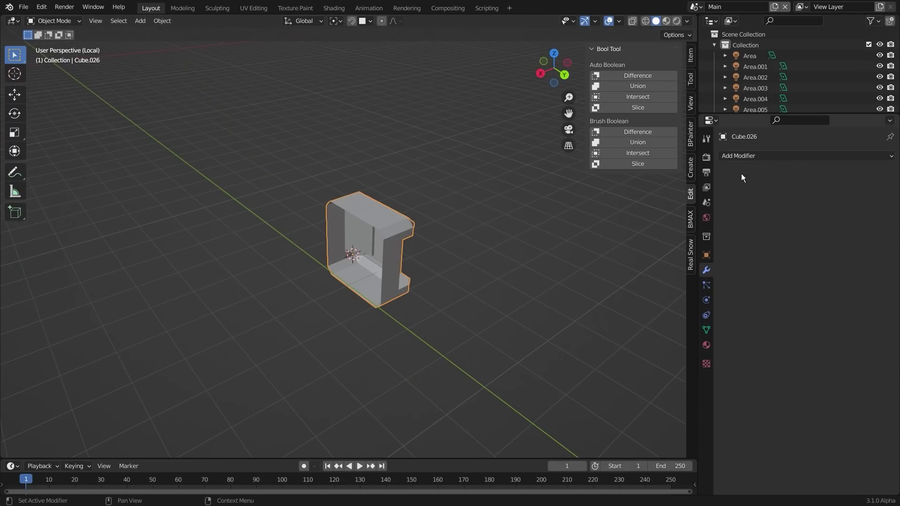
Step: Add a Mirror modifier on the X axis to the half crate and enable Clipping
{"action": "left_click", "coordinate": [740, 157]}
{"action": "left_click", "coordinate": [683, 277]}
{"action": "left_click", "coordinate": [792, 239]}
Step: Extrude the top face of the mirrored crate
{"action": "key", "text": "Tab"}
{"action": "left_click", "coordinate": [314, 218]}
{"action": "scroll", "coordinate": [314, 218], "scroll_direction": "down", "scroll_amount": 3}
{"action": "middle_click_drag", "start_coordinate": [315, 218], "coordinate": [345, 290]}
{"action": "scroll", "coordinate": [356, 323], "scroll_direction": "up", "scroll_amount": 3}
{"action": "key", "text": "e"}
{"action": "left_click", "coordinate": [403, 289]}
Step: Chamfer the outer corners of the crate's extruded top face with a vertex bevel of about 0.19 m
{"action": "key", "text": "1"}
{"action": "left_click", "coordinate": [412, 169]}
{"action": "middle_click_drag", "start_coordinate": [482, 213], "coordinate": [539, 257]}
{"action": "key", "text": "ctrl+shift+b"}
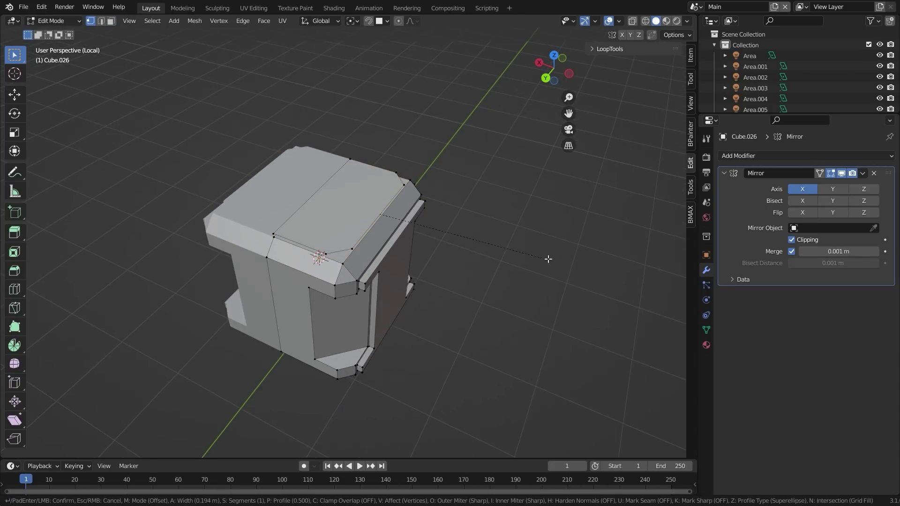
{"action": "left_click", "coordinate": [540, 258]}
Step: Scale the chamfered top panel and extrude it into a raised plate on the crate's lid
{"action": "scroll", "coordinate": [515, 262], "scroll_direction": "up", "scroll_amount": 3}
{"action": "key", "text": "ctrl+l"}
{"action": "key", "text": "s"}
{"action": "left_click", "coordinate": [449, 268]}
{"action": "key", "text": "e"}
{"action": "left_click", "coordinate": [430, 274]}
{"action": "key", "text": "Tab"}
{"action": "scroll", "coordinate": [403, 272], "scroll_direction": "down", "scroll_amount": 5}
Step: Inset a side face of the crate's mirrored half
{"action": "key", "text": "Tab"}
{"action": "left_click", "coordinate": [344, 261]}
{"action": "key", "text": "i"}
{"action": "left_click", "coordinate": [441, 297]}
{"action": "key", "text": "Tab"}
{"action": "middle_click_drag", "start_coordinate": [446, 322], "coordinate": [553, 323]}
{"action": "key", "text": "Tab"}
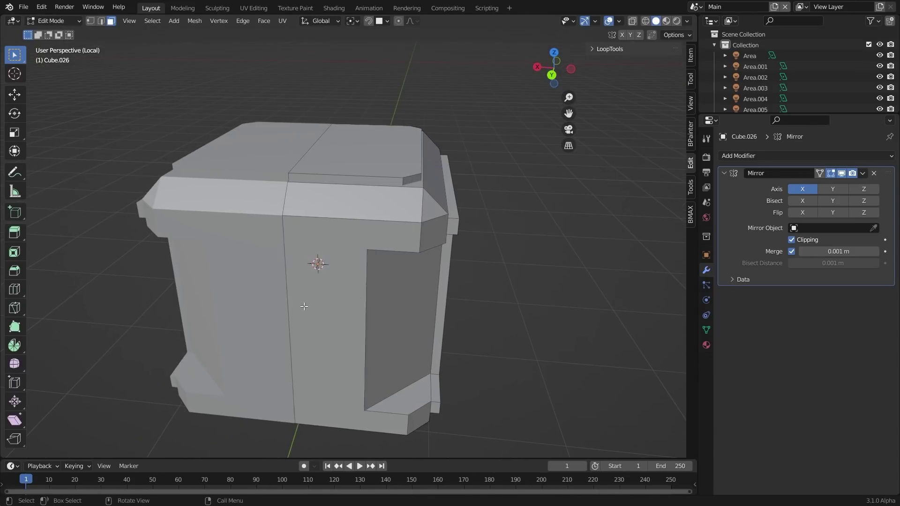
Step: Inset and extrude the crate's end face beside the centre line
{"action": "left_click", "coordinate": [306, 306]}
{"action": "key", "text": "i"}
{"action": "key", "text": "e"}
{"action": "left_click", "coordinate": [534, 339]}
{"action": "key", "text": "Tab"}
{"action": "middle_click_drag", "start_coordinate": [462, 349], "coordinate": [531, 357]}
Step: Add a cube, raise it above the crate along Z and flatten it along Z into a slab
{"action": "key", "text": "shift+a"}
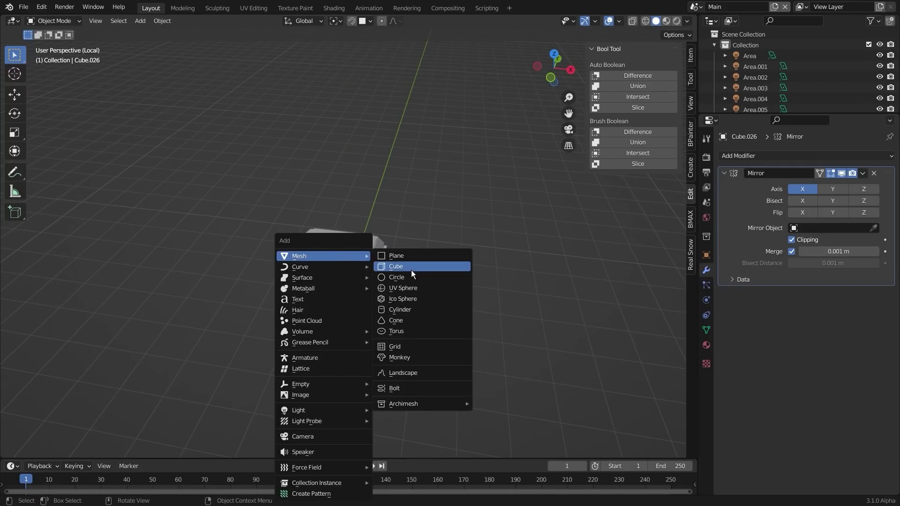
{"action": "left_click", "coordinate": [412, 268]}
{"action": "key", "text": "g"}
{"action": "key", "text": "z"}
{"action": "left_click", "coordinate": [387, 287]}
{"action": "key", "text": "Tab"}
{"action": "key", "text": "s"}
{"action": "key", "text": "z"}
{"action": "left_click", "coordinate": [370, 244]}
Step: Bevel one vertical corner edge of the flat slab into a wide chamfer
{"action": "left_click", "coordinate": [368, 226]}
{"action": "key", "text": "ctrl+b"}
{"action": "left_click", "coordinate": [472, 260]}
{"action": "scroll", "coordinate": [362, 249], "scroll_direction": "up", "scroll_amount": 2}
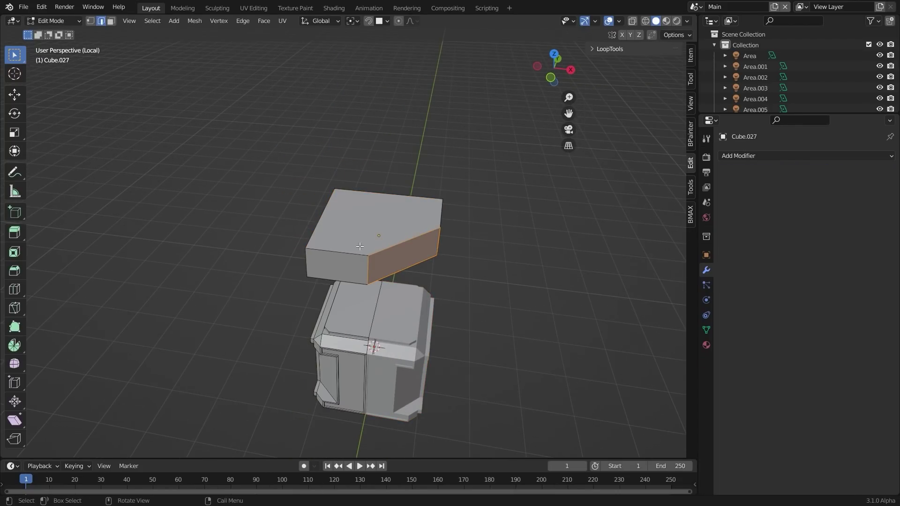
Step: Bevel all edges of the slab slightly and select its top face
{"action": "key", "text": "alt+a"}
{"action": "key", "text": "l"}
{"action": "key", "text": "ctrl+b"}
{"action": "left_click", "coordinate": [432, 323]}
{"action": "key", "text": "3"}
{"action": "left_click", "coordinate": [378, 230]}
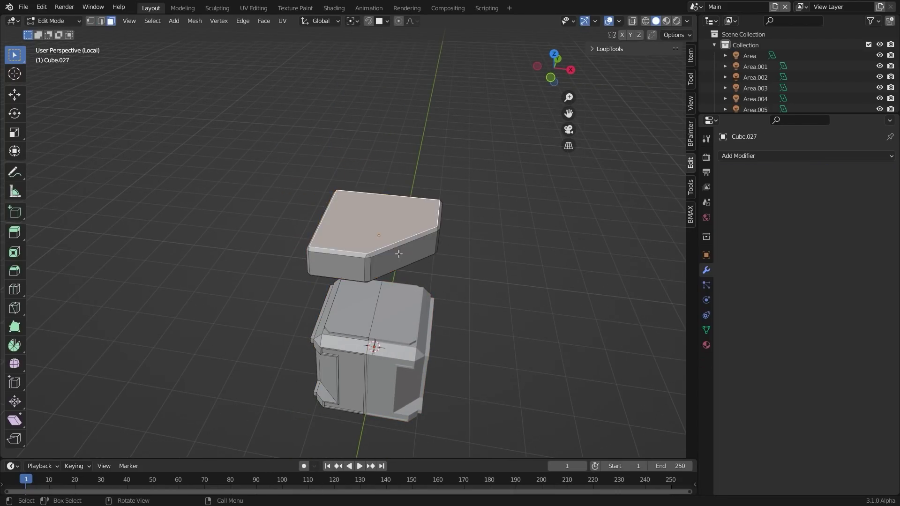
{"action": "middle_click_drag", "start_coordinate": [487, 286], "coordinate": [493, 300]}
{"action": "key", "text": "i"}
{"action": "left_click", "coordinate": [440, 286]}
{"action": "left_click", "coordinate": [413, 209]}
{"action": "middle_click_drag", "start_coordinate": [440, 287], "coordinate": [429, 192]}
{"action": "key", "text": "i"}
{"action": "left_click", "coordinate": [387, 216]}
{"action": "key", "text": "ctrl+z"}
{"action": "key", "text": "ctrl+z"}
{"action": "key", "text": "ctrl+z"}
Step: Inset the slab's top and bottom faces together and delete the inner faces
{"action": "left_click", "coordinate": [389, 197], "text": "shift"}
{"action": "key", "text": "i"}
{"action": "left_click", "coordinate": [505, 257]}
{"action": "key", "text": "x"}
{"action": "left_click", "coordinate": [501, 257]}
Step: Bridge the two open edge loops to form the inner walls of the frame
{"action": "key", "text": "2"}
{"action": "right_click", "coordinate": [340, 228]}
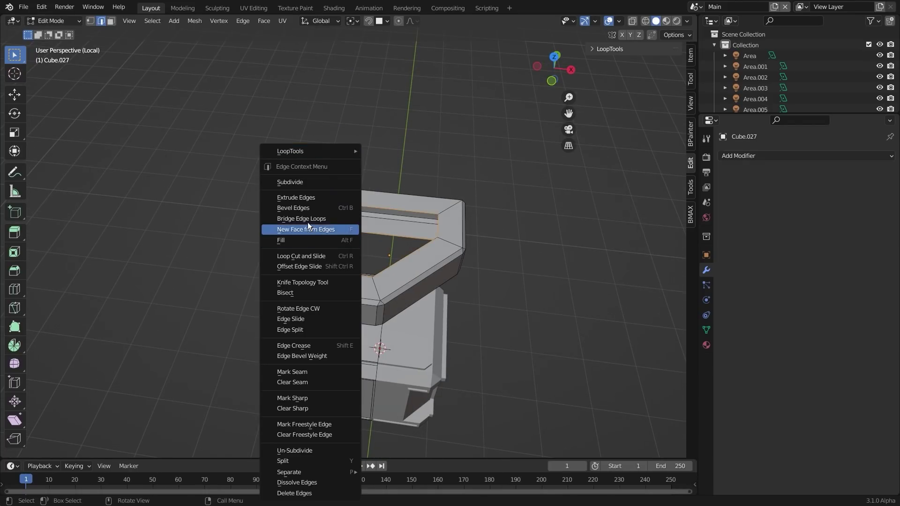
{"action": "left_click", "coordinate": [312, 220]}
{"action": "left_click", "coordinate": [306, 250], "text": "alt"}
{"action": "left_click", "coordinate": [515, 290]}
{"action": "key", "text": "Tab"}
{"action": "scroll", "coordinate": [515, 290], "scroll_direction": "down", "scroll_amount": 3}
Step: Scale the whole frame down and lower it about 1.63 m along Z onto a corner of the crate's top
{"action": "key", "text": "Tab"}
{"action": "key", "text": "ctrl+l"}
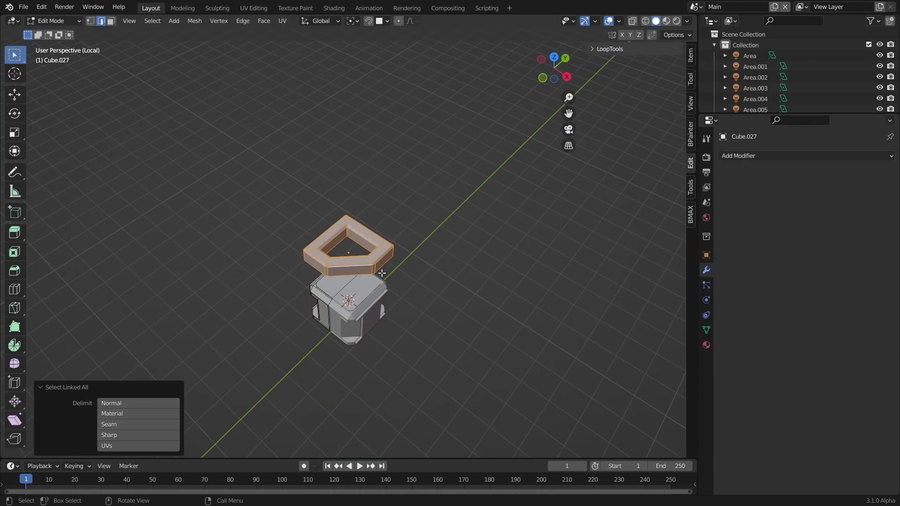
{"action": "key", "text": "KP_7"}
{"action": "scroll", "coordinate": [515, 291], "scroll_direction": "up", "scroll_amount": 2}
{"action": "key", "text": "s"}
{"action": "left_click", "coordinate": [370, 257]}
{"action": "middle_click_drag", "start_coordinate": [370, 257], "coordinate": [378, 210]}
{"action": "key", "text": "g"}
{"action": "key", "text": "z"}
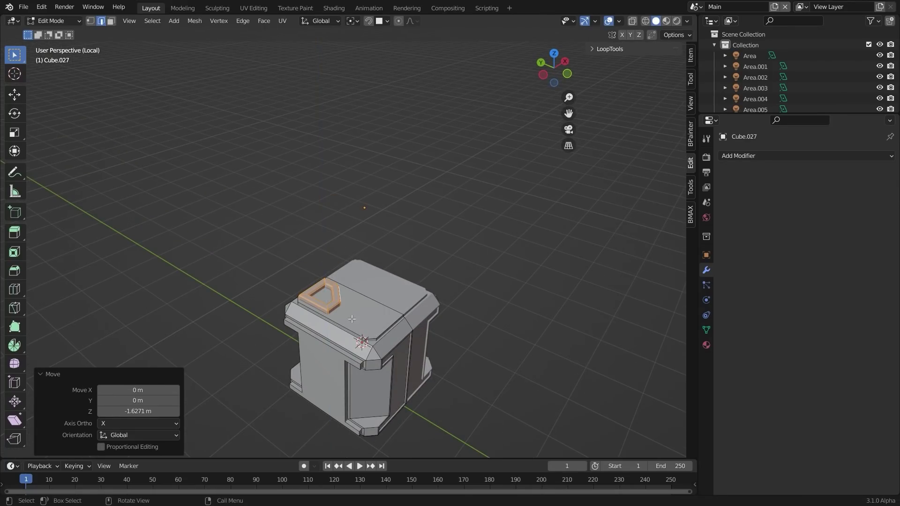
Step: Duplicate the frame along Y, scale the copy to about 0.55 and rotate it 90° in the front view
{"action": "middle_click_drag", "start_coordinate": [351, 319], "coordinate": [315, 317]}
{"action": "key", "text": "shift+d"}
{"action": "key", "text": "y"}
{"action": "key", "text": "Return"}
{"action": "key", "text": "KP_1"}
{"action": "scroll", "coordinate": [393, 338], "scroll_direction": "up", "scroll_amount": 4}
{"action": "key", "text": "s"}
{"action": "left_click", "coordinate": [390, 320]}
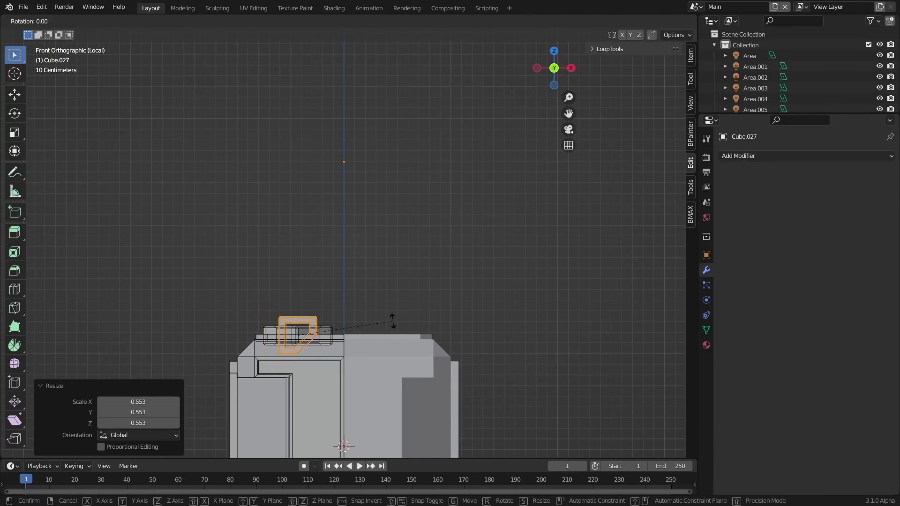
{"action": "type", "text": "90"}
{"action": "key", "text": "Return"}
Step: Move the rotated frame down to the crate's lower edge and shift it along Y against the end face
{"action": "middle_click_drag", "start_coordinate": [341, 376], "coordinate": [389, 257], "text": "shift"}
{"action": "key", "text": "g"}
{"action": "left_click", "coordinate": [394, 416]}
{"action": "key", "text": "g"}
{"action": "key", "text": "y"}
{"action": "middle_click_drag", "start_coordinate": [394, 415], "coordinate": [434, 320]}
{"action": "left_click", "coordinate": [493, 394]}
{"action": "key", "text": "Tab"}
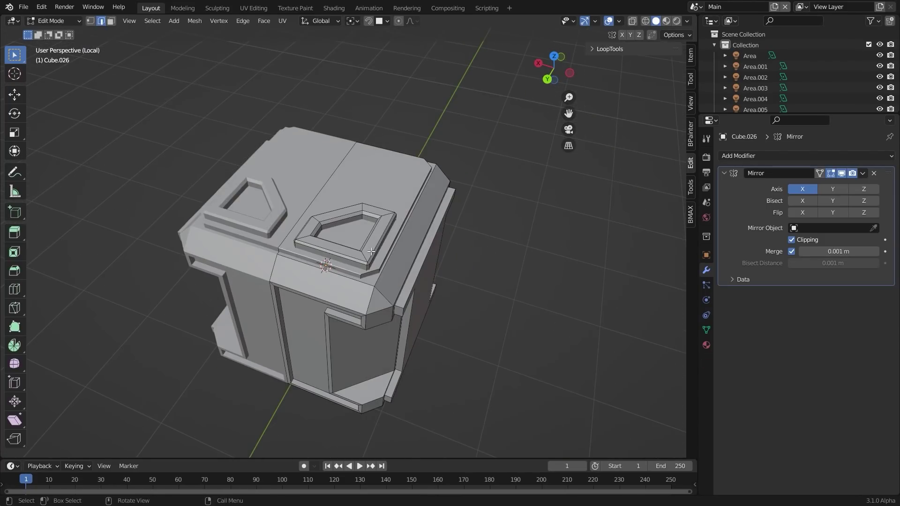
Step: Select the frame on the crate's top, scale it and reposition it
{"action": "key", "text": "l"}
{"action": "key", "text": "s"}
{"action": "left_click", "coordinate": [442, 305]}
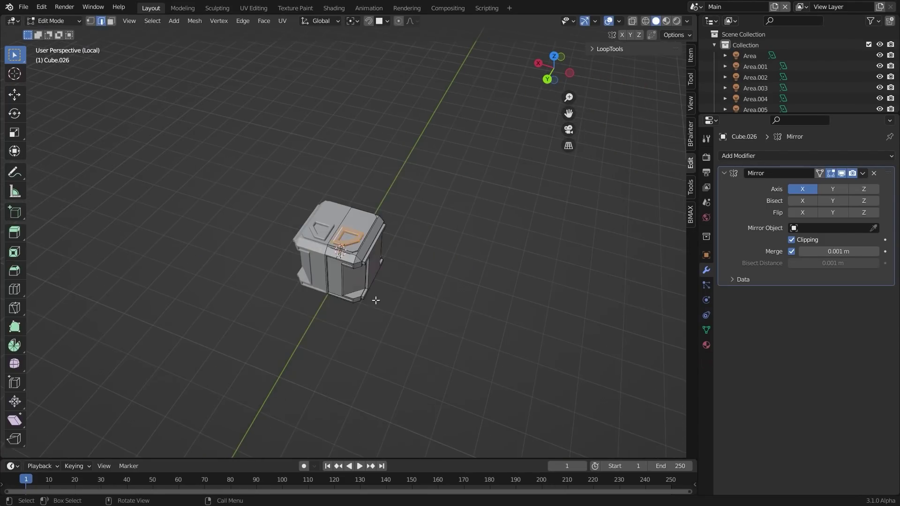
{"action": "key", "text": "g"}
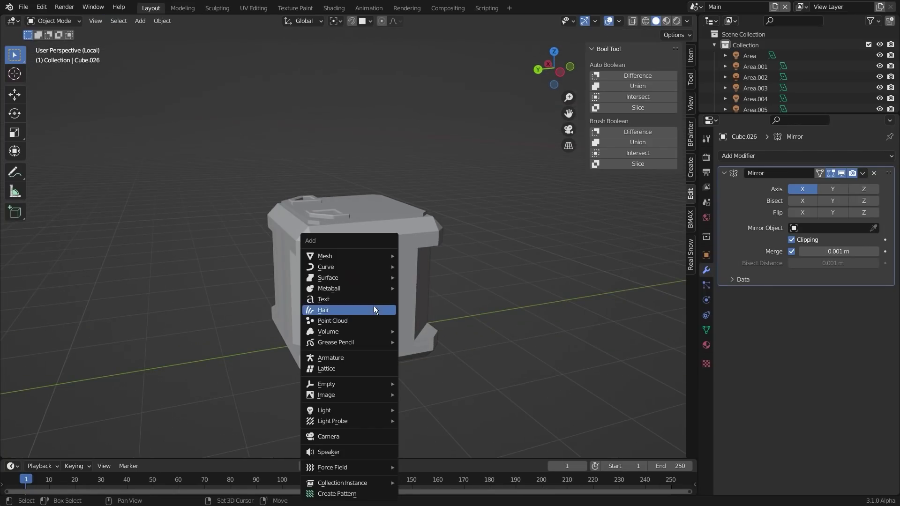
Step: Add a new cube at the crate's location and scale it down
{"action": "left_click", "coordinate": [429, 308]}
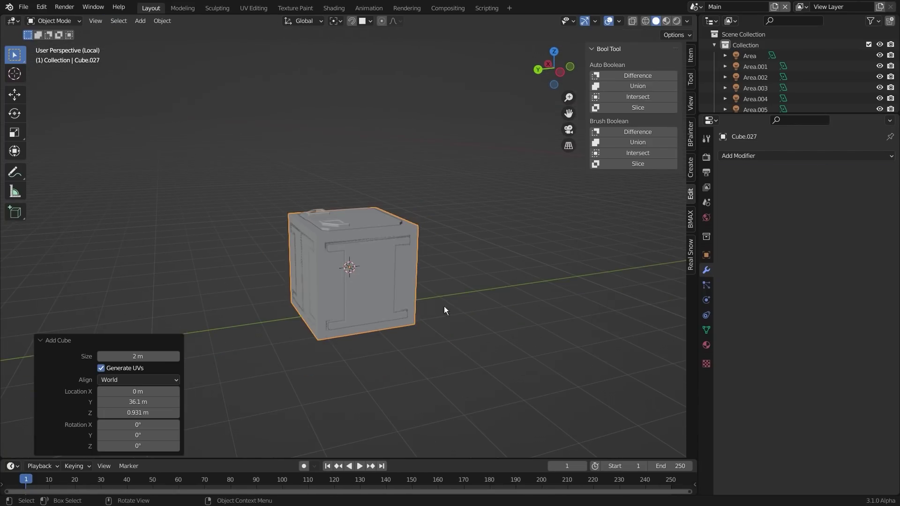
{"action": "key", "text": "s"}
{"action": "left_click", "coordinate": [410, 308]}
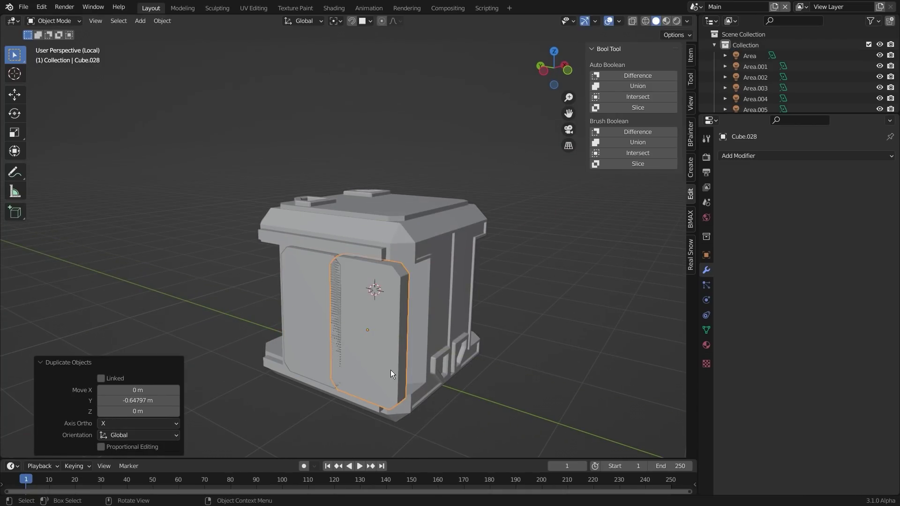
Step: Rotate the duplicated side panel 45° about Z and scale it to about 0.47 along X
{"action": "type", "text": "rz45"}
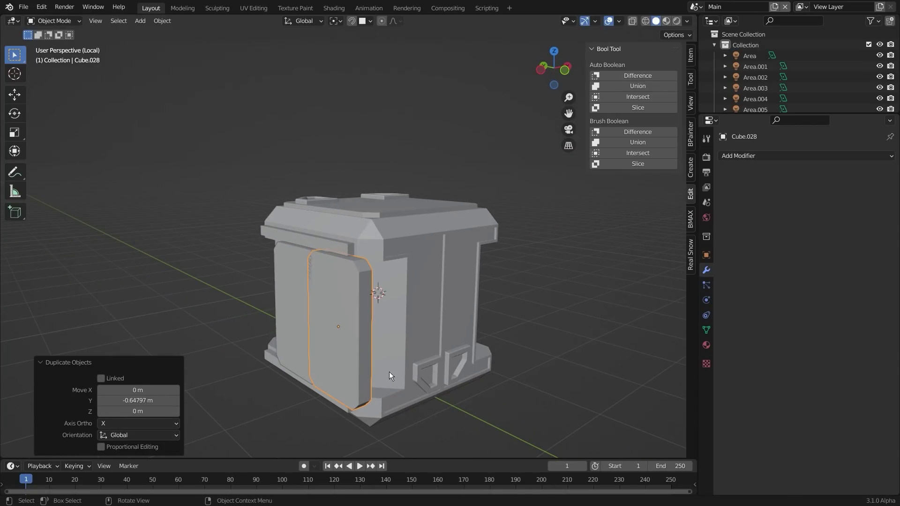
{"action": "key", "text": "Return"}
{"action": "key", "text": "s"}
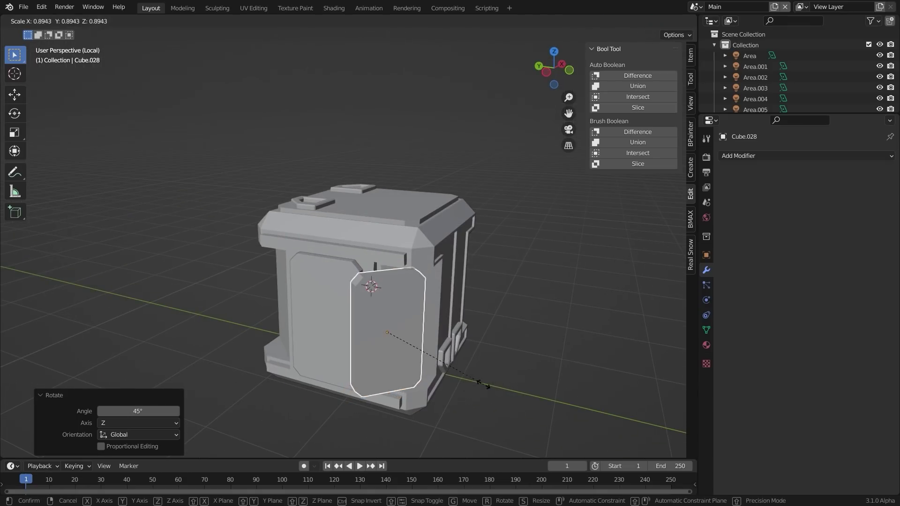
{"action": "key", "text": "x"}
{"action": "left_click", "coordinate": [429, 373]}
Step: Narrow the angled panel along its local Y axis and fit it against the crate's chamfered corner
{"action": "key", "text": "KP_7"}
{"action": "key", "text": "shift+z"}
{"action": "scroll", "coordinate": [370, 334], "scroll_direction": "up", "scroll_amount": 3}
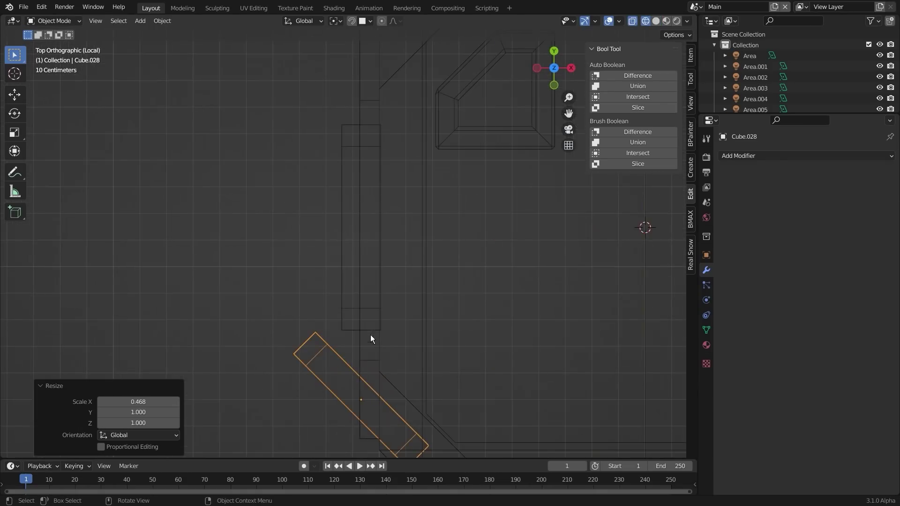
{"action": "scroll", "coordinate": [370, 334], "scroll_direction": "down", "scroll_amount": 2}
{"action": "key", "text": "s"}
{"action": "key", "text": "y"}
{"action": "key", "text": "y"}
{"action": "left_click", "coordinate": [460, 405]}
Step: Shorten the angled corner panel along Z to fit between the crate's rims
{"action": "middle_click_drag", "start_coordinate": [461, 405], "coordinate": [445, 324]}
{"action": "key", "text": "shift+z"}
{"action": "key", "text": "s"}
{"action": "key", "text": "z"}
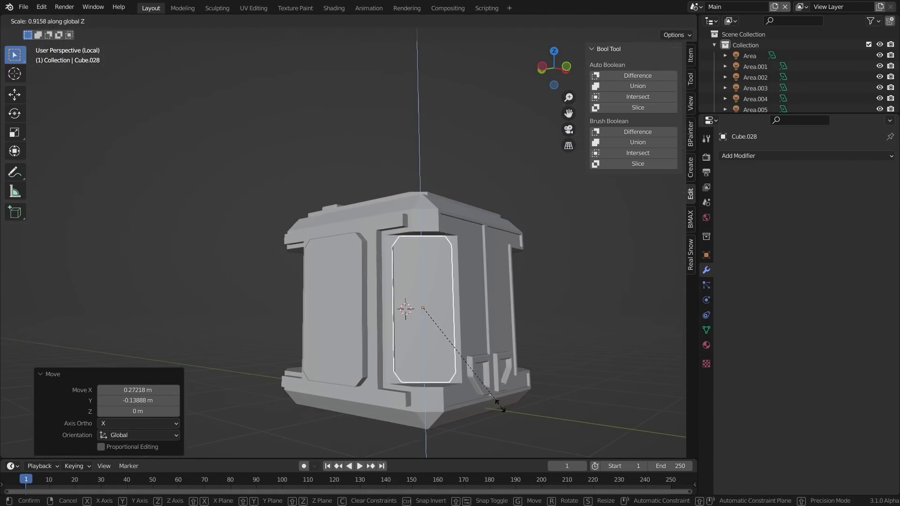
{"action": "left_click", "coordinate": [445, 328]}
Step: Duplicate the angled panel to the crate's other chamfered corner, rotate the copy 90° and move it into place
{"action": "scroll", "coordinate": [344, 270], "scroll_direction": "down", "scroll_amount": 5}
{"action": "middle_click_drag", "start_coordinate": [345, 270], "coordinate": [440, 382]}
{"action": "key", "text": "KP_7"}
{"action": "key", "text": "shift+z"}
{"action": "scroll", "coordinate": [463, 343], "scroll_direction": "up", "scroll_amount": 3}
{"action": "key", "text": "shift+d"}
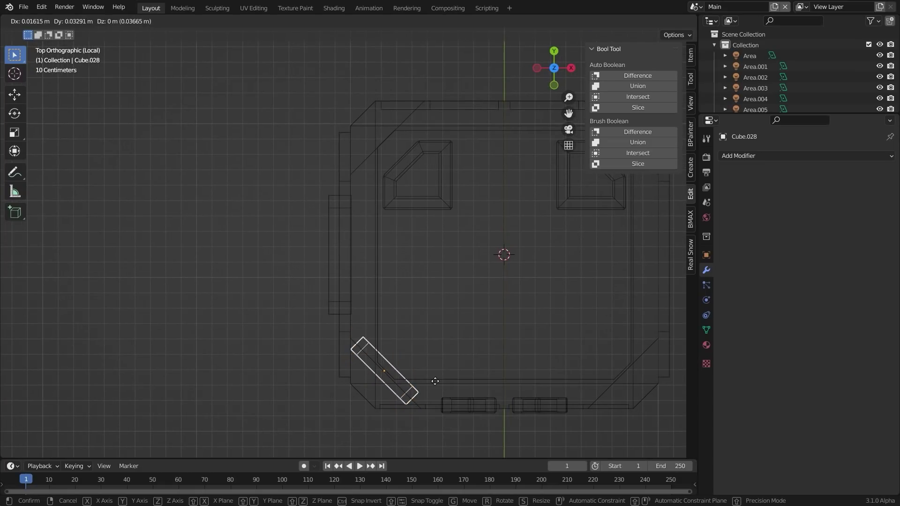
{"action": "left_click", "coordinate": [440, 175]}
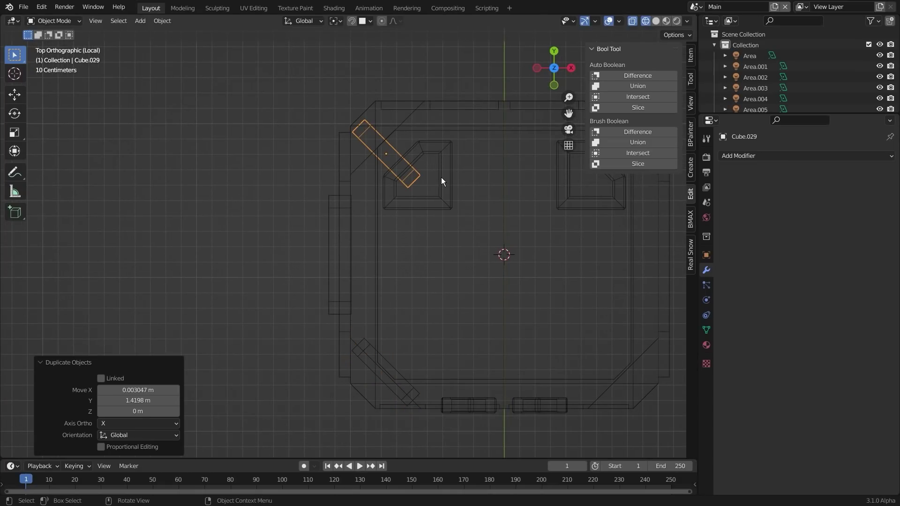
{"action": "key", "text": "9"}
{"action": "key", "text": "0"}
{"action": "key", "text": "Return"}
{"action": "key", "text": "g"}
{"action": "left_click", "coordinate": [407, 263]}
Step: Join the side panel and both corner panels into the mirrored crate object
{"action": "key", "text": "shift+z"}
{"action": "middle_click_drag", "start_coordinate": [408, 263], "coordinate": [511, 201]}
{"action": "left_click", "coordinate": [403, 316], "text": "shift"}
{"action": "left_click", "coordinate": [490, 296], "text": "shift"}
{"action": "left_click", "coordinate": [456, 242], "text": "shift"}
{"action": "key", "text": "ctrl+j"}
{"action": "scroll", "coordinate": [456, 248], "scroll_direction": "down", "scroll_amount": 7}
{"action": "middle_click_drag", "start_coordinate": [488, 323], "coordinate": [478, 303]}
Step: Duplicate the side panel's outer face, shrink the copy and move it about 0.027 m along X
{"action": "key", "text": "Tab"}
{"action": "key", "text": "3"}
{"action": "left_click", "coordinate": [422, 302]}
{"action": "key", "text": "shift+d"}
{"action": "key", "text": "Escape"}
{"action": "key", "text": "s"}
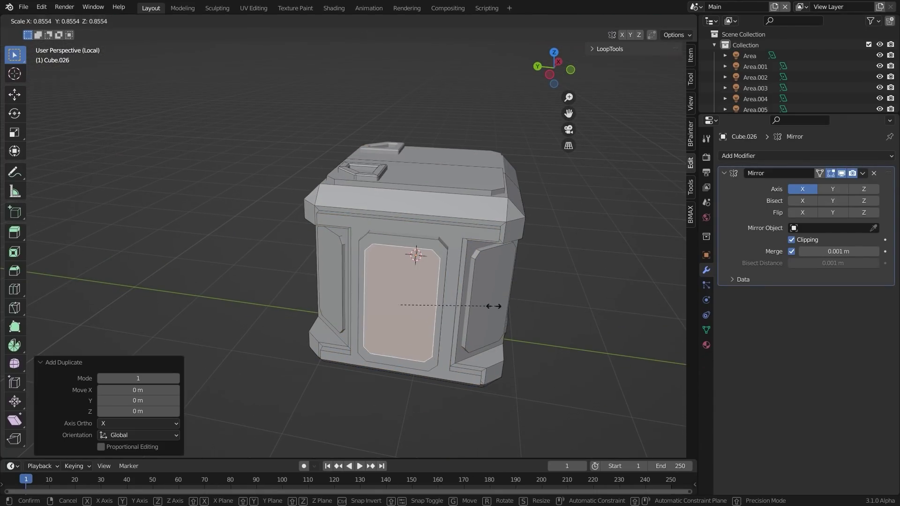
{"action": "left_click", "coordinate": [427, 315]}
{"action": "key", "text": "ctrl+l"}
{"action": "left_click", "coordinate": [415, 325]}
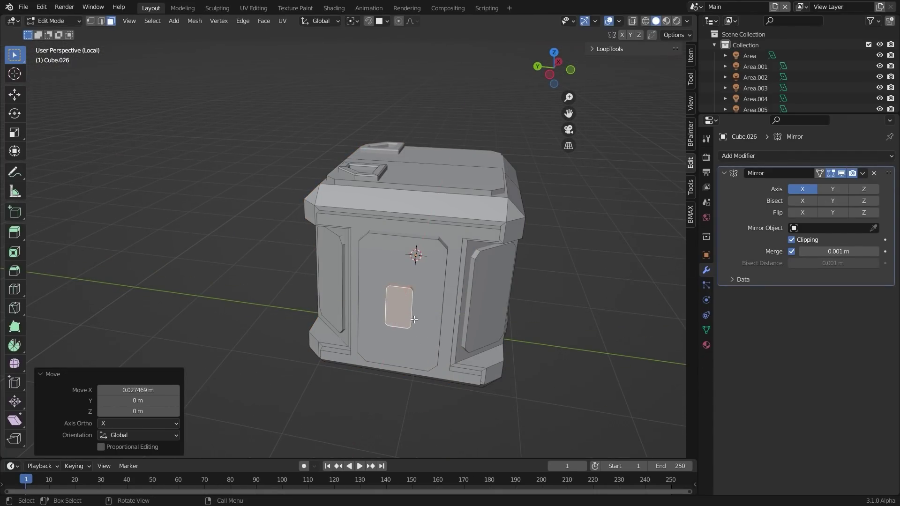
Step: Snap the 3D cursor to the small raised face on the side panel, add a small mesh knob there and adjust its Z scale
{"action": "key", "text": "shift+s"}
{"action": "left_click", "coordinate": [382, 385]}
{"action": "middle_click_drag", "start_coordinate": [379, 368], "coordinate": [369, 337], "text": "shift"}
{"action": "key", "text": "shift+a"}
{"action": "left_click", "coordinate": [367, 323]}
{"action": "key", "text": "s"}
{"action": "left_click", "coordinate": [405, 296]}
{"action": "key", "text": "s"}
{"action": "key", "text": "z"}
{"action": "left_click", "coordinate": [413, 307]}
Step: Shade the crate smooth and enable Auto Smooth at 30°
{"action": "key", "text": "Tab"}
{"action": "key", "text": "alt+a"}
{"action": "scroll", "coordinate": [394, 265], "scroll_direction": "down", "scroll_amount": 4}
{"action": "middle_click_drag", "start_coordinate": [389, 263], "coordinate": [409, 268]}
{"action": "left_click", "coordinate": [706, 330]}
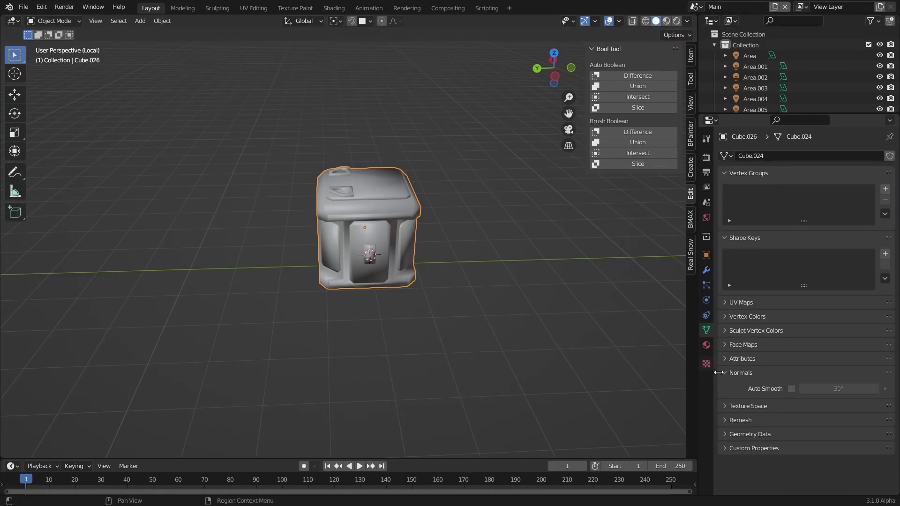
{"action": "left_click", "coordinate": [792, 389]}
{"action": "middle_click_drag", "start_coordinate": [462, 244], "coordinate": [436, 249]}
{"action": "scroll", "coordinate": [436, 248], "scroll_direction": "up", "scroll_amount": 3}
Step: Add a Bevel modifier to the crate with an amount of 0.48 m and 4 segments, and save the file
{"action": "left_click", "coordinate": [706, 270]}
{"action": "left_click", "coordinate": [743, 156]}
{"action": "left_click", "coordinate": [680, 196]}
{"action": "left_click_drag", "start_coordinate": [858, 335], "coordinate": [876, 335]}
{"action": "scroll", "coordinate": [422, 244], "scroll_direction": "down", "scroll_amount": 4}
{"action": "middle_click_drag", "start_coordinate": [422, 262], "coordinate": [394, 263]}
{"action": "key", "text": "ctrl+s"}
Step: Duplicate the crate along Y and rotate both crates about Z so they face different directions
{"action": "key", "text": "shift+d"}
{"action": "key", "text": "y"}
{"action": "left_click", "coordinate": [551, 291]}
{"action": "key", "text": "r"}
{"action": "key", "text": "z"}
{"action": "left_click", "coordinate": [527, 312]}
{"action": "left_click", "coordinate": [394, 250]}
{"action": "key", "text": "r"}
{"action": "key", "text": "z"}
{"action": "left_click", "coordinate": [497, 293]}
{"action": "left_click", "coordinate": [516, 296]}
{"action": "key", "text": "r"}
{"action": "key", "text": "z"}
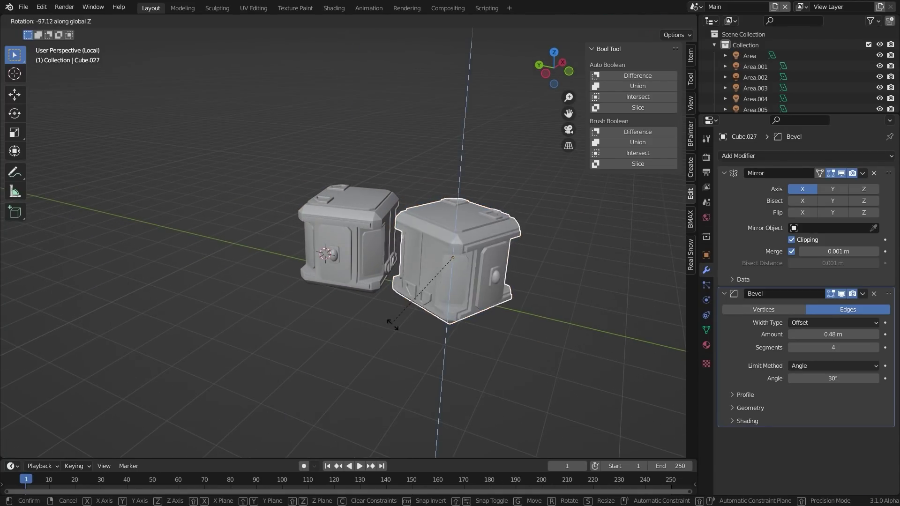
{"action": "left_click", "coordinate": [418, 323]}
Step: Duplicate a third crate, rotate it 90° about X and raise it along Z onto the other two
{"action": "key", "text": "KP_7"}
{"action": "key", "text": "shift+d"}
{"action": "left_click", "coordinate": [393, 292]}
{"action": "key", "text": "x"}
{"action": "key", "text": "9"}
{"action": "key", "text": "0"}
{"action": "key", "text": "Return"}
{"action": "middle_click_drag", "start_coordinate": [446, 342], "coordinate": [358, 325]}
{"action": "key", "text": "g"}
{"action": "key", "text": "z"}
{"action": "left_click", "coordinate": [338, 262]}
Step: Turn the upper crate about Z so it rests at a varied angle on the stack
{"action": "middle_click_drag", "start_coordinate": [338, 263], "coordinate": [263, 255]}
{"action": "key", "text": "r"}
{"action": "left_click", "coordinate": [508, 263]}
{"action": "key", "text": "r"}
{"action": "key", "text": "z"}
{"action": "left_click", "coordinate": [353, 272]}
Step: Move the three-crate stack into the hangar, rotate it about -62.9° around Z, scale it down and adjust its height
{"action": "key", "text": "a"}
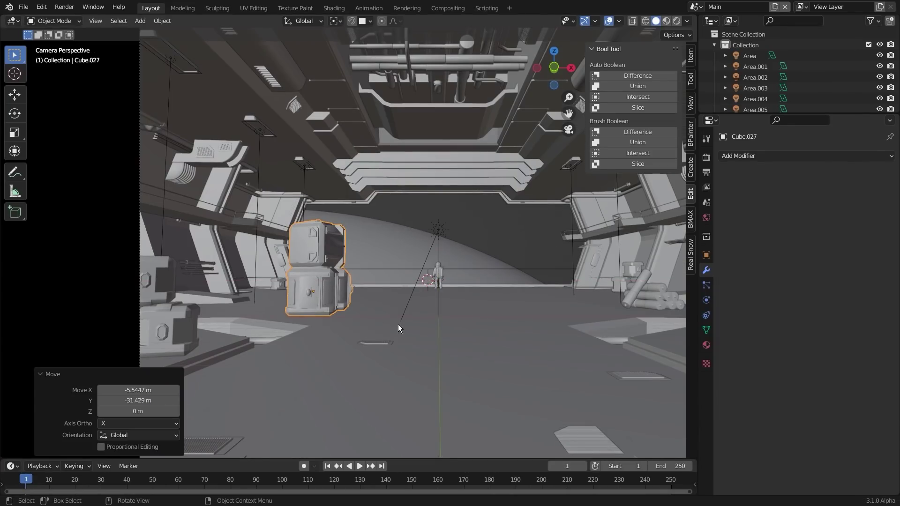
{"action": "key", "text": "r"}
{"action": "key", "text": "z"}
{"action": "left_click", "coordinate": [321, 333]}
{"action": "key", "text": "s"}
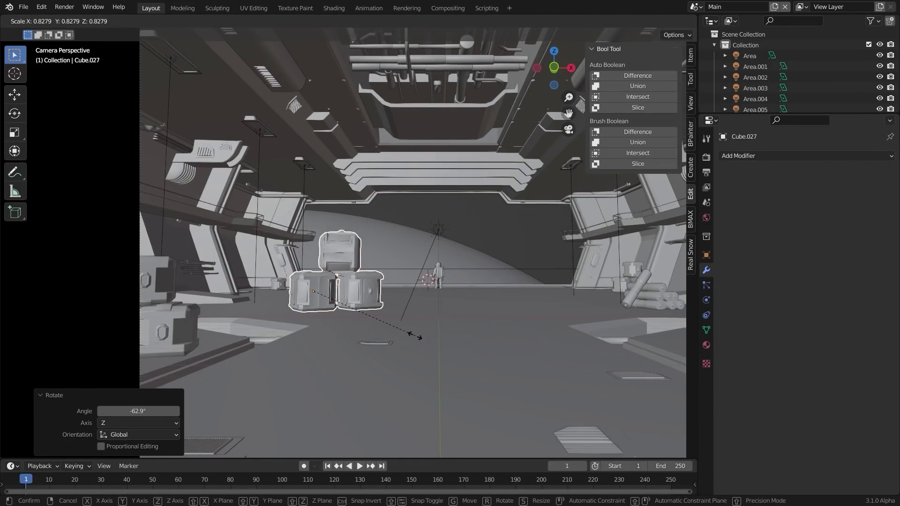
{"action": "left_click", "coordinate": [394, 331]}
{"action": "key", "text": "g"}
{"action": "key", "text": "z"}
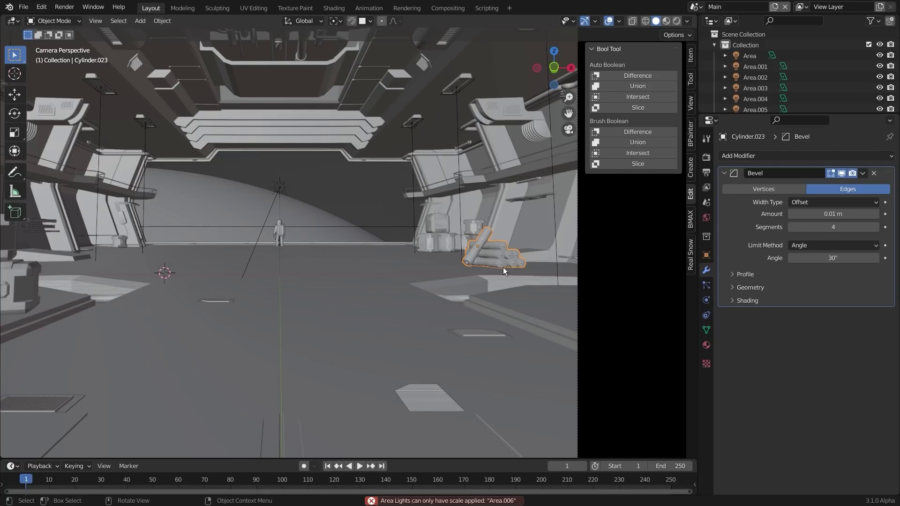
Step: Add a cylinder mesh to the hangar scene and isolate it in local view
{"action": "key", "text": "slash"}
{"action": "middle_click_drag", "start_coordinate": [504, 267], "coordinate": [481, 293]}
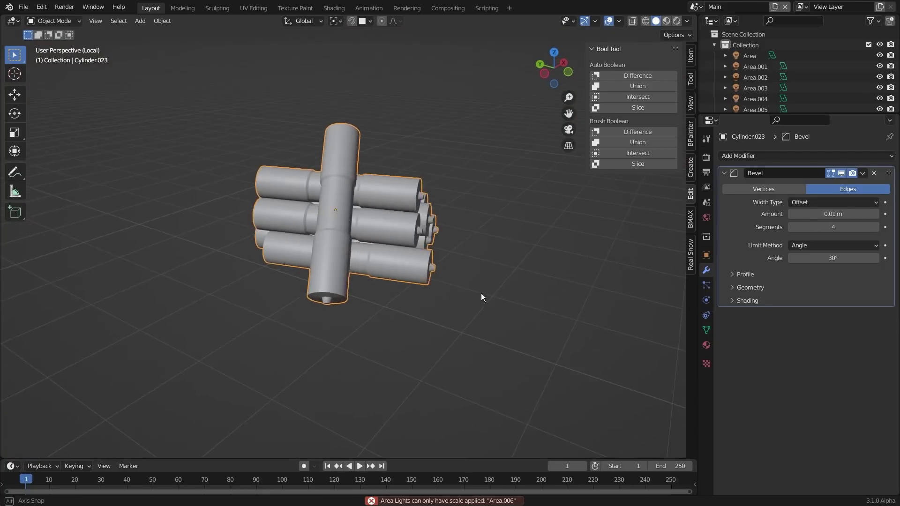
{"action": "key", "text": "slash"}
{"action": "scroll", "coordinate": [428, 280], "scroll_direction": "down", "scroll_amount": 2}
{"action": "middle_click_drag", "start_coordinate": [429, 280], "coordinate": [424, 288]}
{"action": "key", "text": "shift+a"}
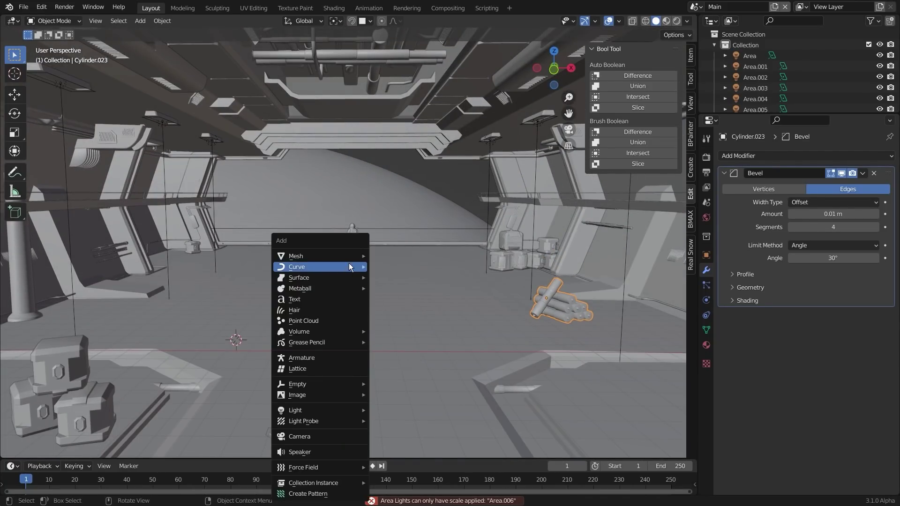
{"action": "mouse_move", "coordinate": [350, 256]}
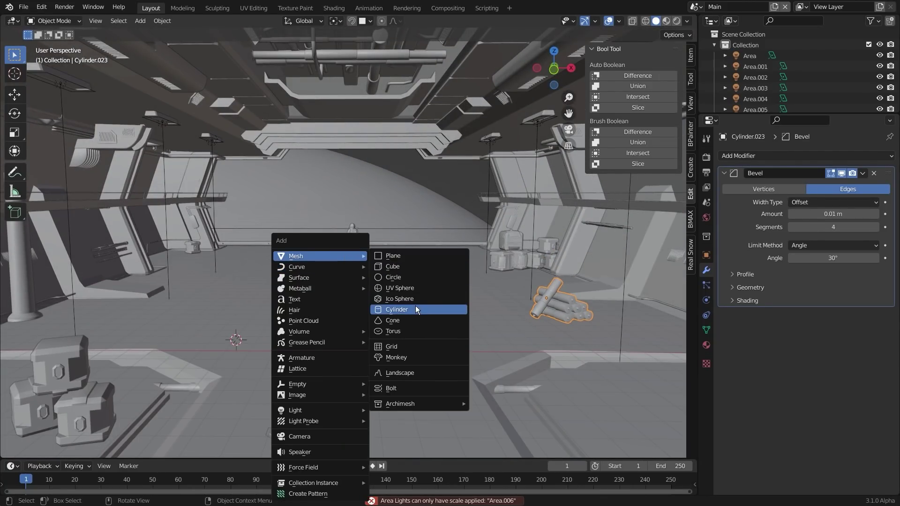
{"action": "left_click", "coordinate": [415, 309]}
{"action": "key", "text": "slash"}
{"action": "scroll", "coordinate": [408, 299], "scroll_direction": "down", "scroll_amount": 9}
Step: Rotate the cylinder 90° about X and scale it along Y into a long, slim tube
{"action": "key", "text": "r"}
{"action": "key", "text": "y"}
{"action": "middle_click_drag", "start_coordinate": [436, 321], "coordinate": [375, 323]}
{"action": "key", "text": "x"}
{"action": "key", "text": "9"}
{"action": "key", "text": "0"}
{"action": "key", "text": "Return"}
{"action": "key", "text": "s"}
{"action": "key", "text": "y"}
{"action": "left_click", "coordinate": [633, 349]}
{"action": "key", "text": "s"}
Step: Inset both end faces of the tube and extrude them outward along Y into narrow stubs
{"action": "key", "text": "Tab"}
{"action": "mouse_move", "coordinate": [228, 305]}
{"action": "middle_mouse_down"}
{"action": "mouse_move", "coordinate": [257, 299]}
{"action": "mouse_move", "coordinate": [225, 287]}
{"action": "middle_mouse_up"}
{"action": "left_click", "coordinate": [236, 272]}
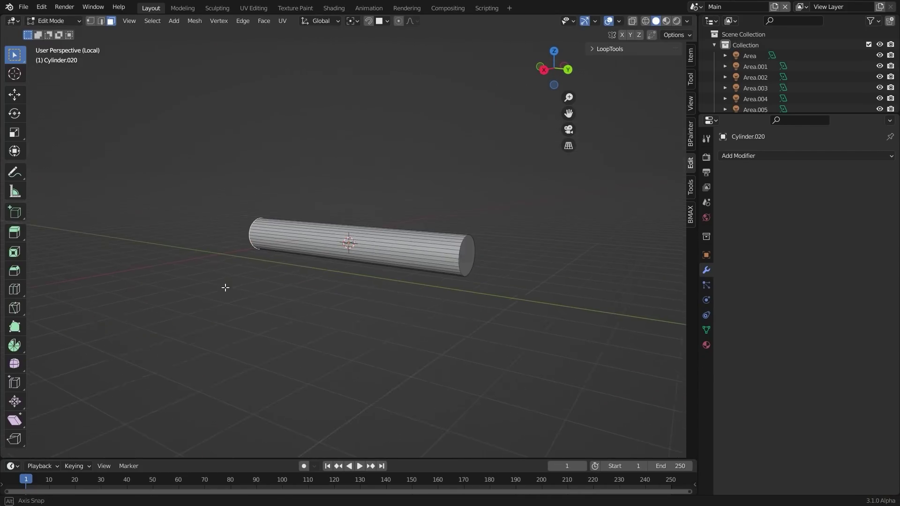
{"action": "key", "text": "i"}
{"action": "left_click", "coordinate": [523, 316]}
{"action": "middle_click_drag", "start_coordinate": [523, 316], "coordinate": [537, 319]}
{"action": "key", "text": "e"}
{"action": "right_click", "coordinate": [536, 319]}
{"action": "key", "text": "s"}
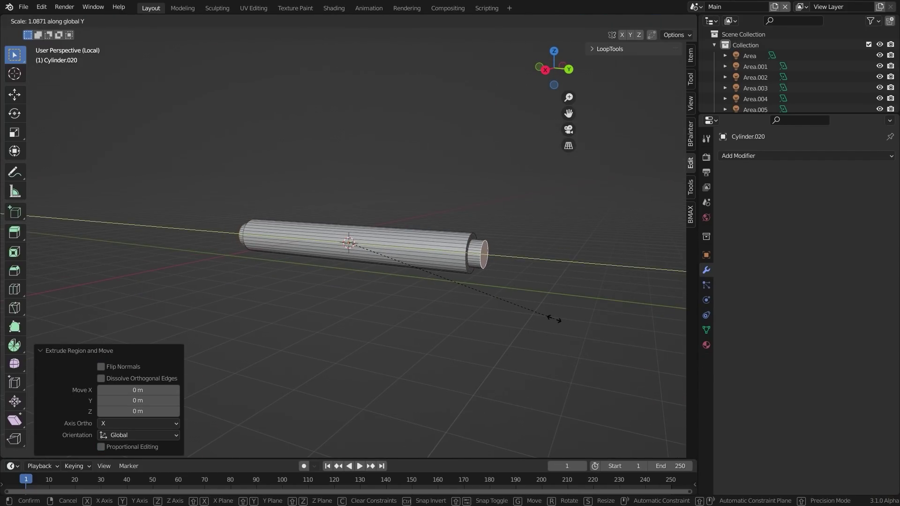
{"action": "left_click", "coordinate": [553, 318]}
{"action": "left_click", "coordinate": [558, 320]}
Step: Select two bands of faces around the tube and extrude them inward along their normals as recesses
{"action": "middle_click_drag", "start_coordinate": [295, 255], "coordinate": [329, 254]}
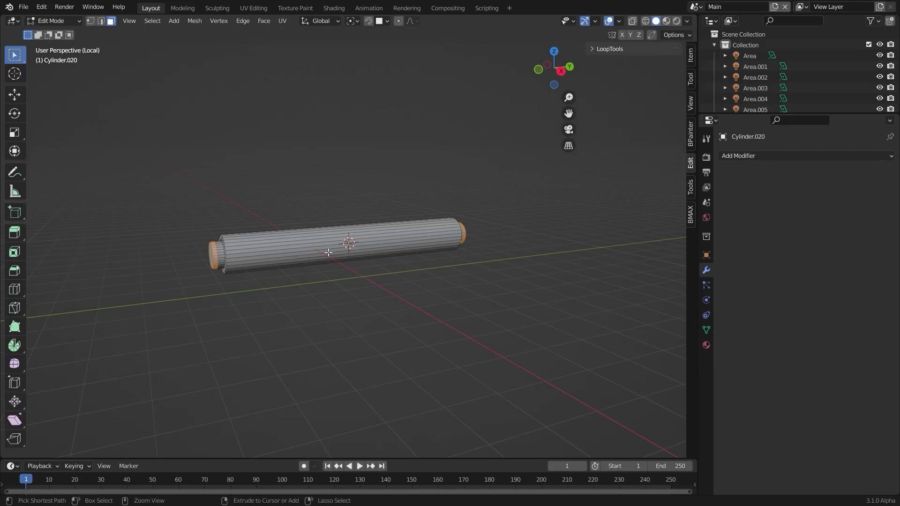
{"action": "left_click", "coordinate": [408, 246], "text": "alt+shift"}
{"action": "scroll", "coordinate": [450, 281], "scroll_direction": "up", "scroll_amount": 2}
{"action": "key", "text": "alt+e"}
{"action": "left_click", "coordinate": [494, 315]}
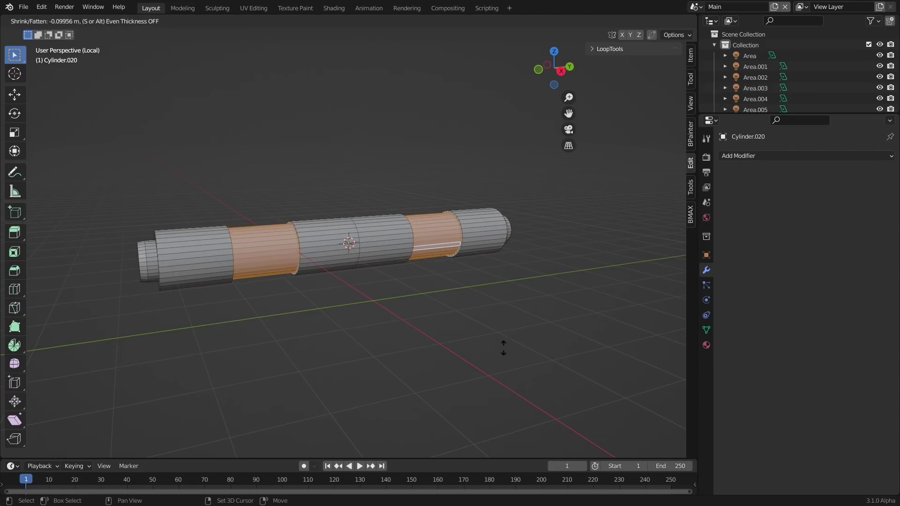
{"action": "left_click", "coordinate": [502, 338]}
Step: Shade the tube smooth and add a Bevel modifier to it
{"action": "key", "text": "Tab"}
{"action": "middle_click_drag", "start_coordinate": [364, 300], "coordinate": [276, 312]}
{"action": "right_click", "coordinate": [374, 240]}
{"action": "left_click", "coordinate": [374, 237]}
{"action": "left_click", "coordinate": [750, 156]}
{"action": "left_click", "coordinate": [677, 197]}
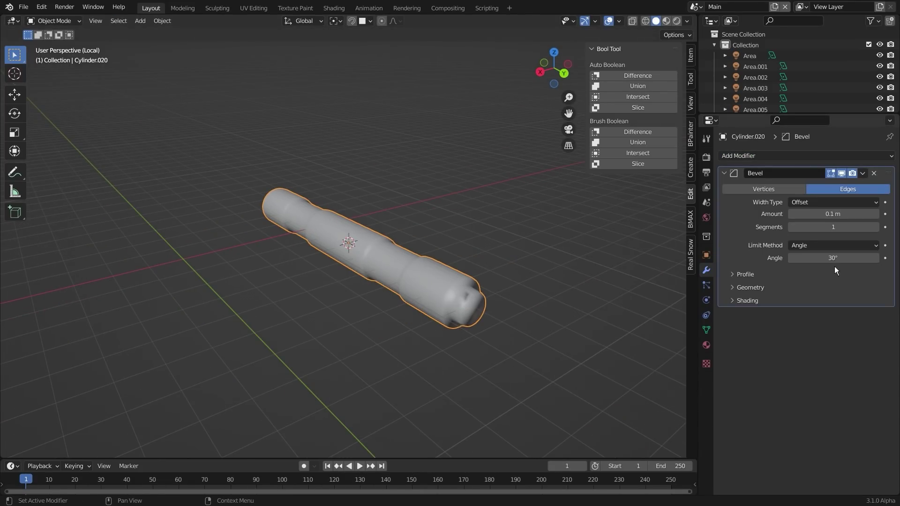
Step: Enable Auto Smooth on the tube and set its bevel to 5 segments
{"action": "left_click", "coordinate": [707, 330]}
{"action": "left_click", "coordinate": [707, 270]}
{"action": "left_click", "coordinate": [876, 226]}
{"action": "left_click", "coordinate": [876, 227]}
{"action": "left_click", "coordinate": [876, 227]}
{"action": "left_click", "coordinate": [875, 226]}
Step: Inset the tube's end cap, extrude it and scale the new face for extra detail
{"action": "middle_click_drag", "start_coordinate": [323, 282], "coordinate": [539, 324]}
{"action": "key", "text": "Tab"}
{"action": "left_click", "coordinate": [390, 330]}
{"action": "key", "text": "i"}
{"action": "left_click", "coordinate": [481, 375]}
{"action": "key", "text": "e"}
{"action": "left_click", "coordinate": [480, 377]}
{"action": "key", "text": "s"}
{"action": "left_click", "coordinate": [450, 362]}
{"action": "key", "text": "Tab"}
Step: Cut edge loops around the tube's middle section and form a narrow raised ring there
{"action": "scroll", "coordinate": [349, 239], "scroll_direction": "up", "scroll_amount": 2}
{"action": "key", "text": "Tab"}
{"action": "key", "text": "ctrl+r"}
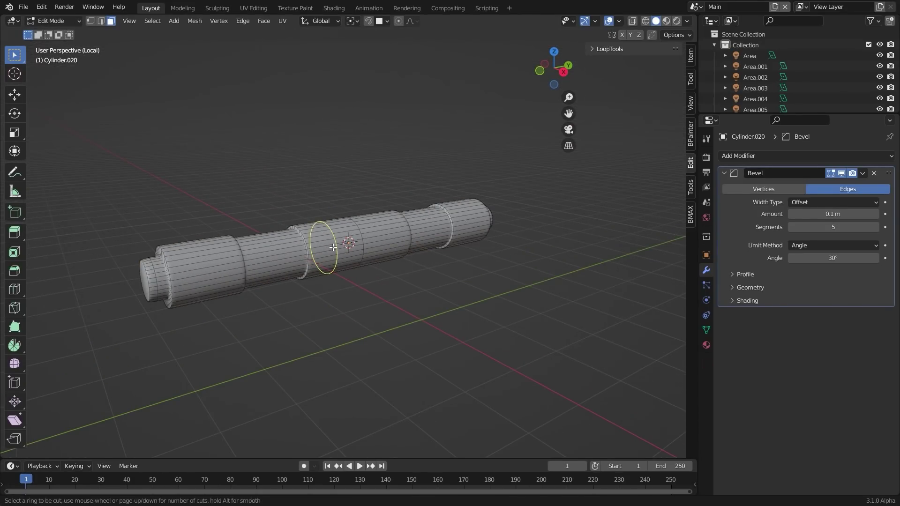
{"action": "left_click", "coordinate": [411, 280]}
{"action": "left_click", "coordinate": [363, 271]}
{"action": "key", "text": "Tab"}
{"action": "left_click", "coordinate": [363, 272]}
{"action": "scroll", "coordinate": [346, 263], "scroll_direction": "down", "scroll_amount": 2}
Step: Select the finished canister and rotate it slightly in top view
{"action": "left_click", "coordinate": [322, 246]}
{"action": "middle_click_drag", "start_coordinate": [398, 268], "coordinate": [328, 314]}
{"action": "key", "text": "KP_7"}
{"action": "middle_click_drag", "start_coordinate": [455, 265], "coordinate": [435, 183], "text": "shift"}
{"action": "key", "text": "r"}
{"action": "left_click", "coordinate": [536, 290]}
Step: Duplicate the canister twice side by side, rotate the copies slightly and move the last about 0.13 m in X and 0.70 m in Y
{"action": "key", "text": "shift+d"}
{"action": "left_click", "coordinate": [483, 292]}
{"action": "key", "text": "r"}
{"action": "left_click", "coordinate": [500, 295]}
{"action": "left_click", "coordinate": [468, 316]}
{"action": "key", "text": "r"}
{"action": "left_click", "coordinate": [473, 313]}
{"action": "key", "text": "g"}
{"action": "left_click", "coordinate": [475, 300]}
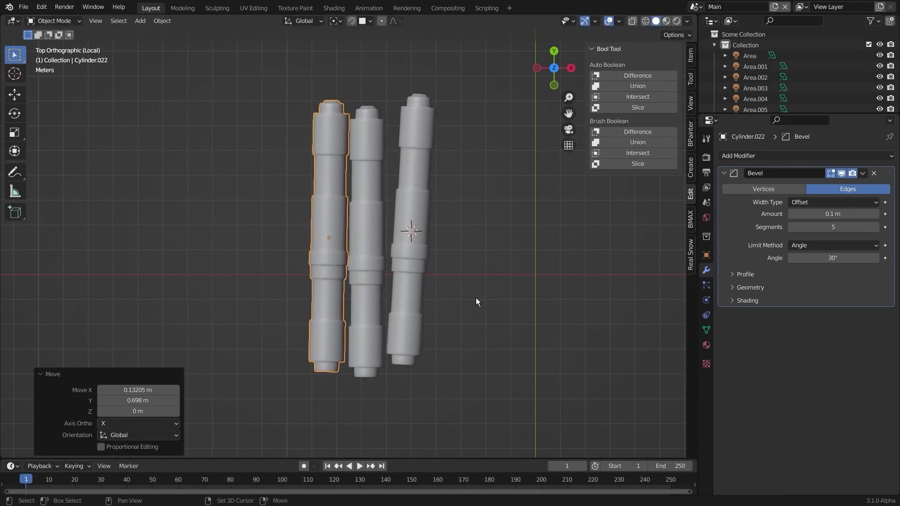
Step: Duplicate two more canisters to extend the row to five, offsetting the last about -1.58 m in X and 0.87 m in Y
{"action": "key", "text": "shift+d"}
{"action": "left_click", "coordinate": [435, 313]}
{"action": "key", "text": "r"}
{"action": "key", "text": "shift+d"}
{"action": "left_click", "coordinate": [415, 290]}
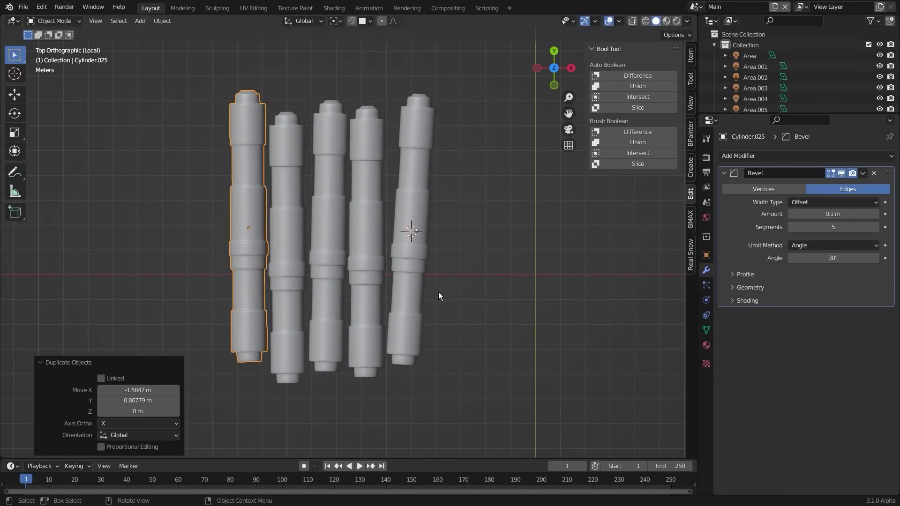
Step: Duplicate three canisters upward as a second layer and rotate the copies about -4.21° around Z
{"action": "key", "text": "r"}
{"action": "left_click", "coordinate": [440, 299]}
{"action": "middle_click_drag", "start_coordinate": [506, 333], "coordinate": [453, 302]}
{"action": "left_click", "coordinate": [392, 297], "text": "shift"}
{"action": "left_click", "coordinate": [426, 290], "text": "shift"}
{"action": "middle_click_drag", "start_coordinate": [467, 340], "coordinate": [443, 322]}
{"action": "key", "text": "shift+d"}
{"action": "key", "text": "z"}
{"action": "left_click", "coordinate": [445, 284]}
{"action": "key", "text": "r"}
{"action": "key", "text": "z"}
{"action": "left_click", "coordinate": [499, 309]}
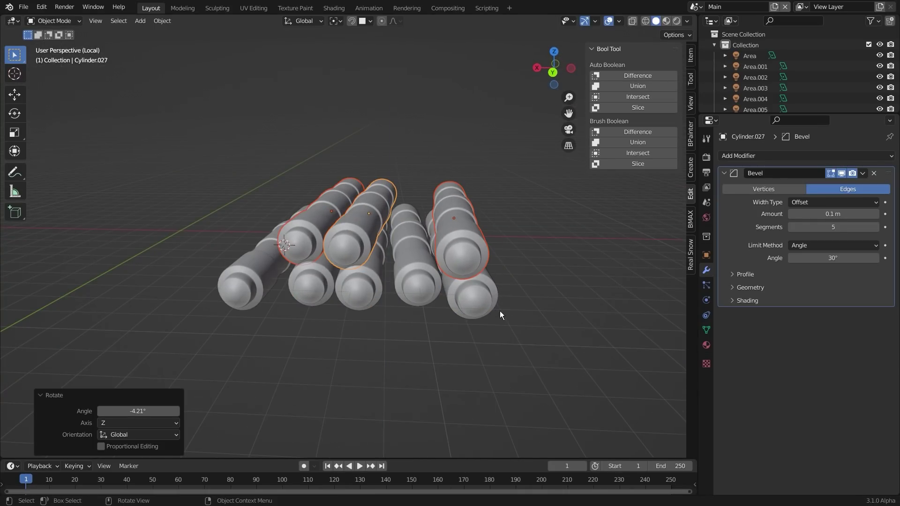
Step: In top view, move and slightly rotate the upper canisters individually so they lie irregularly across the bottom row
{"action": "key", "text": "KP_7"}
{"action": "left_click", "coordinate": [360, 292]}
{"action": "key", "text": "g"}
{"action": "left_click", "coordinate": [407, 297]}
{"action": "left_click", "coordinate": [328, 298]}
{"action": "key", "text": "g"}
{"action": "left_click", "coordinate": [367, 299]}
{"action": "key", "text": "r"}
{"action": "left_click", "coordinate": [250, 299]}
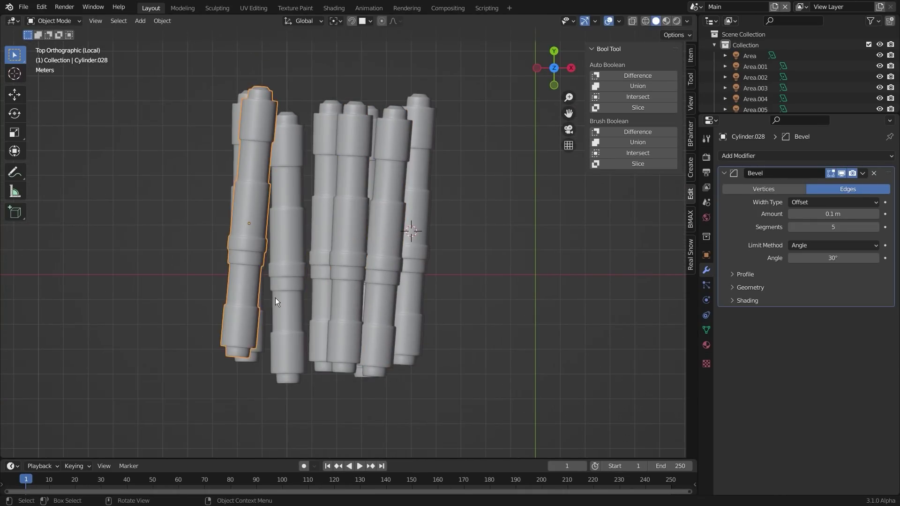
{"action": "key", "text": "r"}
{"action": "left_click", "coordinate": [328, 330]}
{"action": "key", "text": "g"}
{"action": "left_click", "coordinate": [362, 346]}
Step: Lower and nudge the upper canisters so each rests against the canisters beneath it
{"action": "middle_click_drag", "start_coordinate": [362, 346], "coordinate": [413, 257]}
{"action": "left_click", "coordinate": [360, 239]}
{"action": "key", "text": "KP_3"}
{"action": "scroll", "coordinate": [343, 256], "scroll_direction": "up", "scroll_amount": 3}
{"action": "key", "text": "ctrl+shift+KP_1"}
{"action": "key", "text": "g"}
{"action": "key", "text": "z"}
{"action": "left_click", "coordinate": [413, 266]}
{"action": "left_click", "coordinate": [402, 202]}
{"action": "middle_click_drag", "start_coordinate": [407, 220], "coordinate": [427, 232]}
{"action": "key", "text": "g"}
{"action": "left_click", "coordinate": [434, 233]}
{"action": "left_click", "coordinate": [515, 202]}
{"action": "key", "text": "g"}
{"action": "middle_click_drag", "start_coordinate": [515, 206], "coordinate": [525, 276]}
{"action": "left_click", "coordinate": [499, 220]}
{"action": "scroll", "coordinate": [520, 286], "scroll_direction": "down", "scroll_amount": 4}
Step: Duplicate one canister, rotate it freely into a tilted crosswise position and move it to lean over the pile
{"action": "key", "text": "shift+d"}
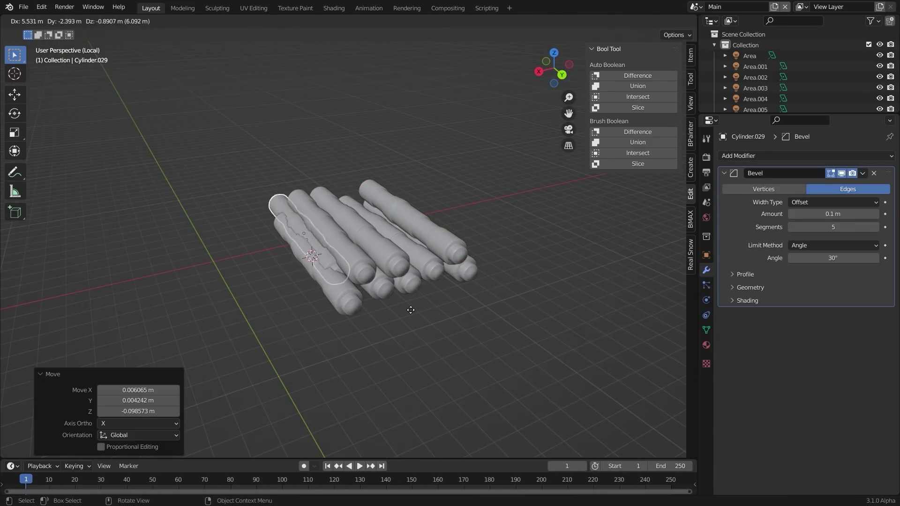
{"action": "left_click", "coordinate": [419, 322]}
{"action": "key", "text": "r"}
{"action": "key", "text": "r"}
{"action": "left_click", "coordinate": [456, 307]}
{"action": "key", "text": "r"}
{"action": "left_click", "coordinate": [492, 298]}
{"action": "key", "text": "r"}
{"action": "key", "text": "r"}
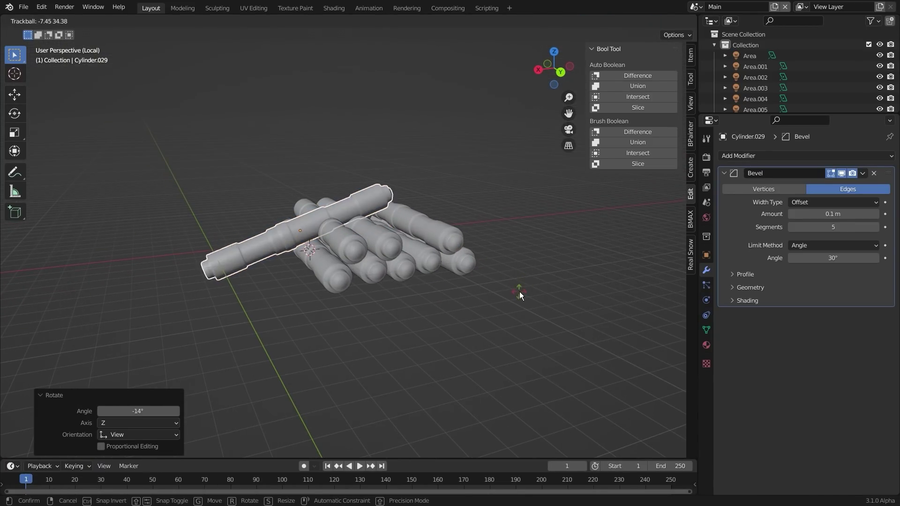
{"action": "left_click", "coordinate": [534, 303]}
{"action": "key", "text": "KP_1"}
{"action": "key", "text": "g"}
{"action": "left_click", "coordinate": [537, 292]}
Step: In camera view, scale down the whole canister pile and set it on the hangar floor near the crates, lowering it about 0.81 m
{"action": "key", "text": "a"}
{"action": "key", "text": "KP_Divide"}
{"action": "key", "text": "KP_0"}
{"action": "key", "text": "g"}
{"action": "left_click", "coordinate": [558, 292]}
{"action": "key", "text": "s"}
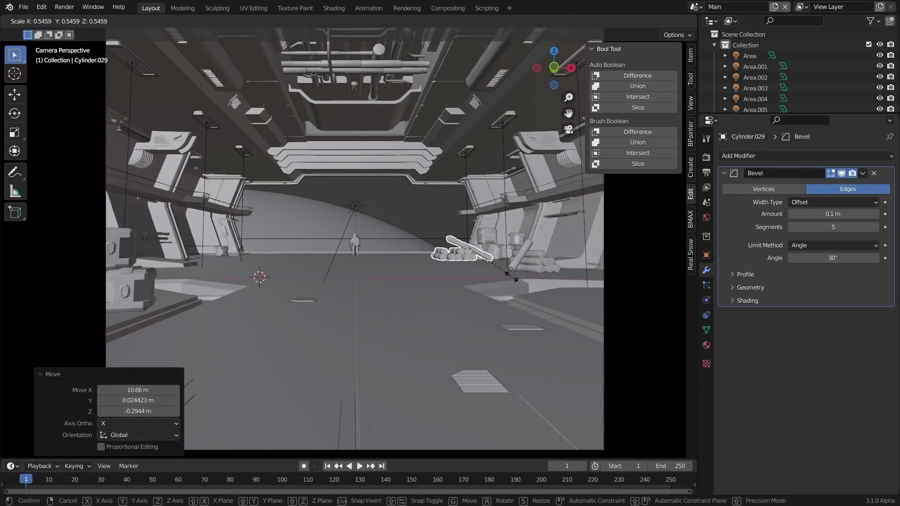
{"action": "left_click", "coordinate": [526, 279]}
{"action": "key", "text": "g"}
{"action": "left_click", "coordinate": [562, 296]}
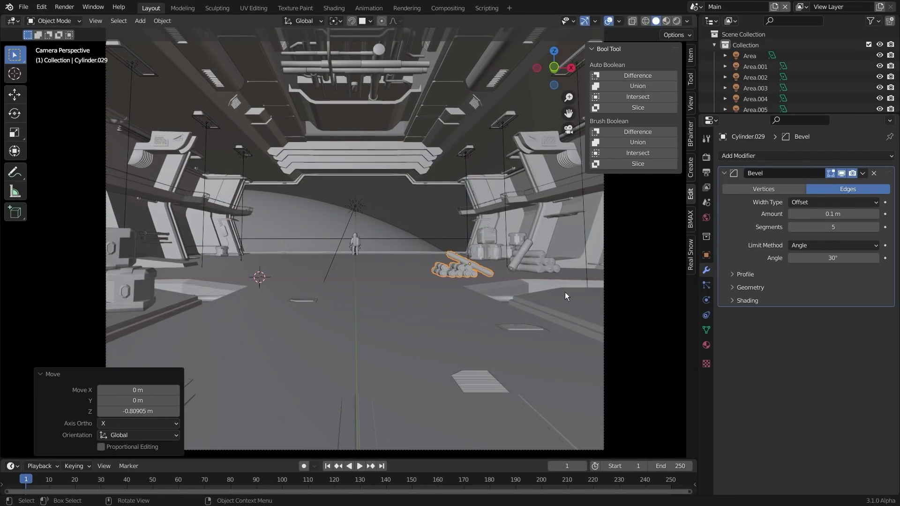
{"action": "left_click", "coordinate": [534, 299]}
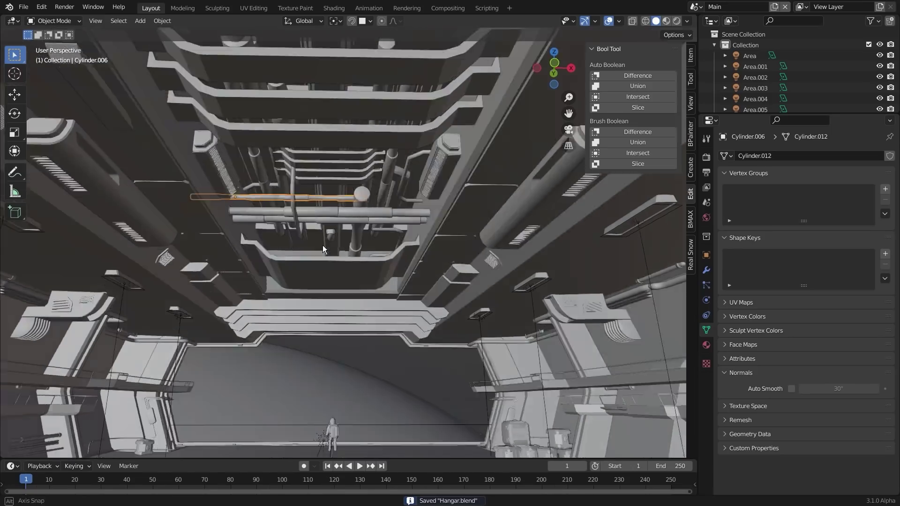
Step: Add a 2 m plane, isolate it in top view and reduce its mesh to a single vertex
{"action": "middle_click_drag", "start_coordinate": [322, 246], "coordinate": [295, 168]}
{"action": "middle_click_drag", "start_coordinate": [238, 204], "coordinate": [227, 229]}
{"action": "key", "text": "shift+a"}
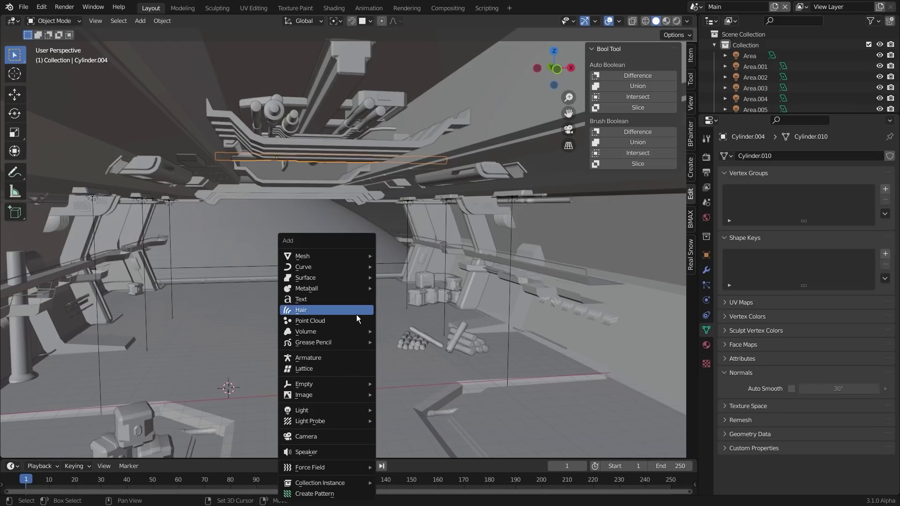
{"action": "mouse_move", "coordinate": [298, 259]}
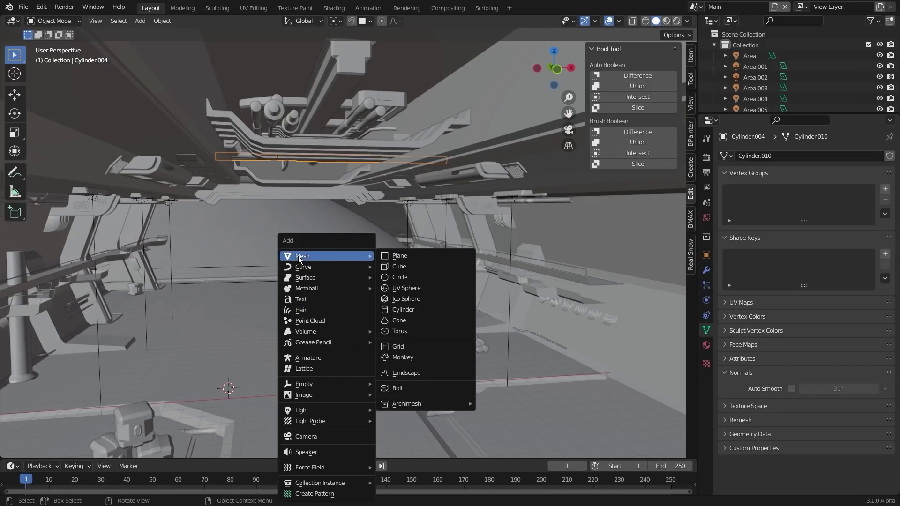
{"action": "left_click", "coordinate": [399, 256]}
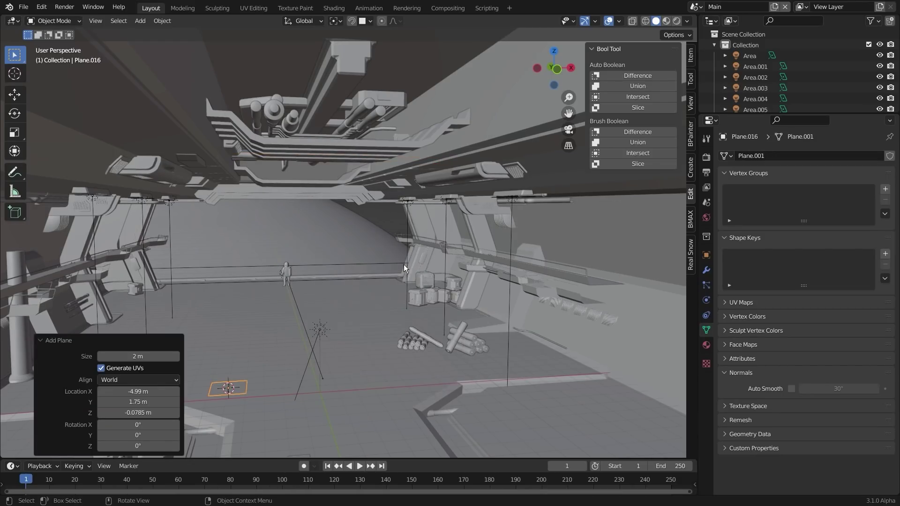
{"action": "key", "text": "KP_Divide"}
{"action": "key", "text": "KP_7"}
{"action": "middle_click_drag", "start_coordinate": [345, 286], "coordinate": [360, 329], "text": "shift"}
{"action": "key", "text": "Tab"}
{"action": "key", "text": "x"}
{"action": "left_click", "coordinate": [298, 325]}
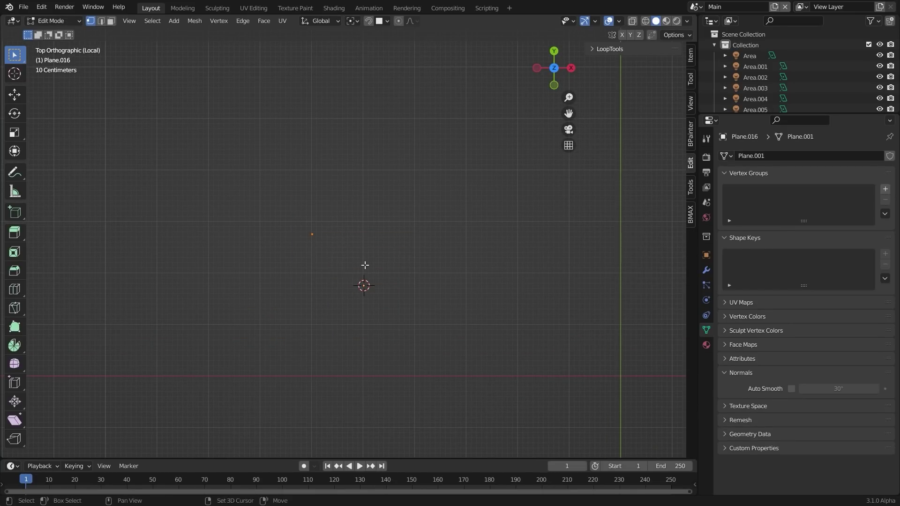
Step: Extrude the vertex into a stepped, bent path ending in a 3.36 m run along X, and bevel its corner vertices round
{"action": "key", "text": "x"}
{"action": "left_click", "coordinate": [478, 265]}
{"action": "scroll", "coordinate": [471, 277], "scroll_direction": "down", "scroll_amount": 2}
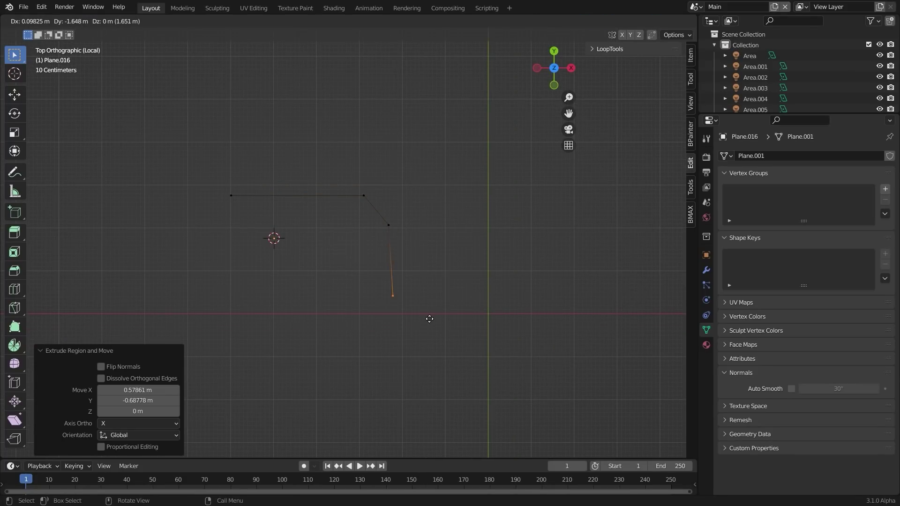
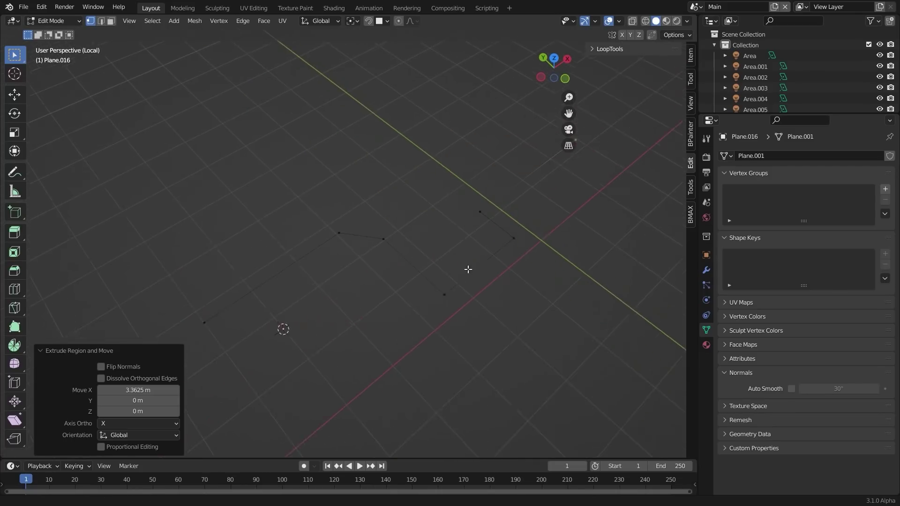
{"action": "middle_click_drag", "start_coordinate": [469, 272], "coordinate": [465, 284], "text": "shift"}
{"action": "key", "text": "a"}
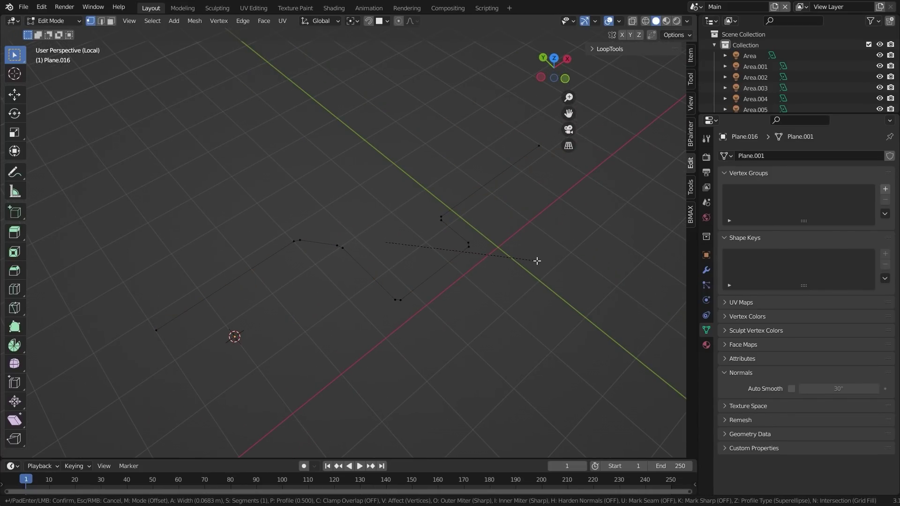
{"action": "left_click", "coordinate": [573, 277]}
{"action": "key", "text": "Tab"}
{"action": "scroll", "coordinate": [399, 280], "scroll_direction": "down", "scroll_amount": 3}
{"action": "middle_click_drag", "start_coordinate": [380, 281], "coordinate": [403, 275]}
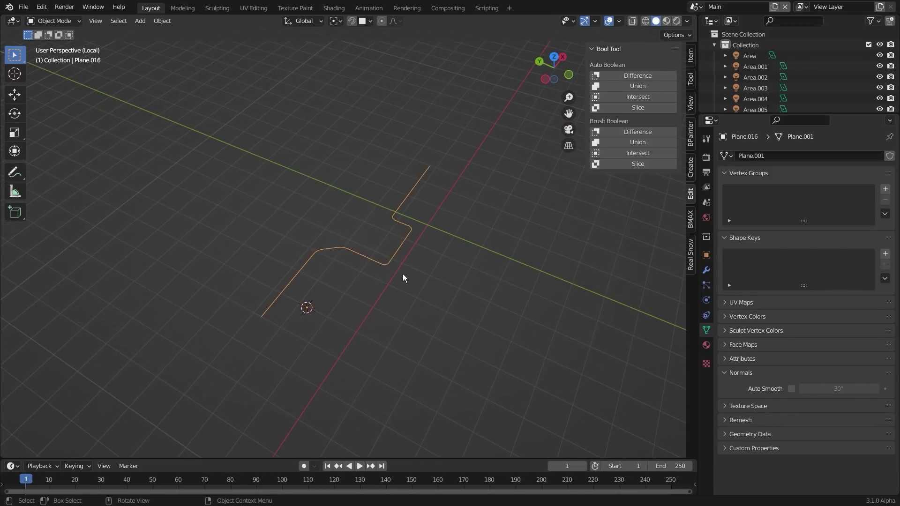
Step: Convert the path to a curve and give it a round bevel depth of 0.089 m to form a pipe
{"action": "scroll", "coordinate": [450, 306], "scroll_direction": "up", "scroll_amount": 4}
{"action": "left_click", "coordinate": [163, 21]}
{"action": "left_click", "coordinate": [276, 313]}
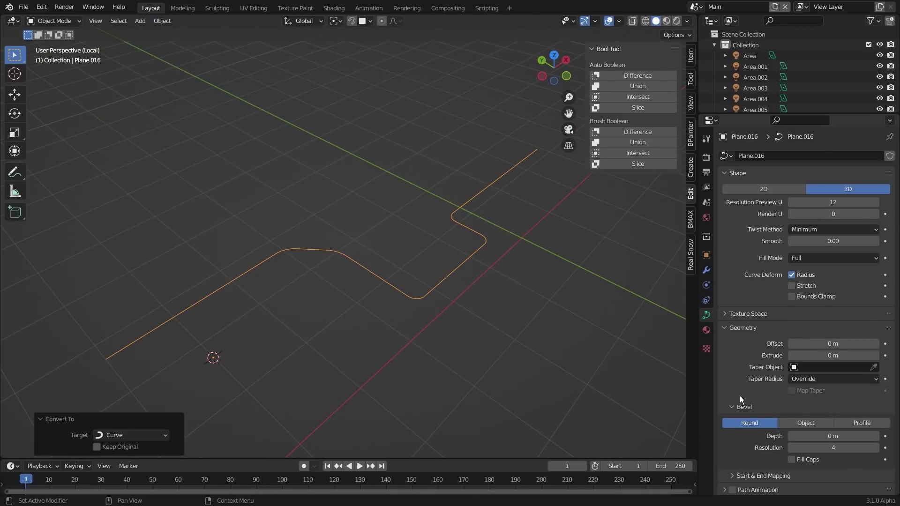
{"action": "scroll", "coordinate": [740, 396], "scroll_direction": "down", "scroll_amount": 1}
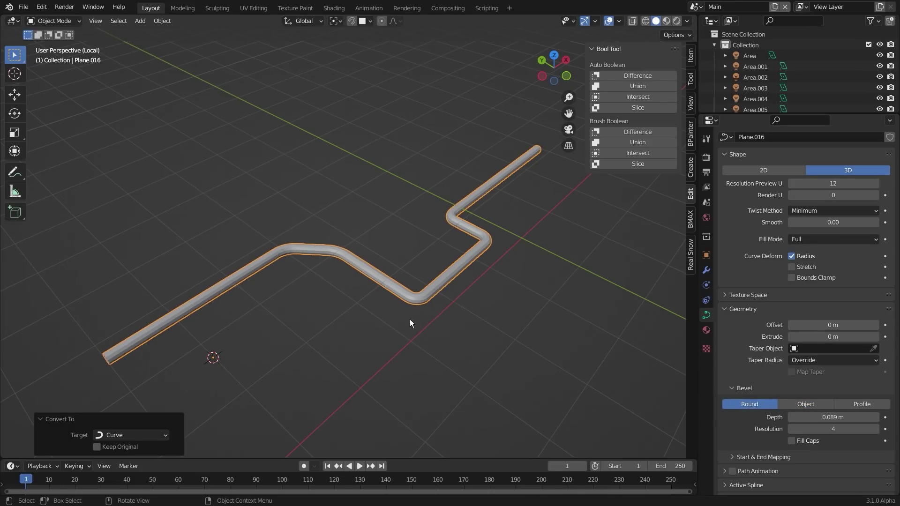
{"action": "right_click", "coordinate": [399, 210]}
{"action": "left_click", "coordinate": [384, 262]}
{"action": "scroll", "coordinate": [468, 300], "scroll_direction": "down", "scroll_amount": 3}
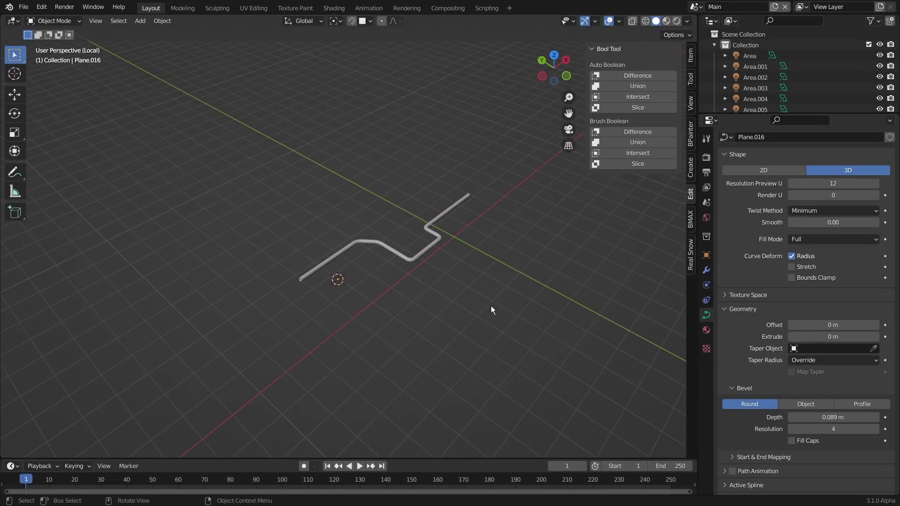
Step: Add a Mirror modifier to the pipe on the Y axis only and move its curve about -1.58 m along Y
{"action": "key", "text": "KP_7"}
{"action": "left_click", "coordinate": [469, 288]}
{"action": "scroll", "coordinate": [459, 328], "scroll_direction": "up", "scroll_amount": 2}
{"action": "left_click", "coordinate": [455, 366]}
{"action": "left_click", "coordinate": [706, 270]}
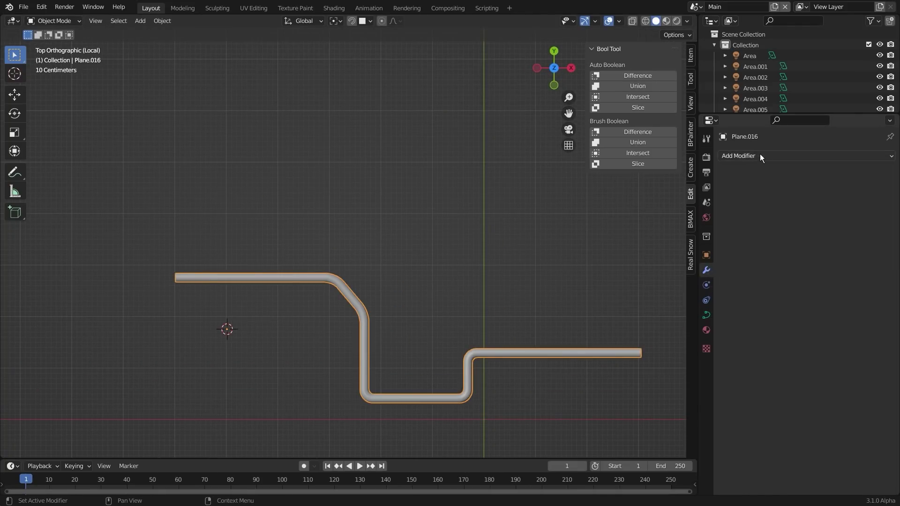
{"action": "left_click", "coordinate": [762, 157]}
{"action": "left_click", "coordinate": [703, 245]}
{"action": "scroll", "coordinate": [509, 290], "scroll_direction": "down", "scroll_amount": 4}
{"action": "left_click", "coordinate": [832, 190], "text": "shift"}
{"action": "left_click", "coordinate": [803, 189], "text": "shift"}
{"action": "key", "text": "Tab"}
{"action": "key", "text": "g"}
{"action": "key", "text": "y"}
{"action": "left_click", "coordinate": [439, 321]}
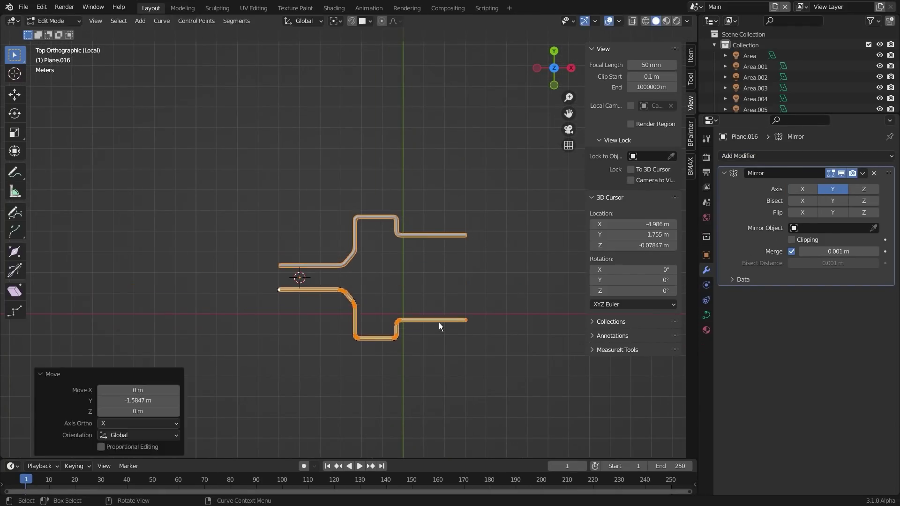
{"action": "key", "text": "Tab"}
Step: Duplicate the mirrored pipe pair along X, flip the copy with an X scale of -1 and reposition it along X
{"action": "middle_click_drag", "start_coordinate": [441, 318], "coordinate": [509, 262]}
{"action": "left_click", "coordinate": [532, 193]}
{"action": "middle_click_drag", "start_coordinate": [533, 193], "coordinate": [567, 157]}
{"action": "left_click", "coordinate": [415, 271]}
{"action": "key", "text": "KP_7"}
{"action": "key", "text": "shift+d"}
{"action": "key", "text": "x"}
{"action": "left_click", "coordinate": [539, 299]}
{"action": "key", "text": "s"}
{"action": "key", "text": "x"}
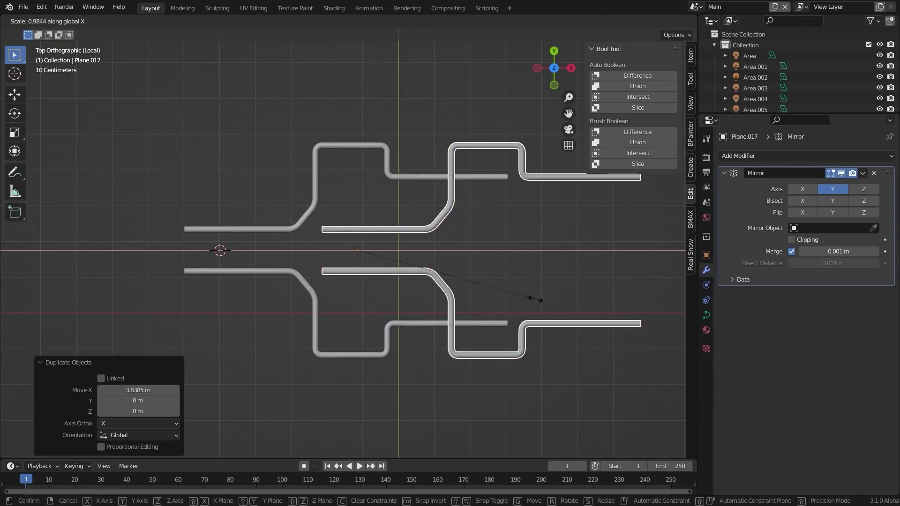
{"action": "key", "text": "minus"}
{"action": "key", "text": "1"}
{"action": "key", "text": "Return"}
{"action": "key", "text": "g"}
{"action": "key", "text": "x"}
{"action": "left_click", "coordinate": [515, 319]}
Step: Offset the flipped pipe copy vertically from the original pair and save the file
{"action": "key", "text": "g"}
{"action": "key", "text": "z"}
{"action": "middle_click_drag", "start_coordinate": [505, 327], "coordinate": [293, 277]}
{"action": "left_click", "coordinate": [458, 296]}
{"action": "left_click", "coordinate": [455, 300]}
{"action": "key", "text": "ctrl+s"}
Step: Reposition the 3D cursor at the pipes, add a cylinder there, rotate it 90° about X and scale it to size
{"action": "key", "text": "shift+s"}
{"action": "left_click", "coordinate": [290, 304]}
{"action": "key", "text": "shift+a"}
{"action": "left_click", "coordinate": [440, 308]}
{"action": "scroll", "coordinate": [441, 311], "scroll_direction": "down", "scroll_amount": 2}
{"action": "key", "text": "r"}
{"action": "key", "text": "x"}
{"action": "key", "text": "9"}
{"action": "key", "text": "0"}
{"action": "key", "text": "Return"}
{"action": "key", "text": "s"}
{"action": "left_click", "coordinate": [412, 292]}
Step: Extrude the cylinder's end face twice to lengthen it across the pipes, with a final section of about 0.75 m
{"action": "key", "text": "Tab"}
{"action": "key", "text": "alt+a"}
{"action": "key", "text": "3"}
{"action": "left_click", "coordinate": [291, 262]}
{"action": "key", "text": "e"}
{"action": "left_click", "coordinate": [509, 324]}
{"action": "key", "text": "e"}
{"action": "left_click", "coordinate": [531, 328]}
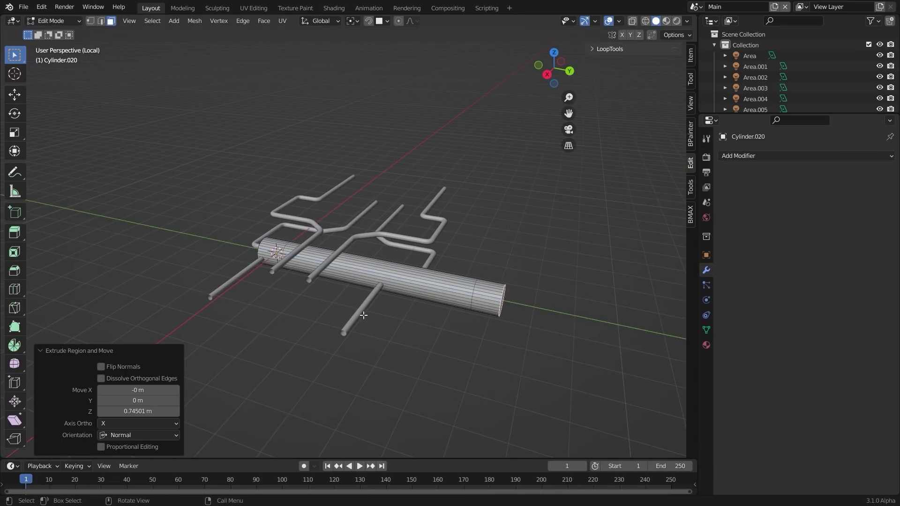
Step: Split the large cylinder into sections and shrink two bands of faces inward to form narrower necks along its length
{"action": "middle_click_drag", "start_coordinate": [347, 286], "coordinate": [384, 282]}
{"action": "key", "text": "2"}
{"action": "key", "text": "alt+a"}
{"action": "left_click", "coordinate": [508, 306]}
{"action": "right_click", "coordinate": [499, 306]}
{"action": "key", "text": "ctrl+z"}
{"action": "key", "text": "alt+e"}
{"action": "left_click", "coordinate": [494, 320]}
{"action": "left_click", "coordinate": [375, 305]}
{"action": "left_click", "coordinate": [344, 297]}
{"action": "key", "text": "s"}
Step: Extrude and flare the cylinder's end, inset its face, and extrude it as a recessed nozzle with the inner face scaled to 0.528
{"action": "middle_click_drag", "start_coordinate": [373, 305], "coordinate": [291, 313]}
{"action": "left_click", "coordinate": [444, 328]}
{"action": "key", "text": "e"}
{"action": "key", "text": "s"}
{"action": "key", "text": "i"}
{"action": "key", "text": "e"}
{"action": "key", "text": "s"}
{"action": "left_click", "coordinate": [462, 340]}
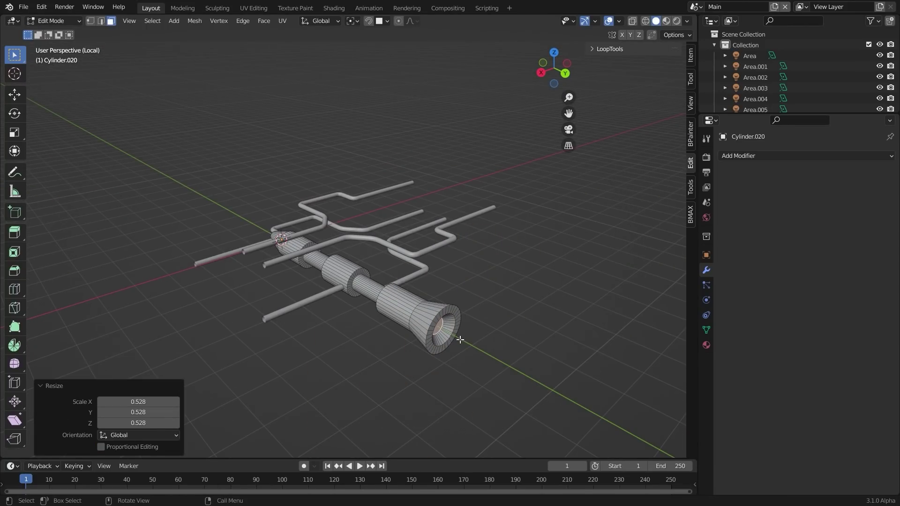
Step: Add loop cuts around the cylinder's middle section and extrude the resulting face band outward along its normals by about 0.094 m
{"action": "middle_click_drag", "start_coordinate": [457, 335], "coordinate": [497, 333]}
{"action": "key", "text": "ctrl+r"}
{"action": "scroll", "coordinate": [402, 281], "scroll_direction": "up", "scroll_amount": 1}
{"action": "left_click", "coordinate": [401, 282]}
{"action": "key", "text": "3"}
{"action": "left_click", "coordinate": [400, 276], "text": "alt"}
{"action": "key", "text": "alt+e"}
{"action": "left_click", "coordinate": [471, 311]}
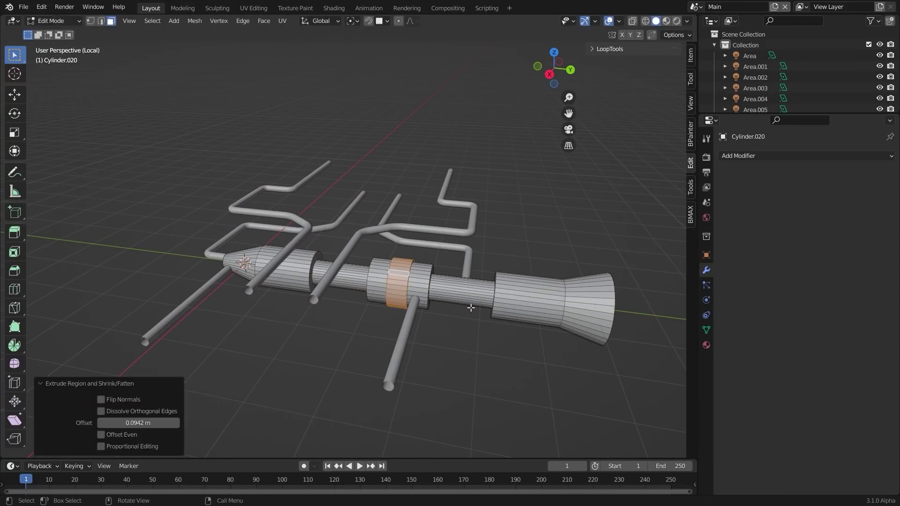
{"action": "left_click", "coordinate": [471, 308]}
Step: Shade the large tube smooth and enable Auto Smooth at 30°
{"action": "middle_click_drag", "start_coordinate": [395, 279], "coordinate": [414, 277]}
{"action": "scroll", "coordinate": [414, 277], "scroll_direction": "down", "scroll_amount": 1}
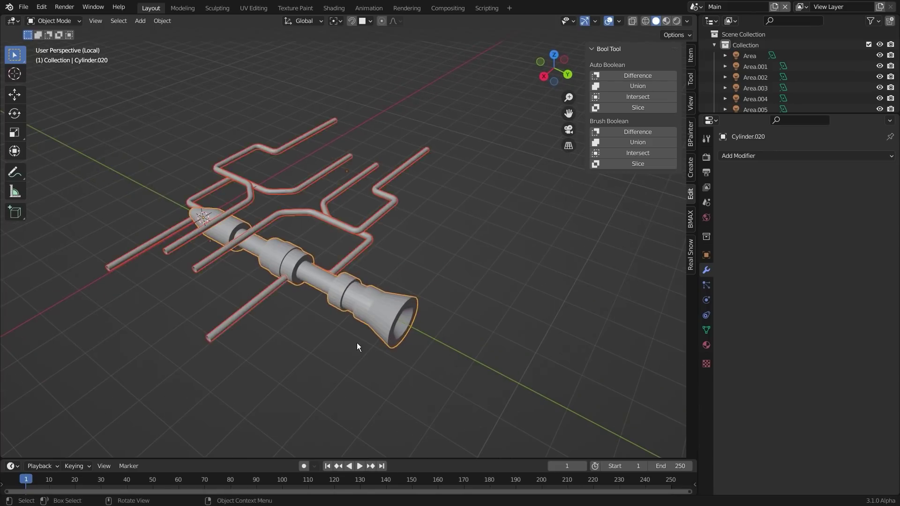
{"action": "left_click", "coordinate": [707, 255]}
{"action": "left_click", "coordinate": [706, 330]}
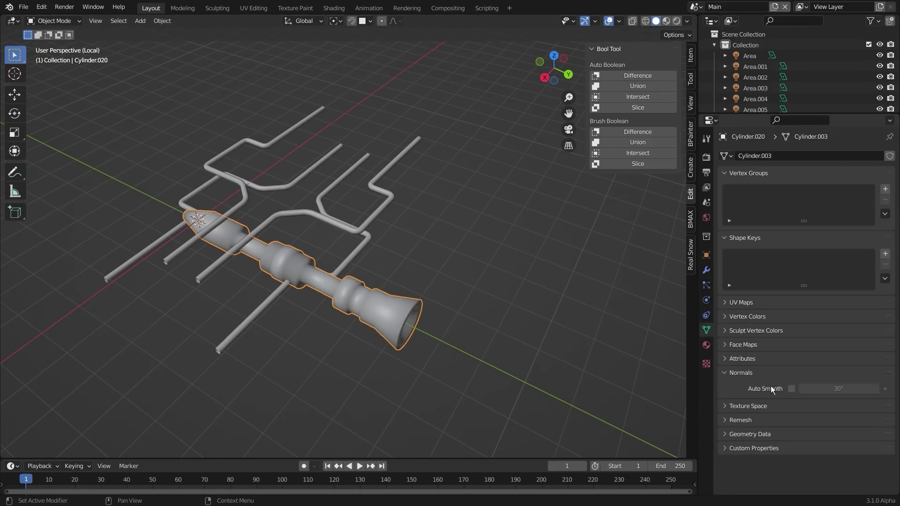
{"action": "left_click", "coordinate": [791, 389]}
Step: Add a Bevel modifier with 4 segments to the large tube
{"action": "left_click", "coordinate": [707, 271]}
{"action": "left_click", "coordinate": [736, 156]}
{"action": "left_click", "coordinate": [679, 197]}
{"action": "triple_click", "coordinate": [877, 228]}
{"action": "middle_click_drag", "start_coordinate": [338, 265], "coordinate": [381, 275]}
{"action": "scroll", "coordinate": [381, 275], "scroll_direction": "down", "scroll_amount": 2}
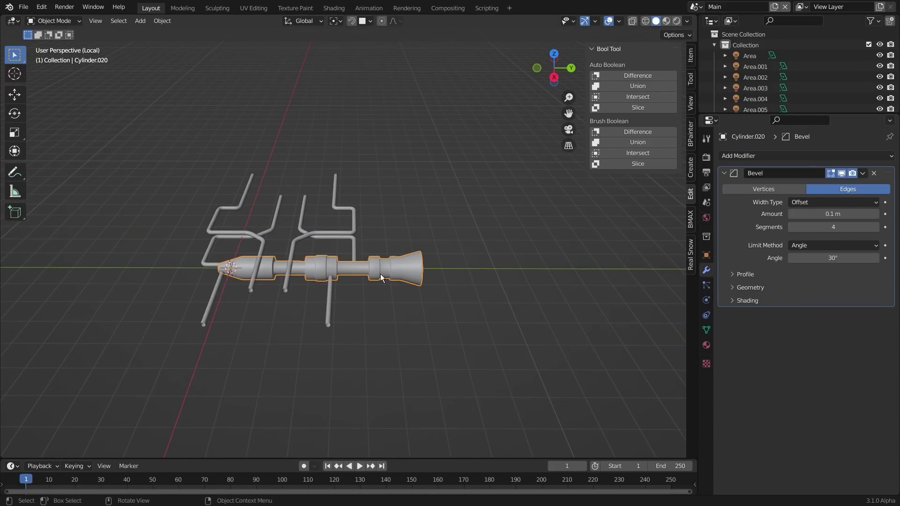
Step: Scale the large tube, rotate it 90° in top view, and reposition it beside the pipes at a new height
{"action": "key", "text": "KP_7"}
{"action": "key", "text": "s"}
{"action": "left_click", "coordinate": [443, 279]}
{"action": "key", "text": "r"}
{"action": "key", "text": "9"}
{"action": "key", "text": "0"}
{"action": "key", "text": "Return"}
{"action": "key", "text": "g"}
{"action": "left_click", "coordinate": [275, 210]}
{"action": "middle_click_drag", "start_coordinate": [275, 210], "coordinate": [358, 319]}
{"action": "key", "text": "g"}
{"action": "key", "text": "z"}
{"action": "left_click", "coordinate": [358, 297]}
Step: Duplicate the large tube, rotate the copy 90° in top view and move it about 2.89 m in X and 3.30 m in Y
{"action": "key", "text": "KP_7"}
{"action": "key", "text": "shift+d"}
{"action": "left_click", "coordinate": [457, 369]}
{"action": "key", "text": "r"}
{"action": "key", "text": "9"}
{"action": "key", "text": "0"}
{"action": "key", "text": "Return"}
{"action": "key", "text": "g"}
{"action": "left_click", "coordinate": [471, 339]}
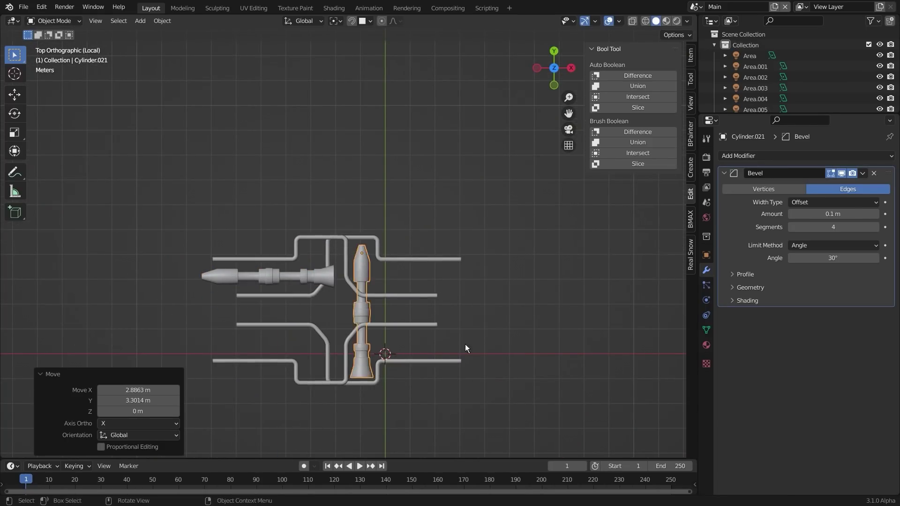
Step: Adjust the rotated tube copy's height and reposition the other large tube relative to the pipes
{"action": "middle_click_drag", "start_coordinate": [471, 338], "coordinate": [323, 255]}
{"action": "key", "text": "g"}
{"action": "key", "text": "z"}
{"action": "left_click", "coordinate": [322, 287]}
{"action": "left_click", "coordinate": [307, 245]}
{"action": "key", "text": "g"}
{"action": "left_click", "coordinate": [321, 213]}
{"action": "middle_click_drag", "start_coordinate": [322, 213], "coordinate": [468, 349]}
Step: Duplicate part of the large tube's mesh in place and separate it into a new object to start a pipe path
{"action": "left_click", "coordinate": [336, 277]}
{"action": "left_click", "coordinate": [342, 293]}
{"action": "key", "text": "Tab"}
{"action": "left_click", "coordinate": [420, 276], "text": "alt"}
{"action": "scroll", "coordinate": [434, 324], "scroll_direction": "up", "scroll_amount": 3}
{"action": "left_click", "coordinate": [436, 336]}
{"action": "key", "text": "shift+d"}
{"action": "key", "text": "Escape"}
{"action": "key", "text": "p"}
{"action": "key", "text": "s"}
{"action": "key", "text": "Tab"}
{"action": "key", "text": "Tab"}
{"action": "key", "text": "KP_7"}
Step: Extrude the path's vertex along X, along Y, and about 1.9 m upward along Z
{"action": "key", "text": "e"}
{"action": "key", "text": "x"}
{"action": "left_click", "coordinate": [362, 317]}
{"action": "key", "text": "e"}
{"action": "key", "text": "y"}
{"action": "left_click", "coordinate": [354, 454]}
{"action": "middle_click_drag", "start_coordinate": [354, 454], "coordinate": [307, 255], "text": "shift"}
{"action": "scroll", "coordinate": [399, 332], "scroll_direction": "down", "scroll_amount": 2}
{"action": "left_click", "coordinate": [382, 331]}
{"action": "key", "text": "e"}
{"action": "key", "text": "z"}
{"action": "left_click", "coordinate": [324, 281]}
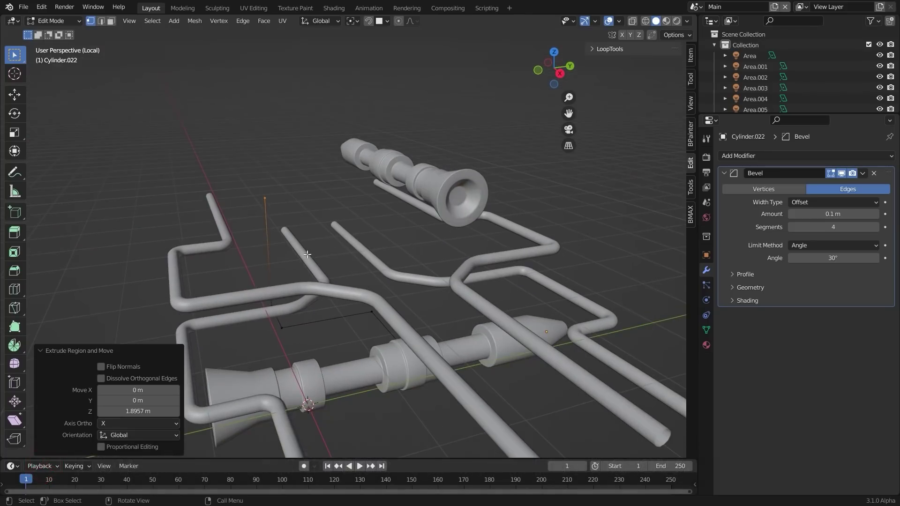
Step: Extend the vertex path along X and complete its remaining bends beside the large tubes
{"action": "middle_click_drag", "start_coordinate": [420, 255], "coordinate": [459, 286]}
{"action": "key", "text": "e"}
{"action": "key", "text": "x"}
{"action": "left_click", "coordinate": [324, 198]}
{"action": "scroll", "coordinate": [506, 332], "scroll_direction": "down", "scroll_amount": 2}
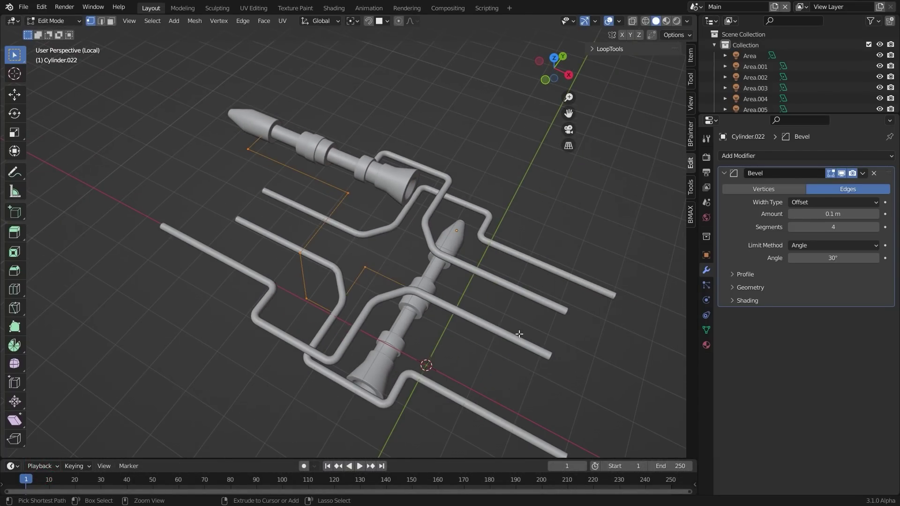
{"action": "left_click", "coordinate": [541, 338]}
{"action": "key", "text": "Tab"}
Step: Convert the vertex path to a curve and give it a round bevel with a depth of about 0.128 m
{"action": "left_click", "coordinate": [163, 21]}
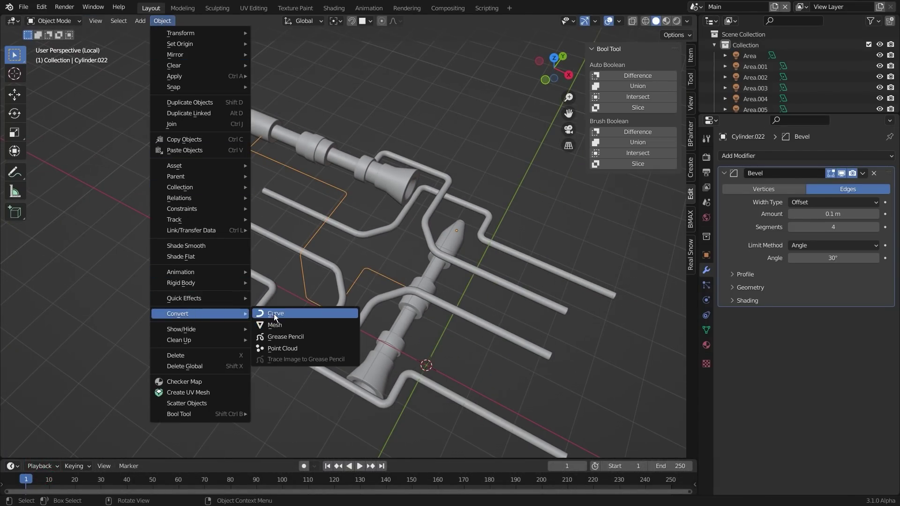
{"action": "left_click", "coordinate": [274, 314]}
{"action": "left_click", "coordinate": [706, 316]}
{"action": "mouse_move", "coordinate": [834, 380]}
{"action": "left_mouse_down"}
{"action": "mouse_move", "coordinate": [881, 381]}
{"action": "mouse_move", "coordinate": [840, 381]}
{"action": "left_mouse_up"}
{"action": "key", "text": "a"}
{"action": "key", "text": "a"}
Step: Duplicate the thin pipe about 2.2 m along Y and rotate the copy 90° about Y
{"action": "middle_click_drag", "start_coordinate": [438, 313], "coordinate": [356, 297]}
{"action": "key", "text": "y"}
{"action": "left_click", "coordinate": [488, 354]}
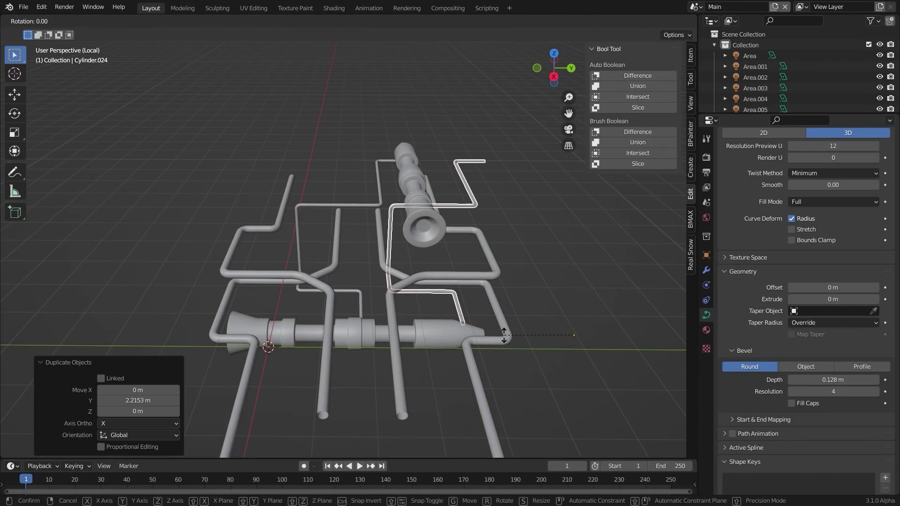
{"action": "key", "text": "y"}
{"action": "key", "text": "9"}
{"action": "key", "text": "0"}
{"action": "key", "text": "Return"}
Step: Reposition the rotated thin pipe copy along Z and Y
{"action": "middle_click_drag", "start_coordinate": [504, 335], "coordinate": [538, 292]}
{"action": "key", "text": "g"}
{"action": "key", "text": "z"}
{"action": "left_click", "coordinate": [537, 297]}
{"action": "key", "text": "g"}
{"action": "key", "text": "y"}
{"action": "left_click", "coordinate": [533, 297]}
Step: Add a plane and rotate it 90° about X and 90° about Z so it stands upright across the pipes
{"action": "middle_click_drag", "start_coordinate": [291, 202], "coordinate": [338, 180]}
{"action": "key", "text": "a"}
{"action": "key", "text": "a"}
{"action": "key", "text": "shift+a"}
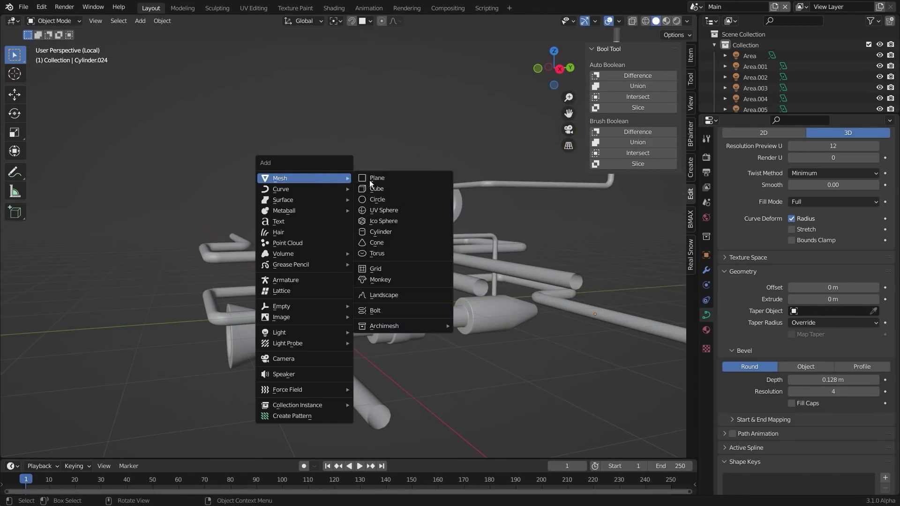
{"action": "left_click", "coordinate": [378, 178]}
{"action": "scroll", "coordinate": [395, 272], "scroll_direction": "down", "scroll_amount": 2}
{"action": "key", "text": "r"}
{"action": "key", "text": "x"}
{"action": "key", "text": "9"}
{"action": "key", "text": "0"}
{"action": "key", "text": "Return"}
{"action": "key", "text": "r"}
{"action": "key", "text": "z"}
{"action": "key", "text": "9"}
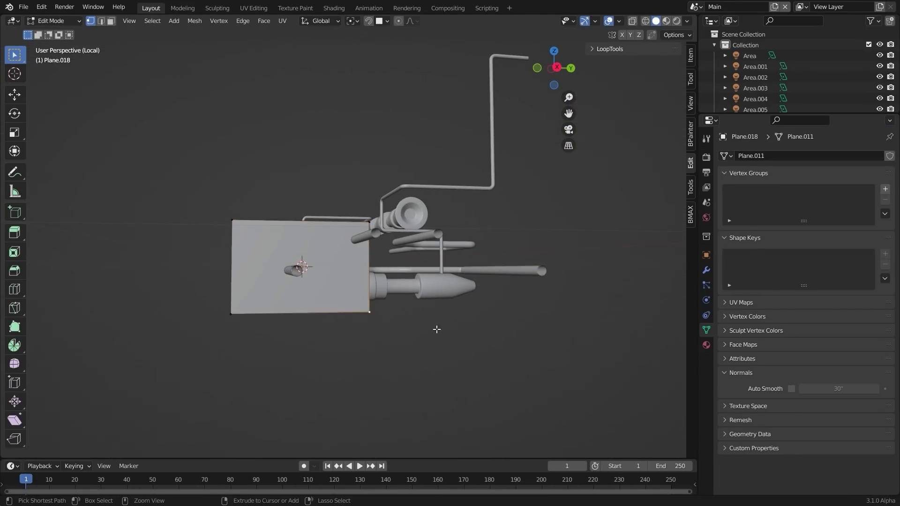
Step: Bevel the upright plane's lower corner vertex into a large chamfer
{"action": "scroll", "coordinate": [459, 340], "scroll_direction": "up", "scroll_amount": 2}
{"action": "left_click", "coordinate": [214, 356]}
{"action": "key", "text": "ctrl+shift+b"}
{"action": "left_click", "coordinate": [515, 284]}
Step: Extrude the whole chamfered plane about 7.7 m along its normal into a long solid block
{"action": "key", "text": "a"}
{"action": "middle_click_drag", "start_coordinate": [473, 345], "coordinate": [488, 374]}
{"action": "key", "text": "e"}
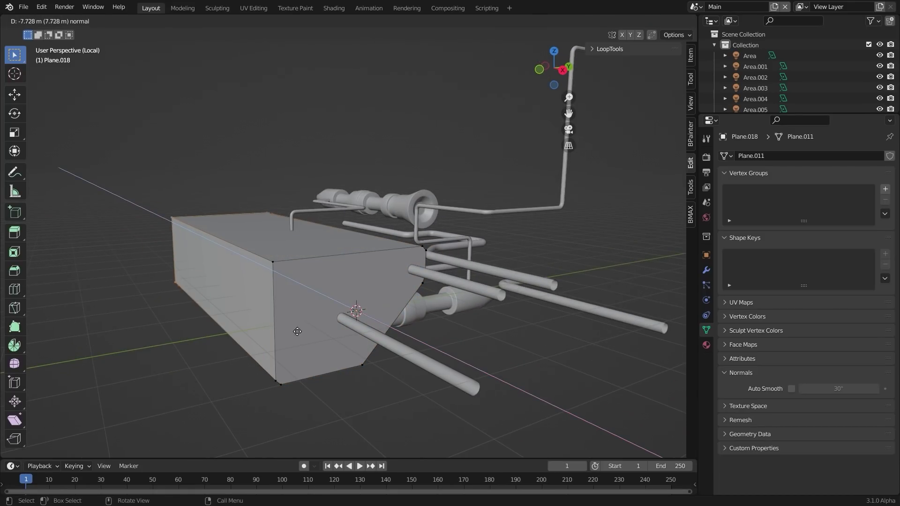
{"action": "left_click", "coordinate": [326, 337]}
Step: Scale the block's mesh, then position and resize the block against the pipes in the side view
{"action": "key", "text": "a"}
{"action": "key", "text": "s"}
{"action": "key", "text": "Tab"}
{"action": "key", "text": "KP_3"}
{"action": "key", "text": "g"}
{"action": "left_click", "coordinate": [416, 291]}
{"action": "key", "text": "s"}
{"action": "left_click", "coordinate": [402, 257]}
Step: Stretch the chamfered block along X and reposition it along the same axis
{"action": "key", "text": "g"}
{"action": "middle_click_drag", "start_coordinate": [403, 256], "coordinate": [353, 239]}
{"action": "key", "text": "s"}
{"action": "key", "text": "x"}
{"action": "left_click", "coordinate": [597, 276]}
{"action": "key", "text": "g"}
{"action": "key", "text": "x"}
{"action": "left_click", "coordinate": [438, 275]}
Step: Add loop cuts to the block and extrude a lengthwise strip of its chamfered side to create a stepped profile
{"action": "key", "text": "Tab"}
{"action": "key", "text": "ctrl+r"}
{"action": "left_click", "coordinate": [304, 289]}
{"action": "left_click", "coordinate": [324, 218]}
{"action": "key", "text": "e"}
{"action": "left_click", "coordinate": [342, 251]}
{"action": "key", "text": "Tab"}
Step: Mirror the selected pipe part by scaling it -1 along Y, and reposition it along Y
{"action": "left_click", "coordinate": [345, 300]}
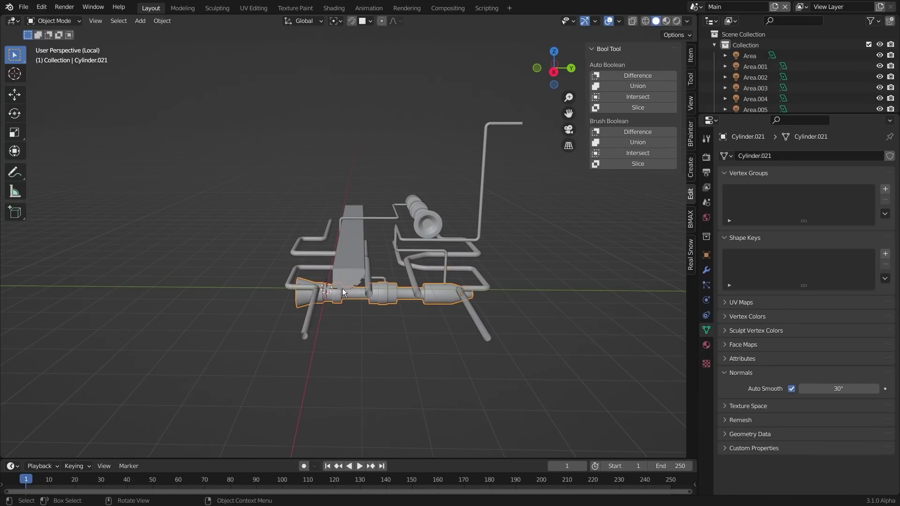
{"action": "left_click", "coordinate": [623, 282]}
{"action": "key", "text": "s"}
{"action": "key", "text": "y"}
{"action": "key", "text": "minus"}
{"action": "key", "text": "1"}
{"action": "key", "text": "Return"}
{"action": "middle_click_drag", "start_coordinate": [605, 276], "coordinate": [471, 199]}
{"action": "key", "text": "g"}
{"action": "key", "text": "y"}
{"action": "left_click", "coordinate": [542, 257]}
{"action": "key", "text": "Delete"}
Step: Move the chamfered block about 1 m along negative Y and fine-tune the part placement along Z
{"action": "left_click", "coordinate": [305, 198]}
{"action": "key", "text": "g"}
{"action": "key", "text": "y"}
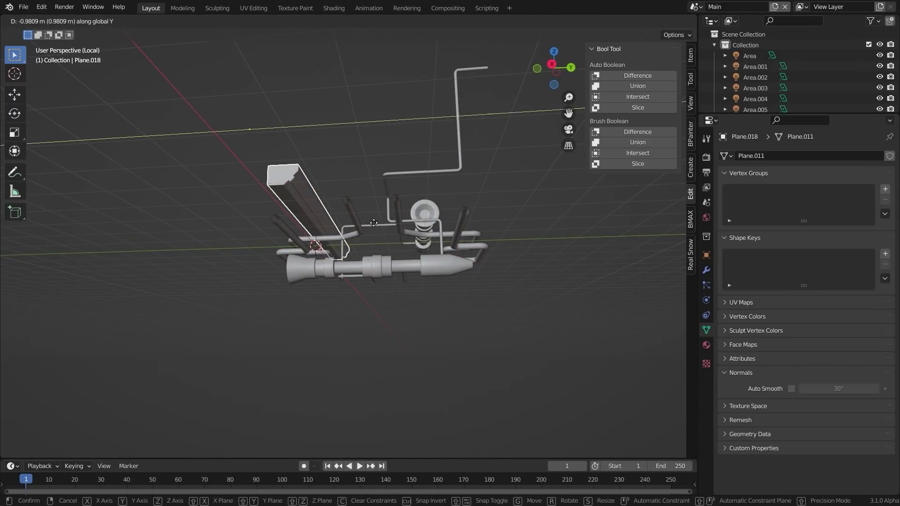
{"action": "left_click", "coordinate": [267, 200]}
{"action": "middle_click_drag", "start_coordinate": [541, 311], "coordinate": [572, 316]}
{"action": "left_click", "coordinate": [485, 294]}
{"action": "key", "text": "g"}
{"action": "key", "text": "z"}
{"action": "left_click", "coordinate": [486, 292]}
{"action": "left_click", "coordinate": [486, 294]}
Step: Add a cylinder and rotate it 90° about X
{"action": "middle_click_drag", "start_coordinate": [486, 293], "coordinate": [393, 311]}
{"action": "scroll", "coordinate": [429, 277], "scroll_direction": "up", "scroll_amount": 3}
{"action": "key", "text": "shift+a"}
{"action": "left_click", "coordinate": [458, 311]}
{"action": "scroll", "coordinate": [422, 312], "scroll_direction": "down", "scroll_amount": 5}
{"action": "key", "text": "r"}
{"action": "key", "text": "x"}
{"action": "key", "text": "9"}
{"action": "key", "text": "0"}
{"action": "key", "text": "Return"}
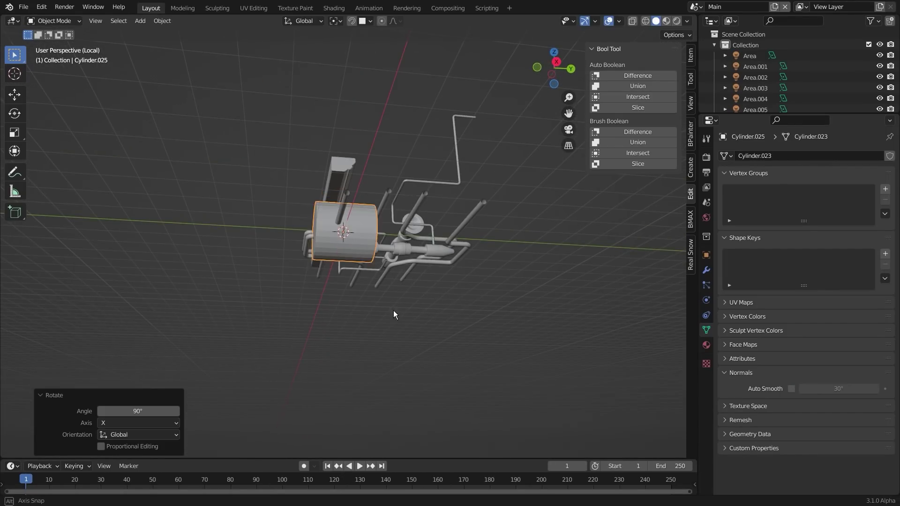
Step: Move the cylinder about -2.34 m along X and 0.23 m along Z, and scale it down to fit between the pipes
{"action": "left_click", "coordinate": [516, 346]}
{"action": "key", "text": "KP_1"}
{"action": "key", "text": "g"}
{"action": "left_click", "coordinate": [450, 350]}
{"action": "middle_click_drag", "start_coordinate": [450, 349], "coordinate": [390, 340]}
{"action": "key", "text": "s"}
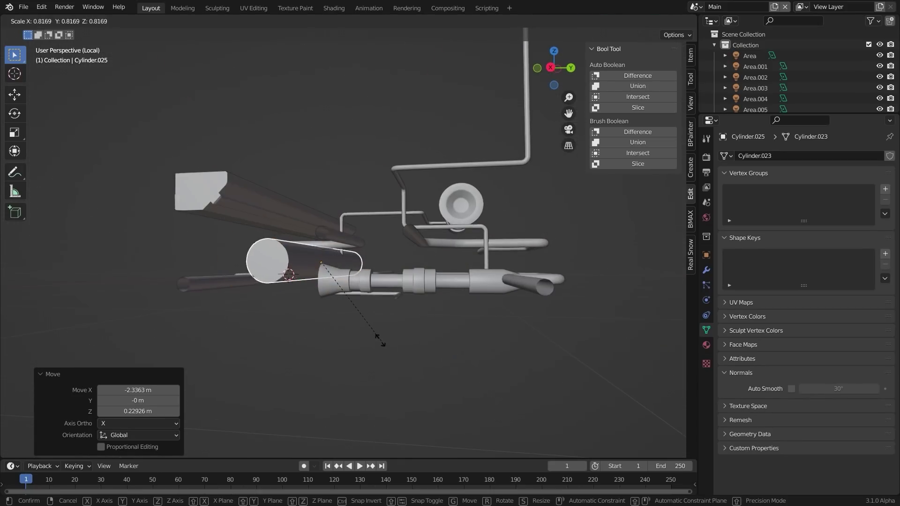
{"action": "left_click", "coordinate": [380, 335]}
Step: Select the middle face ring of the cylinder and extrude it along its normals into a thicker band
{"action": "key", "text": "Tab"}
{"action": "right_click", "coordinate": [379, 271]}
{"action": "middle_click_drag", "start_coordinate": [378, 271], "coordinate": [393, 272]}
{"action": "key", "text": "3"}
{"action": "left_click", "coordinate": [382, 271], "text": "alt"}
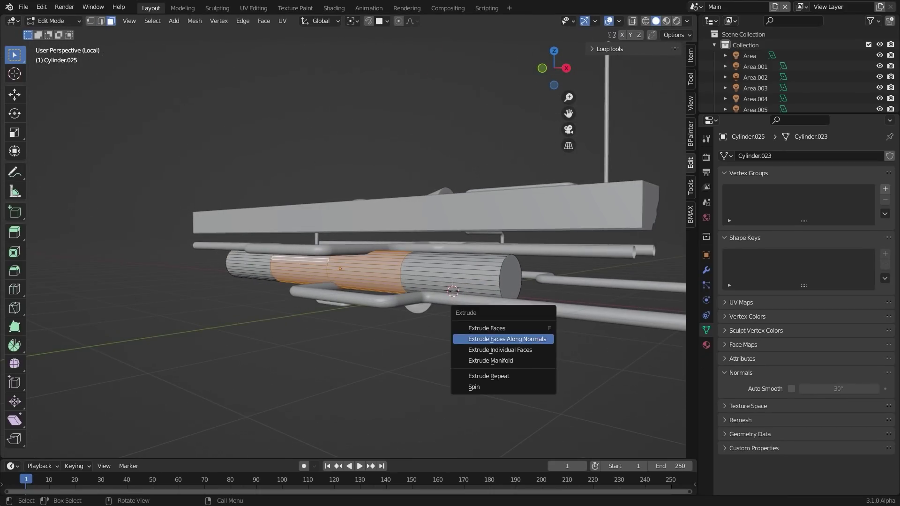
{"action": "left_click", "coordinate": [538, 341]}
Step: Extrude the cylinder's end face outward into a narrower tapered neck, ending with a section about 0.69 m long
{"action": "left_click", "coordinate": [532, 301]}
{"action": "key", "text": "e"}
{"action": "left_click", "coordinate": [599, 314]}
{"action": "middle_click_drag", "start_coordinate": [530, 332], "coordinate": [558, 335]}
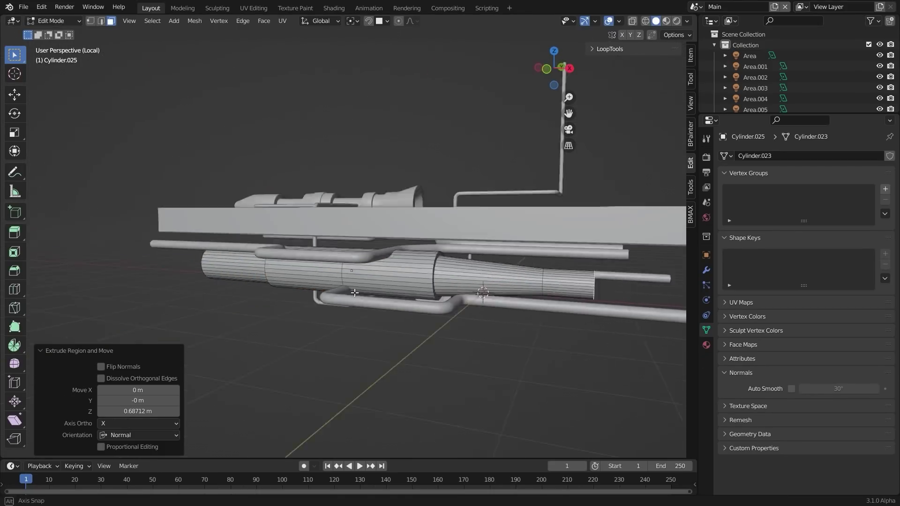
Step: Scale the whole stepped cylinder mesh down and stretch it along X
{"action": "key", "text": "a"}
{"action": "key", "text": "s"}
{"action": "left_click", "coordinate": [517, 320]}
{"action": "key", "text": "s"}
{"action": "key", "text": "x"}
{"action": "left_click", "coordinate": [618, 336]}
{"action": "middle_click_drag", "start_coordinate": [615, 336], "coordinate": [512, 336]}
Step: Add a four-segment Bevel modifier with a reduced amount to the stepped cylinder and apply all its transforms
{"action": "key", "text": "Tab"}
{"action": "left_click", "coordinate": [378, 274]}
{"action": "left_click", "coordinate": [705, 274]}
{"action": "left_click", "coordinate": [755, 157]}
{"action": "left_click", "coordinate": [685, 198]}
{"action": "key", "text": "ctrl+a"}
{"action": "left_click", "coordinate": [349, 286]}
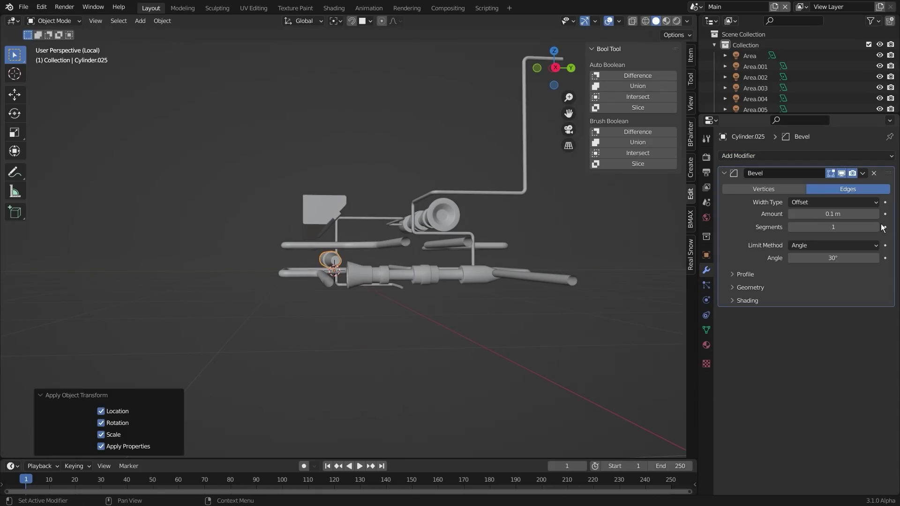
{"action": "triple_click", "coordinate": [877, 227]}
{"action": "middle_click_drag", "start_coordinate": [319, 312], "coordinate": [404, 316]}
{"action": "left_click_drag", "start_coordinate": [820, 214], "coordinate": [778, 214]}
{"action": "scroll", "coordinate": [356, 277], "scroll_direction": "down", "scroll_amount": 2}
Step: Duplicate the selected pipe part and place the copy among the other pipes in the side view
{"action": "middle_click_drag", "start_coordinate": [356, 277], "coordinate": [307, 277]}
{"action": "key", "text": "KP_3"}
{"action": "key", "text": "shift+d"}
{"action": "left_click", "coordinate": [304, 290]}
{"action": "left_click", "coordinate": [391, 219]}
Step: Duplicate the large flared tube and move the copy about 1.6 m along negative Y
{"action": "middle_click_drag", "start_coordinate": [392, 219], "coordinate": [422, 251]}
{"action": "left_click", "coordinate": [427, 245]}
{"action": "scroll", "coordinate": [428, 245], "scroll_direction": "down", "scroll_amount": 4}
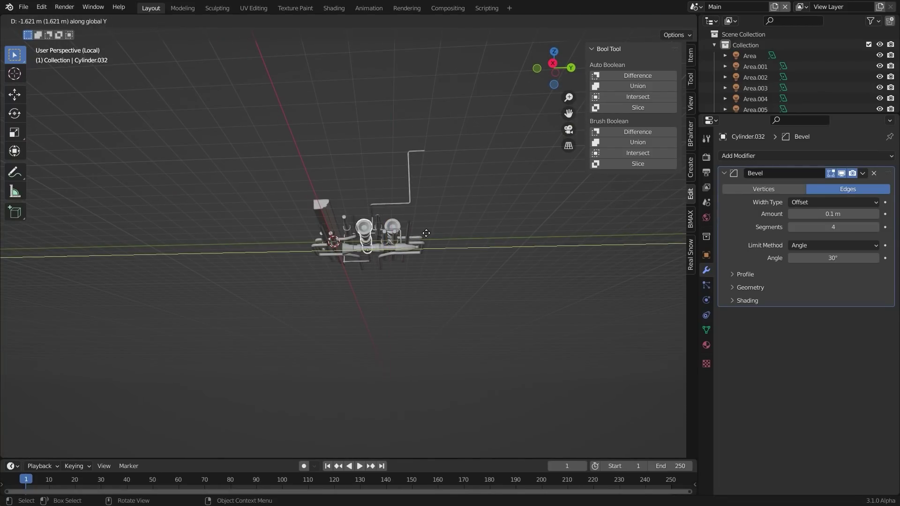
{"action": "left_click", "coordinate": [426, 233]}
{"action": "scroll", "coordinate": [426, 233], "scroll_direction": "up", "scroll_amount": 5}
Step: Flip the copied flared tube with a scale of -1 and adjust its height along Z
{"action": "type", "text": "sz-1"}
{"action": "key", "text": "Return"}
{"action": "key", "text": "g"}
{"action": "key", "text": "z"}
{"action": "left_click", "coordinate": [425, 244]}
{"action": "key", "text": "g"}
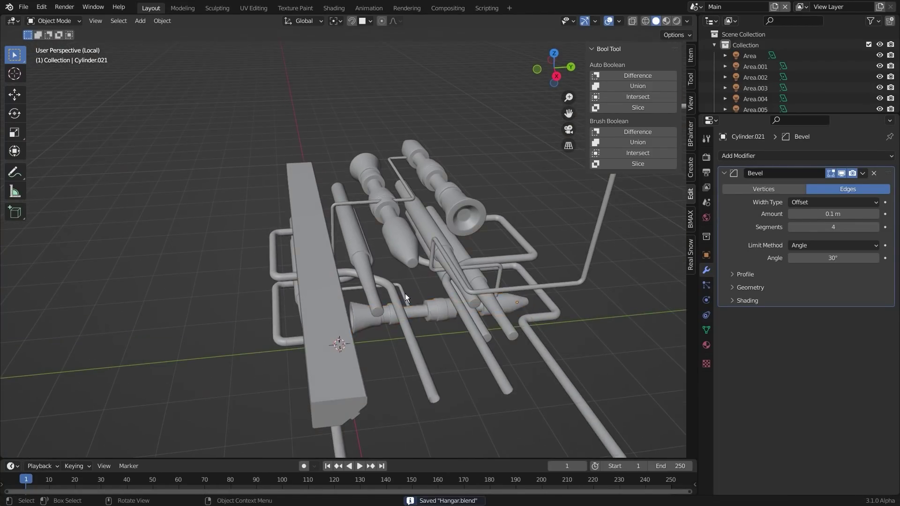
Step: Add a plane, stretch it along Y into a strip and move it below the pipe assembly
{"action": "key", "text": "shift+a"}
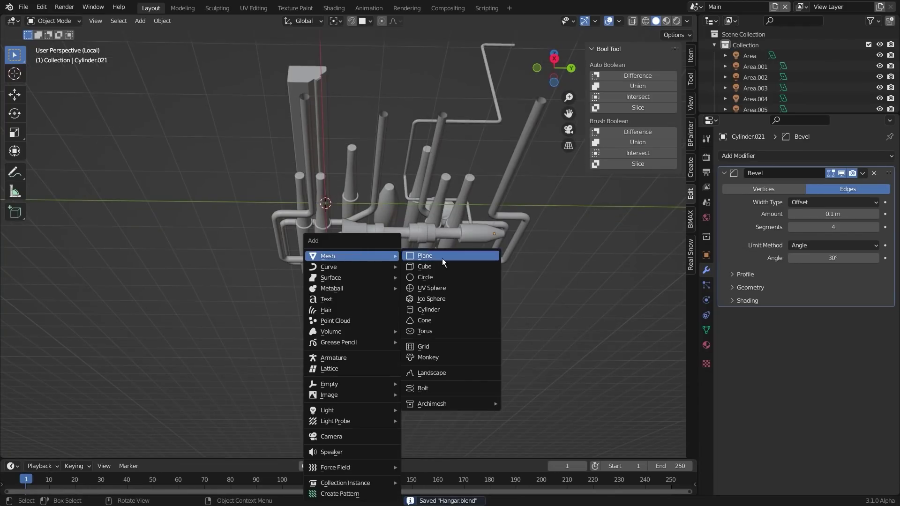
{"action": "left_click", "coordinate": [440, 256]}
{"action": "scroll", "coordinate": [441, 258], "scroll_direction": "down", "scroll_amount": 5}
{"action": "key", "text": "s"}
{"action": "key", "text": "y"}
{"action": "left_click", "coordinate": [564, 260]}
{"action": "key", "text": "g"}
{"action": "key", "text": "z"}
{"action": "left_click", "coordinate": [485, 267]}
{"action": "key", "text": "s"}
Step: Extrude and scale the strip's two end edges outward along Y and upward into stepped wings, with a final rise of about 0.46 m
{"action": "key", "text": "Tab"}
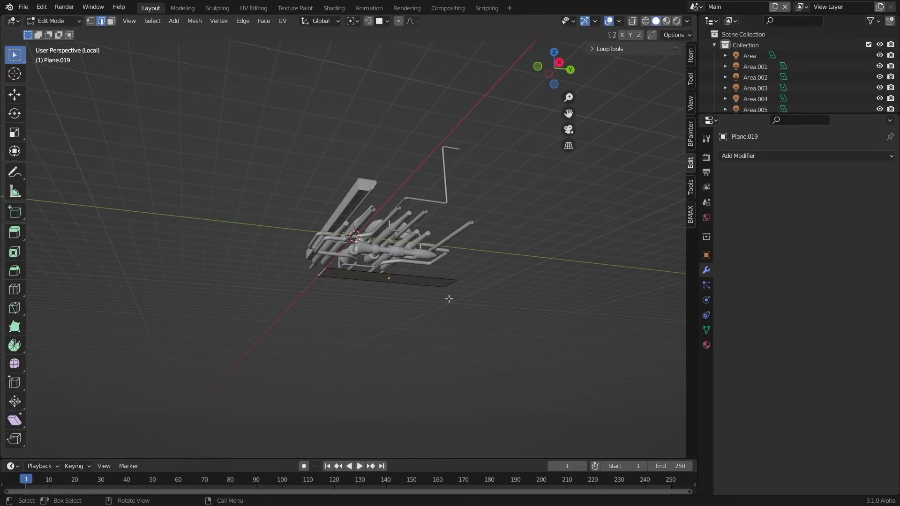
{"action": "left_click", "coordinate": [462, 291]}
{"action": "key", "text": "s"}
{"action": "left_click", "coordinate": [478, 290]}
{"action": "key", "text": "e"}
{"action": "key", "text": "Escape"}
{"action": "key", "text": "s"}
{"action": "key", "text": "y"}
{"action": "left_click", "coordinate": [530, 297]}
{"action": "key", "text": "e"}
{"action": "key", "text": "z"}
{"action": "left_click", "coordinate": [531, 285]}
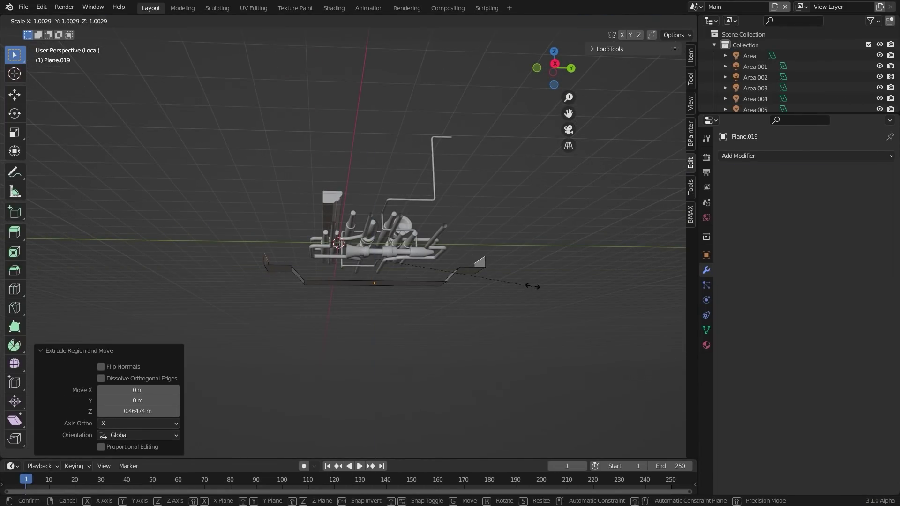
Step: Add two lengthwise and two crosswise loop cuts to the bracket, and spread the crosswise pair apart along Y
{"action": "middle_click_drag", "start_coordinate": [531, 286], "coordinate": [410, 270]}
{"action": "scroll", "coordinate": [411, 270], "scroll_direction": "up", "scroll_amount": 2}
{"action": "key", "text": "ctrl+r"}
{"action": "scroll", "coordinate": [310, 259], "scroll_direction": "up", "scroll_amount": 1}
{"action": "left_click", "coordinate": [313, 259]}
{"action": "key", "text": "ctrl+r"}
{"action": "scroll", "coordinate": [497, 292], "scroll_direction": "up", "scroll_amount": 1}
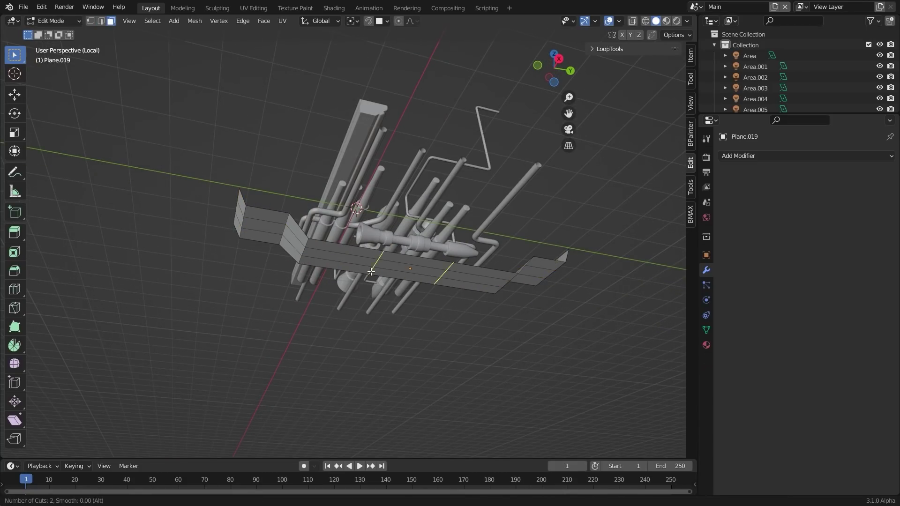
{"action": "left_click", "coordinate": [504, 294]}
{"action": "key", "text": "s"}
{"action": "key", "text": "y"}
{"action": "left_click", "coordinate": [658, 334]}
Step: Extrude the bracket's centre face and scale the extruded face along Y for sloped ends
{"action": "key", "text": "3"}
{"action": "left_click", "coordinate": [414, 270]}
{"action": "key", "text": "e"}
{"action": "left_click", "coordinate": [422, 277]}
{"action": "key", "text": "s"}
{"action": "key", "text": "y"}
{"action": "left_click", "coordinate": [572, 312]}
Step: Add a Solidify modifier with a thickness of -0.07 m to the bracket and apply all its transforms
{"action": "key", "text": "Tab"}
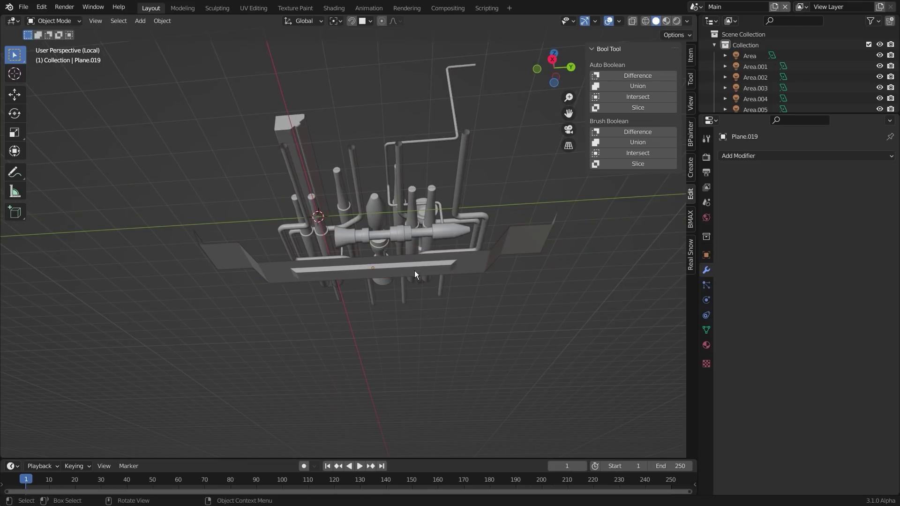
{"action": "left_click", "coordinate": [739, 156]}
{"action": "left_click", "coordinate": [694, 341]}
{"action": "key", "text": "ctrl+a"}
{"action": "left_click", "coordinate": [563, 300]}
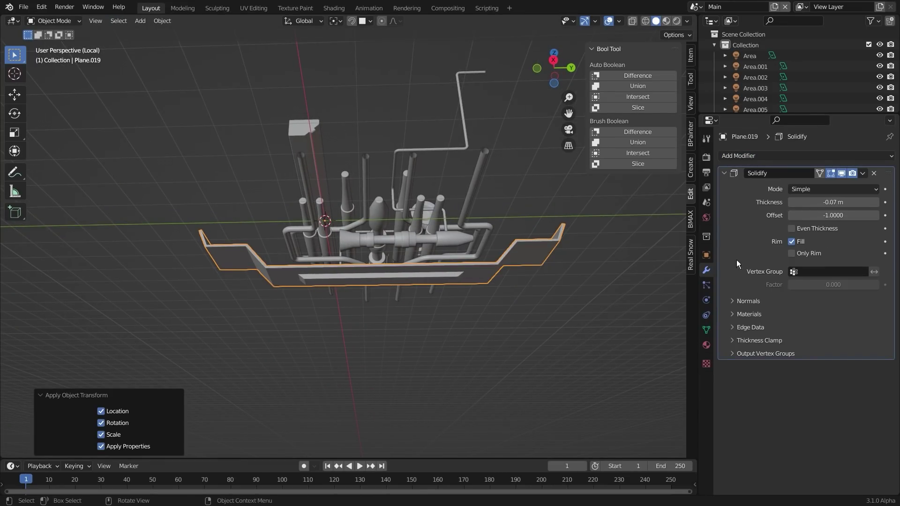
Step: Add an Array modifier to the bracket and scale its whole mesh to 0.793 along X
{"action": "left_click_drag", "start_coordinate": [833, 202], "coordinate": [827, 202]}
{"action": "left_click", "coordinate": [725, 173]}
{"action": "left_click", "coordinate": [738, 155]}
{"action": "left_click", "coordinate": [691, 194]}
{"action": "middle_click_drag", "start_coordinate": [577, 323], "coordinate": [557, 289]}
{"action": "key", "text": "Tab"}
{"action": "key", "text": "a"}
{"action": "key", "text": "s"}
{"action": "key", "text": "x"}
{"action": "left_click", "coordinate": [504, 261]}
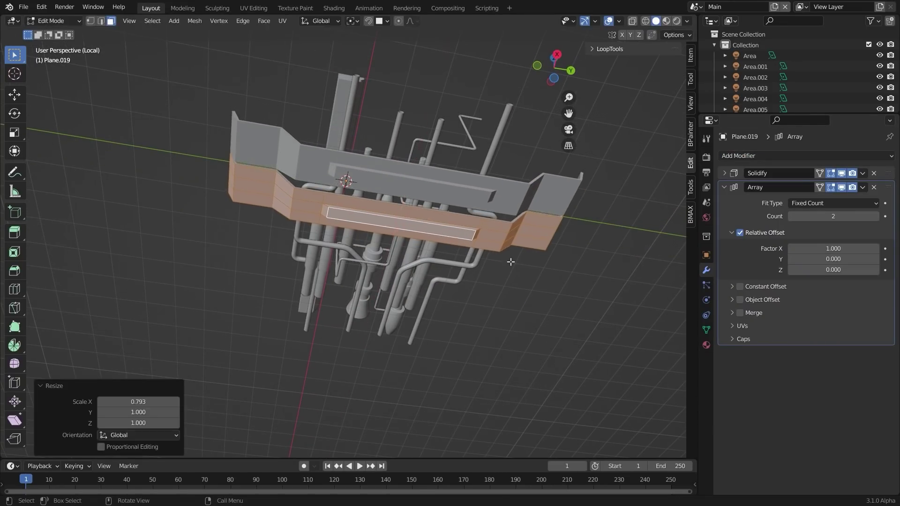
Step: Set the bracket's array to a count of 4 with a relative X offset factor of 1.2
{"action": "key", "text": "Tab"}
{"action": "left_click_drag", "start_coordinate": [834, 249], "coordinate": [844, 249]}
{"action": "left_click_drag", "start_coordinate": [833, 216], "coordinate": [844, 216]}
Step: Scale down the arrayed brackets and move them into place beneath the pipework as a row of slats
{"action": "scroll", "coordinate": [470, 296], "scroll_direction": "down", "scroll_amount": 4}
{"action": "key", "text": "s"}
{"action": "key", "text": "KP_1"}
{"action": "key", "text": "g"}
{"action": "left_click", "coordinate": [347, 333]}
{"action": "middle_click_drag", "start_coordinate": [347, 333], "coordinate": [253, 331]}
{"action": "middle_click_drag", "start_coordinate": [481, 287], "coordinate": [457, 347]}
{"action": "key", "text": "g"}
{"action": "left_click", "coordinate": [434, 350]}
{"action": "middle_click_drag", "start_coordinate": [335, 375], "coordinate": [369, 330]}
Step: Duplicate the bracket mesh along X and separate the copy into its own object
{"action": "key", "text": "Tab"}
{"action": "key", "text": "shift+d"}
{"action": "key", "text": "x"}
{"action": "left_click", "coordinate": [407, 326]}
{"action": "key", "text": "p"}
{"action": "left_click", "coordinate": [407, 325]}
{"action": "key", "text": "Tab"}
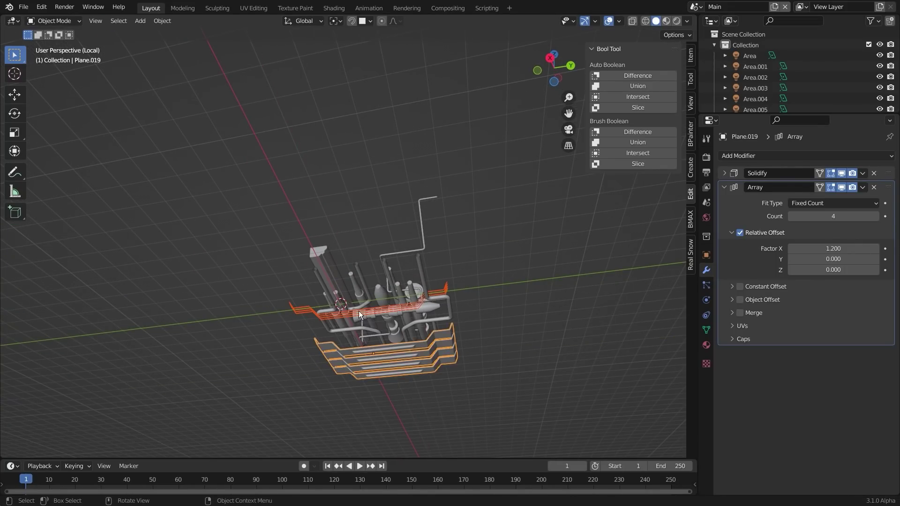
Step: Remove the Array modifier from the separated bracket copy and extrude its mesh along Y
{"action": "left_click", "coordinate": [407, 309]}
{"action": "left_click", "coordinate": [874, 187]}
{"action": "key", "text": "Tab"}
{"action": "key", "text": "e"}
{"action": "key", "text": "y"}
{"action": "left_click", "coordinate": [408, 336]}
Step: Resize the separated bracket copy and reposition it against the pipework, away from the slat row
{"action": "key", "text": "Tab"}
{"action": "middle_click_drag", "start_coordinate": [408, 336], "coordinate": [415, 364]}
{"action": "key", "text": "g"}
{"action": "key", "text": "z"}
{"action": "key", "text": "s"}
{"action": "key", "text": "KP_1"}
{"action": "key", "text": "g"}
{"action": "left_click", "coordinate": [417, 384]}
{"action": "key", "text": "KP_3"}
{"action": "key", "text": "g"}
{"action": "key", "text": "g"}
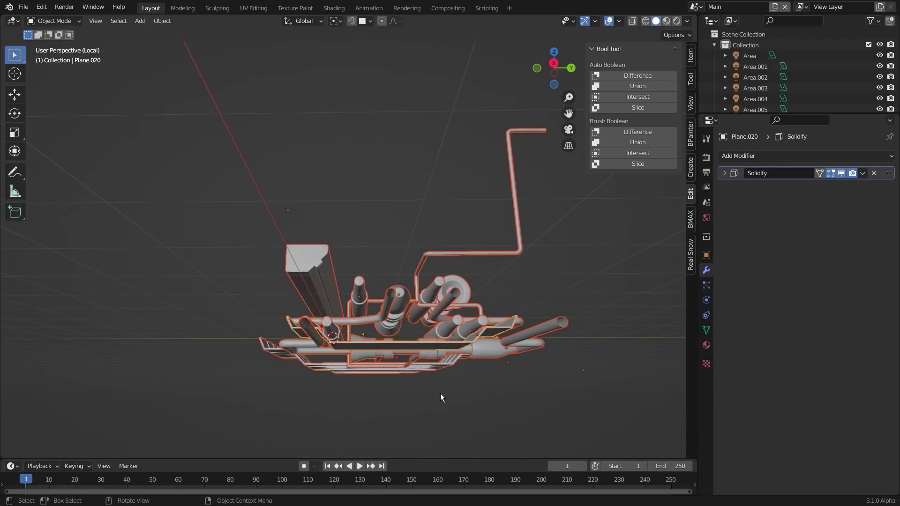
{"action": "key", "text": "Escape"}
{"action": "middle_click_drag", "start_coordinate": [441, 398], "coordinate": [422, 328]}
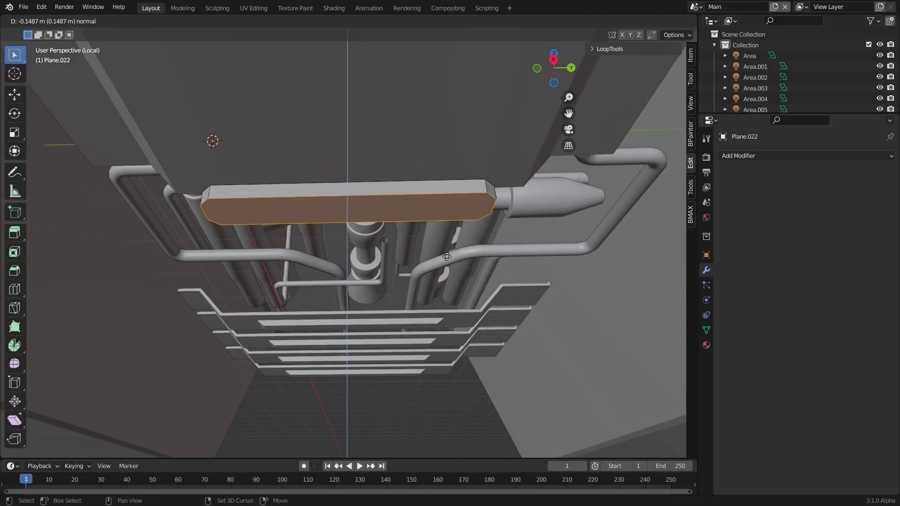
Step: Extrude the chamfered panel, scale its face to 1.207 along X, and recess the face about 0.206 m with a bevelled edge
{"action": "left_click", "coordinate": [447, 257]}
{"action": "key", "text": "s"}
{"action": "key", "text": "Return"}
{"action": "key", "text": "s"}
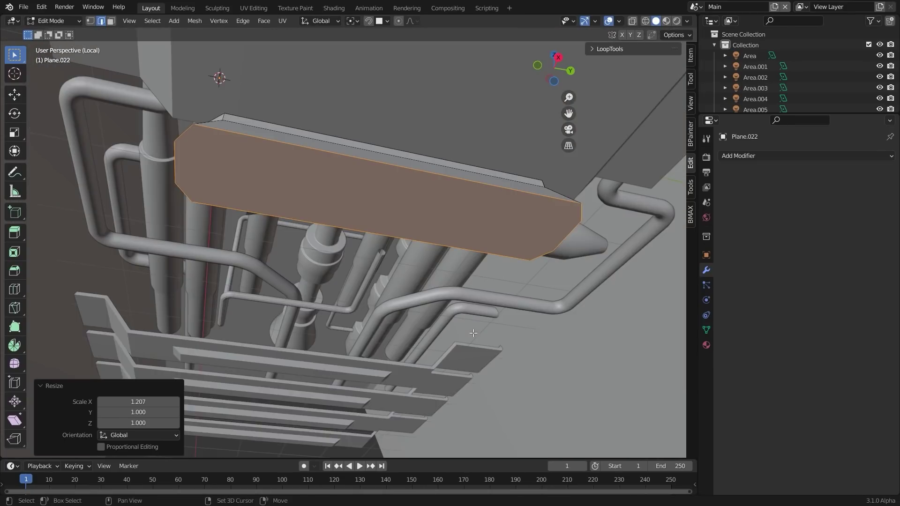
{"action": "key", "text": "e"}
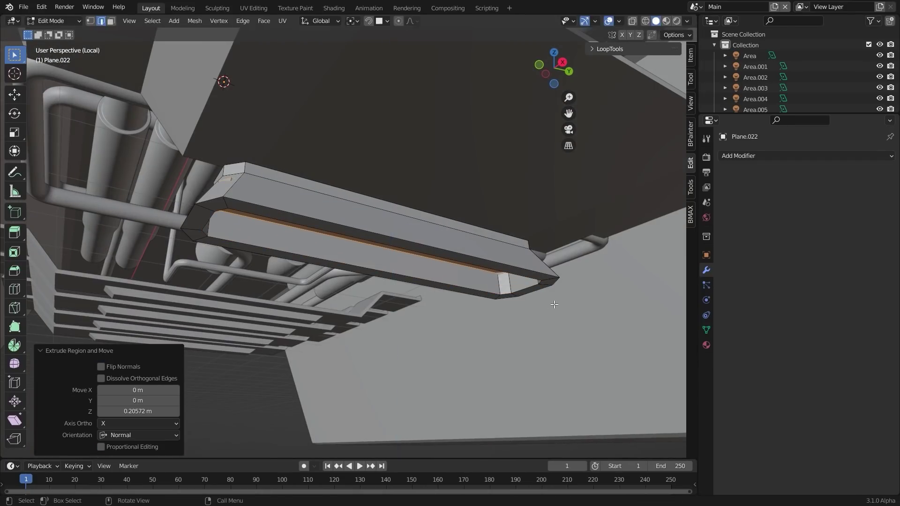
{"action": "key", "text": "ctrl+b"}
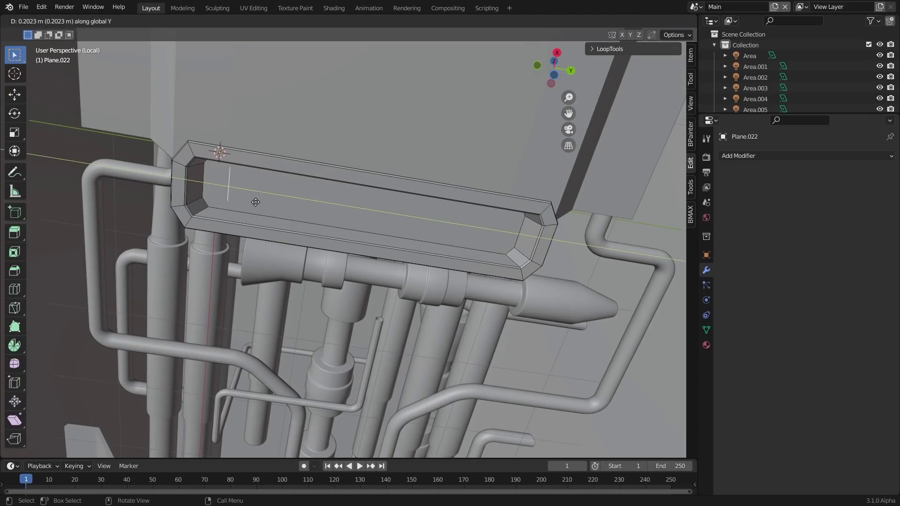
Step: Build a narrow slat across one end of the panel's recess and repeat copies of it along Y to form a vent grille
{"action": "left_click", "coordinate": [213, 201]}
{"action": "key", "text": "ctrl+l"}
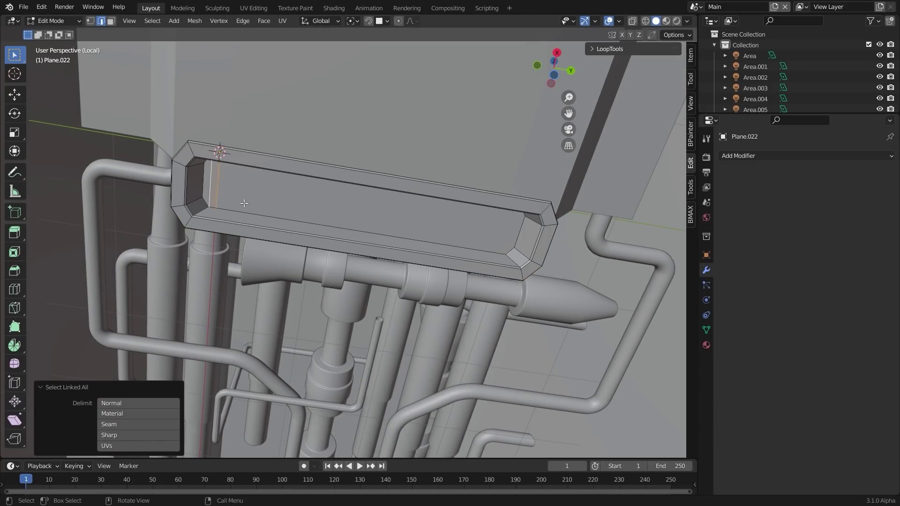
{"action": "left_click", "coordinate": [252, 199]}
{"action": "key", "text": "shift+r"}
{"action": "key", "text": "shift+r"}
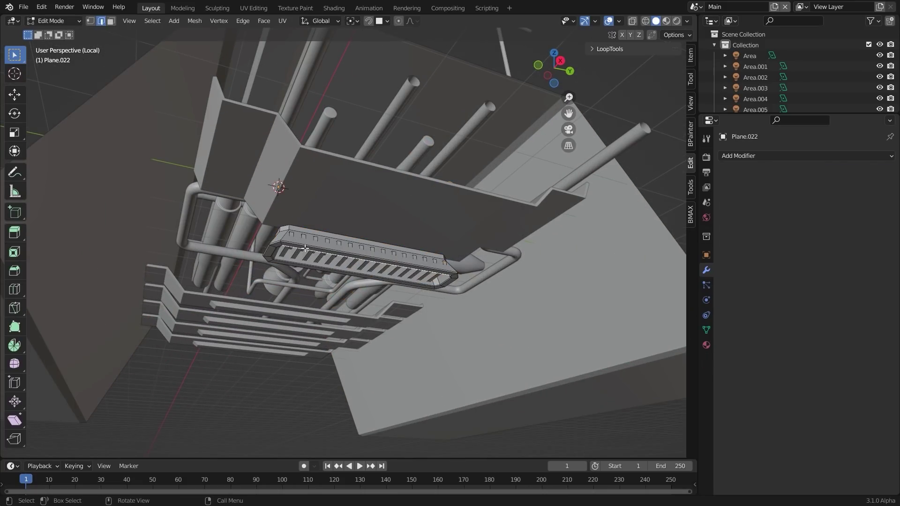
Step: Scale the entire vent panel along X by about 1.29 and finish editing its mesh
{"action": "key", "text": "a"}
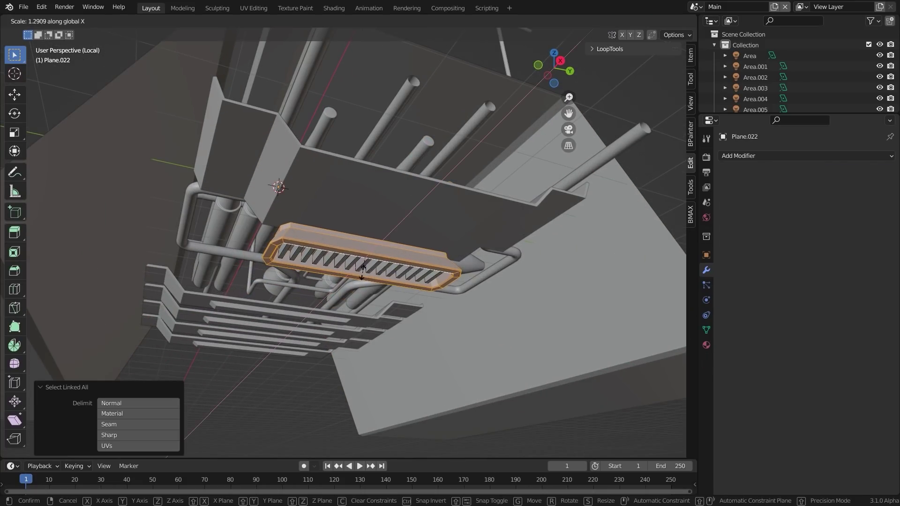
{"action": "key", "text": "Tab"}
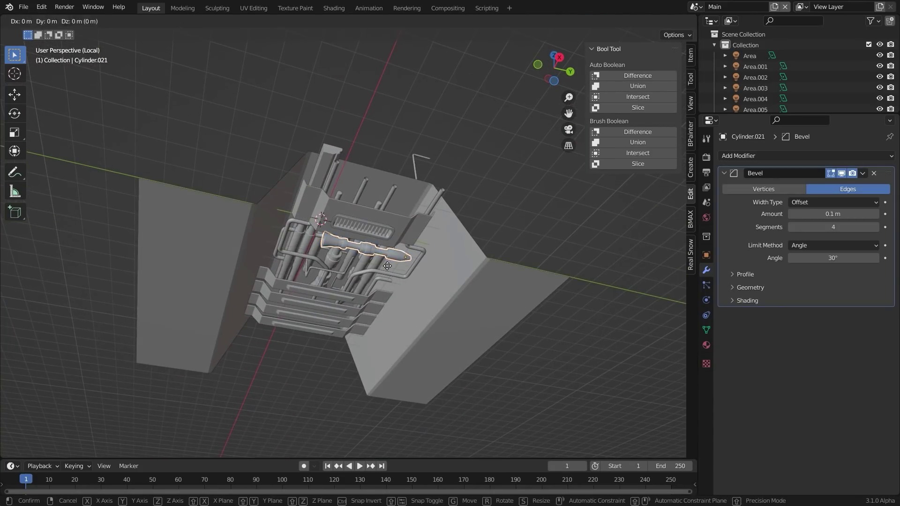
{"action": "middle_click_drag", "start_coordinate": [347, 253], "coordinate": [359, 281]}
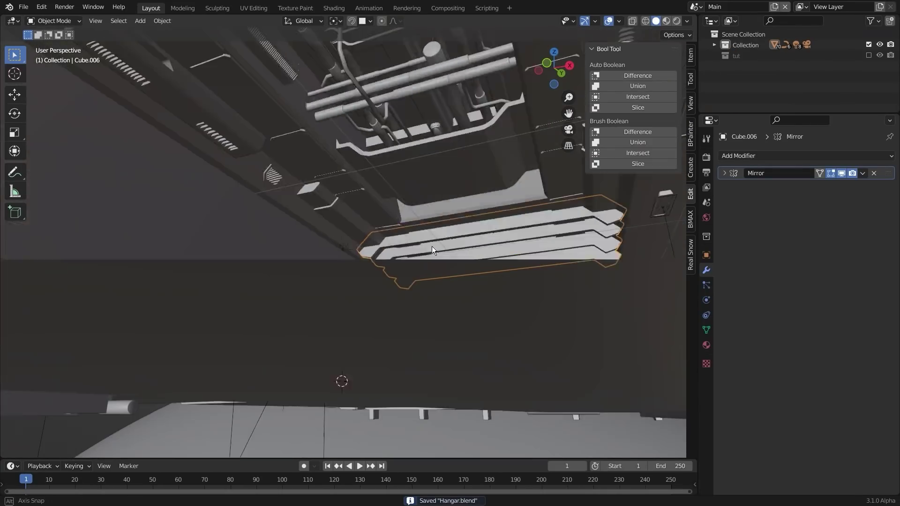
Step: Isolate and examine the four-layered ceiling beam and the bent pipes running along the side walls
{"action": "middle_click_drag", "start_coordinate": [431, 246], "coordinate": [496, 245]}
{"action": "key", "text": "KP_Divide"}
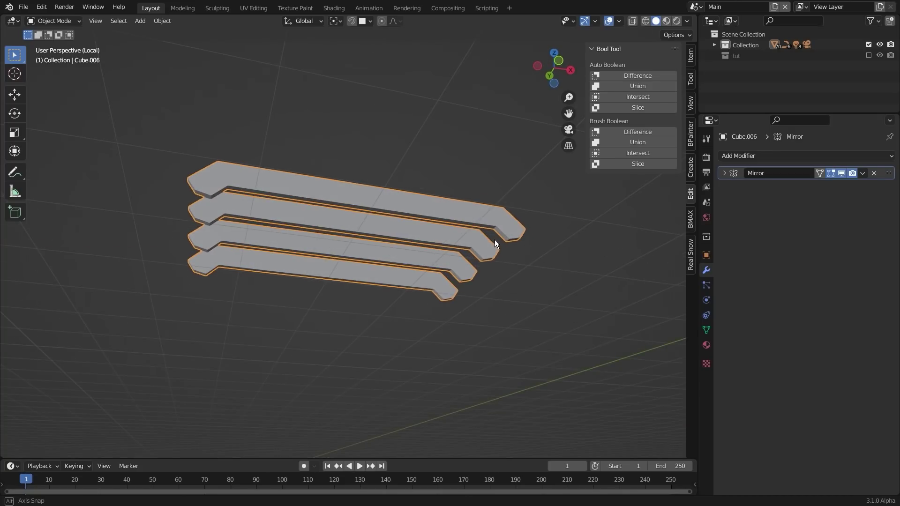
{"action": "key", "text": "Tab"}
{"action": "mouse_move", "coordinate": [416, 244]}
{"action": "middle_mouse_down"}
{"action": "mouse_move", "coordinate": [386, 233]}
{"action": "mouse_move", "coordinate": [412, 257]}
{"action": "middle_mouse_up"}
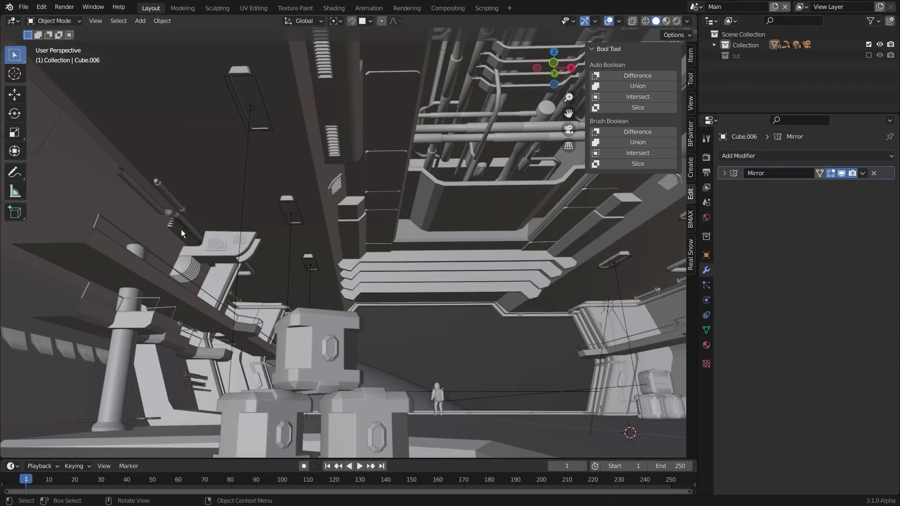
{"action": "left_click", "coordinate": [186, 229]}
{"action": "key", "text": "KP_Divide"}
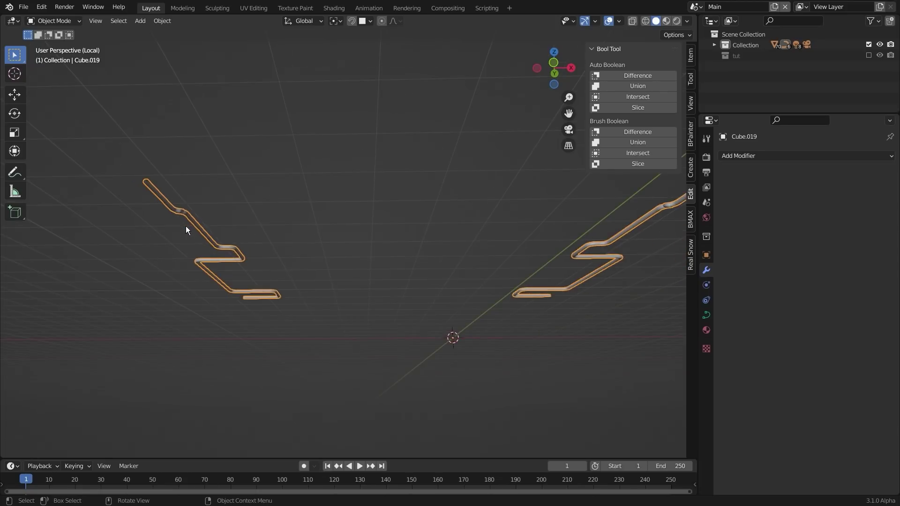
{"action": "key", "text": "KP_Divide"}
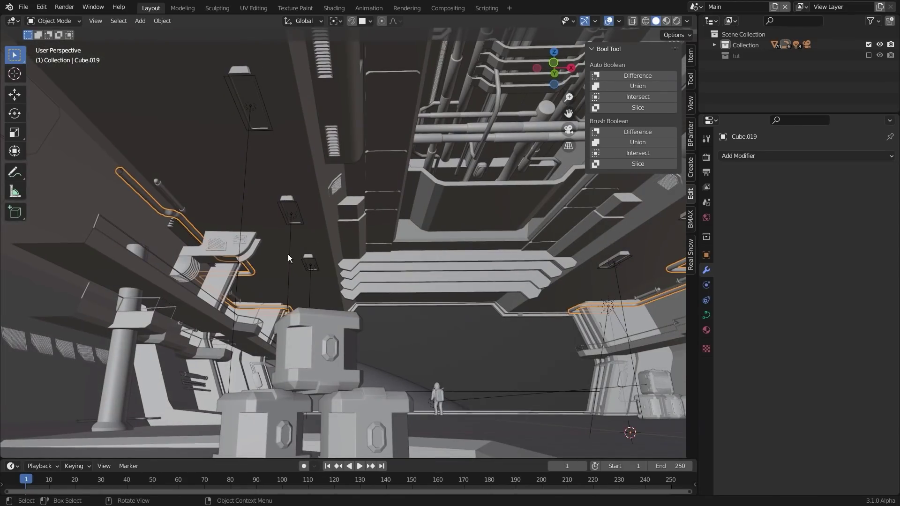
Step: Isolate and examine the angled wall pillar with its attached cables, and return to the full scene
{"action": "middle_click_drag", "start_coordinate": [292, 254], "coordinate": [338, 287]}
{"action": "left_click", "coordinate": [409, 279]}
{"action": "key", "text": "KP_Divide"}
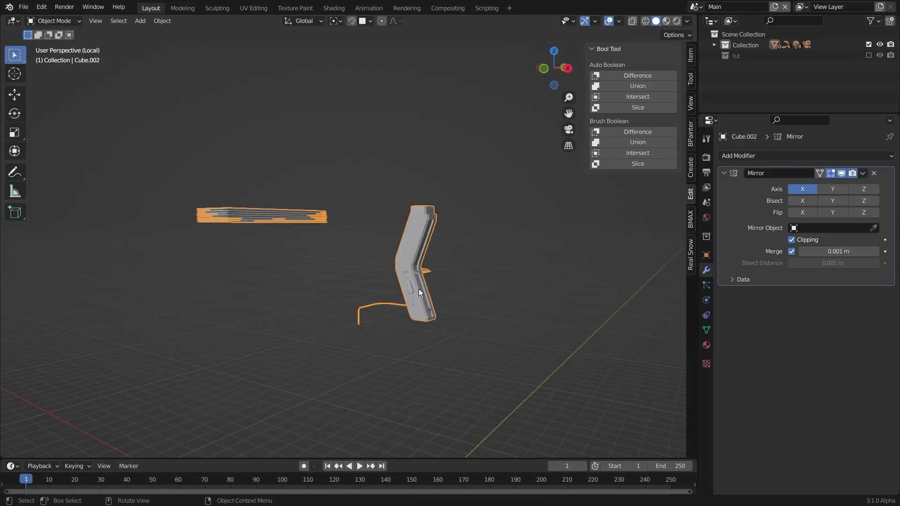
{"action": "scroll", "coordinate": [261, 263], "scroll_direction": "up", "scroll_amount": 4}
{"action": "scroll", "coordinate": [248, 248], "scroll_direction": "up", "scroll_amount": 2}
{"action": "scroll", "coordinate": [225, 250], "scroll_direction": "up", "scroll_amount": 1}
{"action": "middle_click_drag", "start_coordinate": [324, 266], "coordinate": [366, 268], "text": "shift"}
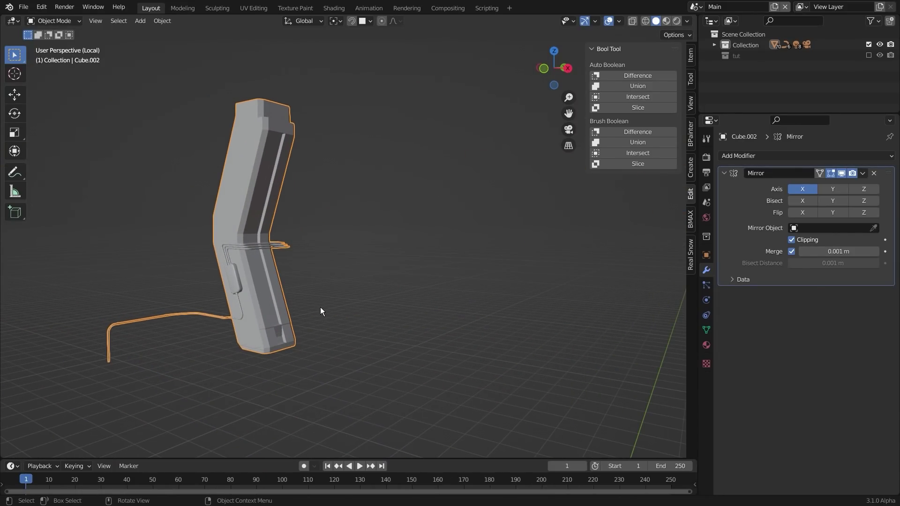
{"action": "key", "text": "KP_Divide"}
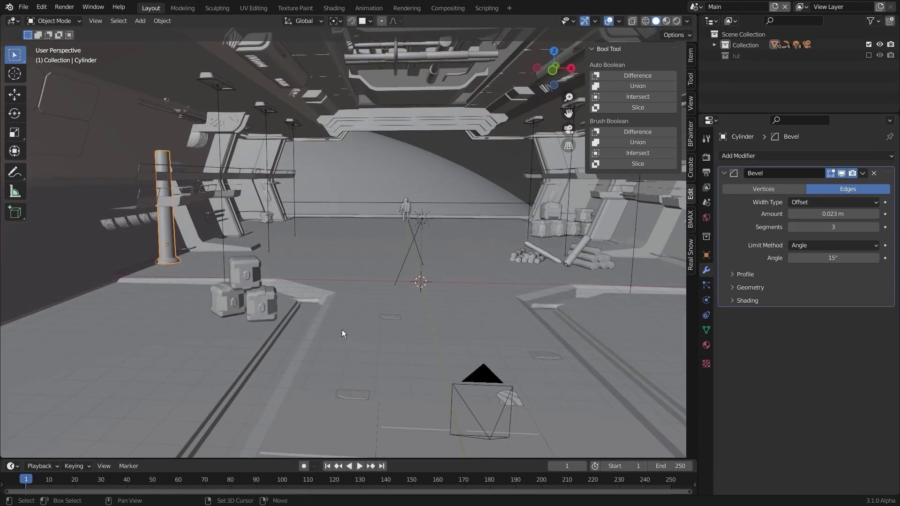
Step: Edit the hangar room's mesh and shift floor vertices near the centre line within the floor plane
{"action": "left_click", "coordinate": [311, 346]}
{"action": "scroll", "coordinate": [328, 350], "scroll_direction": "up", "scroll_amount": 1}
{"action": "key", "text": "Tab"}
{"action": "scroll", "coordinate": [316, 299], "scroll_direction": "up", "scroll_amount": 2}
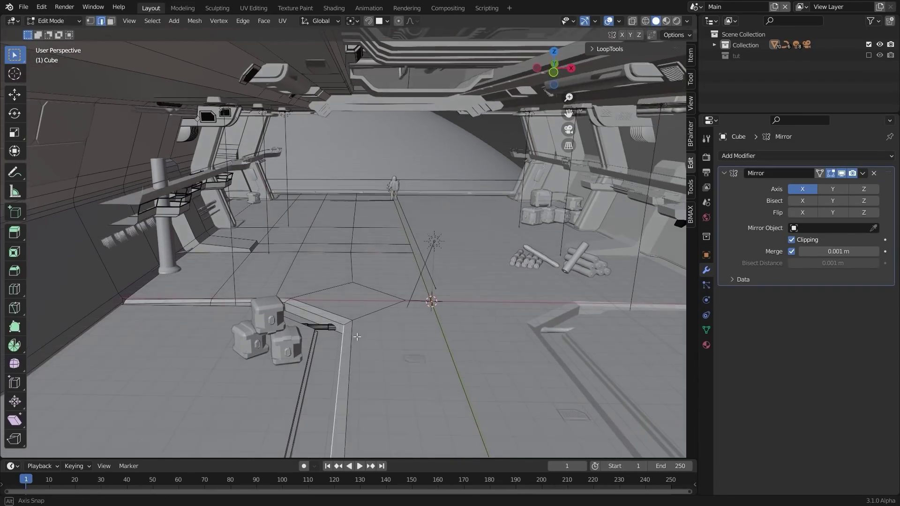
{"action": "middle_click_drag", "start_coordinate": [323, 334], "coordinate": [305, 338]}
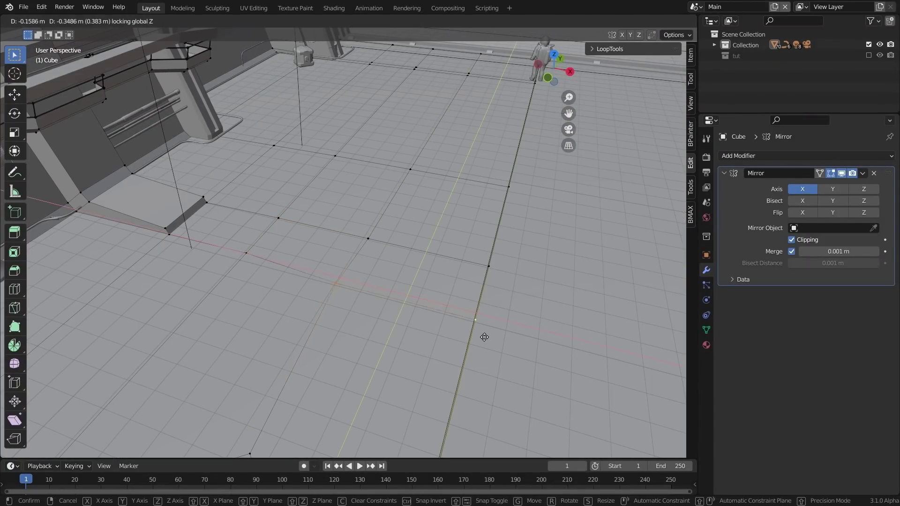
{"action": "left_click", "coordinate": [465, 387]}
{"action": "left_click", "coordinate": [463, 384], "text": "shift"}
{"action": "left_click", "coordinate": [314, 315]}
Step: Extrude four floor faces beside the centre line into a sunken pit and taper its bottom to 0.904 along X and about 0.94 along Y
{"action": "key", "text": "3"}
{"action": "left_click", "coordinate": [362, 297]}
{"action": "left_click", "coordinate": [300, 262], "text": "shift"}
{"action": "left_click", "coordinate": [334, 201], "text": "shift"}
{"action": "left_click", "coordinate": [425, 230], "text": "shift"}
{"action": "left_click", "coordinate": [497, 271]}
{"action": "key", "text": "e"}
{"action": "left_click", "coordinate": [500, 286]}
{"action": "key", "text": "s"}
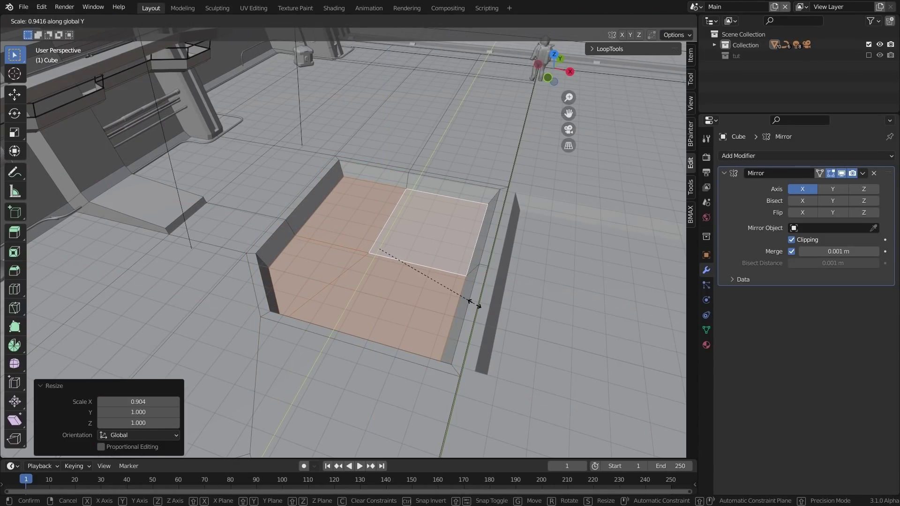
{"action": "left_click", "coordinate": [474, 303]}
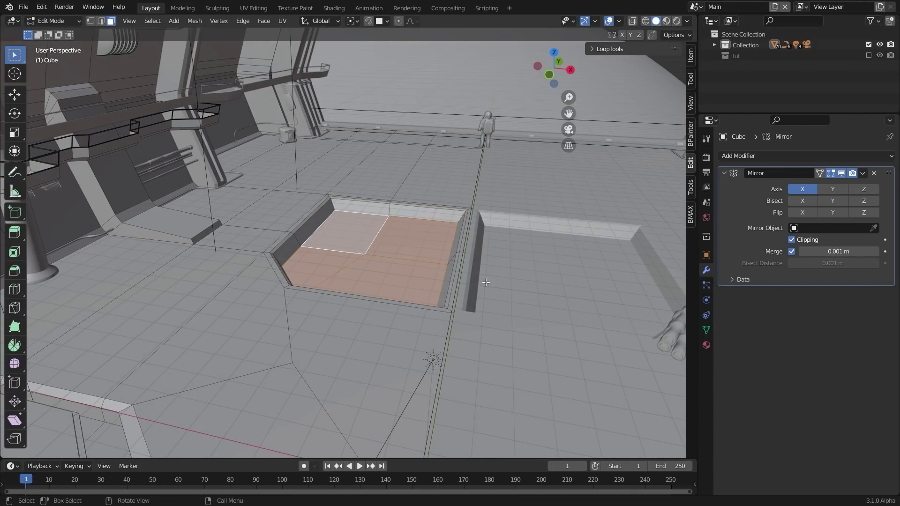
Step: Duplicate the pit's bottom faces in place, raise the copy along Z, and scale it to 1.024 as a floor plate
{"action": "key", "text": "shift+d"}
{"action": "right_click", "coordinate": [502, 289]}
{"action": "key", "text": "s"}
{"action": "left_click", "coordinate": [503, 290]}
{"action": "key", "text": "g"}
{"action": "key", "text": "z"}
{"action": "left_click", "coordinate": [504, 281]}
{"action": "left_click", "coordinate": [507, 274]}
Step: Select the boundary loop of the duplicated floor plate, bevel it, and check the result through the camera
{"action": "left_click", "coordinate": [151, 21]}
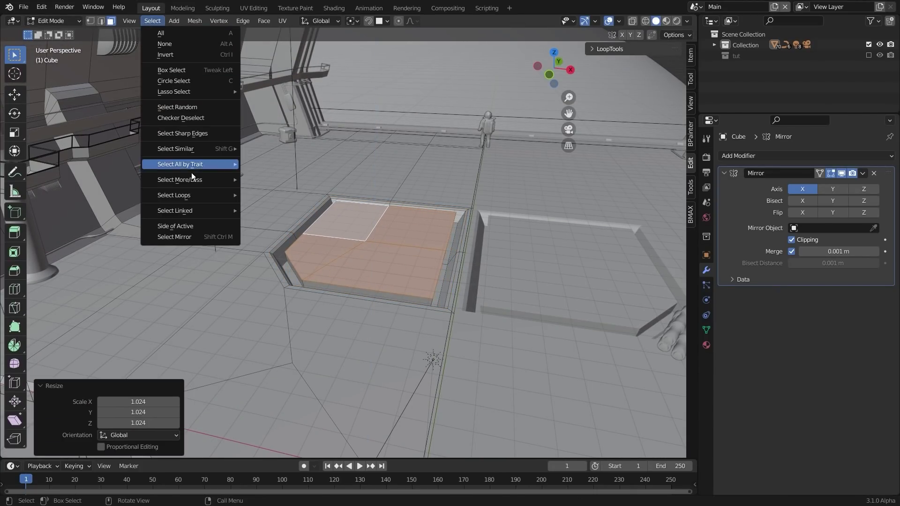
{"action": "mouse_move", "coordinate": [192, 195]}
{"action": "left_click", "coordinate": [281, 233]}
{"action": "key", "text": "ctrl+b"}
{"action": "left_click", "coordinate": [517, 303]}
{"action": "key", "text": "Tab"}
{"action": "key", "text": "KP_0"}
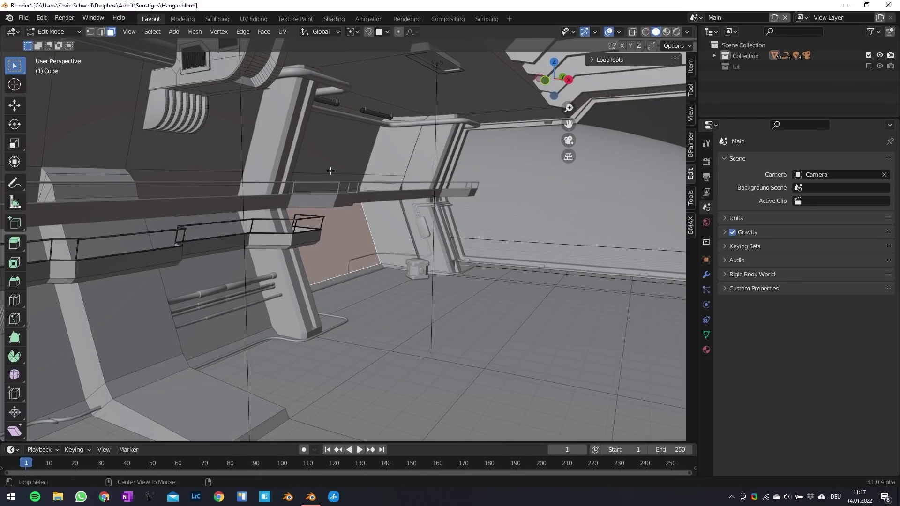
Step: Examine the walkway and side wall faces of the hangar room's mesh
{"action": "key", "text": "l"}
{"action": "key", "text": "ctrl+z"}
{"action": "middle_click_drag", "start_coordinate": [268, 287], "coordinate": [227, 283]}
{"action": "left_click", "coordinate": [144, 246]}
{"action": "left_click", "coordinate": [233, 246]}
{"action": "middle_click_drag", "start_coordinate": [233, 252], "coordinate": [283, 311]}
{"action": "key", "text": "Tab"}
{"action": "middle_click_drag", "start_coordinate": [347, 303], "coordinate": [280, 246]}
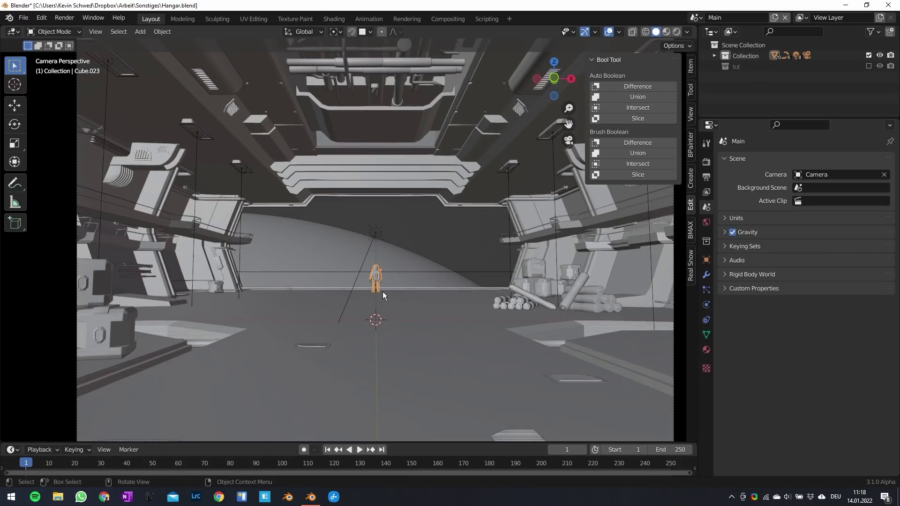
Step: Examine the standing figure in the hangar up close
{"action": "key", "text": "KP_0"}
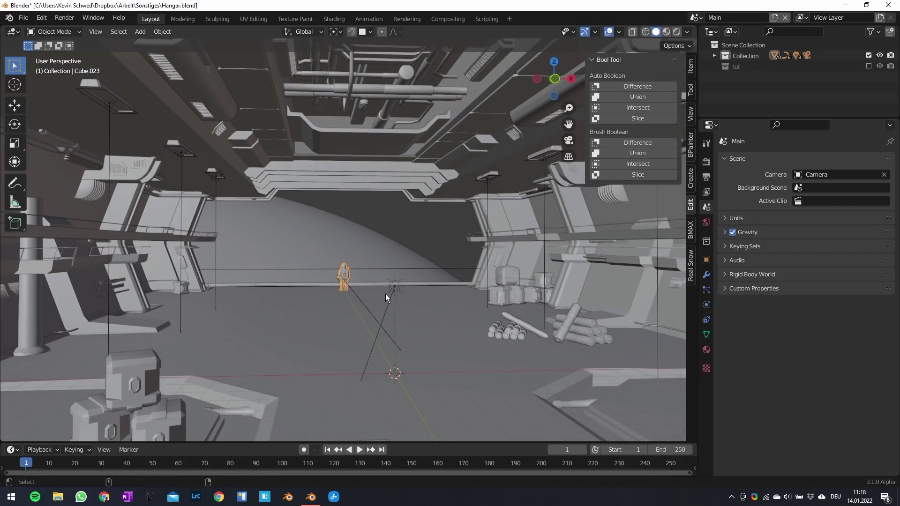
{"action": "key", "text": "KP_Decimal"}
{"action": "scroll", "coordinate": [384, 286], "scroll_direction": "down", "scroll_amount": 5}
{"action": "scroll", "coordinate": [350, 255], "scroll_direction": "up", "scroll_amount": 4}
{"action": "middle_click_drag", "start_coordinate": [354, 256], "coordinate": [393, 248]}
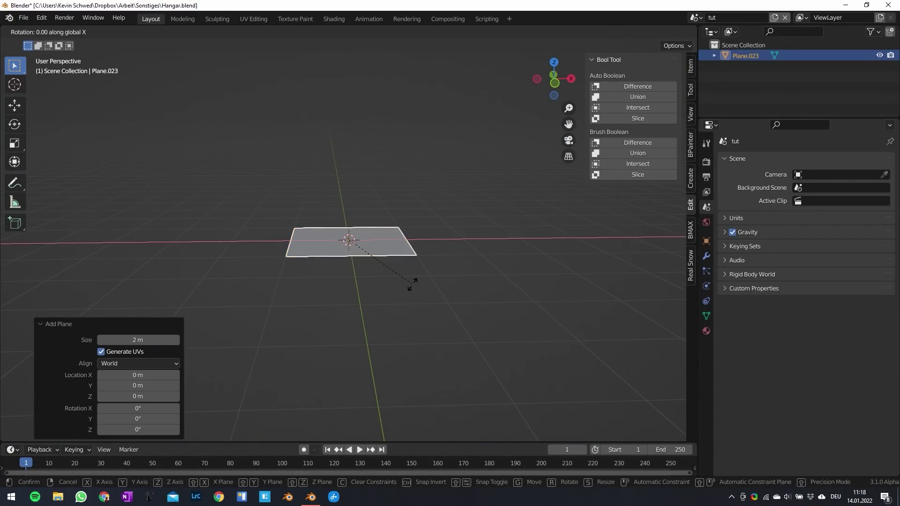
Step: Rotate the new plane 90° about X and scale it into an upright rectangle for the figure's torso
{"action": "type", "text": "90"}
{"action": "key", "text": "Return"}
{"action": "key", "text": "s"}
{"action": "key", "text": "x"}
{"action": "left_click", "coordinate": [470, 249]}
{"action": "key", "text": "s"}
{"action": "left_click", "coordinate": [437, 285]}
Step: Duplicate the torso face downward along Z and scale the copy to 0.541 along X for a leg
{"action": "key", "text": "Tab"}
{"action": "key", "text": "z"}
{"action": "left_click", "coordinate": [469, 349]}
{"action": "key", "text": "s"}
{"action": "key", "text": "x"}
{"action": "left_click", "coordinate": [422, 297]}
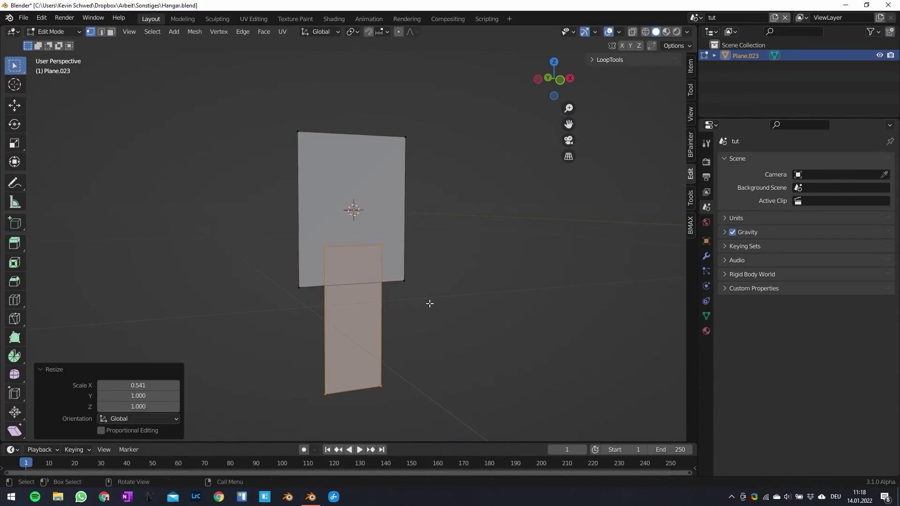
Step: Place the leg under one side of the torso's lower edge and duplicate it about 0.69 m along X for the second leg
{"action": "key", "text": "KP_1"}
{"action": "middle_click_drag", "start_coordinate": [439, 312], "coordinate": [455, 230], "text": "shift"}
{"action": "key", "text": "g"}
{"action": "left_click", "coordinate": [413, 267]}
{"action": "key", "text": "shift+d"}
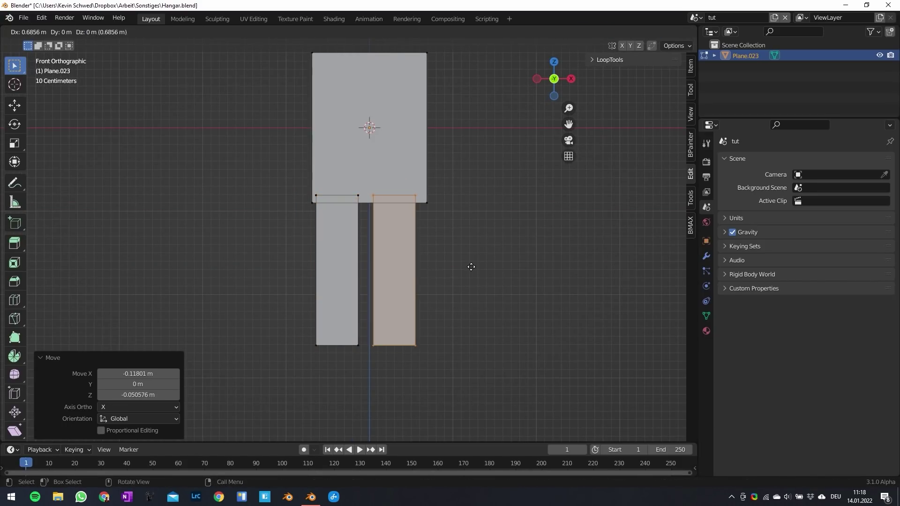
{"action": "left_click", "coordinate": [436, 299]}
Step: Duplicate a limb for each arm, rotating and scaling the copies to slant outward from the torso's shoulders
{"action": "middle_click_drag", "start_coordinate": [466, 281], "coordinate": [458, 334], "text": "shift"}
{"action": "key", "text": "shift+d"}
{"action": "left_click", "coordinate": [417, 220]}
{"action": "key", "text": "r"}
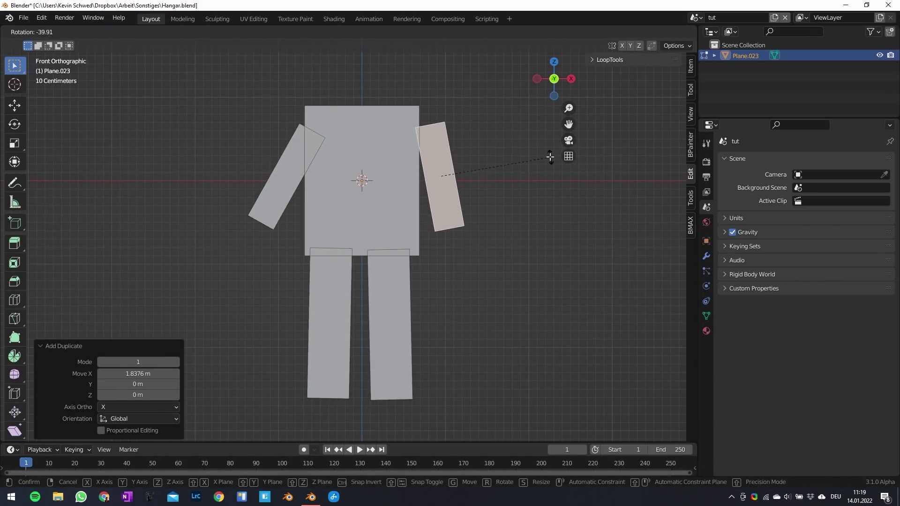
{"action": "left_click", "coordinate": [571, 185]}
{"action": "key", "text": "s"}
{"action": "left_click", "coordinate": [578, 184]}
{"action": "middle_click_drag", "start_coordinate": [343, 117], "coordinate": [369, 163], "text": "shift"}
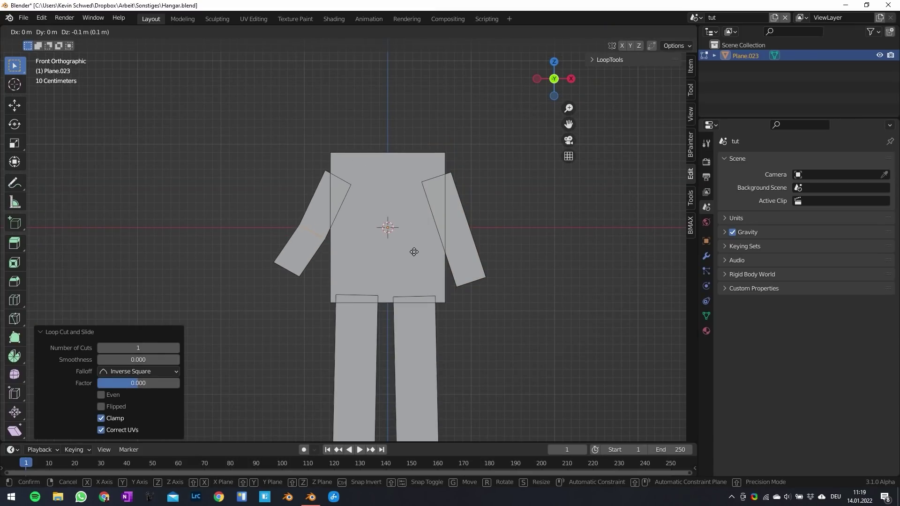
Step: Add loop cuts at the figure's elbows, knees and waist, bending the limbs slightly and narrowing the torso at the waist
{"action": "left_click", "coordinate": [472, 248]}
{"action": "middle_click_drag", "start_coordinate": [436, 328], "coordinate": [440, 245], "text": "shift"}
{"action": "key", "text": "ctrl+r"}
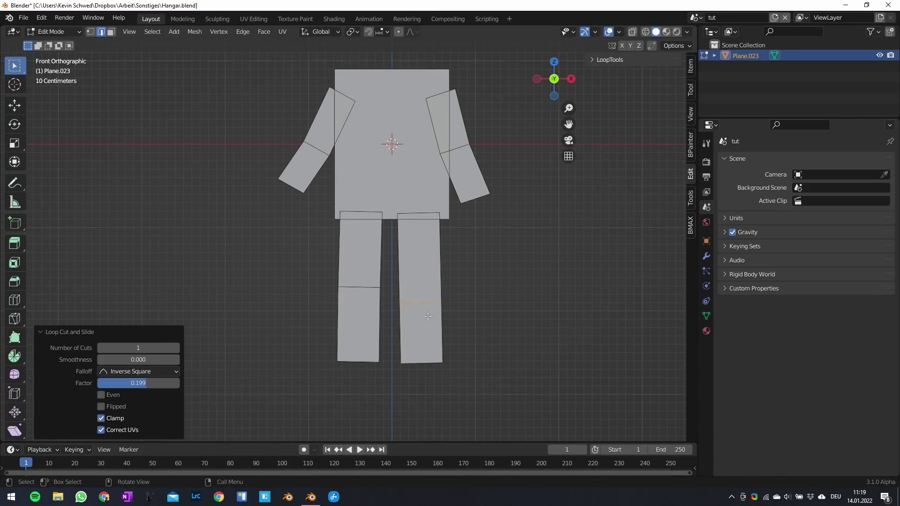
{"action": "middle_click_drag", "start_coordinate": [344, 83], "coordinate": [376, 168], "text": "shift"}
{"action": "left_click", "coordinate": [425, 165]}
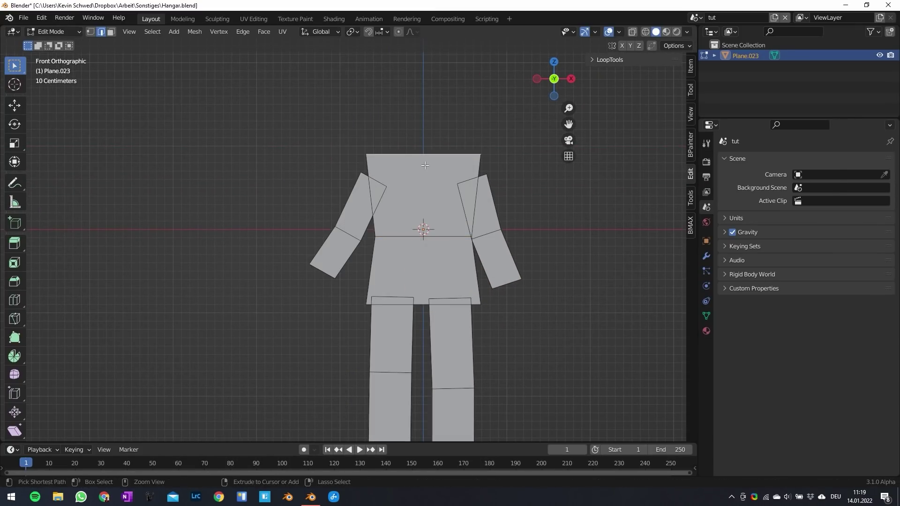
Step: Extrude all of the figure's flat faces to give the torso, arms and legs thickness
{"action": "key", "text": "a"}
{"action": "middle_click_drag", "start_coordinate": [370, 272], "coordinate": [440, 295]}
{"action": "key", "text": "e"}
{"action": "left_click", "coordinate": [412, 289]}
Step: Add a loop cut to the extruded figure and check its shape from another angle
{"action": "key", "text": "ctrl+r"}
{"action": "left_click", "coordinate": [340, 300]}
{"action": "key", "text": "Tab"}
{"action": "middle_click_drag", "start_coordinate": [469, 356], "coordinate": [450, 229]}
{"action": "left_click", "coordinate": [343, 283]}
{"action": "left_click", "coordinate": [448, 226]}
Step: Scale the selected geometry of the figure along the Y axis to shape the body's depth
{"action": "key", "text": "Tab"}
{"action": "left_click", "coordinate": [359, 203]}
{"action": "left_click", "coordinate": [442, 269], "text": "shift"}
{"action": "key", "text": "s"}
{"action": "key", "text": "y"}
{"action": "left_click", "coordinate": [418, 283]}
{"action": "key", "text": "alt+a"}
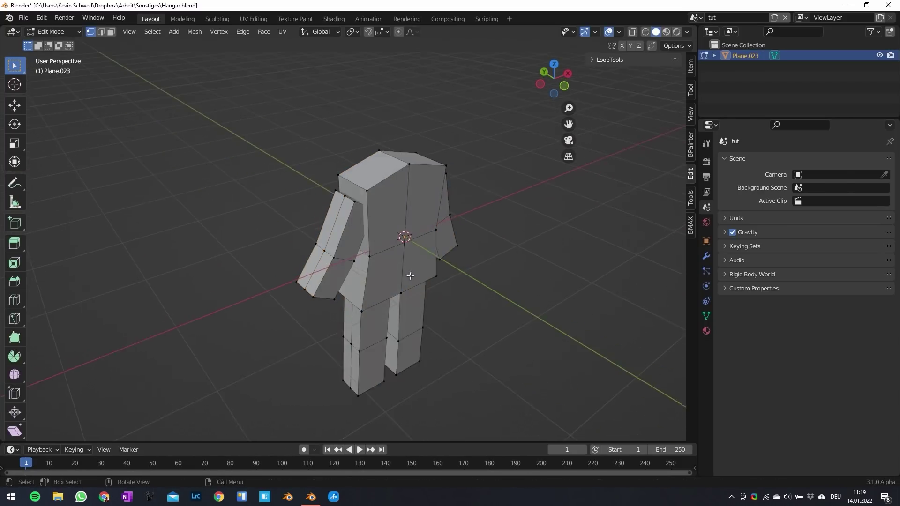
Step: Cut an edge loop around the lower legs and extrude the front ankle faces forward to form feet
{"action": "middle_click_drag", "start_coordinate": [418, 284], "coordinate": [530, 265]}
{"action": "key", "text": "ctrl+r"}
{"action": "left_click", "coordinate": [308, 349]}
{"action": "key", "text": "3"}
{"action": "left_click", "coordinate": [299, 342]}
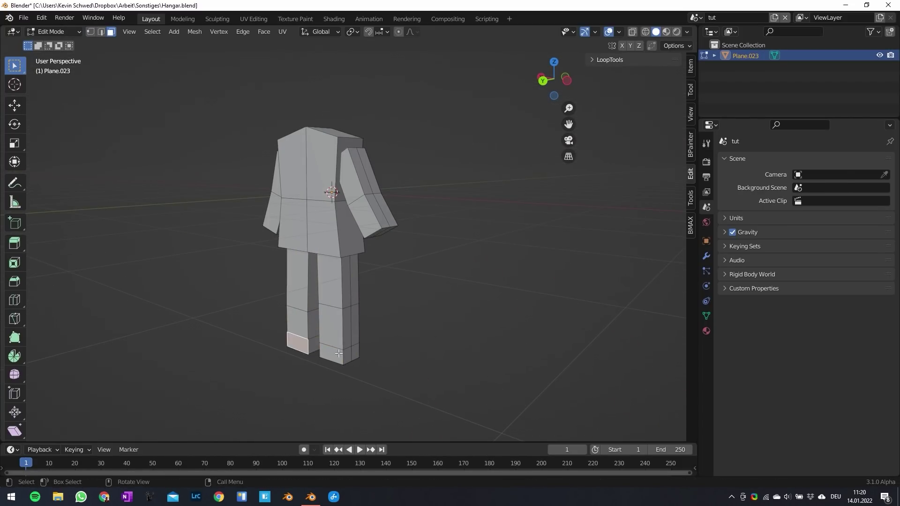
{"action": "left_click", "coordinate": [331, 354], "text": "shift"}
{"action": "middle_click_drag", "start_coordinate": [525, 357], "coordinate": [495, 359]}
{"action": "key", "text": "e"}
{"action": "left_click", "coordinate": [463, 359]}
Step: Scale the extruded foot faces along Z and adjust their height along Z
{"action": "key", "text": "s"}
{"action": "key", "text": "z"}
{"action": "left_click", "coordinate": [415, 361]}
{"action": "middle_click_drag", "start_coordinate": [415, 361], "coordinate": [507, 351]}
{"action": "key", "text": "g"}
{"action": "key", "text": "z"}
{"action": "left_click", "coordinate": [442, 353]}
Step: Rotate the linked leg geometry to loosen the pose, including a rotation about the Z axis
{"action": "left_click", "coordinate": [438, 359]}
{"action": "key", "text": "ctrl+l"}
{"action": "key", "text": "r"}
{"action": "left_click", "coordinate": [504, 307]}
{"action": "key", "text": "ctrl+l"}
{"action": "key", "text": "r"}
{"action": "key", "text": "z"}
{"action": "left_click", "coordinate": [583, 341]}
Step: Add a UV sphere to the character mesh for the head, lowering its resolution by entering 11
{"action": "key", "text": "alt+a"}
{"action": "middle_click_drag", "start_coordinate": [419, 277], "coordinate": [452, 286]}
{"action": "middle_click_drag", "start_coordinate": [384, 204], "coordinate": [359, 258], "text": "shift"}
{"action": "key", "text": "shift+a"}
{"action": "left_click", "coordinate": [285, 289]}
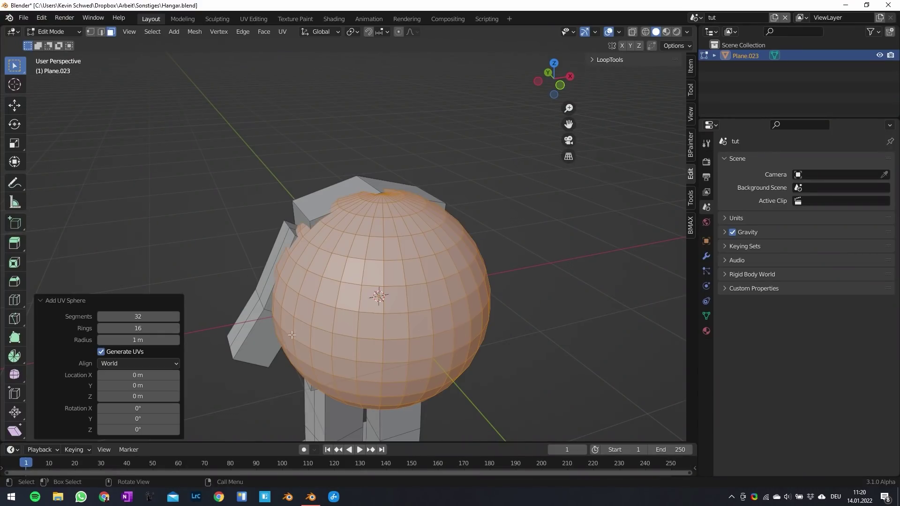
{"action": "type", "text": "11"}
{"action": "key", "text": "Return"}
Step: Shrink the sphere and position it above the torso in the front view as the head
{"action": "key", "text": "s"}
{"action": "left_click", "coordinate": [511, 340]}
{"action": "key", "text": "KP_1"}
{"action": "key", "text": "g"}
{"action": "left_click", "coordinate": [375, 189]}
{"action": "key", "text": "s"}
{"action": "left_click", "coordinate": [379, 220]}
Step: Move the head sphere along Y to align its depth with the torso
{"action": "middle_click_drag", "start_coordinate": [380, 224], "coordinate": [281, 235]}
{"action": "key", "text": "g"}
{"action": "key", "text": "y"}
{"action": "left_click", "coordinate": [532, 247]}
{"action": "middle_click_drag", "start_coordinate": [338, 248], "coordinate": [443, 252]}
{"action": "key", "text": "a"}
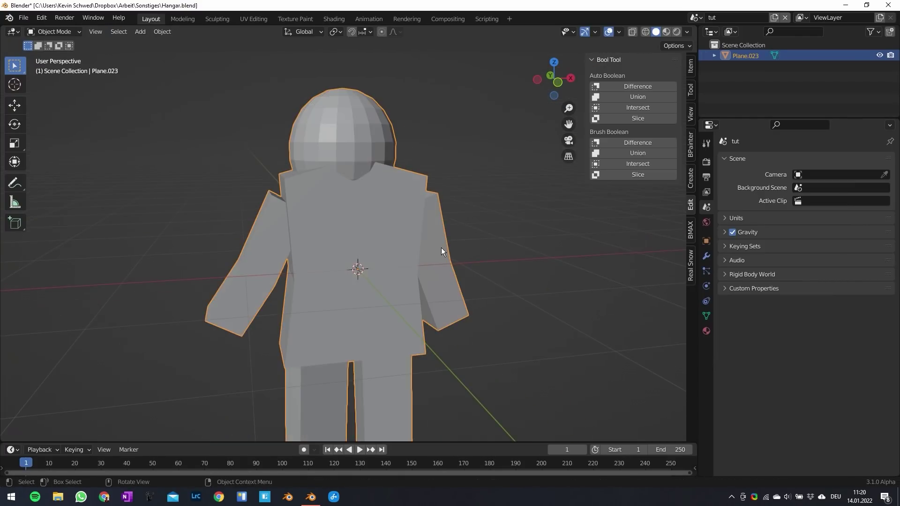
Step: Select the head's linked geometry and adjust its height along Z
{"action": "scroll", "coordinate": [442, 252], "scroll_direction": "down", "scroll_amount": 3}
{"action": "left_click", "coordinate": [333, 192]}
{"action": "key", "text": "ctrl+l"}
{"action": "key", "text": "g"}
{"action": "key", "text": "z"}
{"action": "key", "text": "7"}
{"action": "left_click", "coordinate": [408, 240]}
Step: Scale the linked torso geometry, return to Object Mode and save the file
{"action": "left_click", "coordinate": [351, 239]}
{"action": "key", "text": "ctrl+l"}
{"action": "key", "text": "s"}
{"action": "left_click", "coordinate": [275, 246]}
{"action": "key", "text": "Tab"}
{"action": "middle_click_drag", "start_coordinate": [347, 253], "coordinate": [416, 258]}
{"action": "middle_click_drag", "start_coordinate": [305, 274], "coordinate": [360, 278]}
{"action": "key", "text": "ctrl+s"}
Step: Select the head's linked geometry in Edit Mode and shift it along Y
{"action": "key", "text": "Tab"}
{"action": "left_click", "coordinate": [313, 149]}
{"action": "key", "text": "ctrl+l"}
{"action": "key", "text": "g"}
{"action": "key", "text": "y"}
{"action": "left_click", "coordinate": [370, 197]}
{"action": "key", "text": "Tab"}
Step: Switch to the Sculpting workspace and set the Flatten brush strength to 0.365
{"action": "left_click", "coordinate": [217, 19]}
{"action": "scroll", "coordinate": [334, 398], "scroll_direction": "up", "scroll_amount": 4}
{"action": "scroll", "coordinate": [379, 274], "scroll_direction": "down", "scroll_amount": 5}
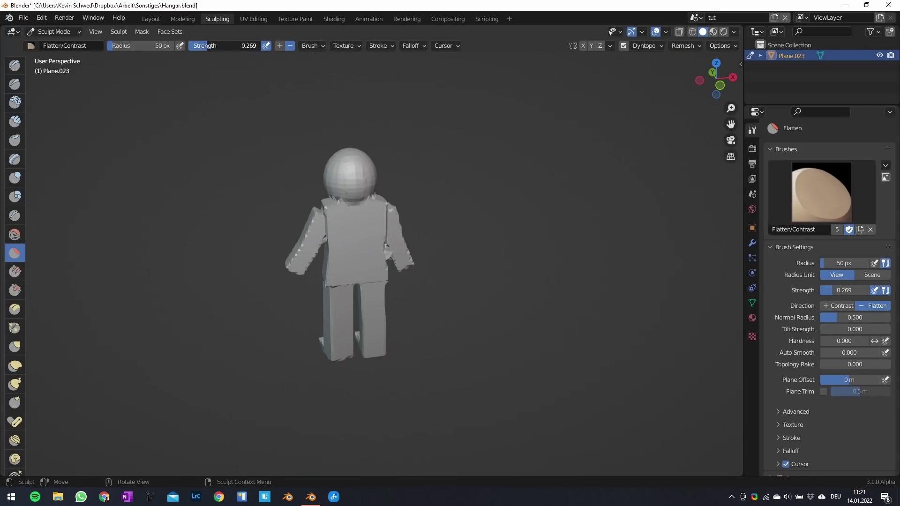
{"action": "left_click_drag", "start_coordinate": [220, 46], "coordinate": [208, 46]}
Step: Turn on smooth shading in the dynamic topology settings for the character
{"action": "middle_click_drag", "start_coordinate": [324, 225], "coordinate": [343, 227]}
{"action": "scroll", "coordinate": [343, 227], "scroll_direction": "up", "scroll_amount": 3}
{"action": "left_click", "coordinate": [648, 45]}
{"action": "left_click", "coordinate": [643, 100]}
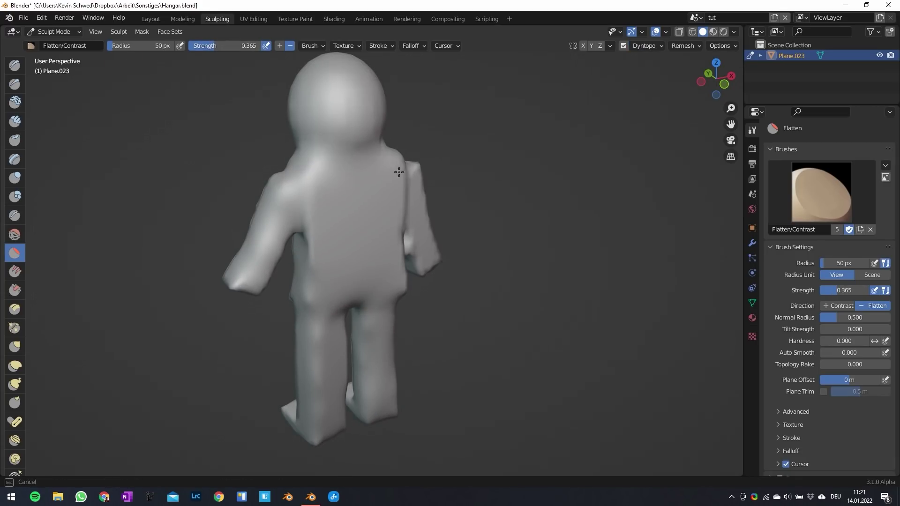
Step: Build up volume on the head with vertical and diagonal strokes of the Draw brush
{"action": "mouse_move", "coordinate": [383, 266]}
{"action": "middle_mouse_down"}
{"action": "mouse_move", "coordinate": [352, 339]}
{"action": "mouse_move", "coordinate": [407, 249]}
{"action": "mouse_move", "coordinate": [314, 275]}
{"action": "middle_mouse_up"}
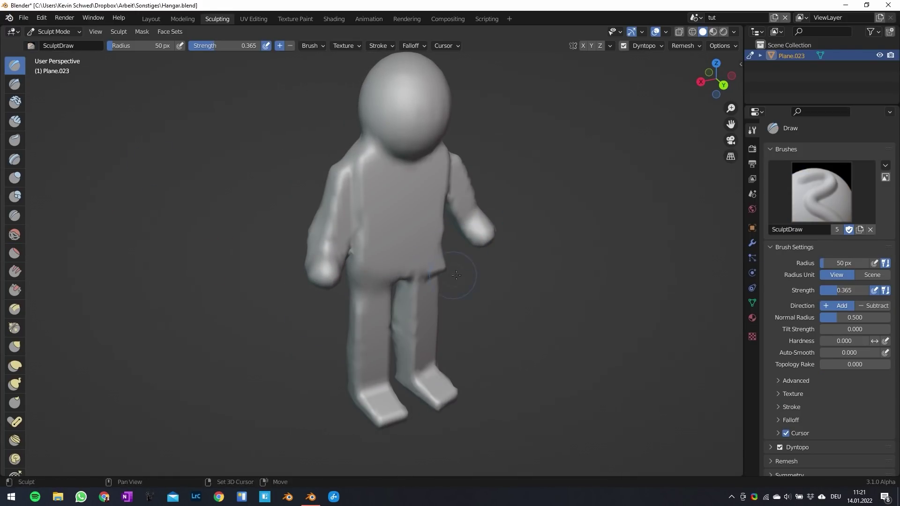
{"action": "middle_click_drag", "start_coordinate": [428, 277], "coordinate": [338, 187]}
{"action": "scroll", "coordinate": [338, 133], "scroll_direction": "up", "scroll_amount": 2}
{"action": "middle_click_drag", "start_coordinate": [338, 132], "coordinate": [353, 210], "text": "shift"}
{"action": "left_click_drag", "start_coordinate": [340, 133], "coordinate": [348, 214]}
{"action": "middle_click_drag", "start_coordinate": [349, 176], "coordinate": [395, 233]}
{"action": "left_click_drag", "start_coordinate": [396, 233], "coordinate": [347, 180]}
Step: Reshape the torso and leg from the side with the Grab brush, using a radius of 166 px
{"action": "mouse_move", "coordinate": [408, 300]}
{"action": "middle_mouse_down"}
{"action": "mouse_move", "coordinate": [371, 246]}
{"action": "mouse_move", "coordinate": [418, 364]}
{"action": "middle_mouse_up"}
{"action": "scroll", "coordinate": [394, 295], "scroll_direction": "down", "scroll_amount": 2}
{"action": "key", "text": "g"}
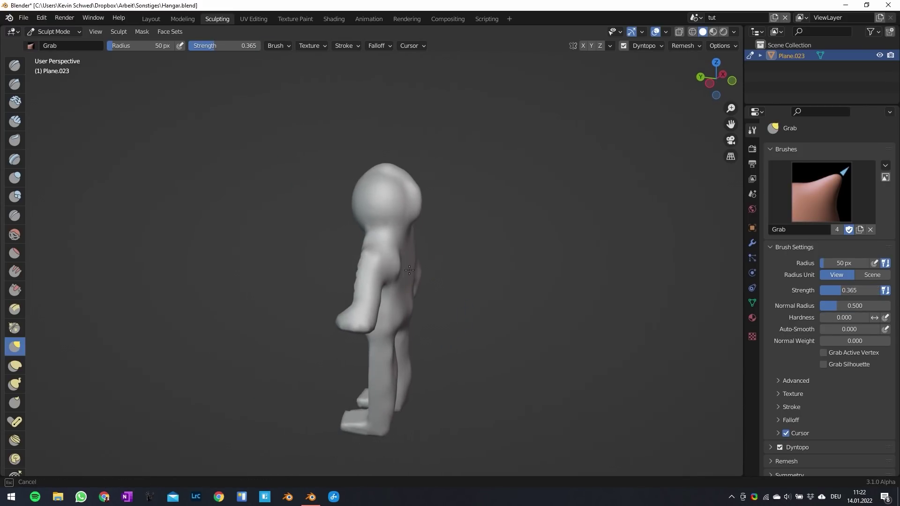
{"action": "left_click_drag", "start_coordinate": [393, 280], "coordinate": [403, 277]}
{"action": "left_click_drag", "start_coordinate": [385, 369], "coordinate": [393, 369]}
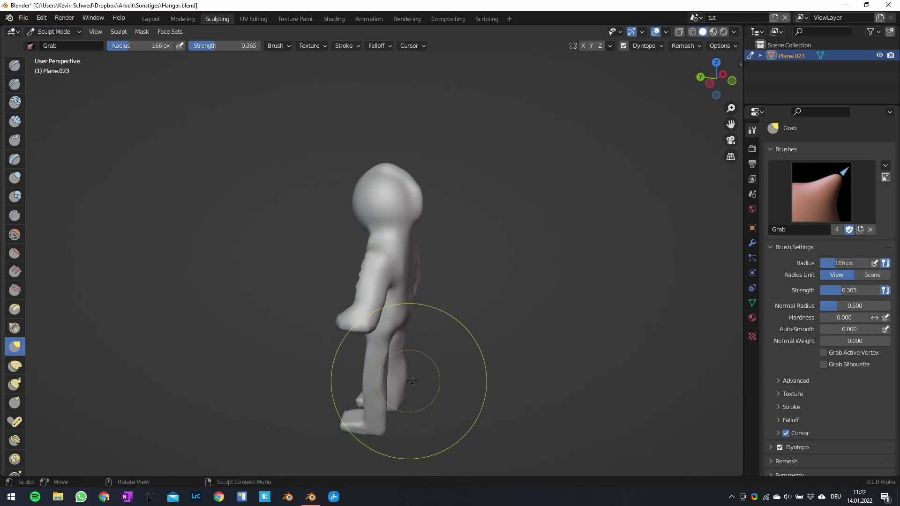
{"action": "middle_click_drag", "start_coordinate": [398, 313], "coordinate": [357, 315]}
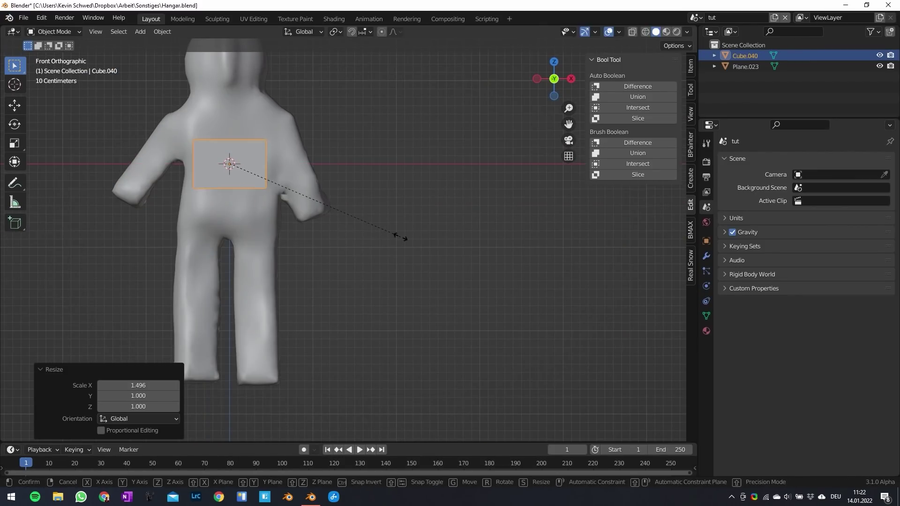
Step: Stretch the new cube along Z and Y and move it along Y behind the torso as a backpack
{"action": "key", "text": "s"}
{"action": "key", "text": "z"}
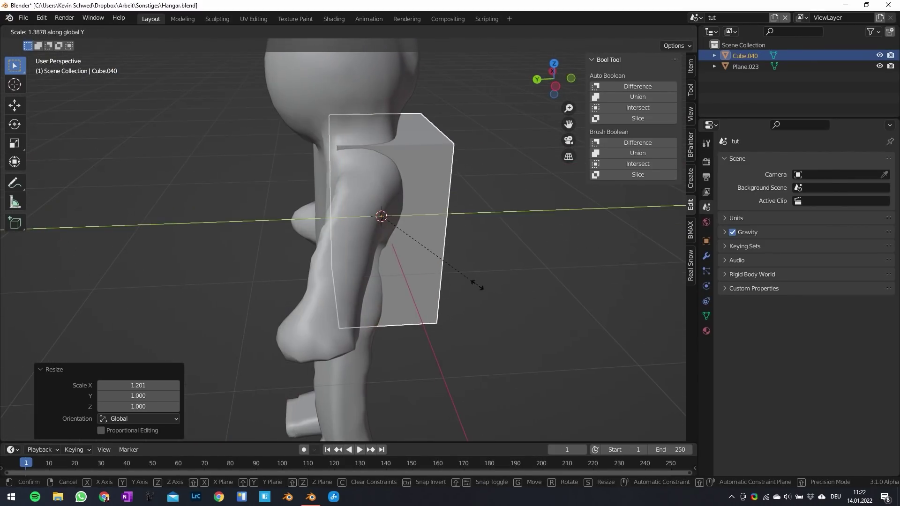
{"action": "left_click", "coordinate": [478, 285]}
{"action": "key", "text": "g"}
{"action": "key", "text": "y"}
{"action": "left_click", "coordinate": [524, 287]}
Step: Apply the backpack cube's scale and bevel its edges
{"action": "middle_click_drag", "start_coordinate": [524, 287], "coordinate": [466, 329]}
{"action": "key", "text": "ctrl+a"}
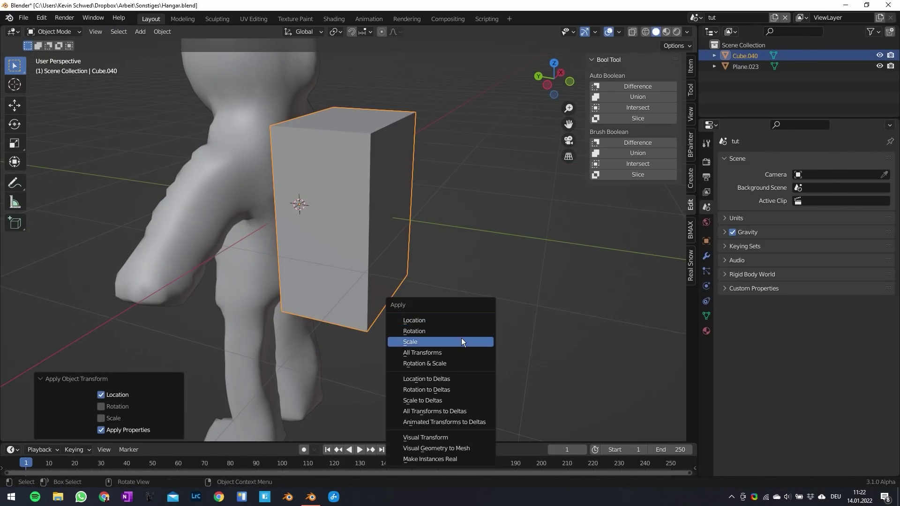
{"action": "left_click", "coordinate": [466, 336]}
{"action": "key", "text": "Tab"}
{"action": "key", "text": "ctrl+b"}
{"action": "middle_click_drag", "start_coordinate": [506, 349], "coordinate": [524, 347]}
Step: Scale the backpack to about 0.851 along Y
{"action": "key", "text": "s"}
{"action": "key", "text": "y"}
{"action": "left_click", "coordinate": [431, 312]}
{"action": "middle_click_drag", "start_coordinate": [431, 311], "coordinate": [344, 291]}
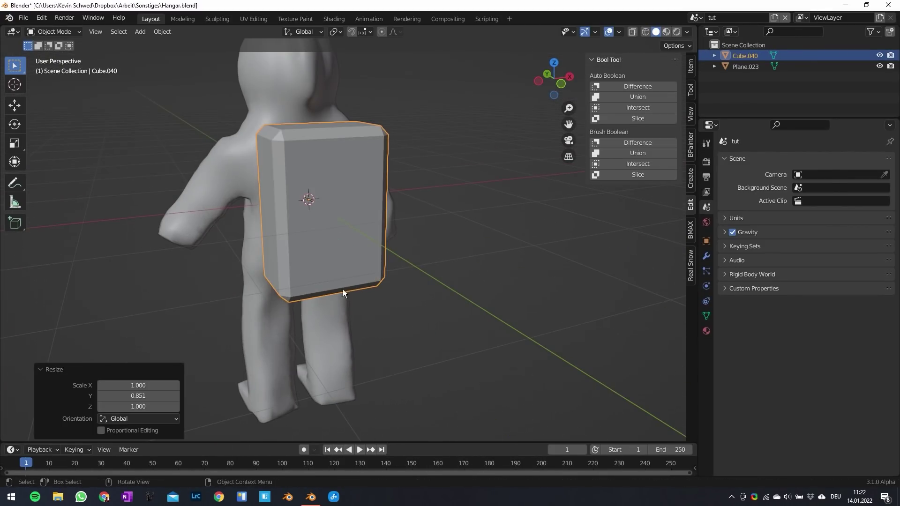
Step: Duplicate the backpack block along Z and shrink the copy into a small panel
{"action": "key", "text": "shift+d"}
{"action": "key", "text": "z"}
{"action": "left_click", "coordinate": [366, 286]}
{"action": "key", "text": "s"}
{"action": "key", "text": "z"}
{"action": "left_click", "coordinate": [335, 206]}
Step: Scale the small panel along Y and move it along Y onto the backpack's rear face
{"action": "key", "text": "y"}
{"action": "left_click", "coordinate": [424, 221]}
{"action": "key", "text": "g"}
{"action": "key", "text": "y"}
{"action": "middle_click_drag", "start_coordinate": [441, 224], "coordinate": [327, 255]}
{"action": "left_click", "coordinate": [470, 250]}
Step: Adjust the panel's thickness by scaling it along Y
{"action": "key", "text": "Tab"}
{"action": "key", "text": "Tab"}
{"action": "key", "text": "s"}
{"action": "key", "text": "y"}
{"action": "left_click", "coordinate": [467, 289]}
Step: Duplicate the panel along Z, narrow the copy along X and adjust its height beneath the first panel
{"action": "key", "text": "shift+d"}
{"action": "key", "text": "z"}
{"action": "left_click", "coordinate": [323, 254]}
{"action": "key", "text": "s"}
{"action": "key", "text": "x"}
{"action": "left_click", "coordinate": [302, 249]}
{"action": "key", "text": "g"}
{"action": "key", "text": "z"}
{"action": "key", "text": "Tab"}
{"action": "key", "text": "Tab"}
Step: Add a cylinder, scale it down and stretch it along Z into an upright tank
{"action": "key", "text": "shift+a"}
{"action": "left_click", "coordinate": [365, 275]}
{"action": "key", "text": "s"}
{"action": "left_click", "coordinate": [332, 215]}
{"action": "key", "text": "s"}
{"action": "key", "text": "z"}
{"action": "left_click", "coordinate": [402, 212]}
Step: Move the cylinder along Y and X to the back of the backpack beside the panels
{"action": "key", "text": "g"}
{"action": "key", "text": "y"}
{"action": "left_click", "coordinate": [312, 205]}
{"action": "key", "text": "g"}
{"action": "key", "text": "x"}
{"action": "left_click", "coordinate": [375, 211]}
Step: Resize the upper backpack panel along X
{"action": "left_click", "coordinate": [300, 180]}
{"action": "key", "text": "s"}
{"action": "key", "text": "x"}
{"action": "left_click", "coordinate": [324, 209]}
Step: Select both backpack panels and move them together along Z
{"action": "left_click", "coordinate": [298, 212]}
{"action": "left_click", "coordinate": [295, 174], "text": "shift"}
{"action": "key", "text": "g"}
{"action": "key", "text": "z"}
{"action": "left_click", "coordinate": [373, 188]}
Step: Move the upright tank about 0.10 m along negative X and lengthen it along Z
{"action": "left_click", "coordinate": [361, 201]}
{"action": "key", "text": "g"}
{"action": "key", "text": "x"}
{"action": "left_click", "coordinate": [399, 213]}
{"action": "key", "text": "s"}
{"action": "key", "text": "z"}
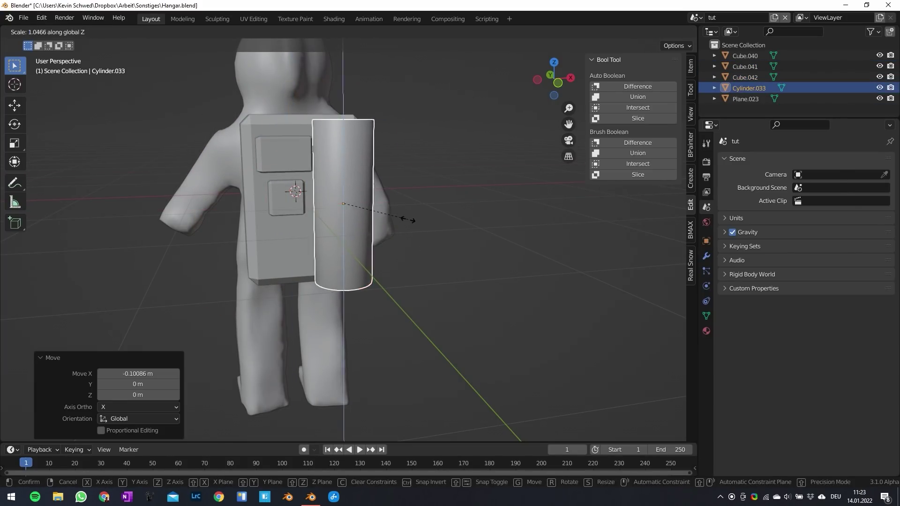
{"action": "left_click", "coordinate": [406, 218]}
Step: Reshape the upright tank's end faces in Edit Mode to give it rounded ends
{"action": "middle_click_drag", "start_coordinate": [406, 218], "coordinate": [375, 255]}
{"action": "key", "text": "Tab"}
{"action": "scroll", "coordinate": [352, 249], "scroll_direction": "up", "scroll_amount": 3}
{"action": "key", "text": "e"}
{"action": "key", "text": "Escape"}
{"action": "key", "text": "s"}
{"action": "key", "text": "z"}
{"action": "left_click", "coordinate": [404, 263]}
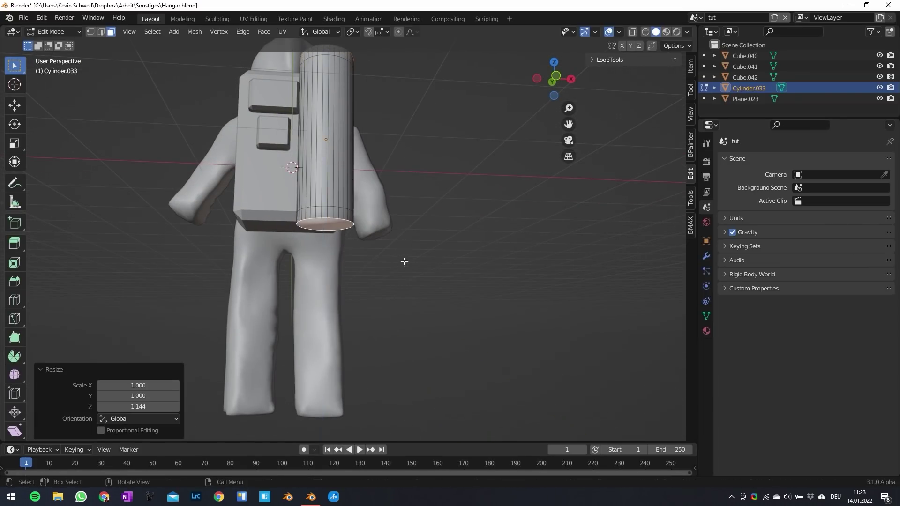
{"action": "middle_click_drag", "start_coordinate": [403, 221], "coordinate": [401, 261], "text": "shift"}
{"action": "key", "text": "s"}
{"action": "left_click", "coordinate": [339, 265]}
{"action": "key", "text": "Tab"}
Step: Duplicate the tank and offset the copy about 0.66 m along Y
{"action": "middle_click_drag", "start_coordinate": [334, 268], "coordinate": [404, 319]}
{"action": "key", "text": "shift+d"}
{"action": "key", "text": "y"}
{"action": "left_click", "coordinate": [403, 311]}
Step: Rotate the copied tank 90° about X and 90° about Z so it lies across the backpack
{"action": "key", "text": "r"}
{"action": "key", "text": "x"}
{"action": "key", "text": "9"}
{"action": "key", "text": "0"}
{"action": "key", "text": "Return"}
{"action": "key", "text": "r"}
{"action": "key", "text": "z"}
{"action": "key", "text": "9"}
{"action": "key", "text": "0"}
{"action": "key", "text": "Return"}
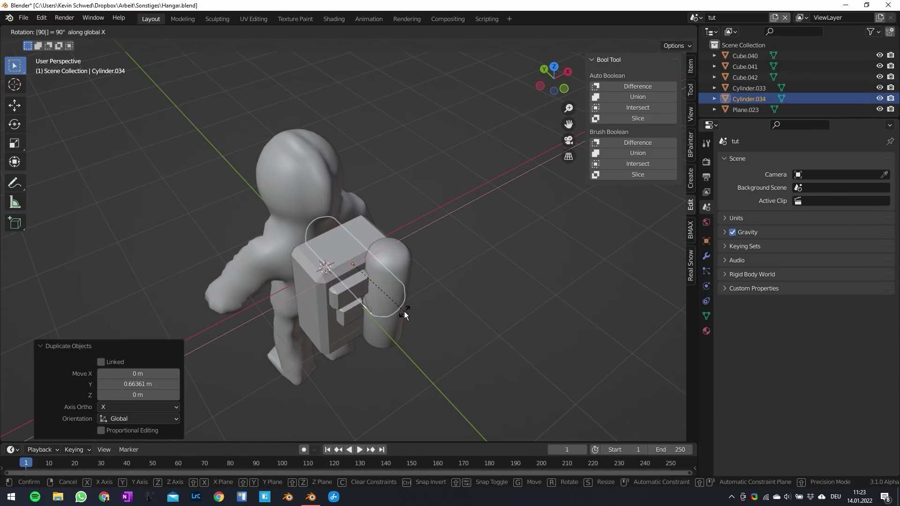
Step: Shift the lying tank along Z to the top of the backpack and resize it along X
{"action": "scroll", "coordinate": [440, 342], "scroll_direction": "up", "scroll_amount": 1}
{"action": "key", "text": "g"}
{"action": "key", "text": "z"}
{"action": "left_click", "coordinate": [492, 300]}
{"action": "key", "text": "s"}
{"action": "key", "text": "x"}
{"action": "left_click", "coordinate": [472, 263]}
Step: Position the lying tank over the backpack in top view, then scale it to fit within the backpack's width
{"action": "key", "text": "KP_7"}
{"action": "key", "text": "g"}
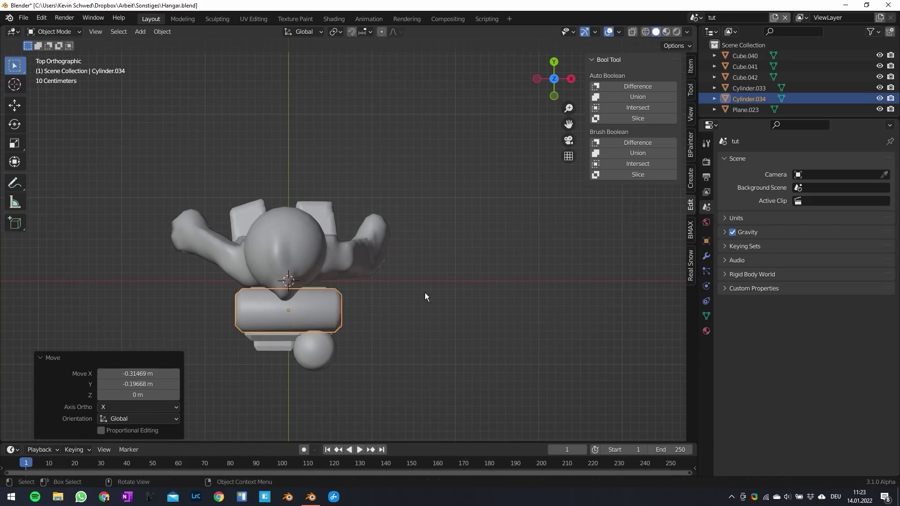
{"action": "left_click", "coordinate": [430, 289]}
{"action": "middle_click_drag", "start_coordinate": [431, 291], "coordinate": [438, 249]}
{"action": "key", "text": "s"}
{"action": "key", "text": "z"}
{"action": "key", "text": "ctrl+s"}
{"action": "left_click", "coordinate": [342, 165]}
Step: Copy a vertex of the backpack mesh in Edit Mode and separate the copy into its own object
{"action": "key", "text": "a"}
{"action": "key", "text": "alt+a"}
{"action": "middle_click_drag", "start_coordinate": [373, 193], "coordinate": [407, 219]}
{"action": "scroll", "coordinate": [366, 220], "scroll_direction": "down", "scroll_amount": 2}
{"action": "key", "text": "Tab"}
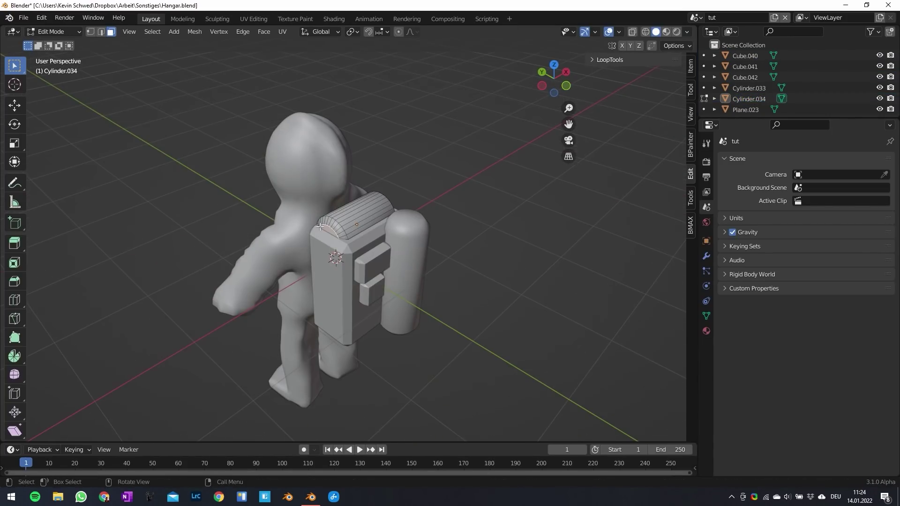
{"action": "left_click", "coordinate": [327, 249]}
{"action": "key", "text": "Tab"}
{"action": "right_click", "coordinate": [333, 257]}
{"action": "key", "text": "p"}
{"action": "left_click", "coordinate": [334, 257]}
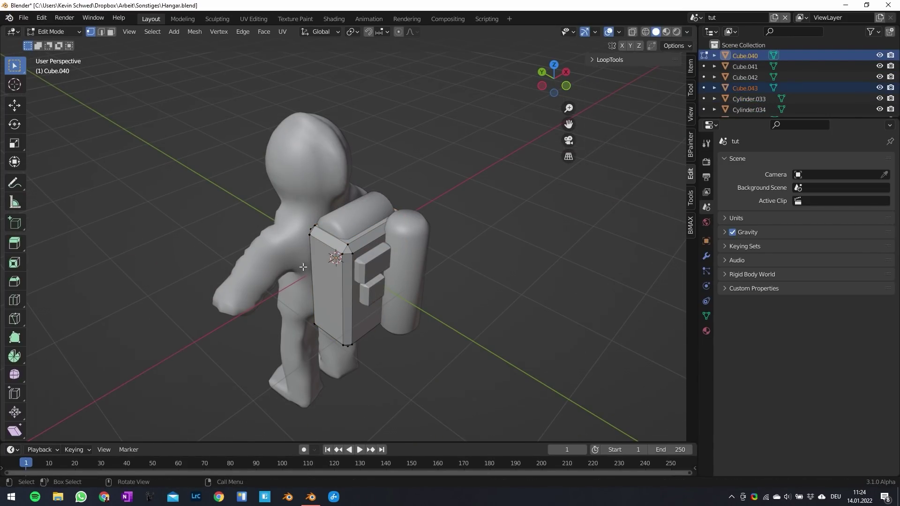
Step: Extrude the separated vertex in top view into a hose path from the backpack around to the front of the head, bevelling its vertices
{"action": "middle_click_drag", "start_coordinate": [340, 258], "coordinate": [367, 268]}
{"action": "key", "text": "Tab"}
{"action": "left_click", "coordinate": [360, 260]}
{"action": "key", "text": "Tab"}
{"action": "scroll", "coordinate": [370, 272], "scroll_direction": "up", "scroll_amount": 1}
{"action": "key", "text": "KP_7"}
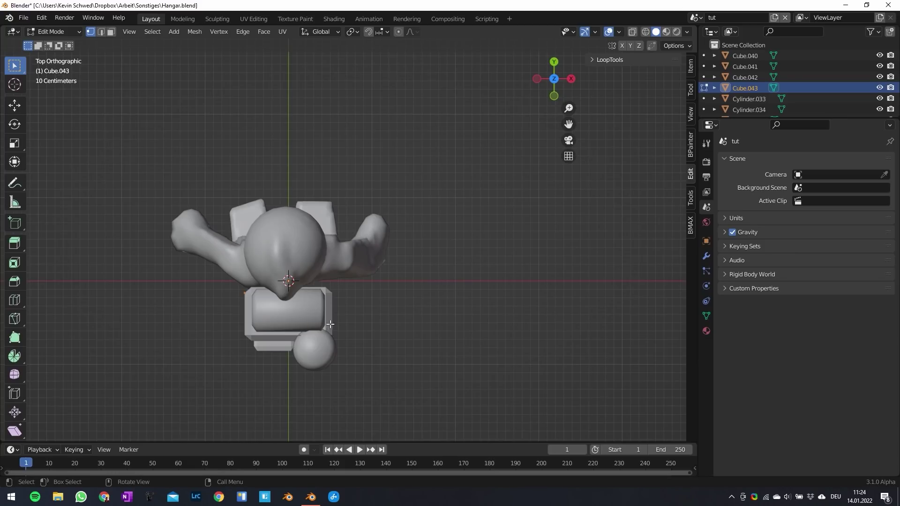
{"action": "key", "text": "e"}
{"action": "left_click", "coordinate": [310, 289]}
{"action": "left_click", "coordinate": [335, 215]}
{"action": "key", "text": "e"}
{"action": "left_click", "coordinate": [360, 231]}
{"action": "left_click", "coordinate": [263, 190]}
{"action": "key", "text": "ctrl+shift+b"}
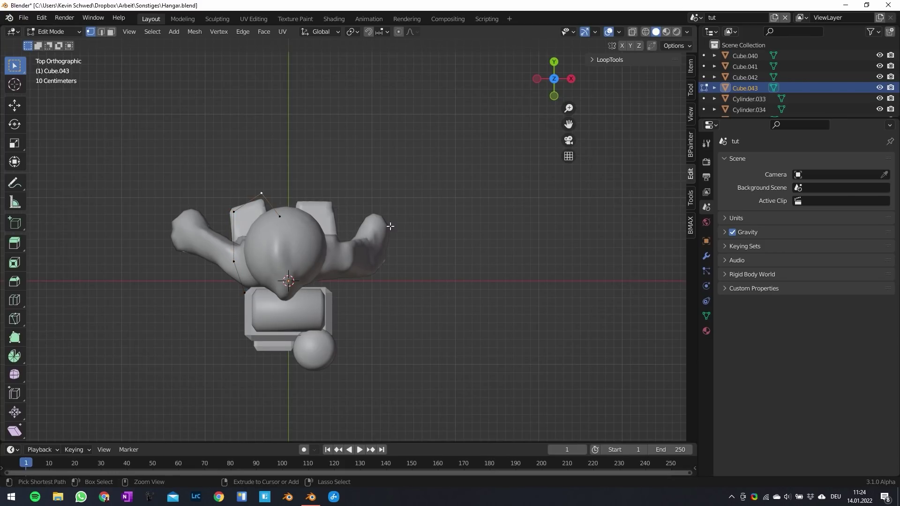
{"action": "left_click", "coordinate": [375, 225]}
Step: Move the hose path's vertices along Z and Y to lead it over the shoulder and around the front
{"action": "middle_click_drag", "start_coordinate": [311, 263], "coordinate": [409, 221]}
{"action": "left_click", "coordinate": [314, 228]}
{"action": "key", "text": "g"}
{"action": "key", "text": "z"}
{"action": "left_click", "coordinate": [306, 222]}
{"action": "left_click", "coordinate": [386, 221]}
{"action": "key", "text": "g"}
{"action": "key", "text": "z"}
{"action": "left_click", "coordinate": [395, 238]}
{"action": "left_click", "coordinate": [430, 233]}
{"action": "key", "text": "g"}
{"action": "key", "text": "y"}
{"action": "left_click", "coordinate": [399, 239]}
{"action": "key", "text": "r"}
{"action": "right_click", "coordinate": [441, 224]}
{"action": "key", "text": "e"}
{"action": "right_click", "coordinate": [451, 225]}
Step: Extrude the hose path's rear end along Y, down along Z and along X into the backpack
{"action": "key", "text": "e"}
{"action": "key", "text": "y"}
{"action": "left_click", "coordinate": [459, 232]}
{"action": "key", "text": "e"}
{"action": "key", "text": "z"}
{"action": "left_click", "coordinate": [473, 320]}
{"action": "middle_click_drag", "start_coordinate": [472, 322], "coordinate": [424, 330]}
{"action": "key", "text": "e"}
{"action": "key", "text": "x"}
{"action": "left_click", "coordinate": [394, 313]}
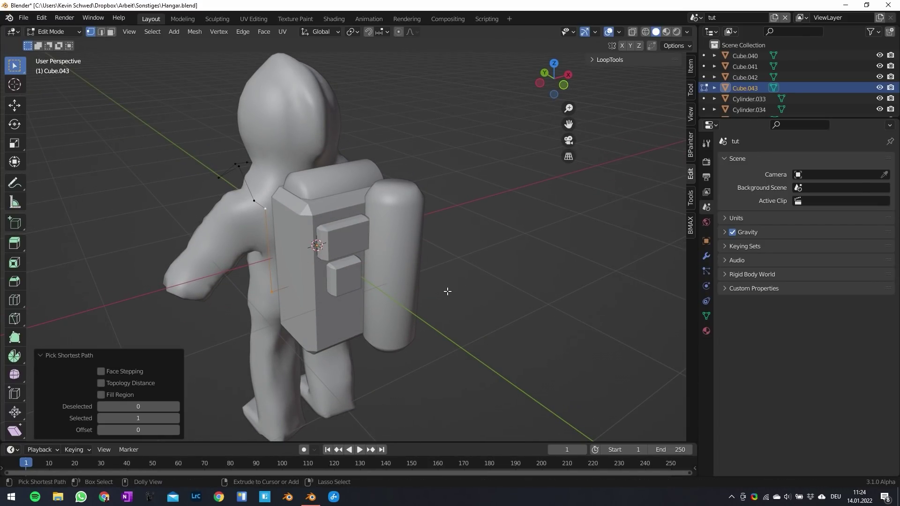
Step: Bevel the corner vertices at the hose path's rear end and return to Object Mode
{"action": "key", "text": "ctrl+shift+b"}
{"action": "left_click", "coordinate": [467, 304]}
{"action": "key", "text": "Tab"}
Step: Select the hose path object and convert it to a curve
{"action": "scroll", "coordinate": [364, 287], "scroll_direction": "down", "scroll_amount": 3}
{"action": "key", "text": "a"}
{"action": "middle_click_drag", "start_coordinate": [361, 287], "coordinate": [413, 270]}
{"action": "left_click", "coordinate": [362, 225]}
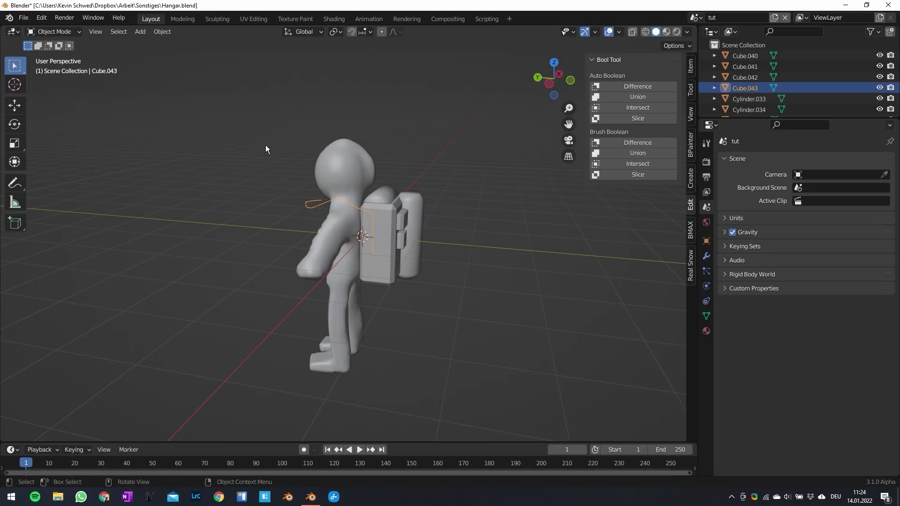
{"action": "left_click", "coordinate": [162, 31]}
{"action": "mouse_move", "coordinate": [195, 326]}
{"action": "left_click", "coordinate": [275, 324]}
Step: Thicken the hose curve into a tube with a bevel depth of 0.07 m and shade it smooth
{"action": "left_click", "coordinate": [706, 301]}
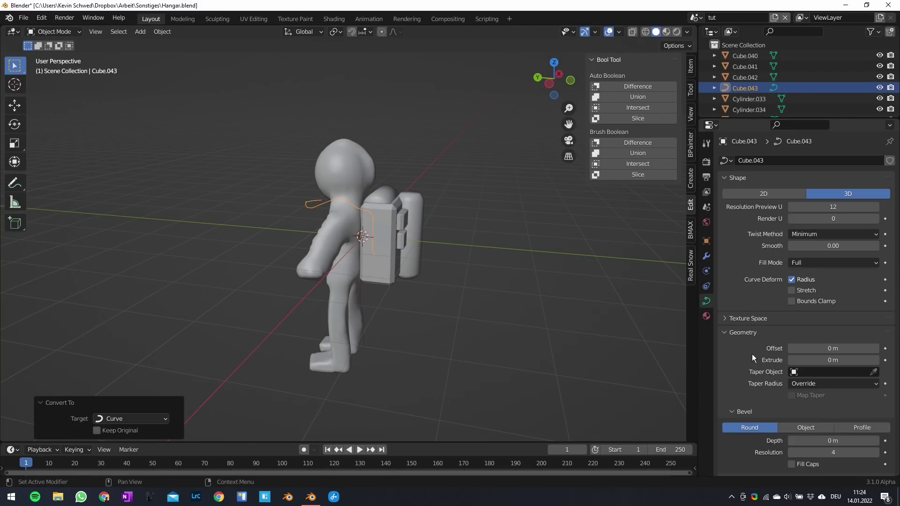
{"action": "right_click", "coordinate": [376, 230]}
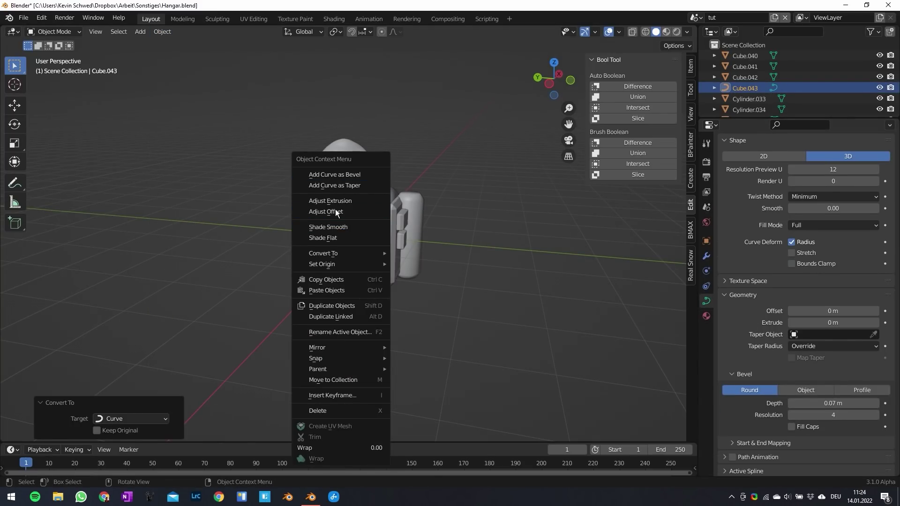
{"action": "left_click", "coordinate": [332, 227]}
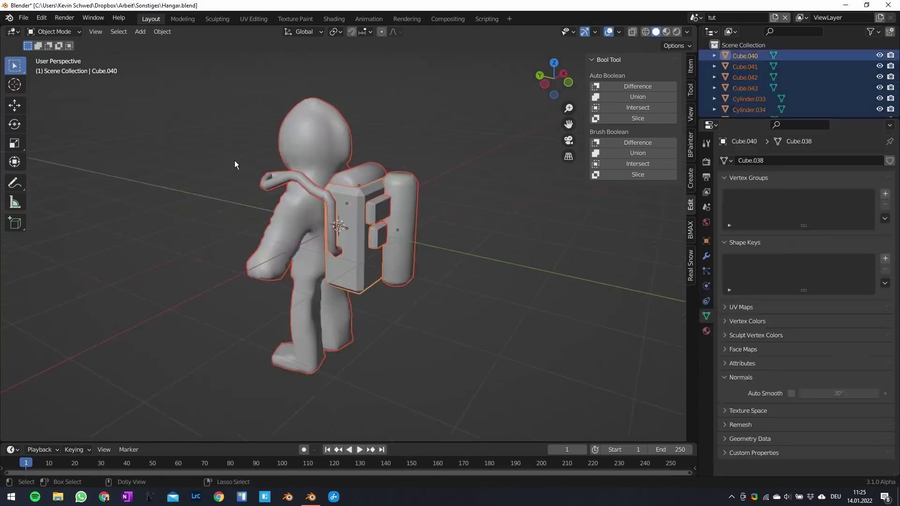
Step: Join all the selected astronaut parts into one object, reselect it and save the file
{"action": "key", "text": "ctrl+j"}
{"action": "left_click", "coordinate": [465, 288]}
{"action": "left_click", "coordinate": [353, 261]}
{"action": "key", "text": "ctrl+s"}
Step: Switch the astronaut's front view to rendered shading and add a sun light
{"action": "middle_click_drag", "start_coordinate": [511, 295], "coordinate": [538, 183]}
{"action": "key", "text": "KP_1"}
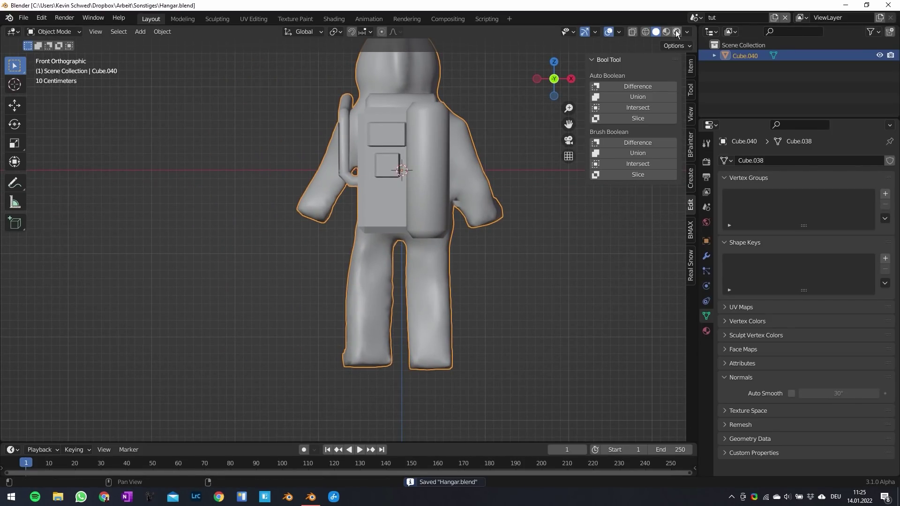
{"action": "left_click", "coordinate": [677, 31]}
{"action": "scroll", "coordinate": [430, 258], "scroll_direction": "down", "scroll_amount": 4}
{"action": "key", "text": "shift+a"}
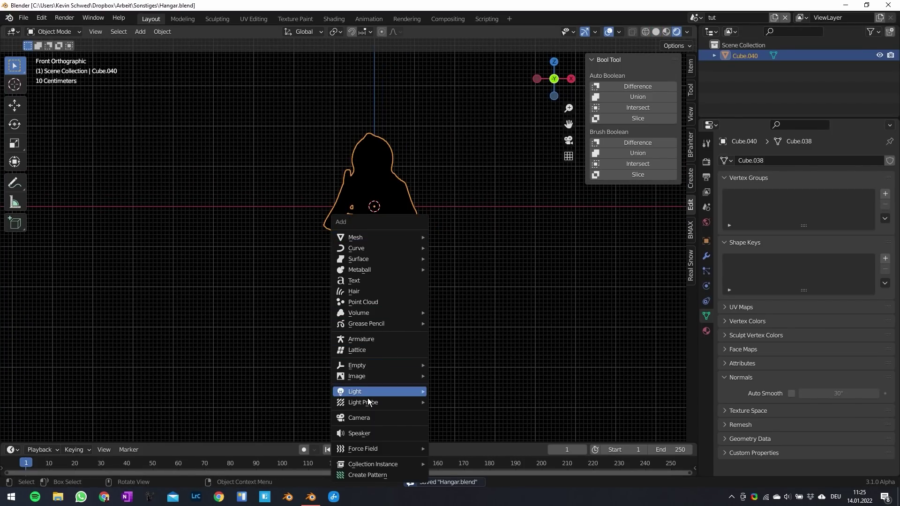
{"action": "mouse_move", "coordinate": [413, 390]}
{"action": "left_click", "coordinate": [466, 401]}
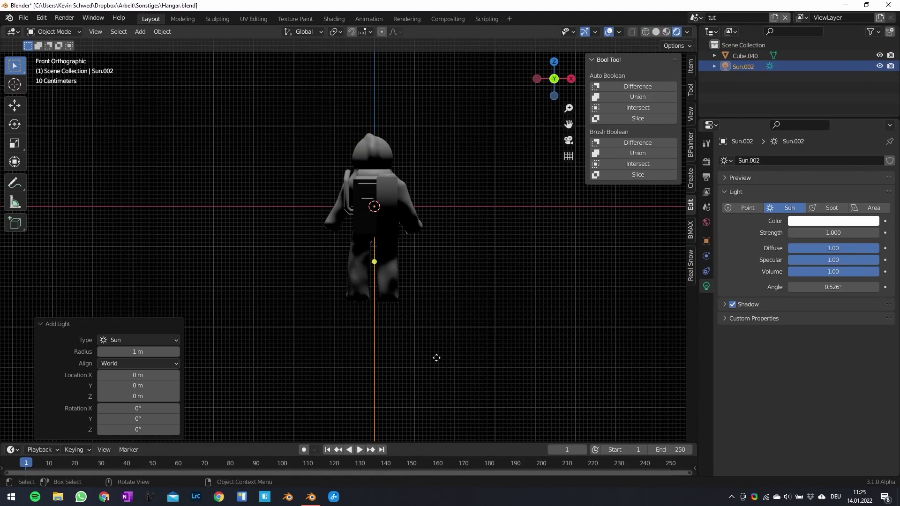
Step: Move the sun light up beside the astronaut and rotate it so its beam points at the figure
{"action": "key", "text": "g"}
{"action": "left_click", "coordinate": [329, 291]}
{"action": "middle_click_drag", "start_coordinate": [303, 329], "coordinate": [380, 347]}
{"action": "key", "text": "r"}
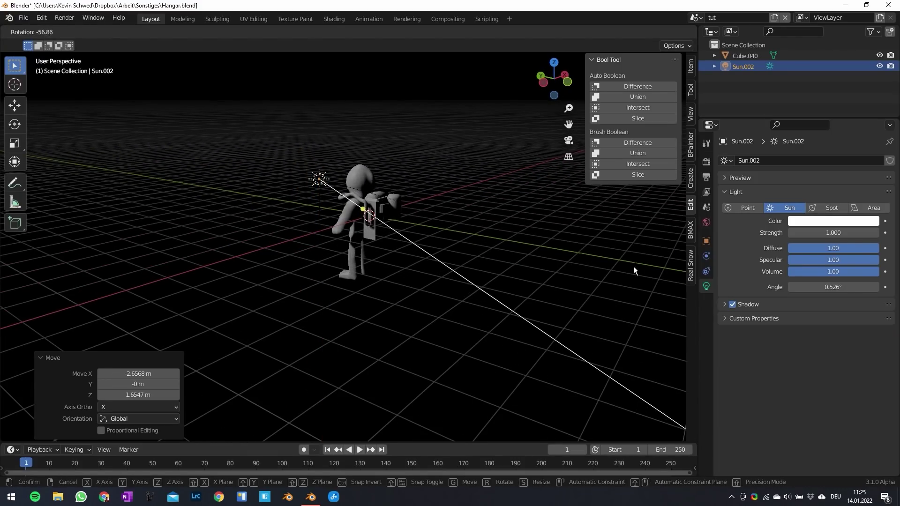
{"action": "left_click", "coordinate": [627, 274]}
{"action": "key", "text": "g"}
{"action": "left_click", "coordinate": [454, 194]}
{"action": "key", "text": "r"}
{"action": "key", "text": "r"}
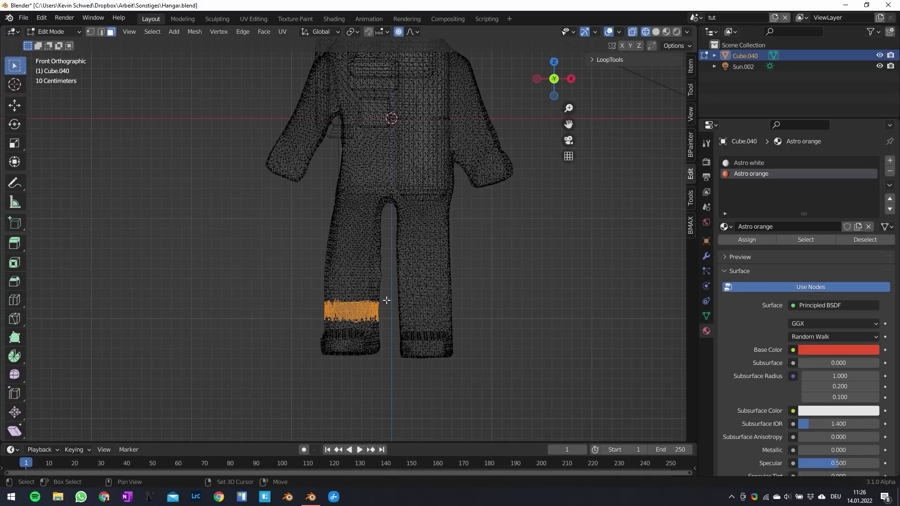
Step: Select bands of faces around the legs, forearms and upper arms for the Astro orange material
{"action": "left_click_drag", "start_coordinate": [387, 300], "coordinate": [488, 326], "text": "shift"}
{"action": "left_click_drag", "start_coordinate": [275, 238], "coordinate": [521, 276], "text": "shift"}
{"action": "middle_click_drag", "start_coordinate": [415, 253], "coordinate": [430, 340], "text": "shift"}
{"action": "left_click_drag", "start_coordinate": [289, 205], "coordinate": [316, 220], "text": "shift"}
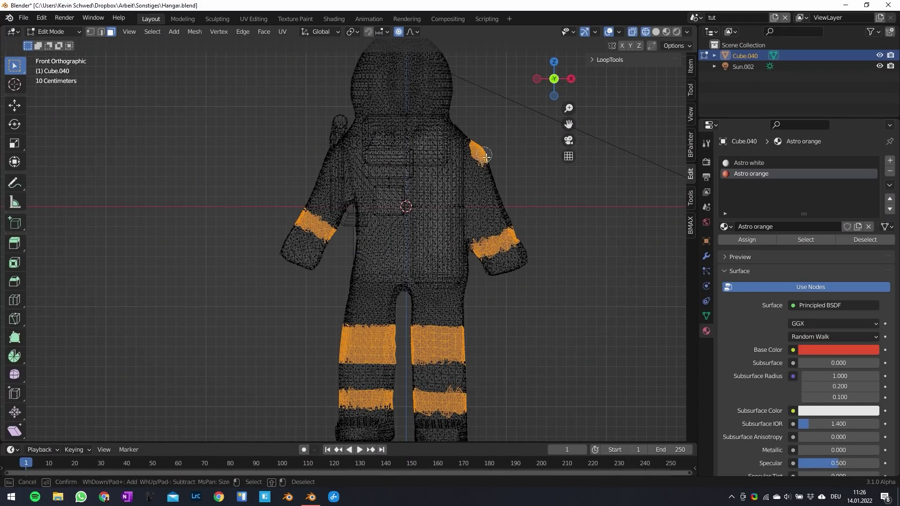
{"action": "middle_click_drag", "start_coordinate": [314, 213], "coordinate": [295, 174]}
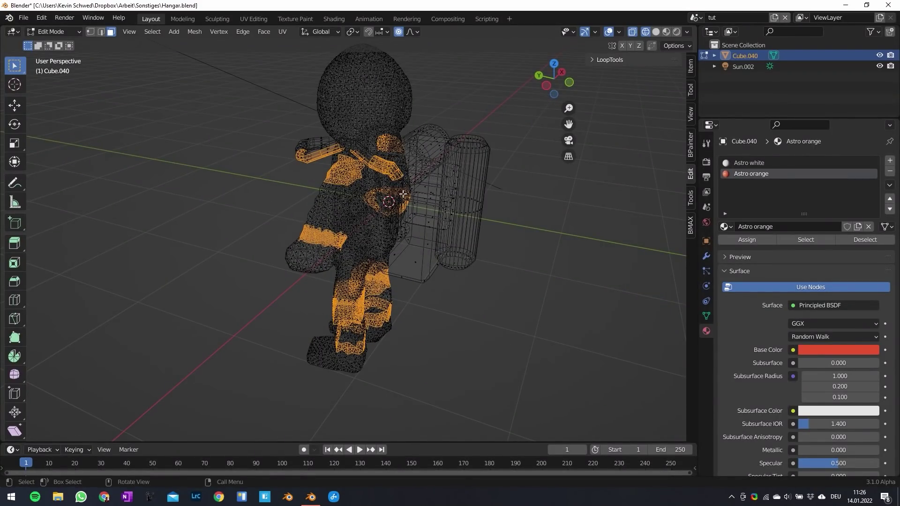
{"action": "key", "text": "c"}
{"action": "key", "text": "Escape"}
{"action": "mouse_move", "coordinate": [360, 153]}
{"action": "middle_mouse_down"}
{"action": "mouse_move", "coordinate": [304, 173]}
{"action": "mouse_move", "coordinate": [282, 196]}
{"action": "middle_mouse_up"}
{"action": "middle_click_drag", "start_coordinate": [404, 211], "coordinate": [414, 244], "text": "shift"}
{"action": "key", "text": "shift+z"}
{"action": "mouse_move", "coordinate": [398, 288]}
{"action": "middle_mouse_down"}
{"action": "mouse_move", "coordinate": [422, 274]}
{"action": "mouse_move", "coordinate": [436, 277]}
{"action": "middle_mouse_up"}
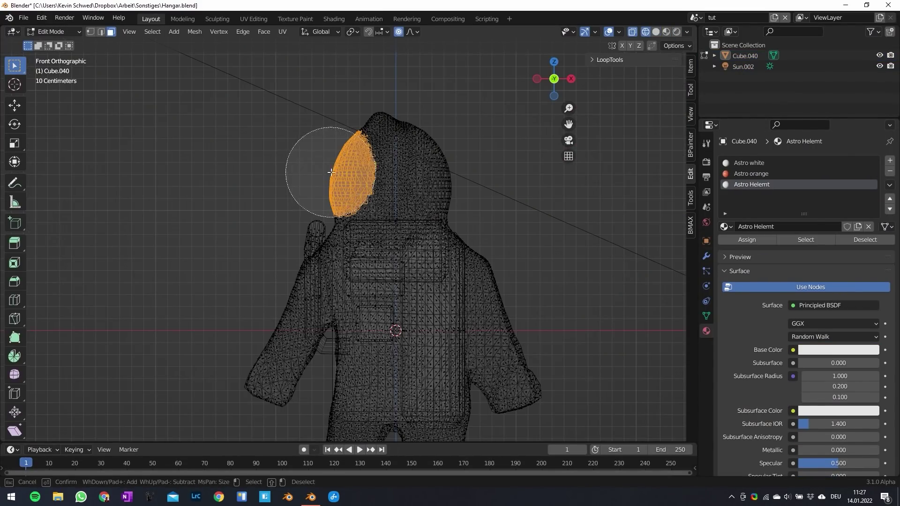
Step: Circle-select the visor faces across the front of the head for the Astro Helemt material
{"action": "left_click_drag", "start_coordinate": [464, 179], "coordinate": [461, 166]}
{"action": "key", "text": "Escape"}
{"action": "mouse_move", "coordinate": [462, 166]}
{"action": "middle_mouse_down"}
{"action": "mouse_move", "coordinate": [286, 183]}
{"action": "mouse_move", "coordinate": [317, 209]}
{"action": "middle_mouse_up"}
{"action": "key", "text": "shift+z"}
{"action": "key", "text": "c"}
{"action": "left_click_drag", "start_coordinate": [301, 176], "coordinate": [282, 166]}
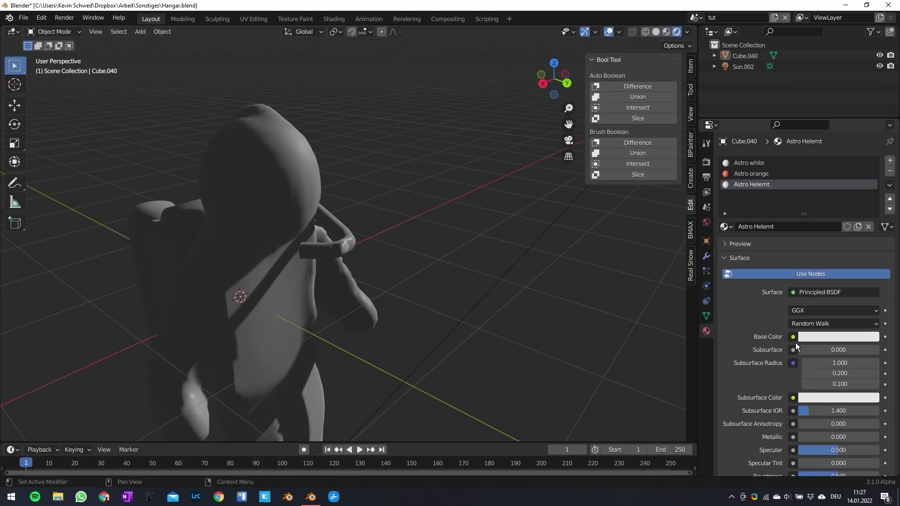
Step: Give the Astro Helemt material a metallic value of 1.000, roughness 0.103 and a golden base color
{"action": "scroll", "coordinate": [813, 372], "scroll_direction": "down", "scroll_amount": 3}
{"action": "left_click_drag", "start_coordinate": [838, 420], "coordinate": [810, 420]}
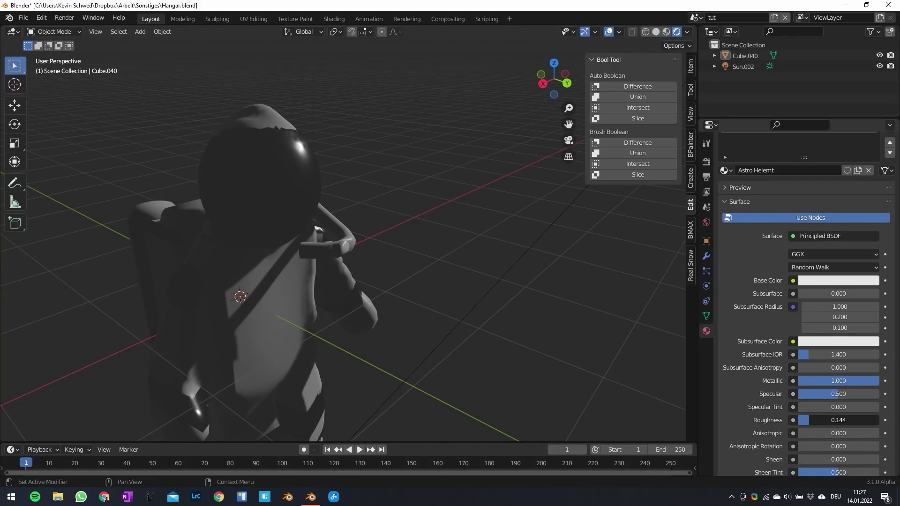
{"action": "left_click", "coordinate": [824, 281]}
{"action": "left_click_drag", "start_coordinate": [822, 168], "coordinate": [804, 182]}
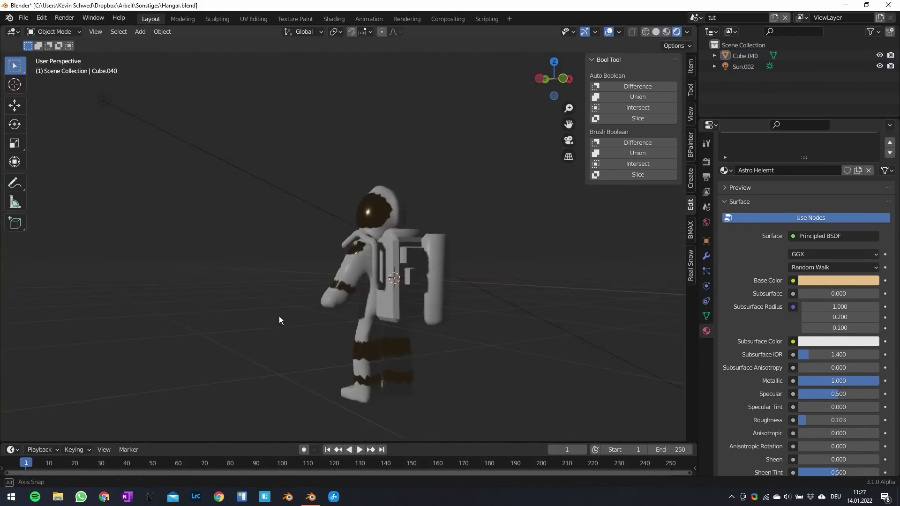
Step: Return to Object Mode, examine the colored astronaut from several sides and at a distance, and toggle the overlays
{"action": "middle_click_drag", "start_coordinate": [279, 317], "coordinate": [458, 306]}
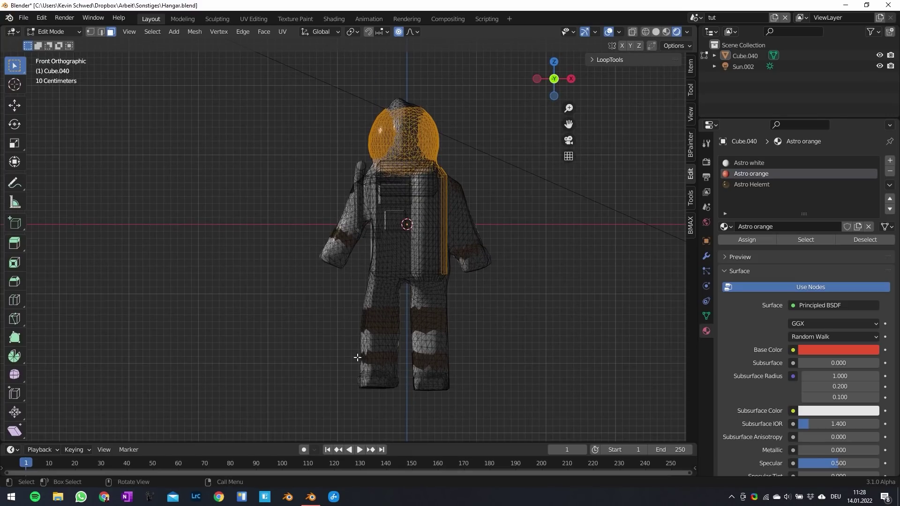
{"action": "key", "text": "Tab"}
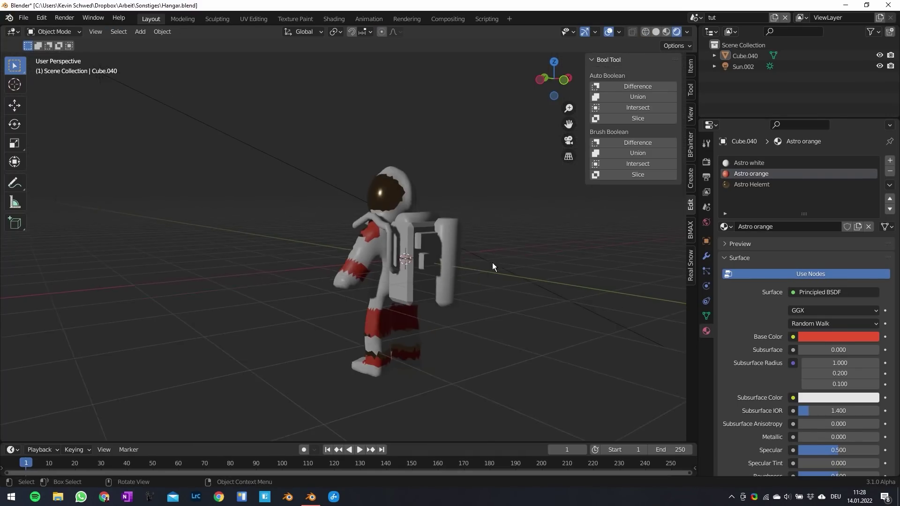
{"action": "middle_click_drag", "start_coordinate": [492, 263], "coordinate": [432, 308]}
{"action": "scroll", "coordinate": [401, 276], "scroll_direction": "down", "scroll_amount": 4}
{"action": "scroll", "coordinate": [465, 293], "scroll_direction": "down", "scroll_amount": 3}
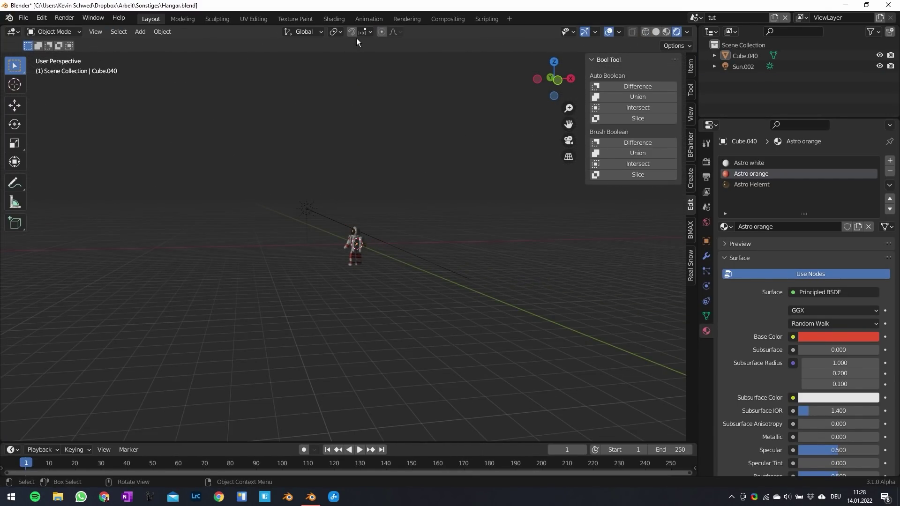
{"action": "left_click", "coordinate": [609, 33]}
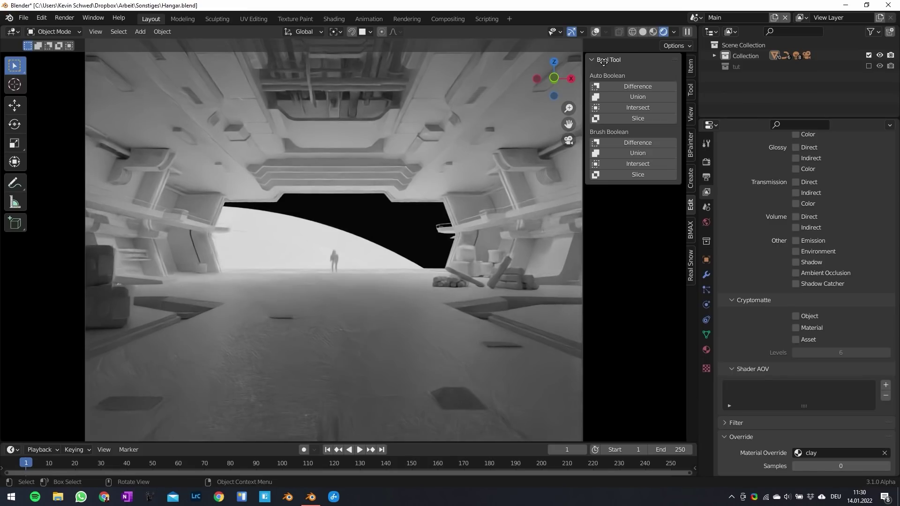
Step: Show the hangar in solid shading with overlays and examine the lamps along the ceiling
{"action": "left_click", "coordinate": [640, 33]}
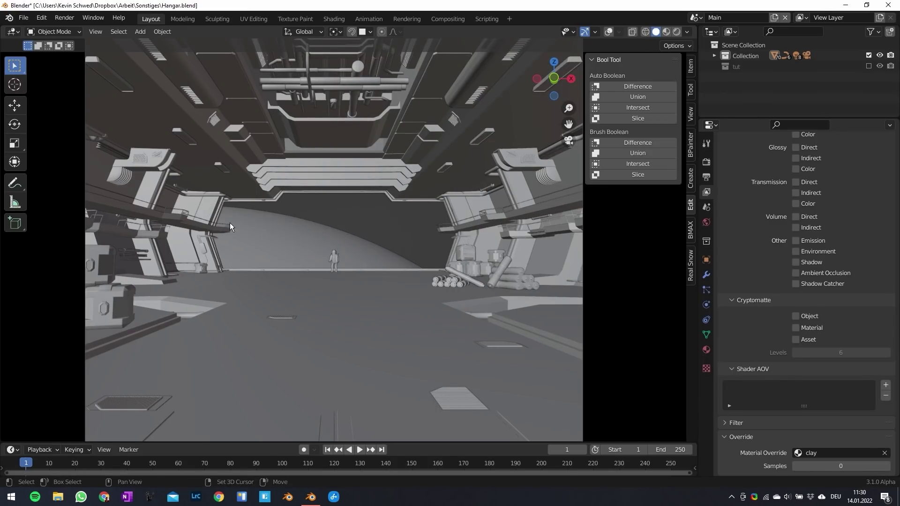
{"action": "middle_click_drag", "start_coordinate": [230, 223], "coordinate": [308, 260], "text": "shift"}
{"action": "scroll", "coordinate": [310, 262], "scroll_direction": "up", "scroll_amount": 3}
{"action": "middle_click_drag", "start_coordinate": [256, 176], "coordinate": [336, 252], "text": "shift"}
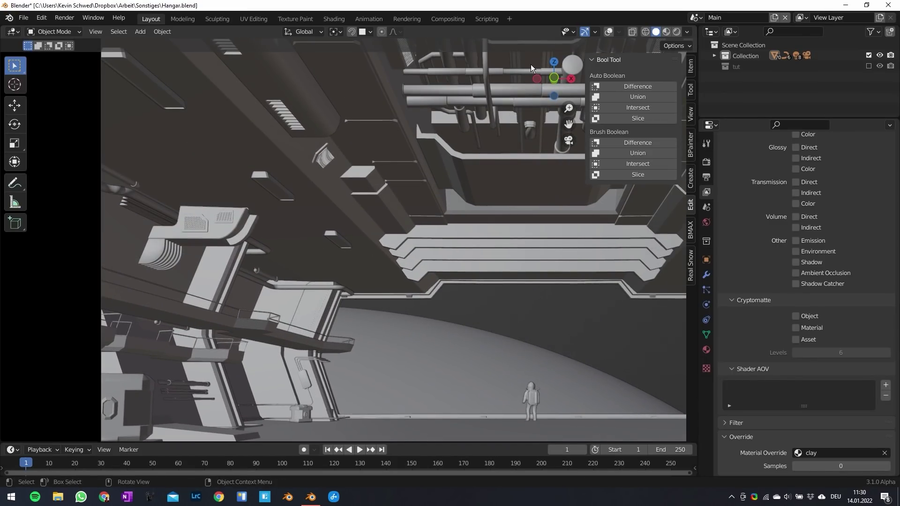
{"action": "left_click", "coordinate": [609, 33]}
{"action": "middle_click_drag", "start_coordinate": [244, 211], "coordinate": [280, 188], "text": "shift"}
{"action": "scroll", "coordinate": [229, 205], "scroll_direction": "up", "scroll_amount": 3}
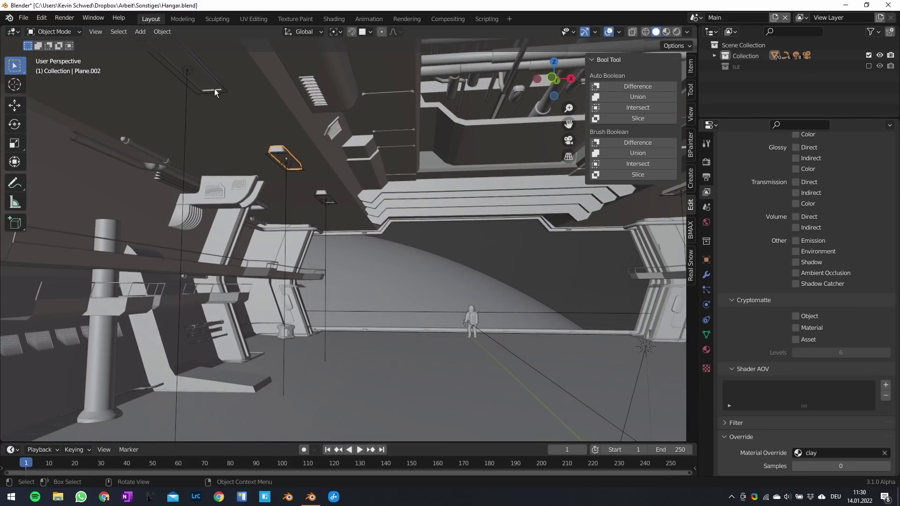
Step: Select a ceiling lamp panel and examine its Metal and Emission.001 materials
{"action": "left_click", "coordinate": [214, 88]}
{"action": "middle_click_drag", "start_coordinate": [206, 94], "coordinate": [225, 182], "text": "shift"}
{"action": "left_click", "coordinate": [706, 349]}
{"action": "scroll", "coordinate": [757, 338], "scroll_direction": "up", "scroll_amount": 5}
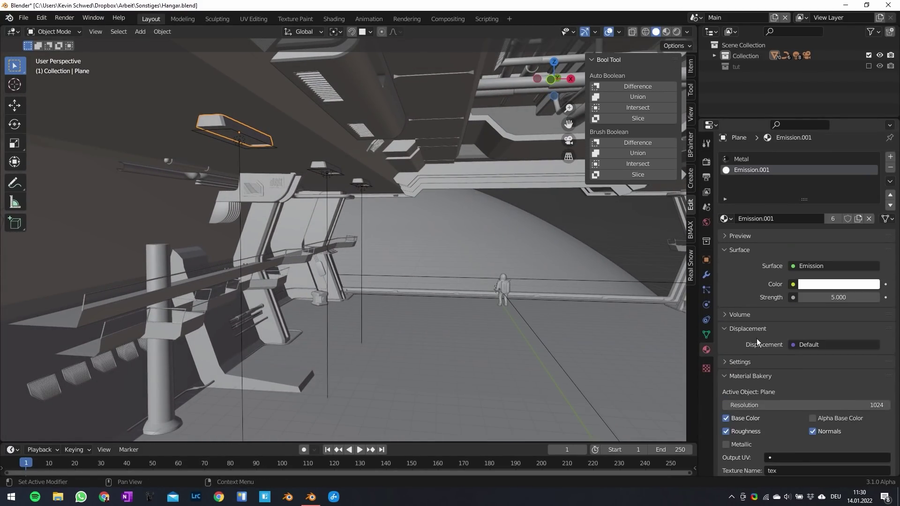
{"action": "left_click", "coordinate": [741, 163]}
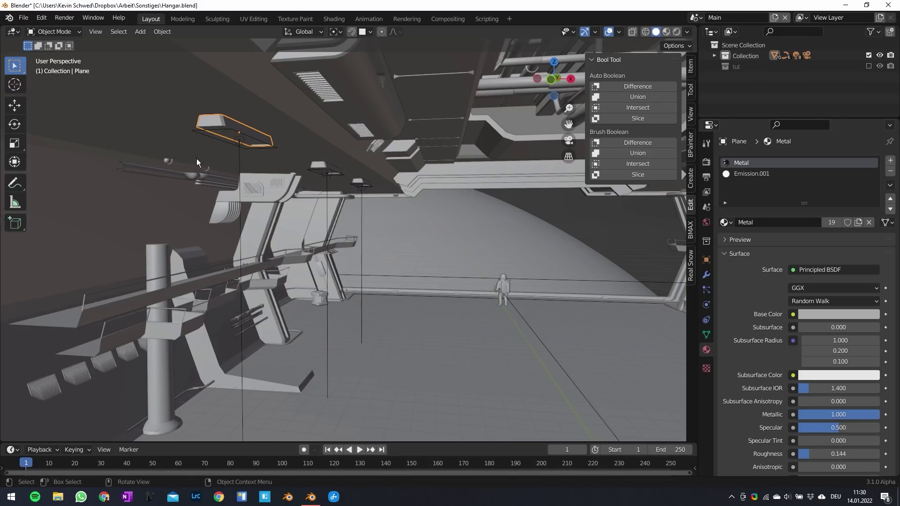
{"action": "left_click", "coordinate": [755, 173]}
Step: Select the area lights beneath the ceiling lamps and examine their light settings and placement
{"action": "middle_click_drag", "start_coordinate": [438, 259], "coordinate": [458, 231]}
{"action": "middle_click_drag", "start_coordinate": [571, 285], "coordinate": [596, 299]}
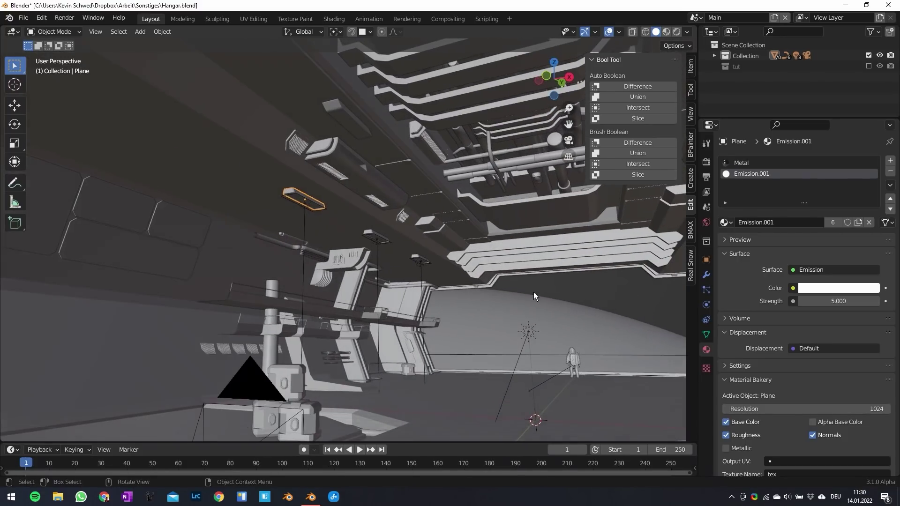
{"action": "left_click", "coordinate": [302, 208]}
{"action": "scroll", "coordinate": [308, 224], "scroll_direction": "up", "scroll_amount": 3}
{"action": "middle_click_drag", "start_coordinate": [305, 187], "coordinate": [377, 193]}
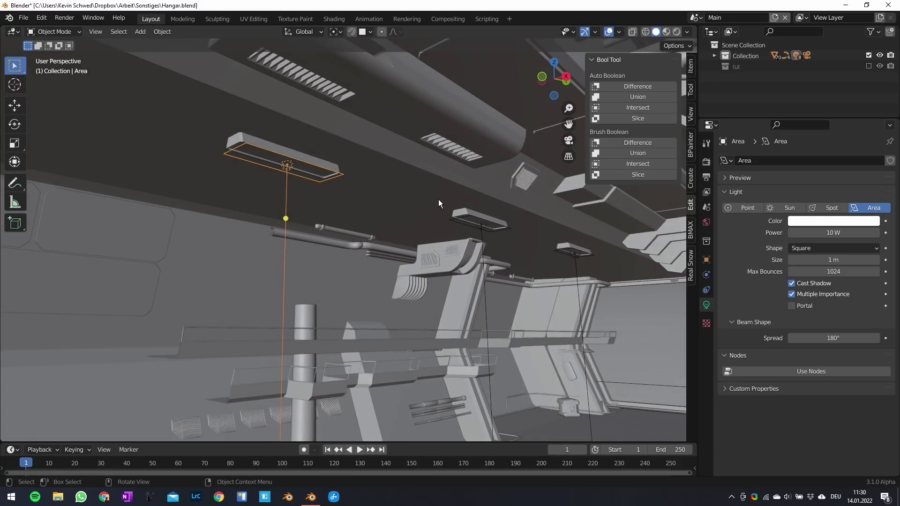
{"action": "scroll", "coordinate": [455, 227], "scroll_direction": "down", "scroll_amount": 1}
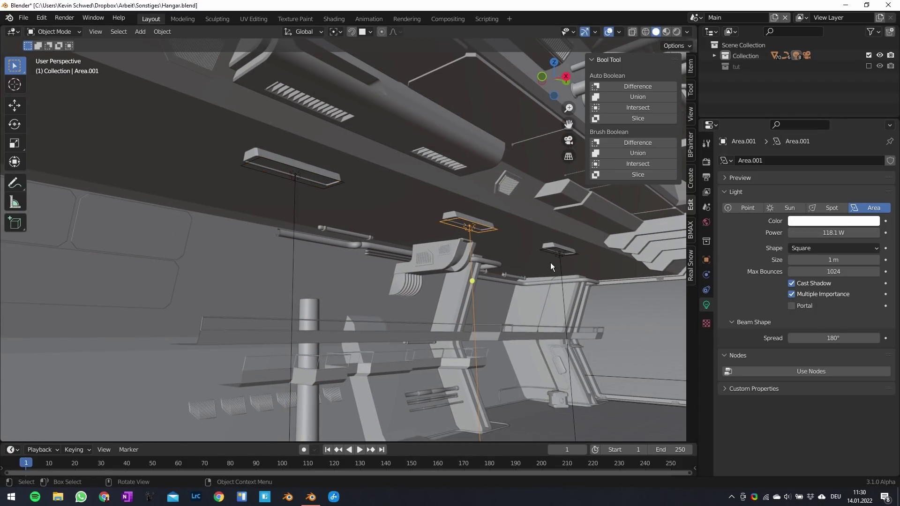
{"action": "middle_click_drag", "start_coordinate": [554, 286], "coordinate": [553, 309]}
{"action": "scroll", "coordinate": [554, 309], "scroll_direction": "down", "scroll_amount": 5}
{"action": "scroll", "coordinate": [537, 254], "scroll_direction": "up", "scroll_amount": 5}
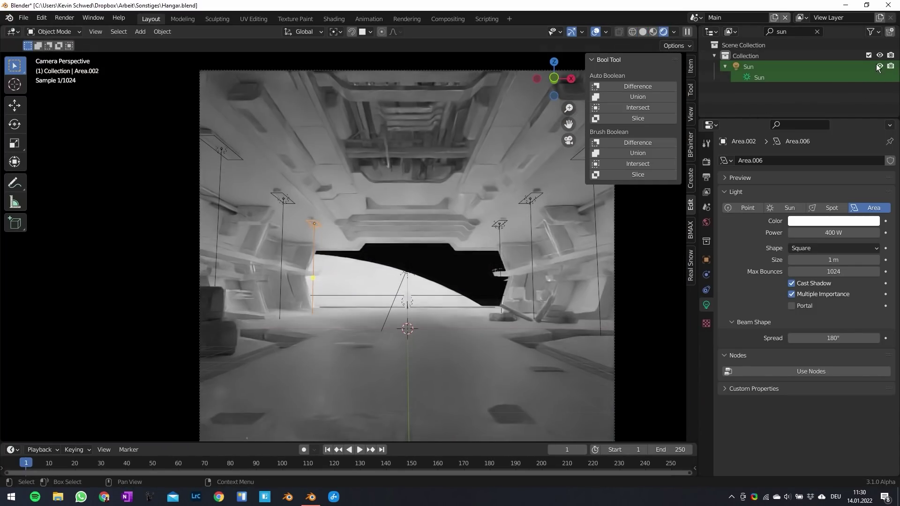
Step: Toggle the Sun light's viewport visibility and try rotating it to compare the hangar lighting
{"action": "left_click", "coordinate": [879, 67]}
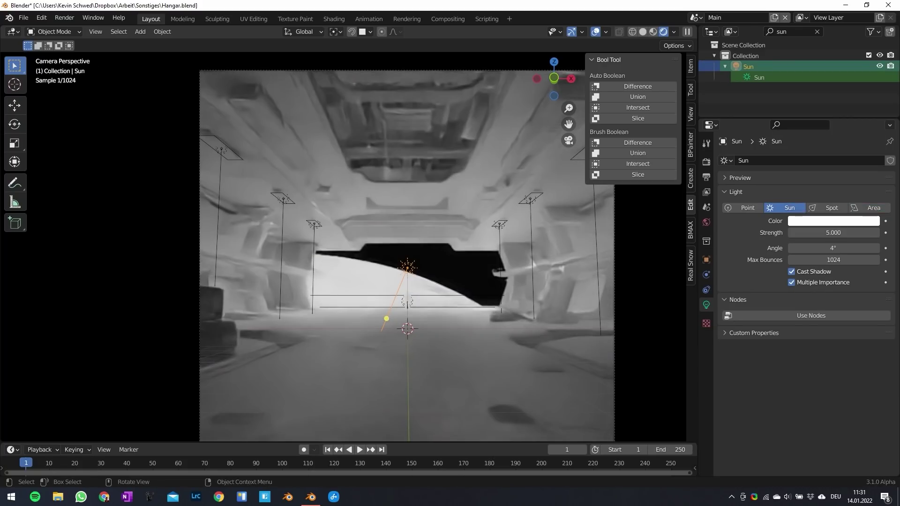
{"action": "key", "text": "r"}
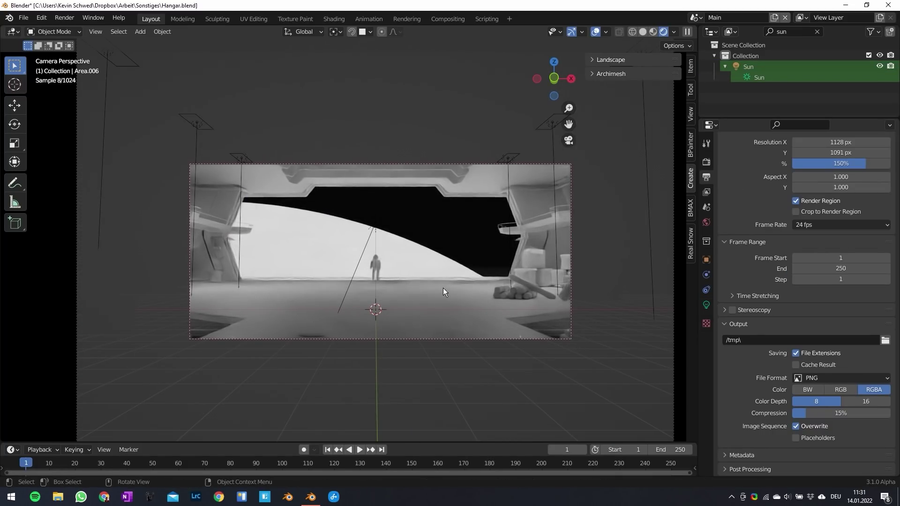
Step: Unhide the hidden hangar objects and select the planet sphere behind the astronaut
{"action": "key", "text": "alt+h"}
{"action": "left_click", "coordinate": [336, 266]}
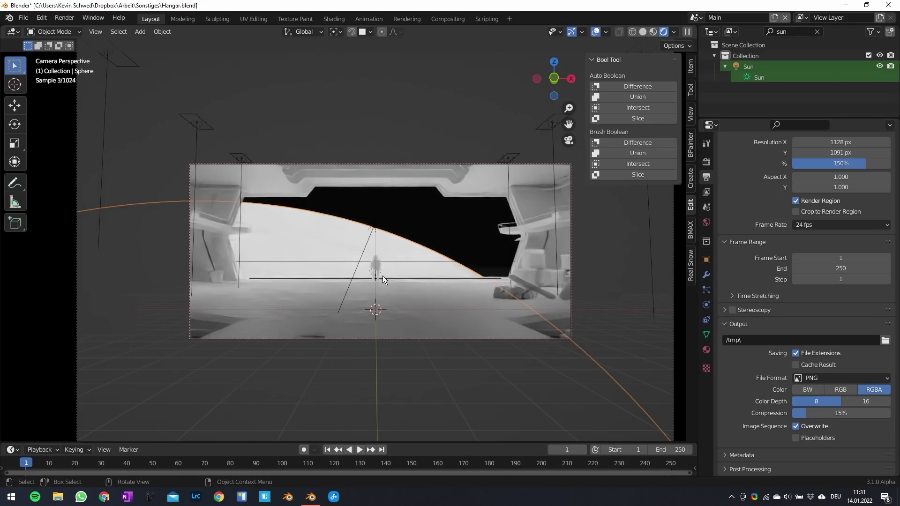
{"action": "left_click", "coordinate": [370, 274]}
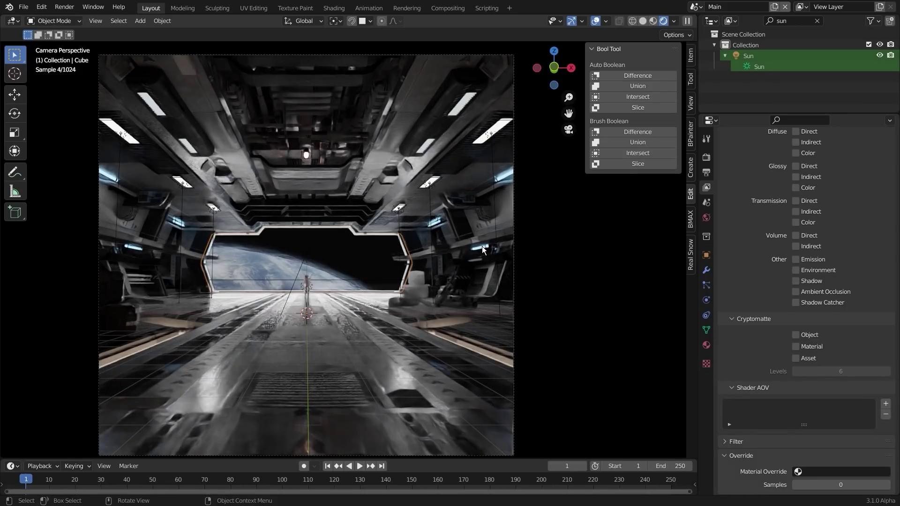
Step: Select the side wall structure and the small ceiling lamp, and examine the lamp up close in solid shading
{"action": "left_click", "coordinate": [482, 246]}
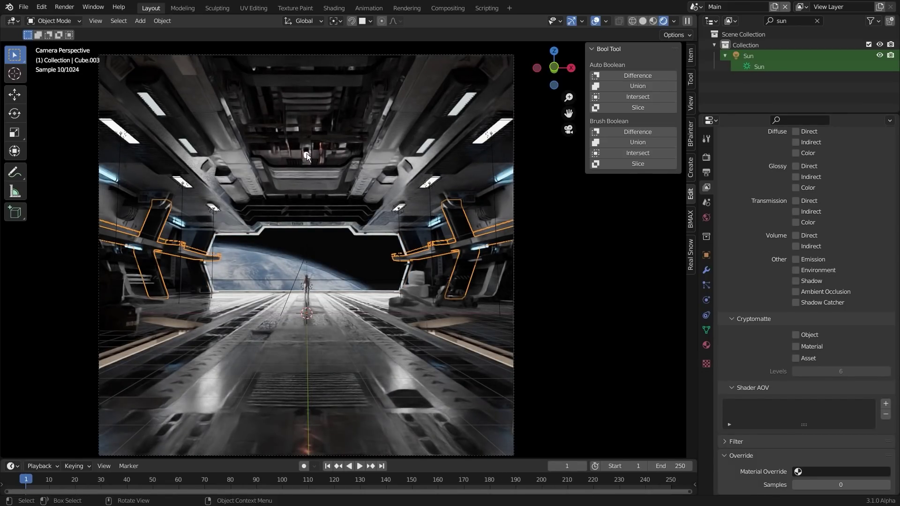
{"action": "key", "text": "z"}
{"action": "left_click", "coordinate": [374, 267]}
{"action": "left_click", "coordinate": [305, 151]}
{"action": "middle_click_drag", "start_coordinate": [305, 151], "coordinate": [304, 182]}
{"action": "key", "text": "KP_Decimal"}
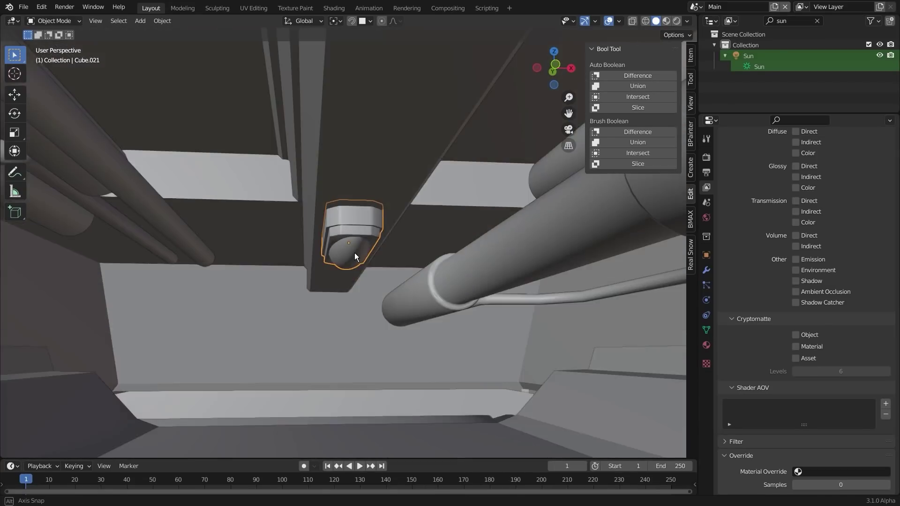
{"action": "middle_click_drag", "start_coordinate": [355, 253], "coordinate": [392, 232]}
Step: Switch to rendered shading, examine the neon lights material on the hangar wall and leave Edit Mode
{"action": "left_click", "coordinate": [677, 21]}
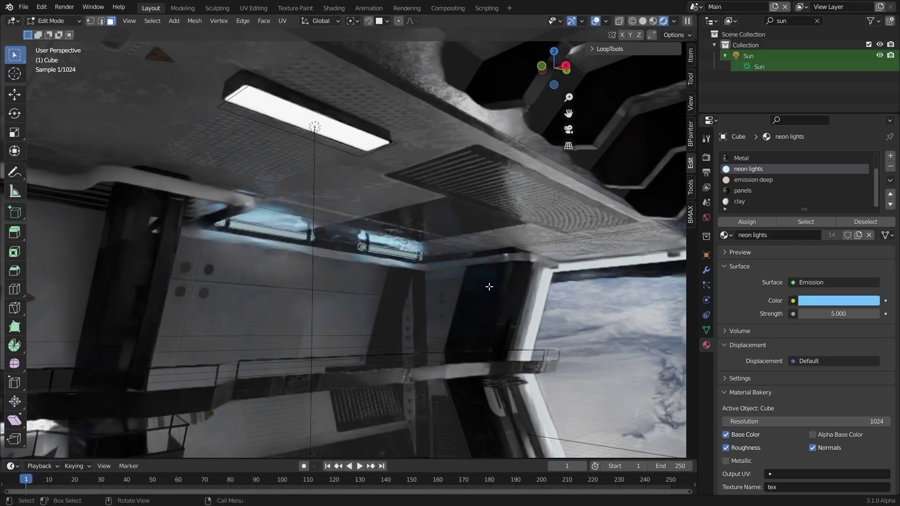
{"action": "key", "text": "Tab"}
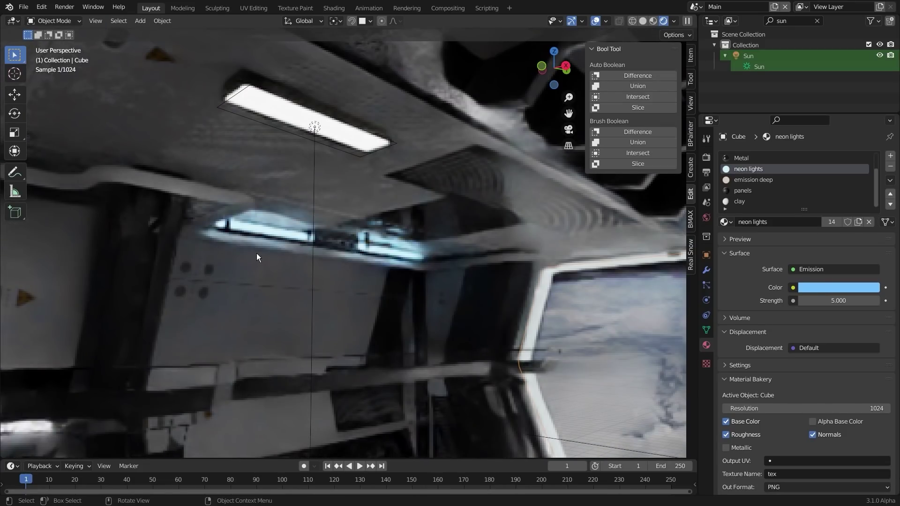
Step: Return to the camera view, examine the emission deep material on the hangar's floor strips in solid shading and restore rendered shading
{"action": "key", "text": "KP_0"}
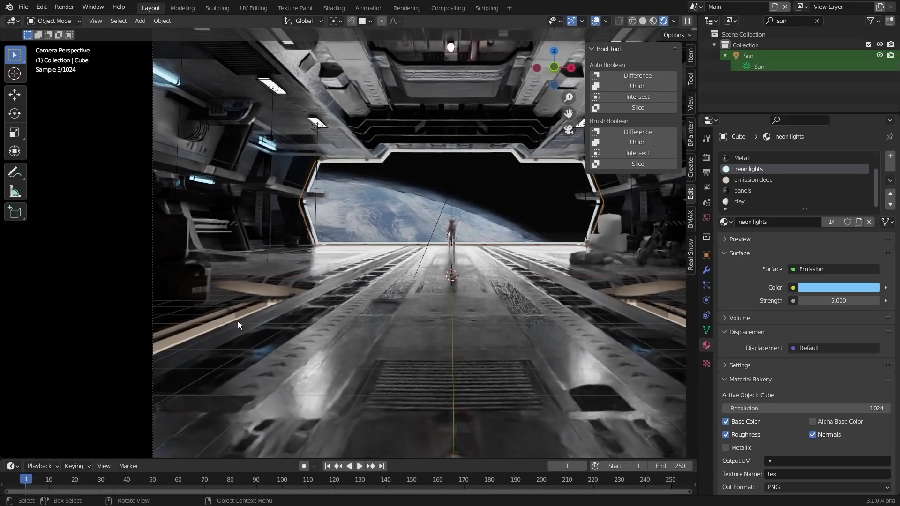
{"action": "left_click", "coordinate": [643, 21]}
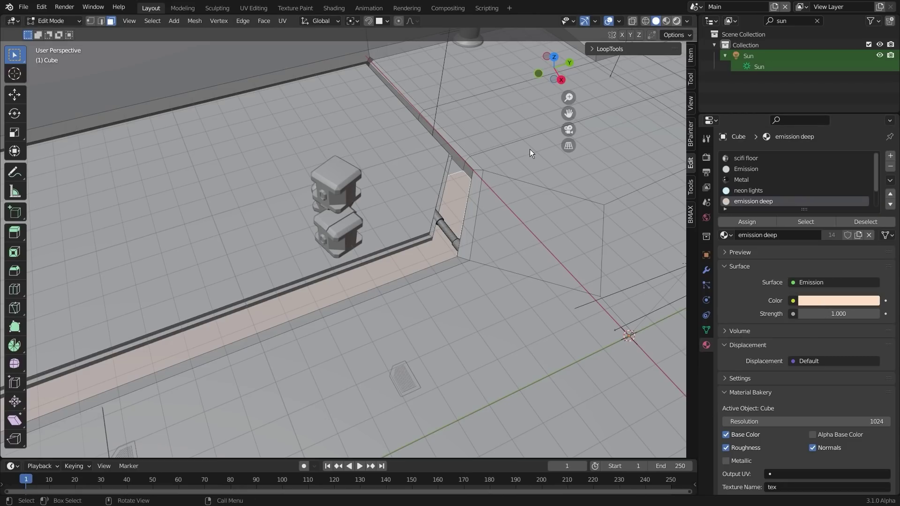
{"action": "key", "text": "shift+z"}
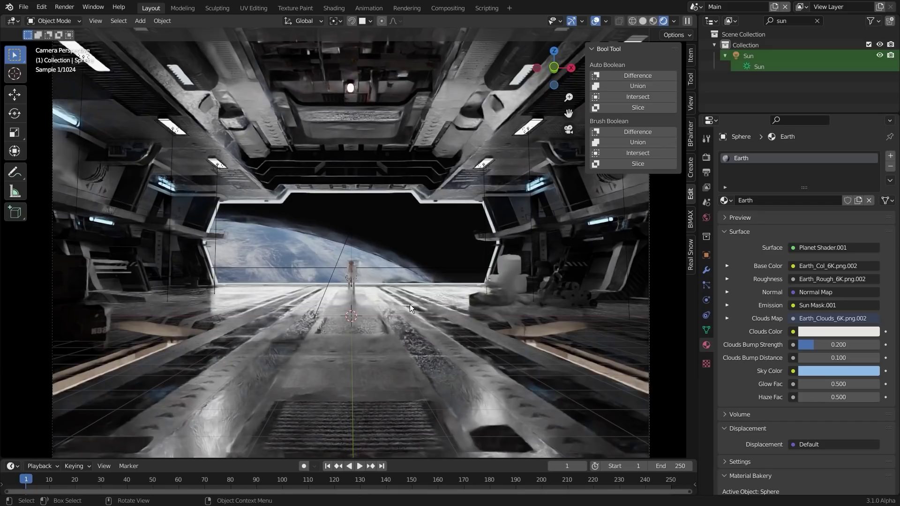
Step: Select the planet sphere, inspect its day and night sides in rendered shading and return to the camera view
{"action": "left_click", "coordinate": [289, 245]}
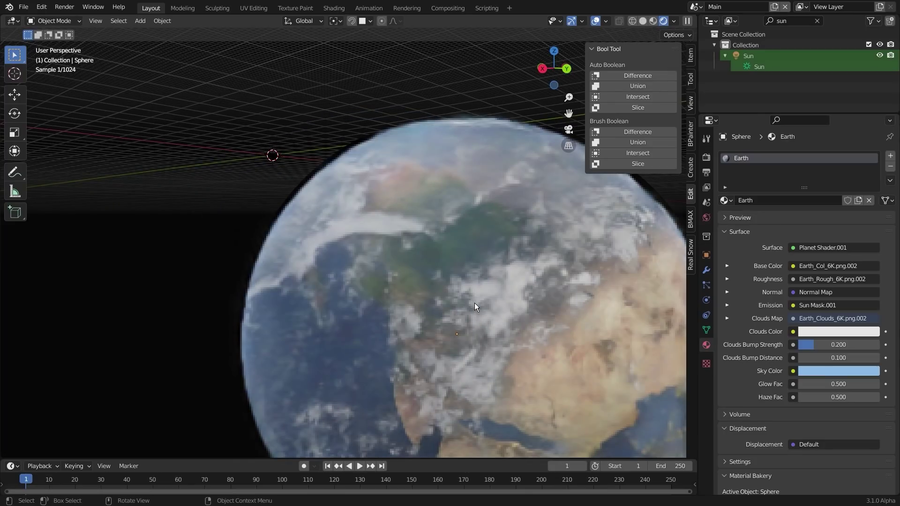
{"action": "scroll", "coordinate": [475, 303], "scroll_direction": "down", "scroll_amount": 3}
{"action": "middle_click_drag", "start_coordinate": [553, 325], "coordinate": [474, 291]}
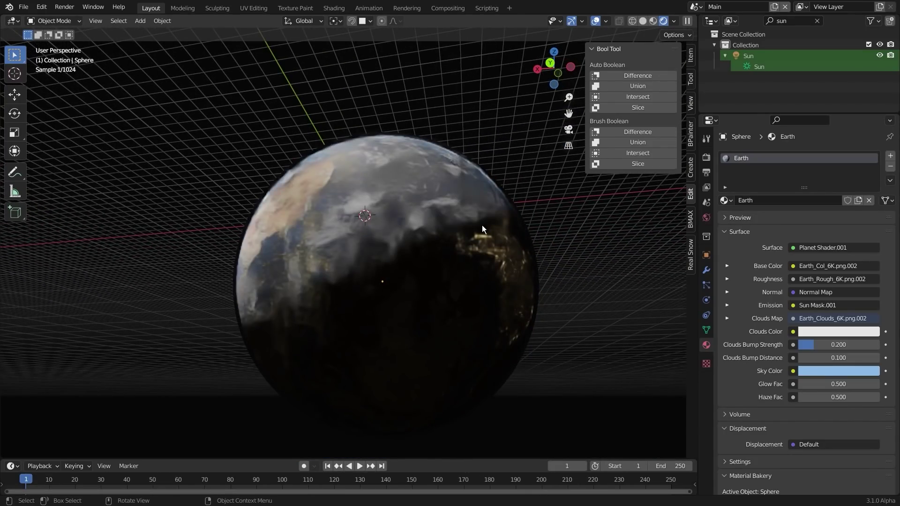
{"action": "middle_click_drag", "start_coordinate": [294, 193], "coordinate": [489, 272]}
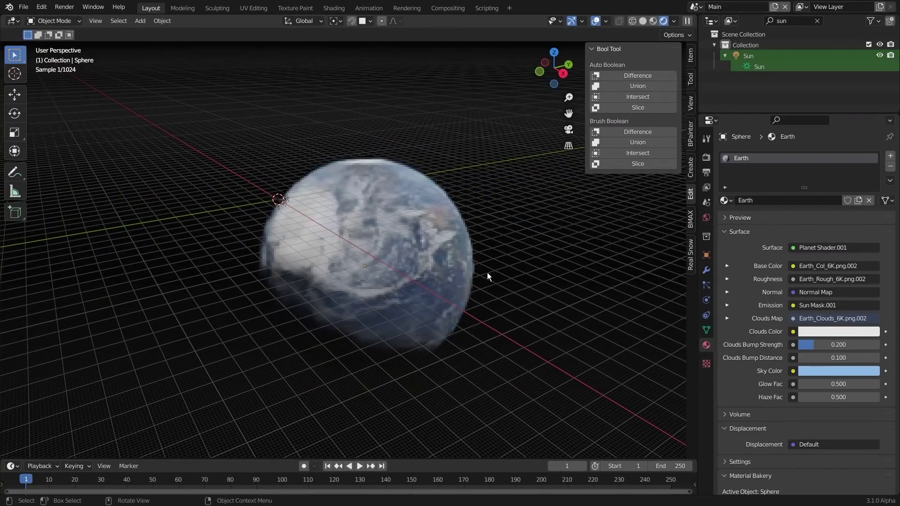
{"action": "key", "text": "KP_0"}
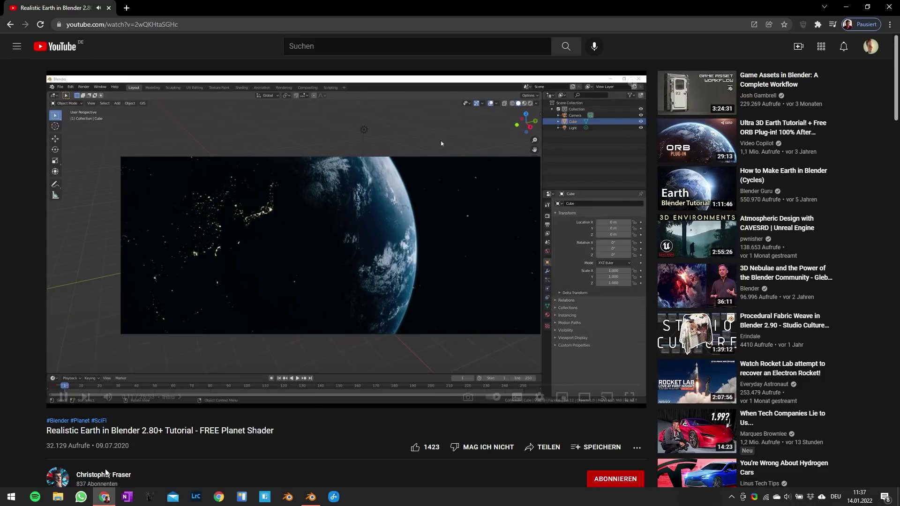
Step: Open the Planet - Blender Shader download page from the Realistic Earth tutorial video's description in the browser and read through it
{"action": "scroll", "coordinate": [155, 444], "scroll_direction": "down", "scroll_amount": 3}
{"action": "left_click", "coordinate": [172, 390]}
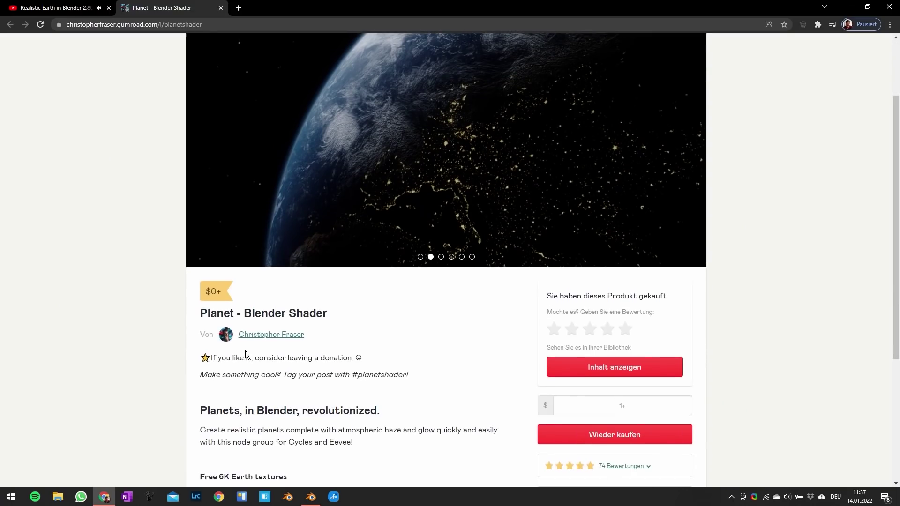
{"action": "scroll", "coordinate": [403, 325], "scroll_direction": "down", "scroll_amount": 4}
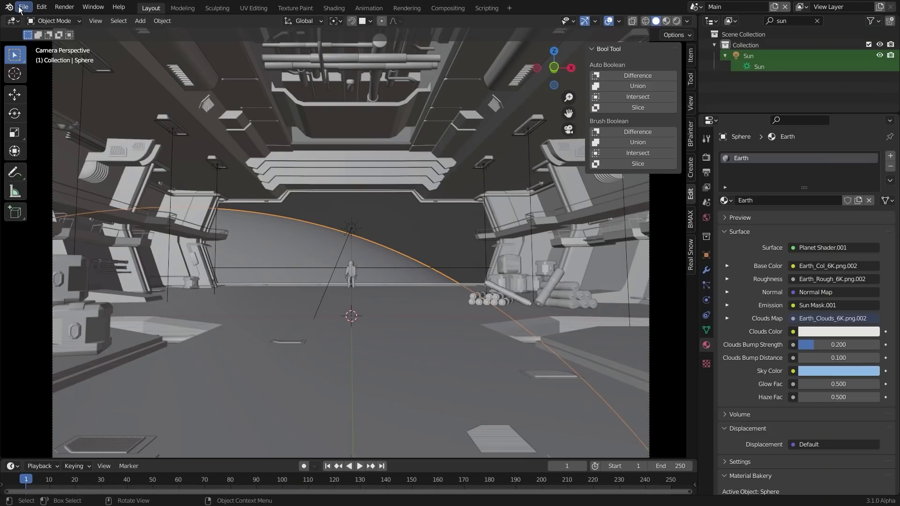
{"action": "left_click", "coordinate": [23, 7]}
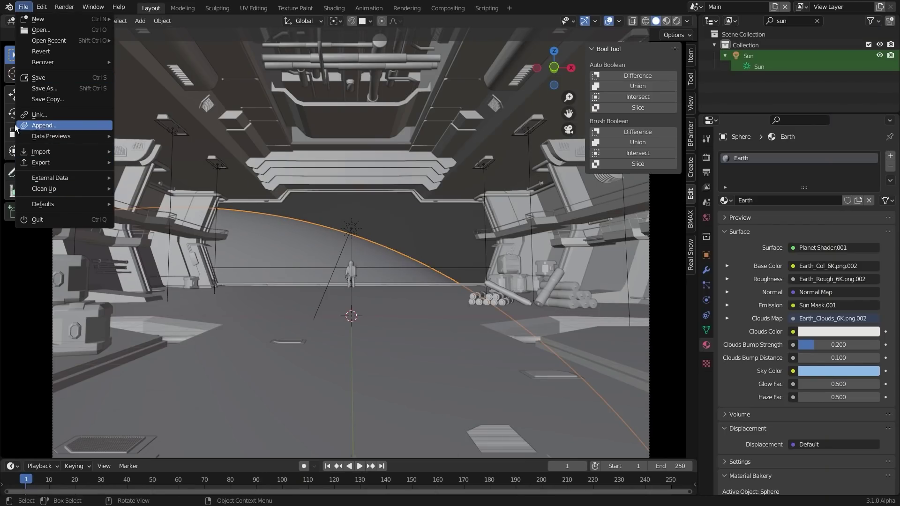
{"action": "left_click", "coordinate": [27, 125]}
{"action": "double_click", "coordinate": [357, 323]}
{"action": "left_click", "coordinate": [340, 188]}
{"action": "left_click", "coordinate": [708, 92]}
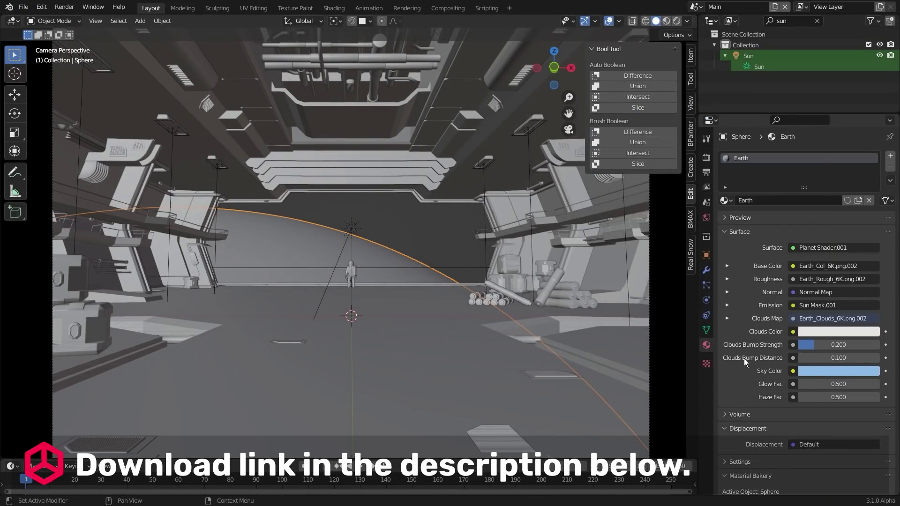
Step: Apply all transforms to the planet sphere
{"action": "key", "text": "ctrl+a"}
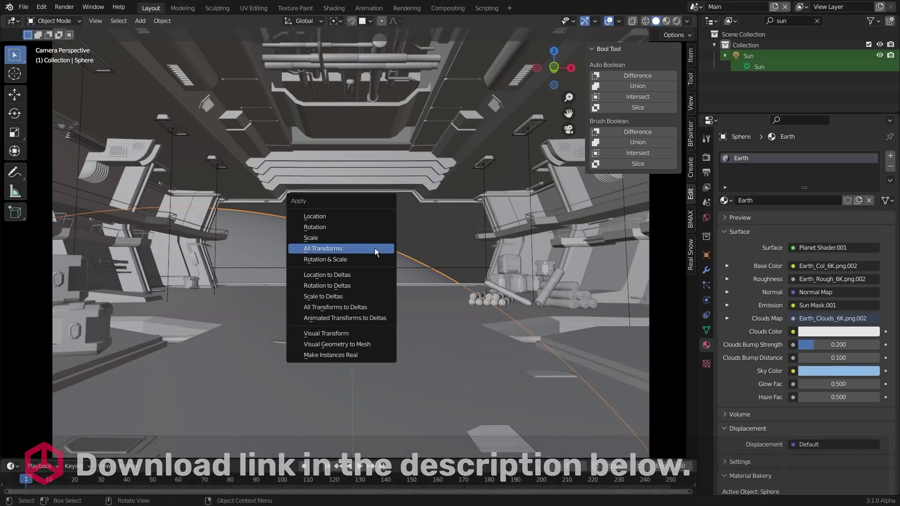
{"action": "left_click", "coordinate": [325, 249]}
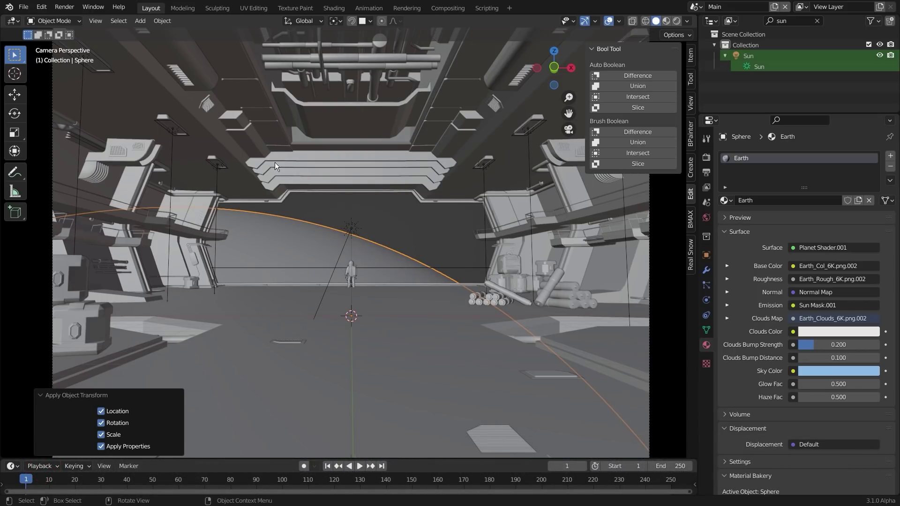
Step: Switch to the Shading workspace and maximize the node editor showing the planet's Earth material
{"action": "left_click", "coordinate": [340, 10]}
{"action": "scroll", "coordinate": [421, 380], "scroll_direction": "down", "scroll_amount": 3}
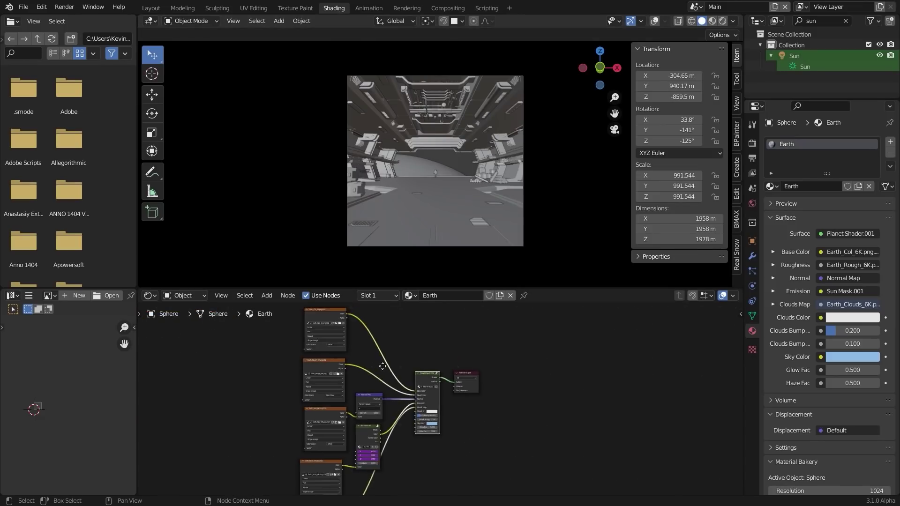
{"action": "middle_click_drag", "start_coordinate": [378, 370], "coordinate": [351, 355]}
{"action": "scroll", "coordinate": [428, 235], "scroll_direction": "up", "scroll_amount": 2}
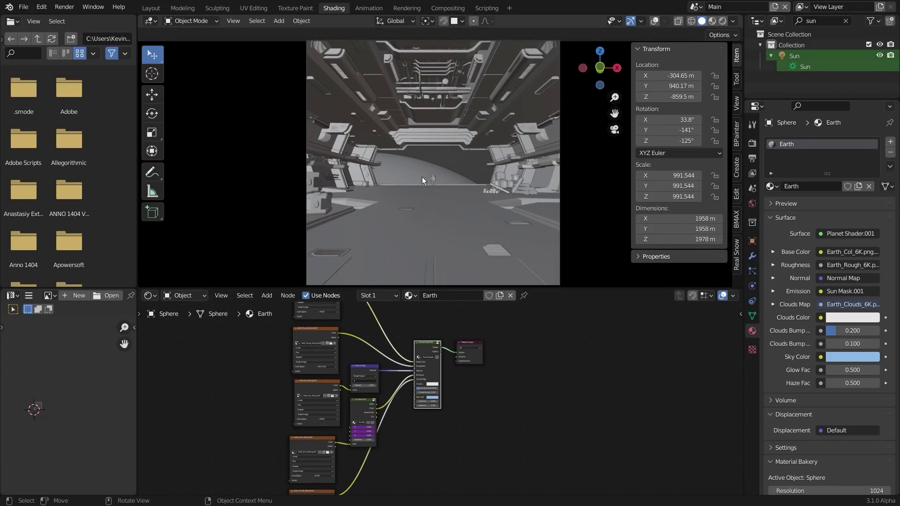
{"action": "scroll", "coordinate": [429, 415], "scroll_direction": "down", "scroll_amount": 2}
{"action": "middle_click_drag", "start_coordinate": [429, 414], "coordinate": [423, 398]}
{"action": "key", "text": "space"}
{"action": "key", "text": "ctrl+space"}
Step: Examine the Earth material's image textures, Normal Map, Sun Mask and Planet Shader nodes and their connections
{"action": "middle_click_drag", "start_coordinate": [343, 324], "coordinate": [401, 419]}
{"action": "scroll", "coordinate": [516, 266], "scroll_direction": "up", "scroll_amount": 6}
{"action": "middle_click_drag", "start_coordinate": [356, 266], "coordinate": [433, 381]}
{"action": "double_click", "coordinate": [164, 132]}
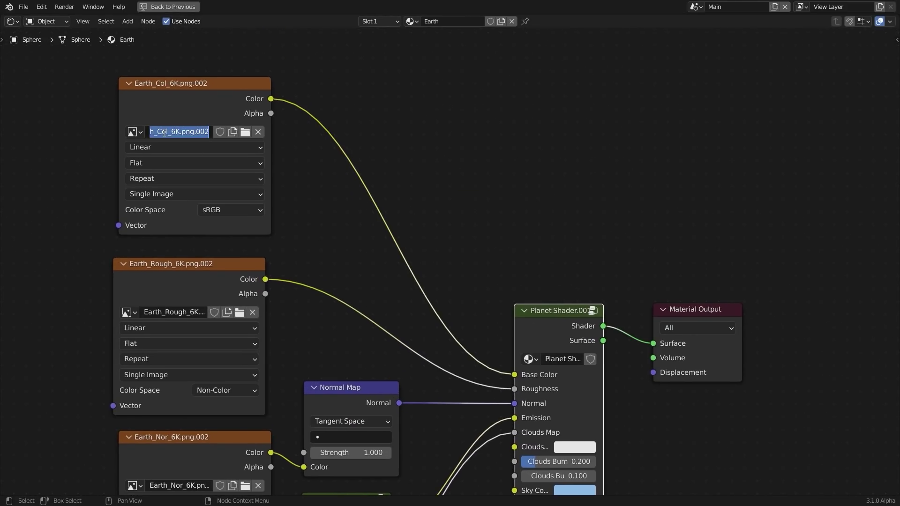
{"action": "scroll", "coordinate": [300, 385], "scroll_direction": "down", "scroll_amount": 4}
{"action": "middle_click_drag", "start_coordinate": [338, 406], "coordinate": [309, 278]}
{"action": "scroll", "coordinate": [322, 319], "scroll_direction": "up", "scroll_amount": 5}
{"action": "middle_click_drag", "start_coordinate": [314, 462], "coordinate": [300, 348]}
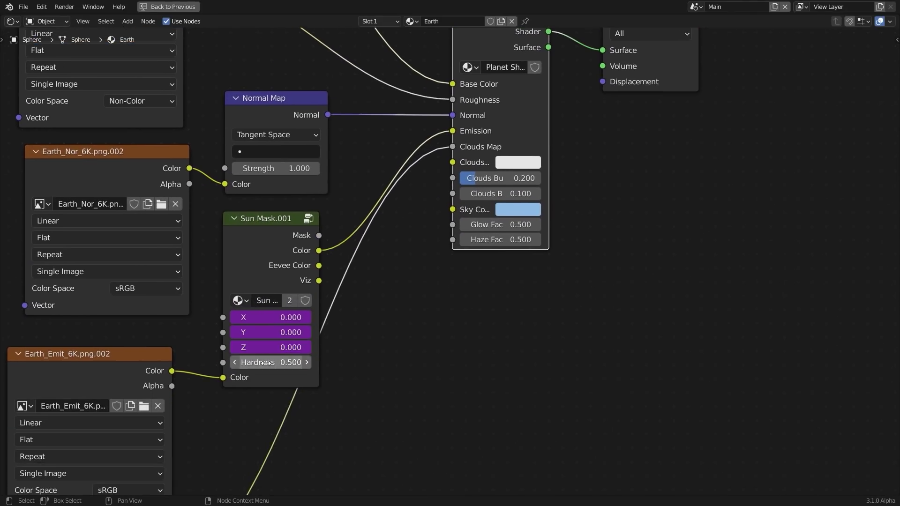
{"action": "middle_click_drag", "start_coordinate": [400, 225], "coordinate": [364, 337]}
{"action": "scroll", "coordinate": [495, 260], "scroll_direction": "up", "scroll_amount": 4}
{"action": "middle_click_drag", "start_coordinate": [495, 261], "coordinate": [461, 294]}
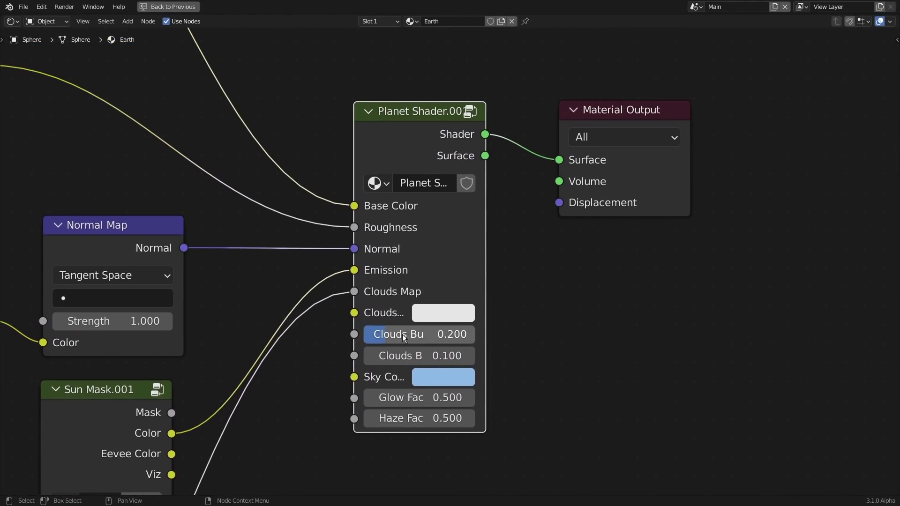
{"action": "middle_click_drag", "start_coordinate": [419, 230], "coordinate": [408, 308]}
{"action": "scroll", "coordinate": [409, 308], "scroll_direction": "down", "scroll_amount": 3}
Step: Examine the surface, clouds and atmosphere frames inside the Planet Shader group, leave the group and restore the workspace layout
{"action": "key", "text": "Tab"}
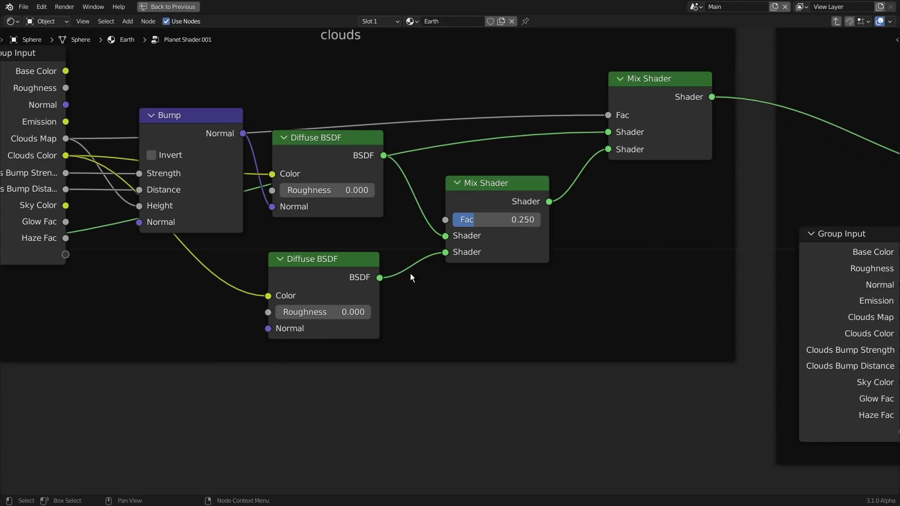
{"action": "scroll", "coordinate": [415, 271], "scroll_direction": "down", "scroll_amount": 18}
{"action": "middle_click_drag", "start_coordinate": [563, 287], "coordinate": [325, 288]}
{"action": "scroll", "coordinate": [325, 288], "scroll_direction": "down", "scroll_amount": 1}
{"action": "middle_click_drag", "start_coordinate": [130, 234], "coordinate": [255, 269]}
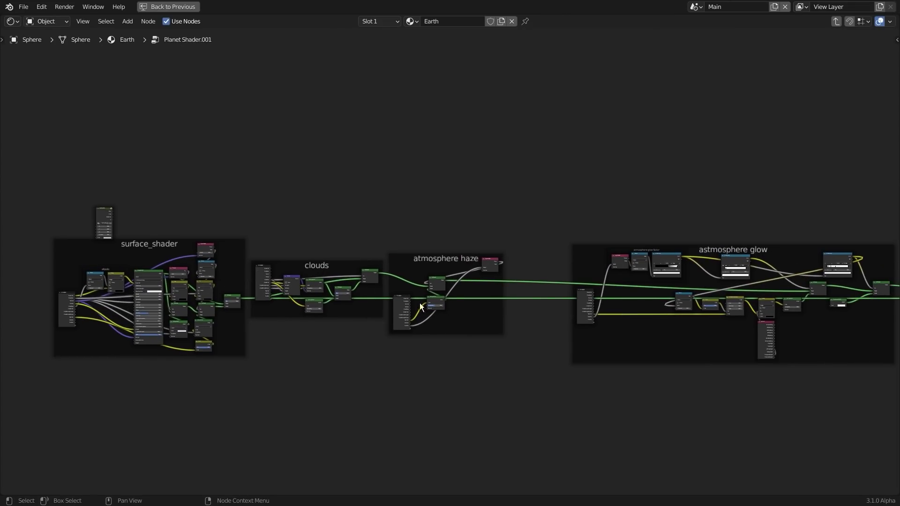
{"action": "scroll", "coordinate": [460, 263], "scroll_direction": "up", "scroll_amount": 5}
{"action": "key", "text": "Tab"}
{"action": "scroll", "coordinate": [459, 263], "scroll_direction": "down", "scroll_amount": 3}
{"action": "left_click", "coordinate": [189, 7]}
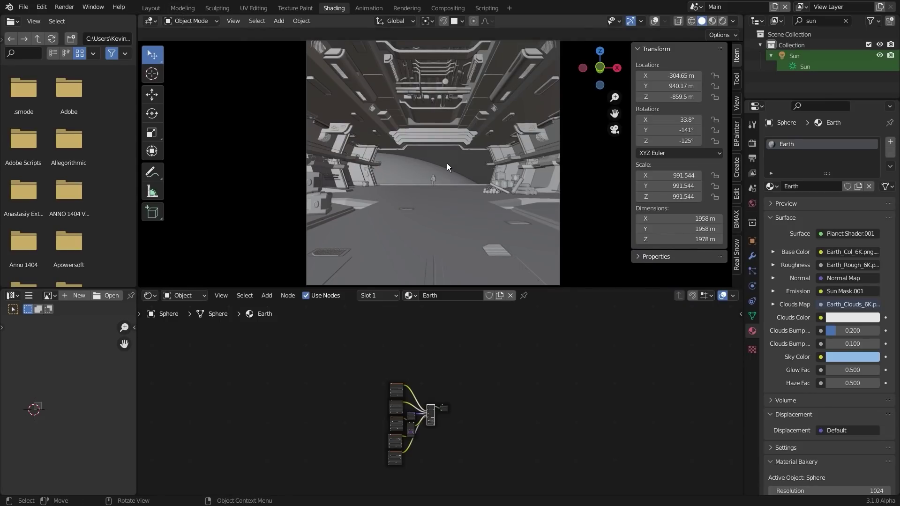
Step: Preview the planet behind the hangar opening in rendered shading and switch to the Tutcopy scene
{"action": "scroll", "coordinate": [441, 165], "scroll_direction": "up", "scroll_amount": 3}
{"action": "key", "text": "shift+z"}
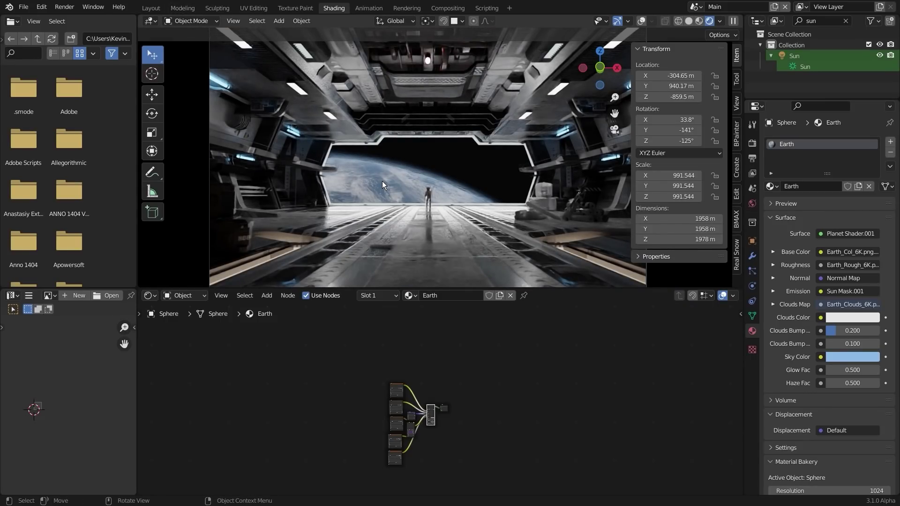
{"action": "left_click", "coordinate": [688, 20]}
{"action": "left_click", "coordinate": [774, 6]}
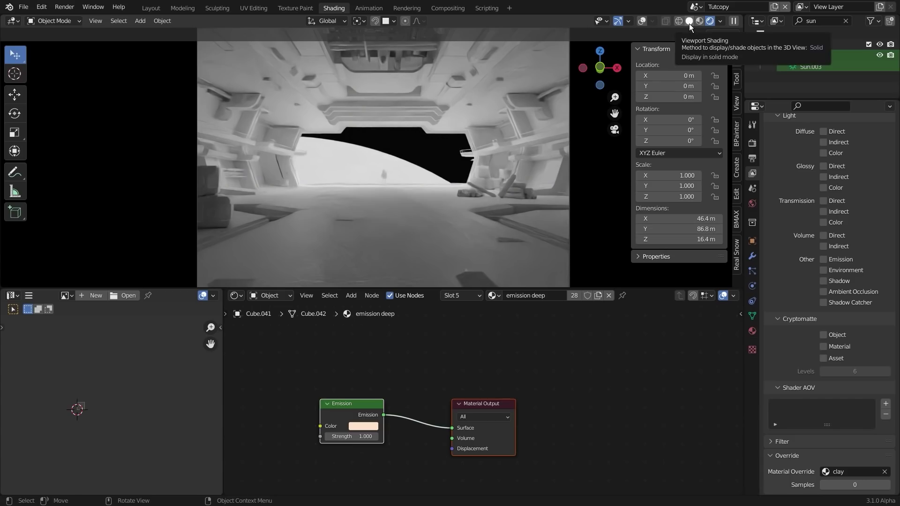
Step: Set the Tutcopy viewport to solid shading with overlays on and select the hangar structure
{"action": "left_click", "coordinate": [702, 20]}
{"action": "mouse_move", "coordinate": [426, 242]}
{"action": "middle_mouse_down", "text": "shift"}
{"action": "mouse_move", "coordinate": [440, 198]}
{"action": "mouse_move", "coordinate": [440, 238]}
{"action": "mouse_move", "coordinate": [368, 254]}
{"action": "mouse_move", "coordinate": [392, 250]}
{"action": "mouse_move", "coordinate": [399, 35]}
{"action": "middle_mouse_up", "text": "shift"}
{"action": "left_click", "coordinate": [655, 21]}
{"action": "scroll", "coordinate": [395, 227], "scroll_direction": "down", "scroll_amount": 2}
{"action": "left_click", "coordinate": [395, 227]}
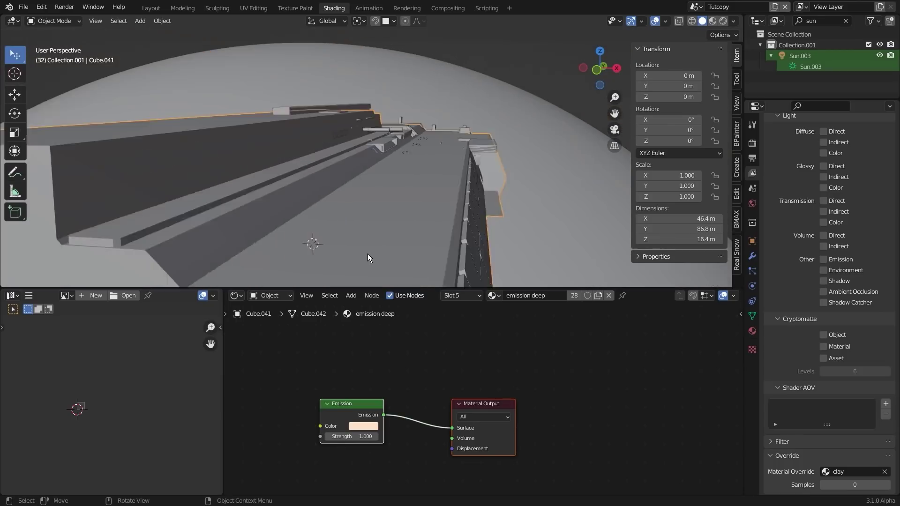
Step: Box-select all the hangar objects in front of the planet with the Select Box tool
{"action": "scroll", "coordinate": [367, 254], "scroll_direction": "down", "scroll_amount": 5}
{"action": "scroll", "coordinate": [392, 250], "scroll_direction": "down", "scroll_amount": 4}
{"action": "scroll", "coordinate": [375, 61], "scroll_direction": "down", "scroll_amount": 1}
{"action": "key", "text": "shift+z"}
{"action": "left_click_drag", "start_coordinate": [22, 63], "coordinate": [54, 79]}
{"action": "left_click_drag", "start_coordinate": [252, 80], "coordinate": [459, 233]}
{"action": "scroll", "coordinate": [372, 216], "scroll_direction": "up", "scroll_amount": 1}
{"action": "key", "text": "shift+z"}
{"action": "middle_click_drag", "start_coordinate": [373, 217], "coordinate": [410, 193]}
{"action": "scroll", "coordinate": [412, 199], "scroll_direction": "up", "scroll_amount": 3}
Step: Unwrap all faces of the selected hangar objects with Smart UV Project
{"action": "key", "text": "Tab"}
{"action": "key", "text": "a"}
{"action": "key", "text": "u"}
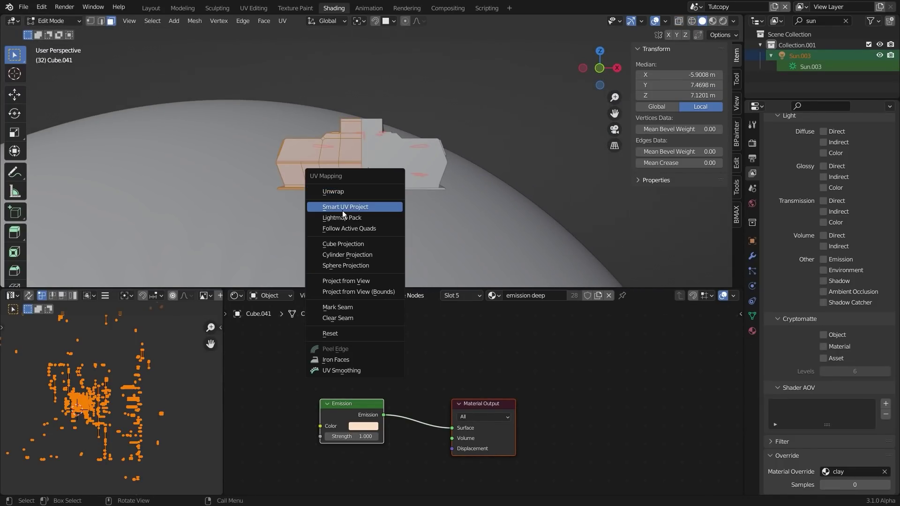
{"action": "left_click", "coordinate": [354, 207]}
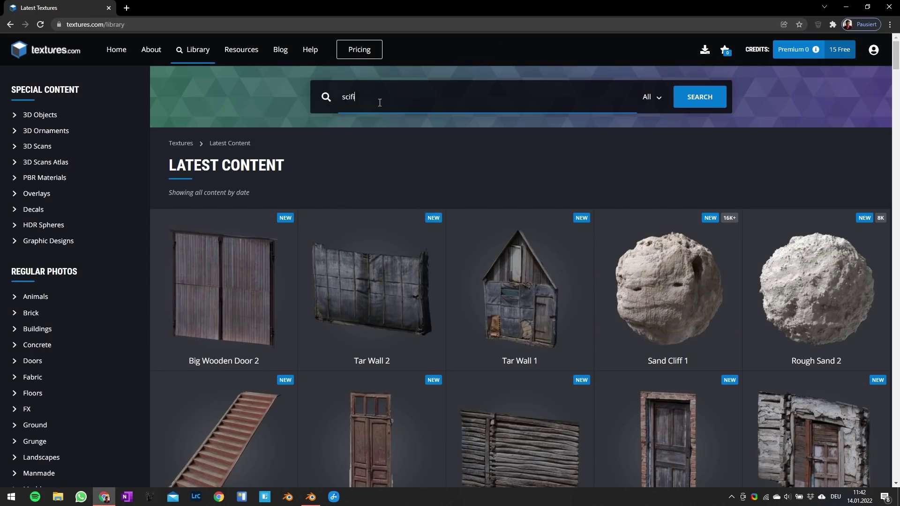
Step: Search textures.com for "scifi" in the browser and look through the resulting materials
{"action": "key", "text": "Return"}
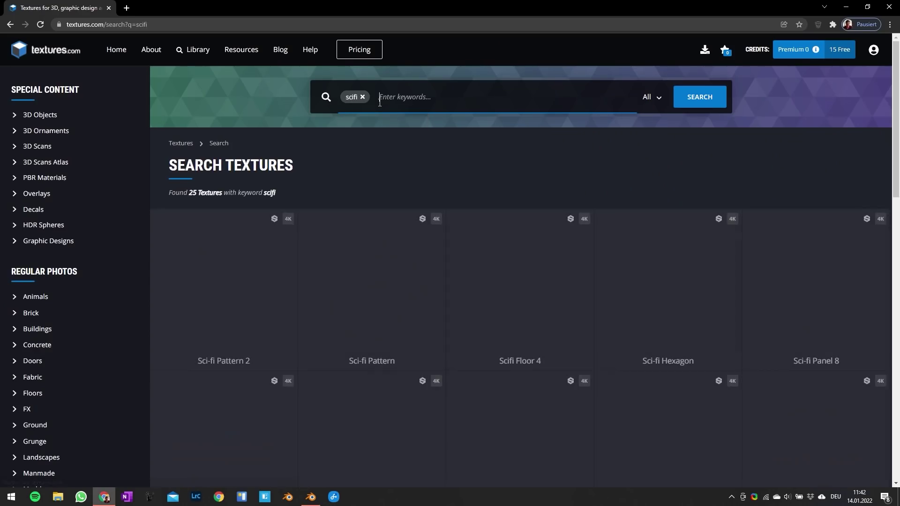
{"action": "scroll", "coordinate": [597, 422], "scroll_direction": "down", "scroll_amount": 3}
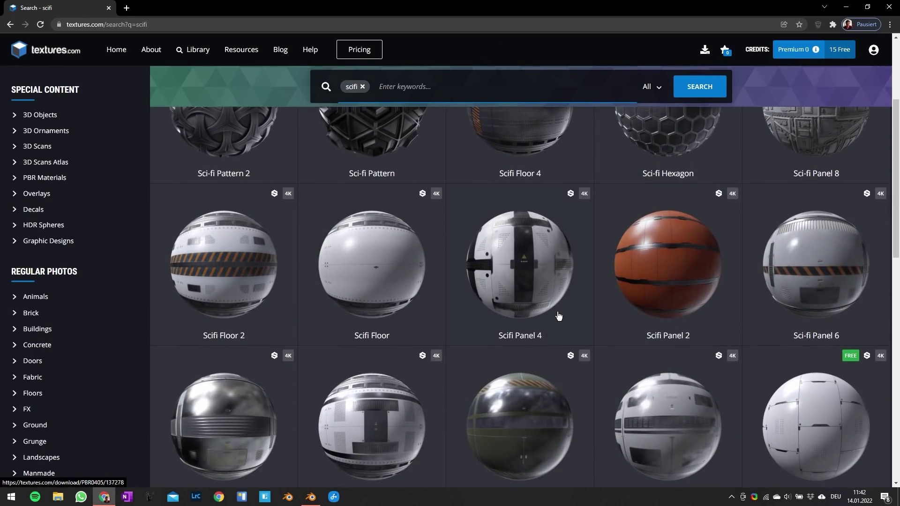
{"action": "scroll", "coordinate": [558, 315], "scroll_direction": "down", "scroll_amount": 2}
Step: Open the Sci-fi Industrial Floor 3 texture page and examine its preview images and downloadable flat maps
{"action": "left_click", "coordinate": [366, 347]}
{"action": "left_click", "coordinate": [822, 267]}
{"action": "left_click", "coordinate": [822, 267]}
{"action": "left_click", "coordinate": [822, 268]}
{"action": "left_click", "coordinate": [823, 268]}
{"action": "scroll", "coordinate": [574, 313], "scroll_direction": "down", "scroll_amount": 7}
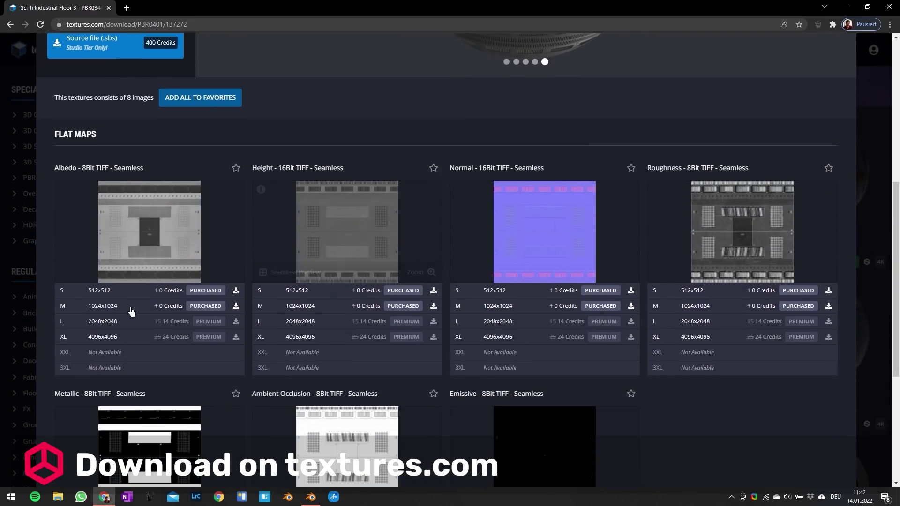
{"action": "scroll", "coordinate": [379, 351], "scroll_direction": "down", "scroll_amount": 3}
{"action": "scroll", "coordinate": [379, 351], "scroll_direction": "up", "scroll_amount": 4}
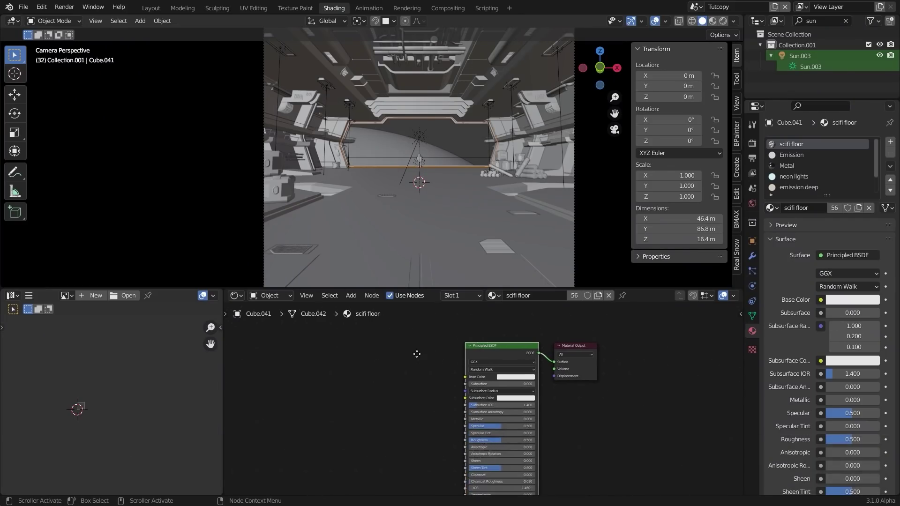
Step: Back in Blender, switch the viewport to Material Preview and reposition the scifi floor material's Principled BSDF node
{"action": "middle_click_drag", "start_coordinate": [417, 354], "coordinate": [398, 337]}
{"action": "scroll", "coordinate": [450, 401], "scroll_direction": "up", "scroll_amount": 1}
{"action": "middle_click_drag", "start_coordinate": [392, 367], "coordinate": [474, 375]}
{"action": "left_click", "coordinate": [713, 21]}
{"action": "scroll", "coordinate": [469, 218], "scroll_direction": "up", "scroll_amount": 2}
{"action": "middle_click_drag", "start_coordinate": [468, 217], "coordinate": [431, 188], "text": "shift"}
{"action": "scroll", "coordinate": [422, 129], "scroll_direction": "down", "scroll_amount": 2}
{"action": "left_click_drag", "start_coordinate": [577, 343], "coordinate": [571, 341]}
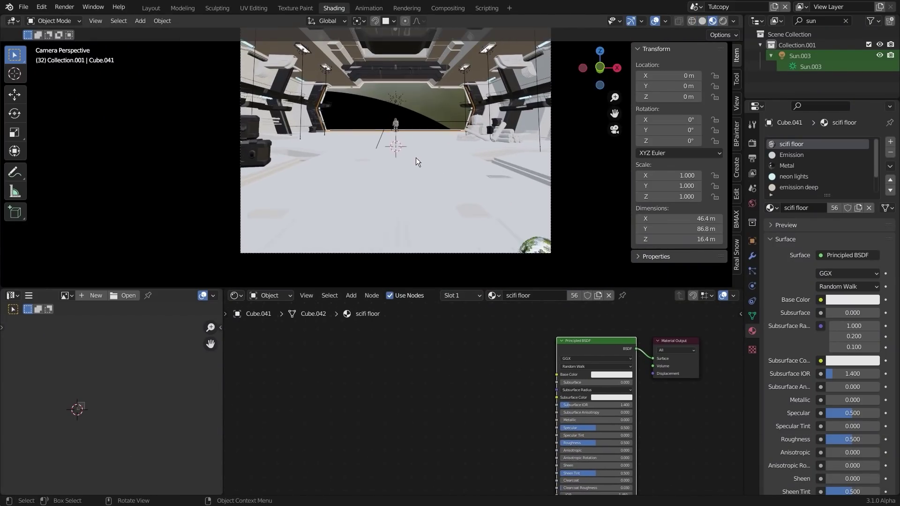
Step: Run Principled Texture Setup on the scifi floor material with all texture maps from the scifi floor folder in Downloads
{"action": "key", "text": "ctrl+shift+t"}
{"action": "left_click", "coordinate": [275, 212]}
{"action": "left_click", "coordinate": [587, 112]}
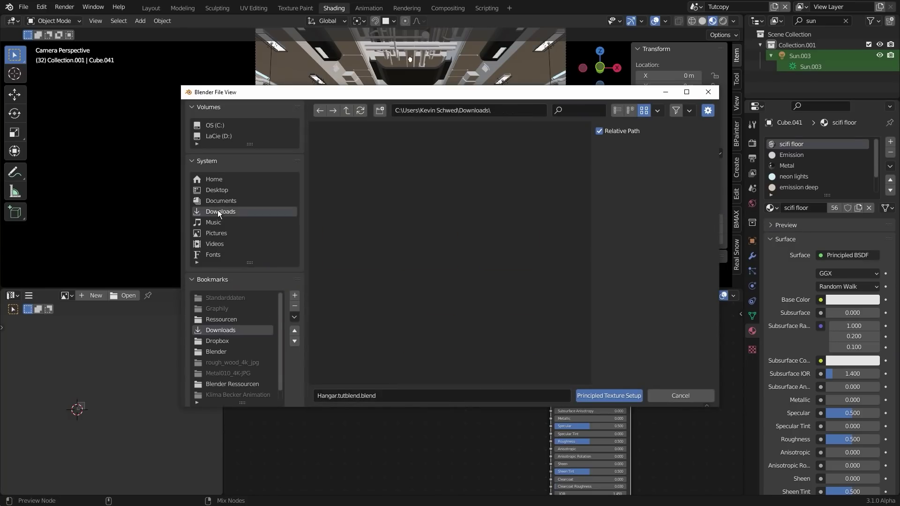
{"action": "type", "text": "sci f"}
{"action": "key", "text": "BackSpace"}
{"action": "key", "text": "BackSpace"}
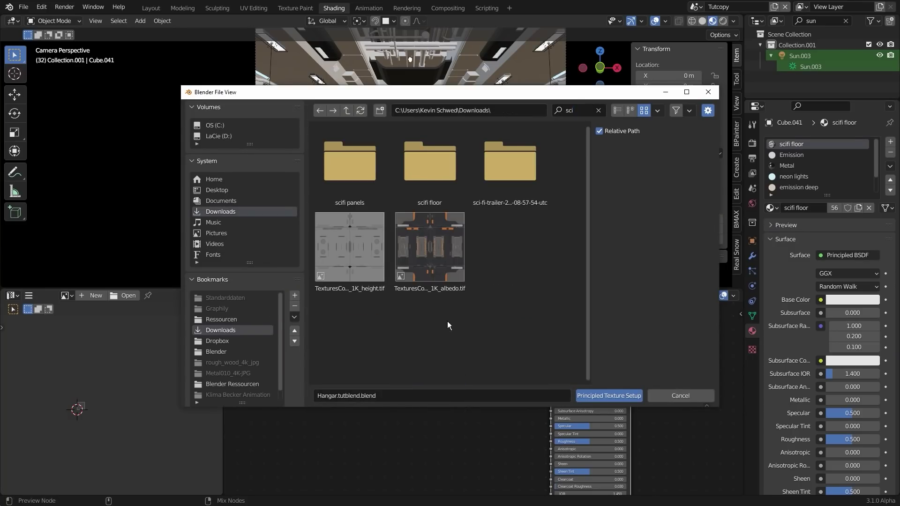
{"action": "double_click", "coordinate": [426, 171]}
{"action": "left_click", "coordinate": [373, 347], "text": "shift"}
{"action": "left_click", "coordinate": [608, 396]}
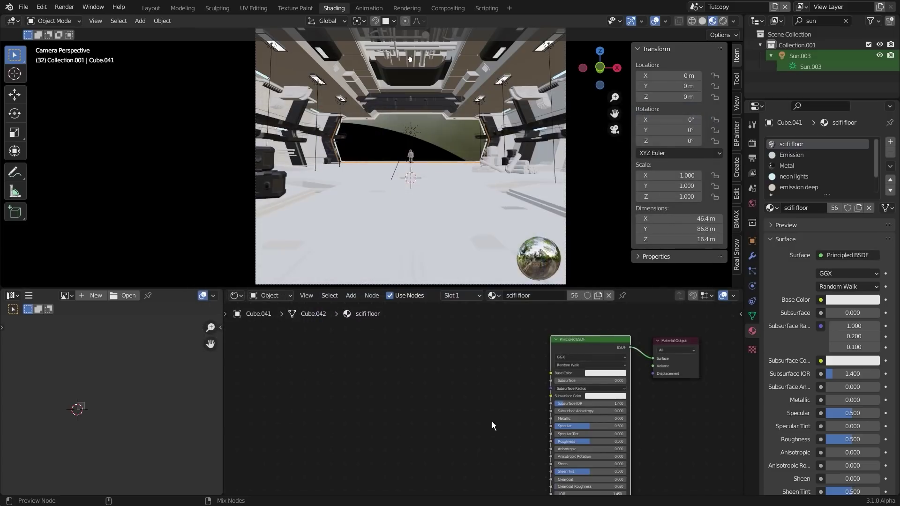
Step: Delete the unneeded selected node from the scifi floor material's imported texture setup and bring its Mapping frame into view
{"action": "scroll", "coordinate": [500, 424], "scroll_direction": "down", "scroll_amount": 6}
{"action": "scroll", "coordinate": [467, 465], "scroll_direction": "up", "scroll_amount": 4}
{"action": "middle_click_drag", "start_coordinate": [467, 466], "coordinate": [451, 405]}
{"action": "scroll", "coordinate": [513, 441], "scroll_direction": "up", "scroll_amount": 3}
{"action": "left_click", "coordinate": [516, 439]}
{"action": "left_click", "coordinate": [553, 427]}
{"action": "middle_click_drag", "start_coordinate": [553, 428], "coordinate": [553, 438]}
{"action": "key", "text": "x"}
{"action": "middle_click_drag", "start_coordinate": [470, 434], "coordinate": [488, 390]}
{"action": "scroll", "coordinate": [457, 350], "scroll_direction": "up", "scroll_amount": 1}
{"action": "middle_click_drag", "start_coordinate": [414, 309], "coordinate": [573, 472]}
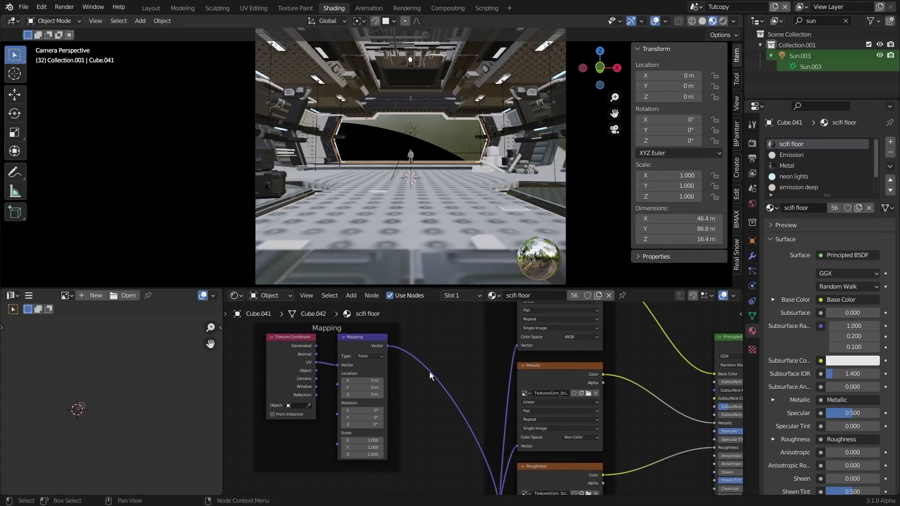
Step: Select all faces of the hangar mesh and enlarge their UVs so the sci-fi floor texture repeats more densely
{"action": "middle_click_drag", "start_coordinate": [394, 368], "coordinate": [454, 355]}
{"action": "middle_click_drag", "start_coordinate": [441, 412], "coordinate": [421, 421]}
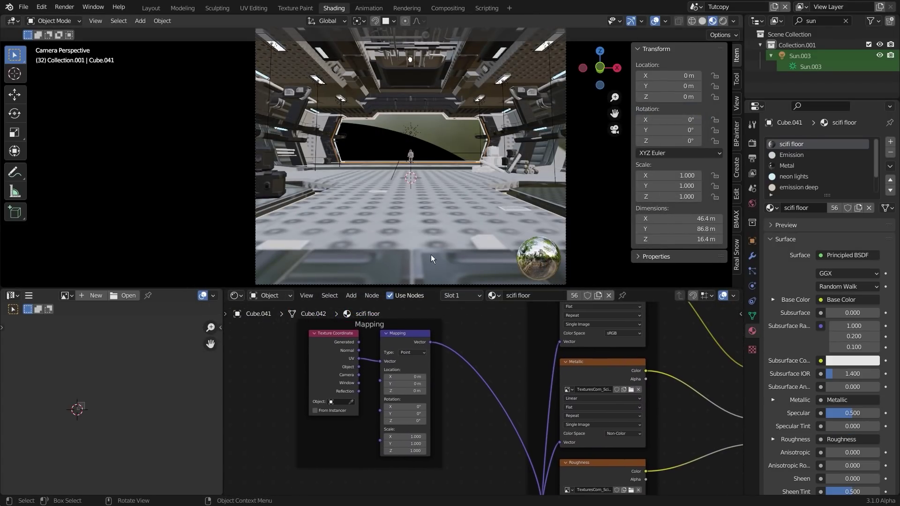
{"action": "key", "text": "Tab"}
{"action": "key", "text": "alt+a"}
{"action": "scroll", "coordinate": [426, 233], "scroll_direction": "up", "scroll_amount": 2}
{"action": "key", "text": "a"}
{"action": "middle_click_drag", "start_coordinate": [90, 411], "coordinate": [113, 408]}
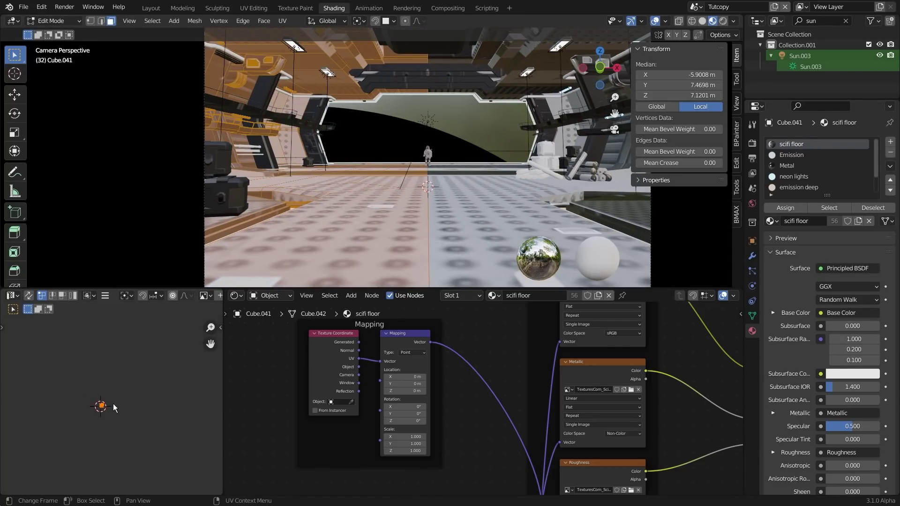
{"action": "key", "text": "s"}
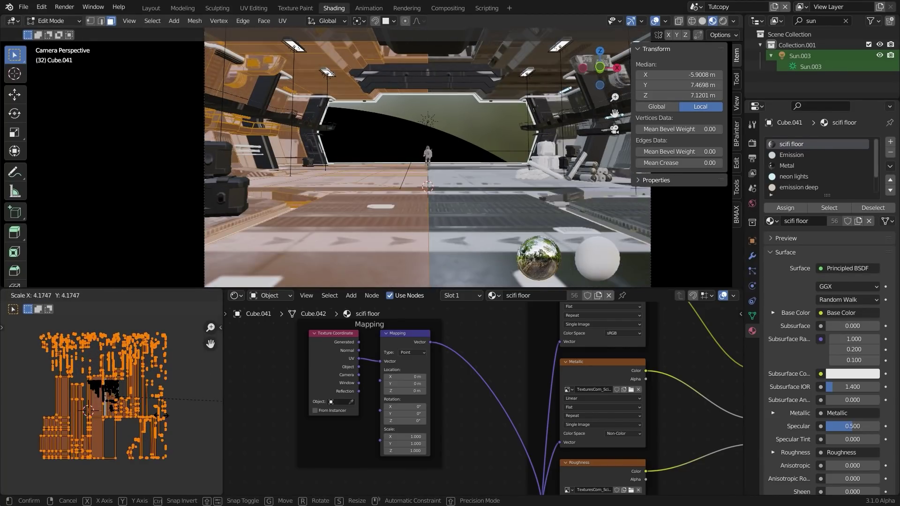
{"action": "left_click", "coordinate": [184, 453]}
{"action": "scroll", "coordinate": [150, 440], "scroll_direction": "down", "scroll_amount": 2}
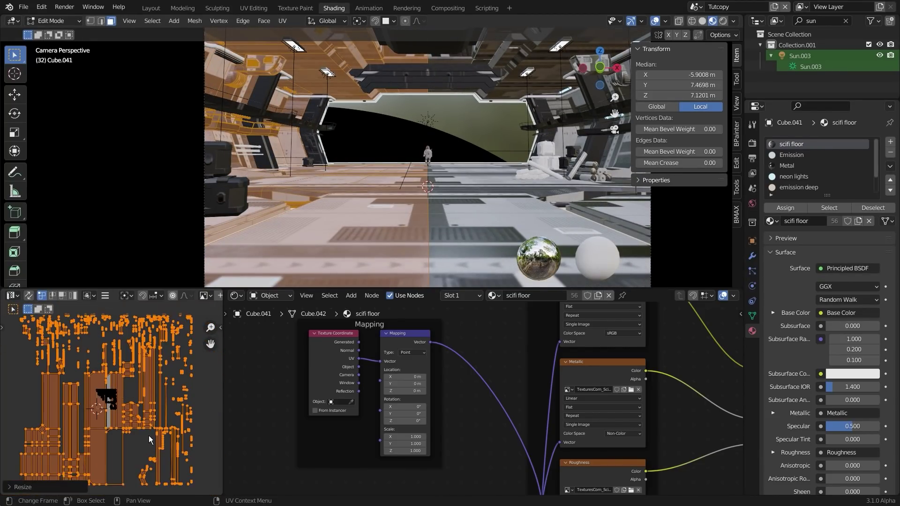
Step: Rotate all of the hangar mesh's UVs by 90° and rescale them so the floor strips run toward the opening
{"action": "middle_click_drag", "start_coordinate": [149, 440], "coordinate": [150, 409]}
{"action": "type", "text": "r90"}
{"action": "key", "text": "Return"}
{"action": "key", "text": "s"}
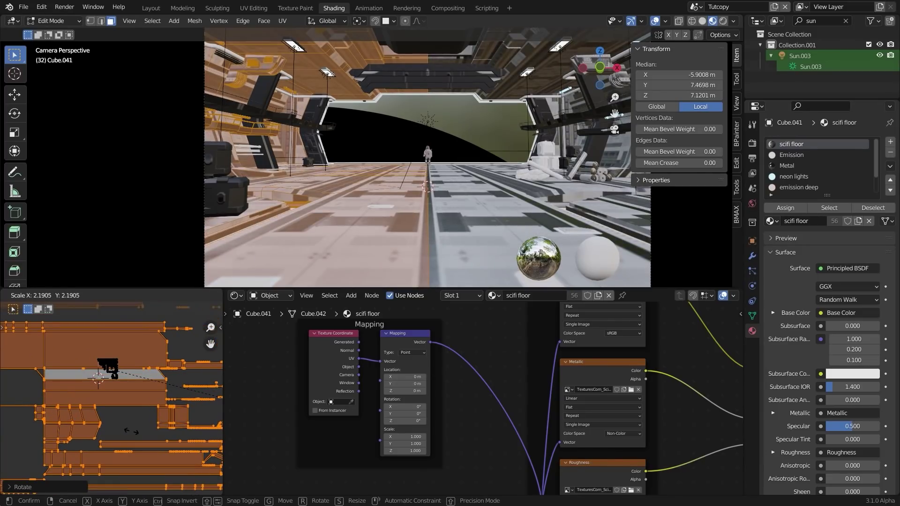
{"action": "left_click", "coordinate": [100, 420]}
{"action": "key", "text": "Tab"}
{"action": "scroll", "coordinate": [384, 218], "scroll_direction": "down", "scroll_amount": 2}
{"action": "middle_click_drag", "start_coordinate": [399, 220], "coordinate": [378, 196], "text": "shift"}
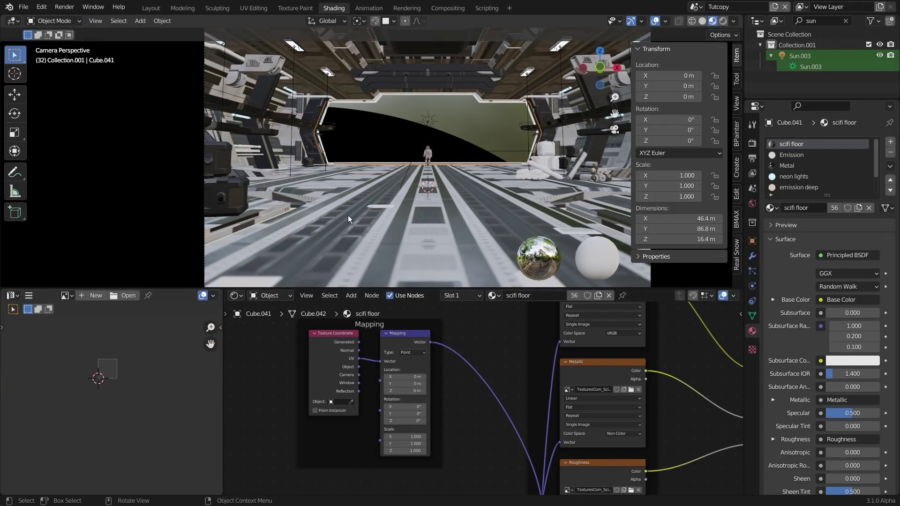
Step: Scale the whole hangar mesh's UVs again to adjust the floor pattern's size, and check it from the camera view
{"action": "scroll", "coordinate": [376, 175], "scroll_direction": "up", "scroll_amount": 3}
{"action": "key", "text": "Tab"}
{"action": "key", "text": "s"}
{"action": "left_click", "coordinate": [197, 396]}
{"action": "key", "text": "Tab"}
{"action": "scroll", "coordinate": [360, 159], "scroll_direction": "down", "scroll_amount": 2}
{"action": "scroll", "coordinate": [379, 196], "scroll_direction": "up", "scroll_amount": 2}
{"action": "middle_click_drag", "start_coordinate": [487, 162], "coordinate": [328, 207], "text": "shift"}
{"action": "middle_click_drag", "start_coordinate": [196, 222], "coordinate": [435, 176], "text": "shift"}
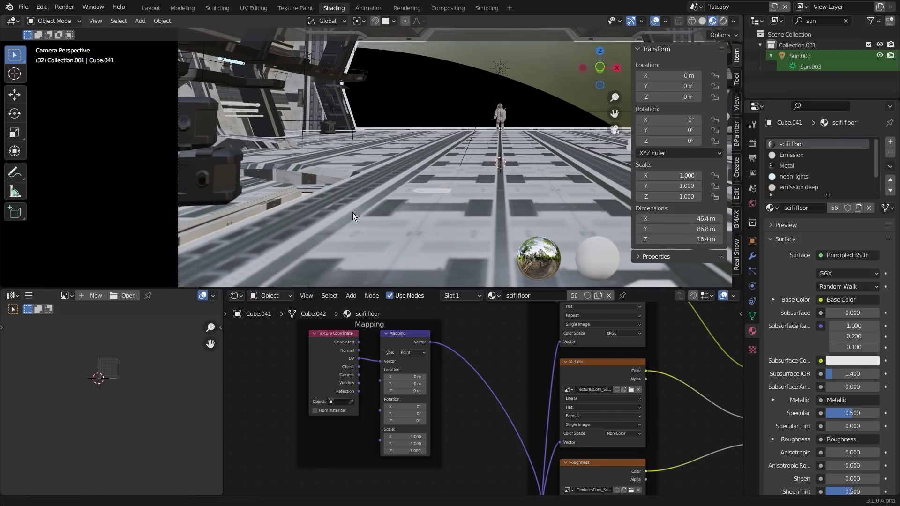
{"action": "mouse_move", "coordinate": [353, 212]}
{"action": "middle_mouse_down"}
{"action": "mouse_move", "coordinate": [234, 213]}
{"action": "mouse_move", "coordinate": [271, 198]}
{"action": "middle_mouse_up"}
{"action": "key", "text": "KP_0"}
{"action": "middle_click_drag", "start_coordinate": [263, 155], "coordinate": [305, 201], "text": "shift"}
Step: Circle-select the side wall and walkway faces with X-ray on and rescale their UVs separately from the floor
{"action": "key", "text": "Tab"}
{"action": "left_click", "coordinate": [305, 201]}
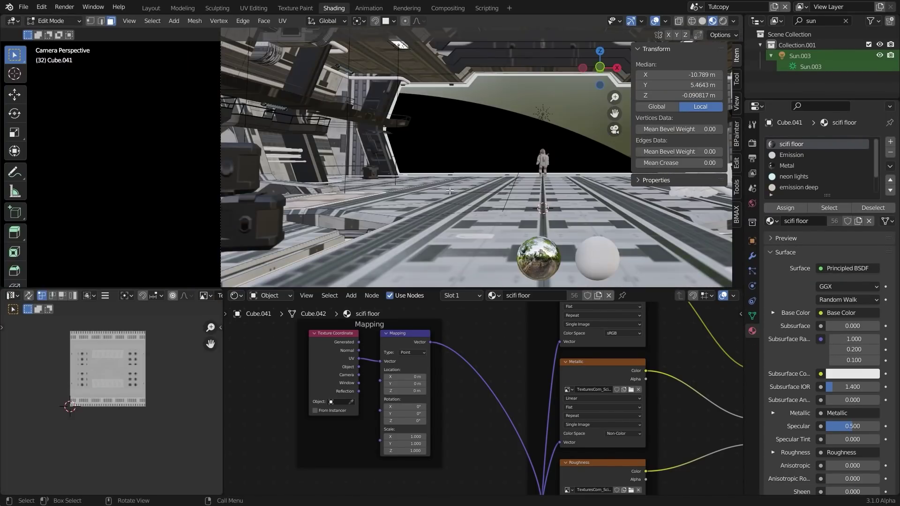
{"action": "key", "text": "shift+z"}
{"action": "key", "text": "c"}
{"action": "scroll", "coordinate": [294, 190], "scroll_direction": "down", "scroll_amount": 5}
{"action": "mouse_move", "coordinate": [251, 170]}
{"action": "left_mouse_down"}
{"action": "mouse_move", "coordinate": [313, 172]}
{"action": "mouse_move", "coordinate": [374, 157]}
{"action": "mouse_move", "coordinate": [440, 236]}
{"action": "left_mouse_up"}
{"action": "middle_click", "coordinate": [464, 35]}
{"action": "middle_click", "coordinate": [441, 276]}
{"action": "key", "text": "Escape"}
{"action": "key", "text": "shift+z"}
{"action": "key", "text": "z"}
{"action": "scroll", "coordinate": [113, 401], "scroll_direction": "up", "scroll_amount": 4}
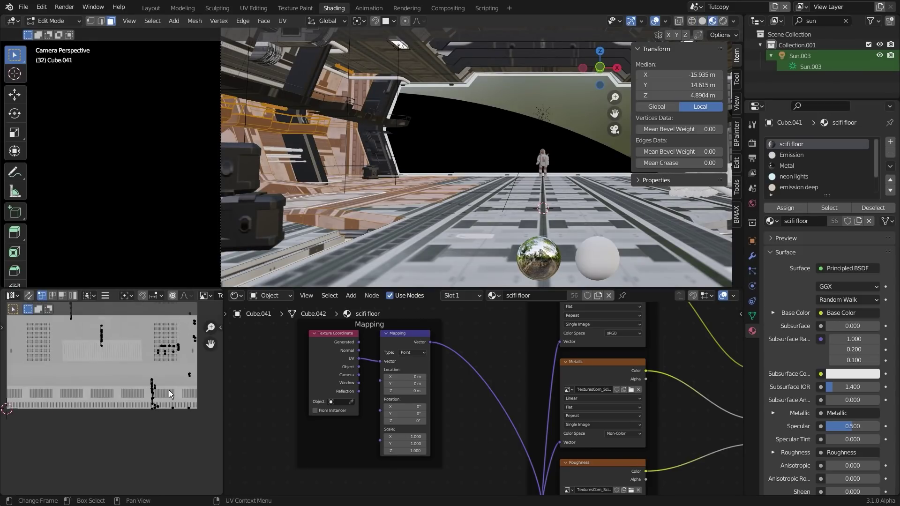
{"action": "scroll", "coordinate": [113, 401], "scroll_direction": "down", "scroll_amount": 3}
{"action": "middle_click_drag", "start_coordinate": [113, 401], "coordinate": [92, 424]}
{"action": "key", "text": "s"}
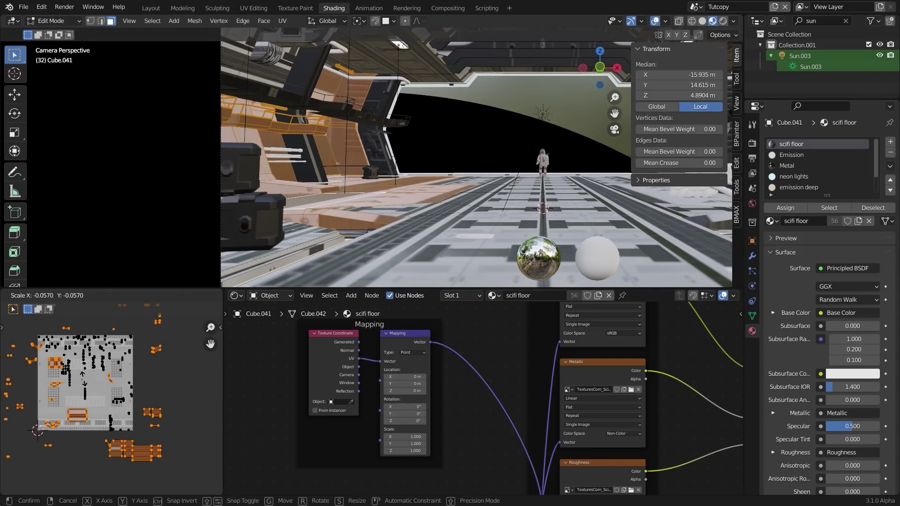
{"action": "left_click", "coordinate": [103, 389]}
{"action": "key", "text": "Tab"}
Step: Circle-select the wall panel faces beside the hangar opening and reposition their UVs over the floor texture
{"action": "middle_click_drag", "start_coordinate": [349, 206], "coordinate": [382, 251], "text": "shift"}
{"action": "scroll", "coordinate": [382, 251], "scroll_direction": "up", "scroll_amount": 4}
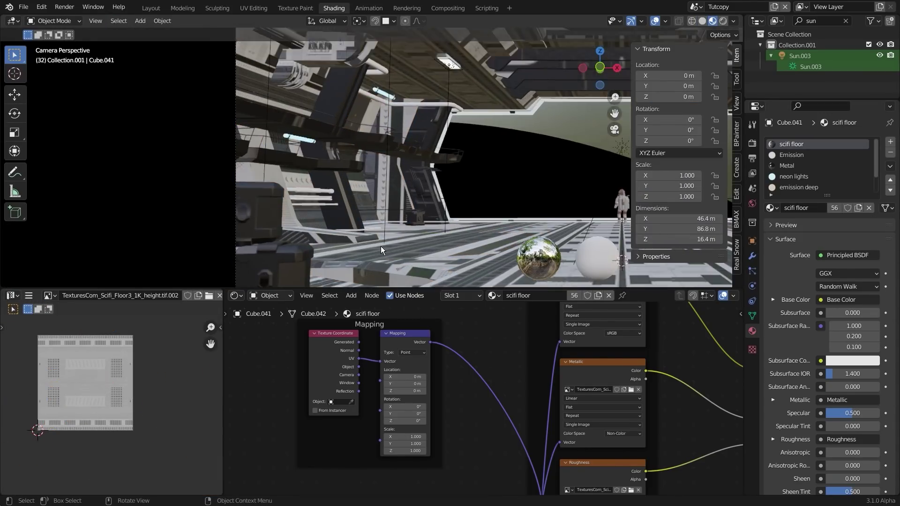
{"action": "key", "text": "Tab"}
{"action": "left_click", "coordinate": [395, 210]}
{"action": "key", "text": "c"}
{"action": "scroll", "coordinate": [401, 224], "scroll_direction": "up", "scroll_amount": 9}
{"action": "left_click_drag", "start_coordinate": [395, 162], "coordinate": [389, 127]}
{"action": "mouse_move", "coordinate": [407, 104]}
{"action": "middle_mouse_down"}
{"action": "mouse_move", "coordinate": [414, 98]}
{"action": "mouse_move", "coordinate": [394, 92]}
{"action": "middle_mouse_up"}
{"action": "left_click", "coordinate": [414, 98]}
{"action": "key", "text": "Escape"}
{"action": "scroll", "coordinate": [414, 97], "scroll_direction": "down", "scroll_amount": 4}
{"action": "key", "text": "g"}
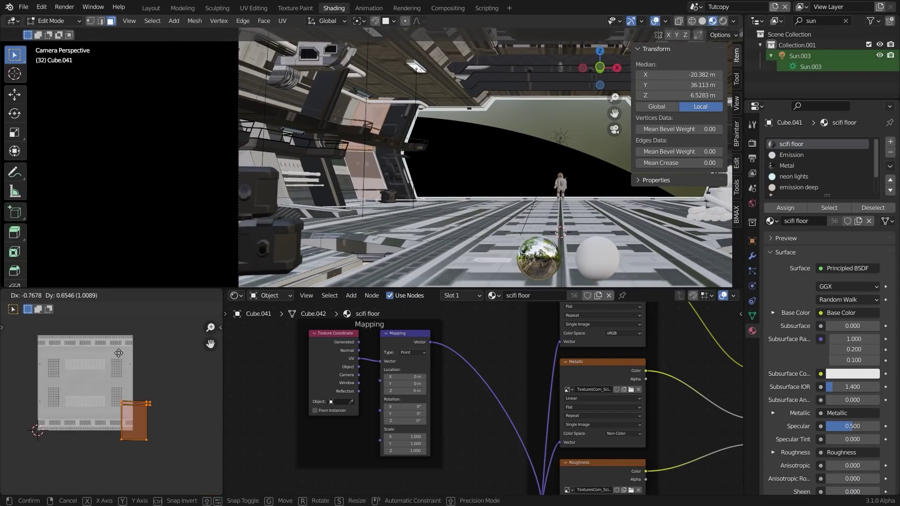
{"action": "left_click", "coordinate": [111, 350]}
{"action": "key", "text": "s"}
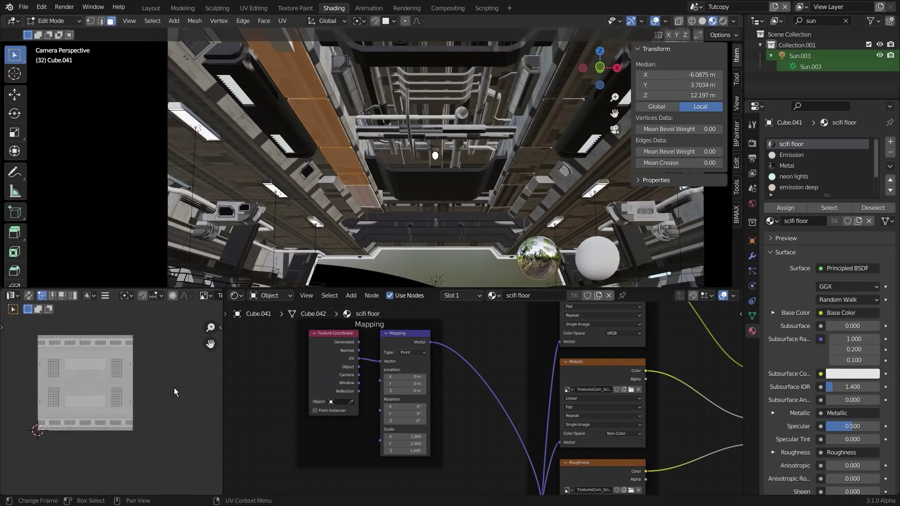
Step: Rescale the UVs of the selected long ceiling panels
{"action": "scroll", "coordinate": [99, 388], "scroll_direction": "up", "scroll_amount": 2}
{"action": "scroll", "coordinate": [98, 388], "scroll_direction": "down", "scroll_amount": 2}
{"action": "key", "text": "s"}
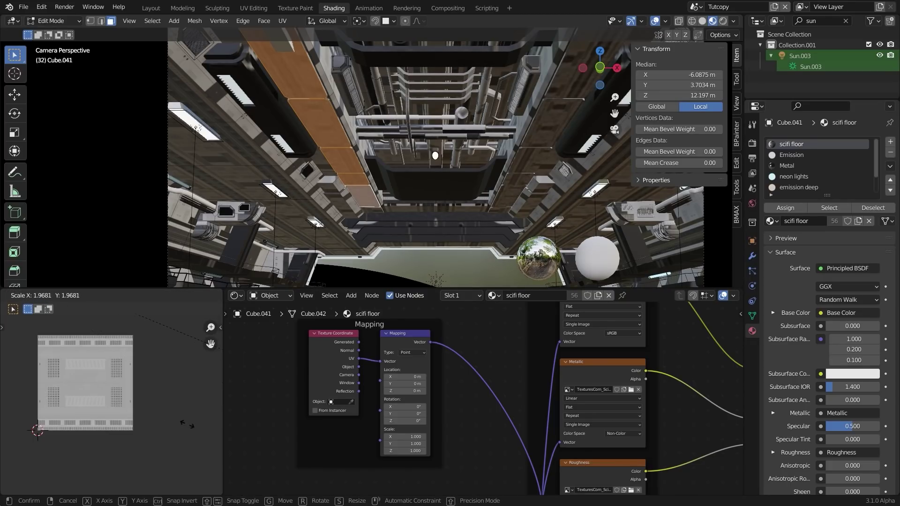
{"action": "left_click", "coordinate": [187, 425]}
{"action": "scroll", "coordinate": [111, 405], "scroll_direction": "down", "scroll_amount": 7}
{"action": "key", "text": "s"}
{"action": "left_click", "coordinate": [123, 394]}
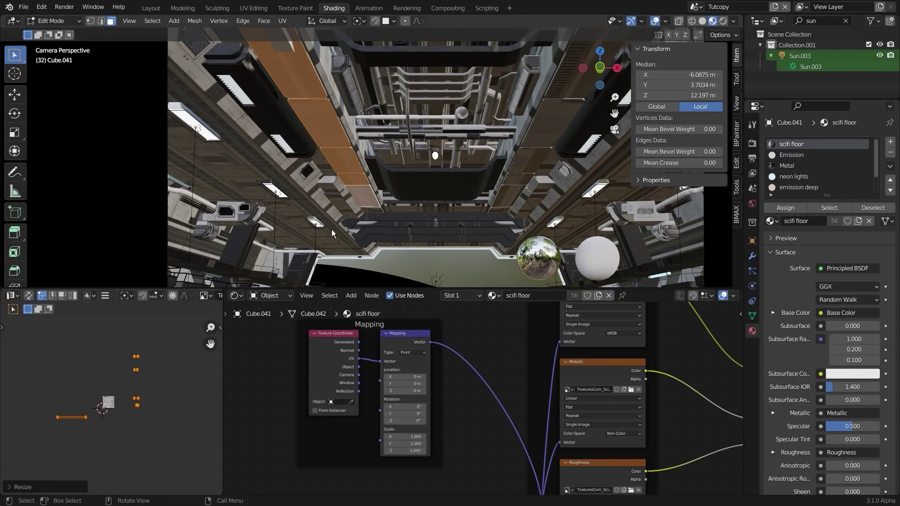
Step: Move the selected ceiling panels' UVs to shift the texture on them
{"action": "key", "text": "Tab"}
{"action": "scroll", "coordinate": [330, 229], "scroll_direction": "up", "scroll_amount": 4}
{"action": "middle_click_drag", "start_coordinate": [331, 220], "coordinate": [367, 240], "text": "shift"}
{"action": "key", "text": "Tab"}
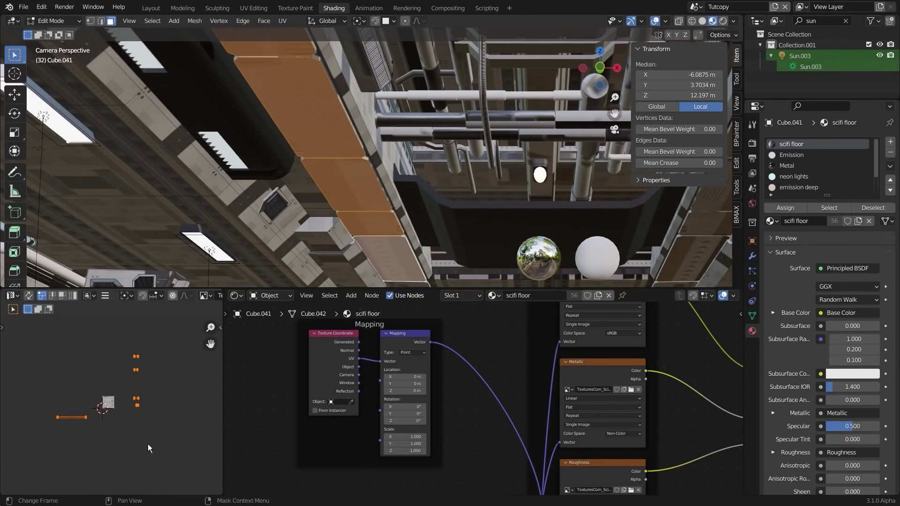
{"action": "key", "text": "g"}
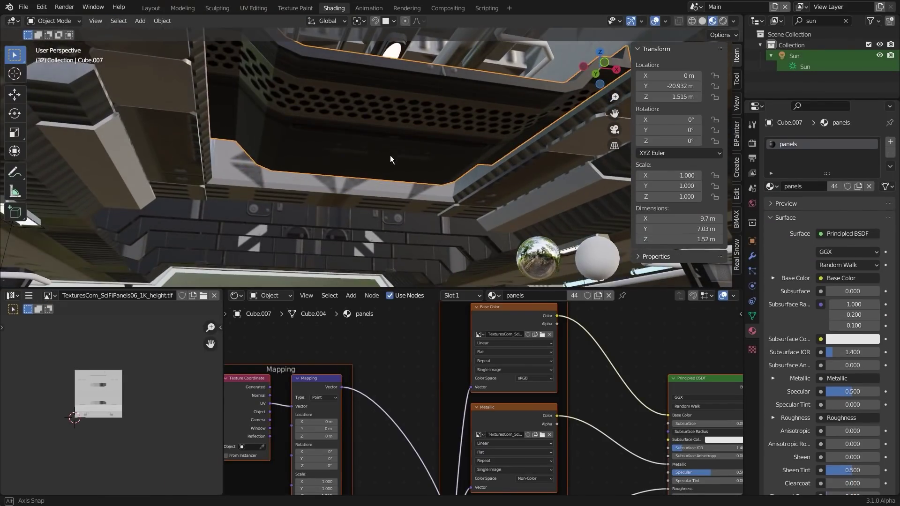
Step: Examine the ceiling pieces that use the panels material in the Main scene, ending in the camera view
{"action": "middle_click_drag", "start_coordinate": [390, 156], "coordinate": [451, 202]}
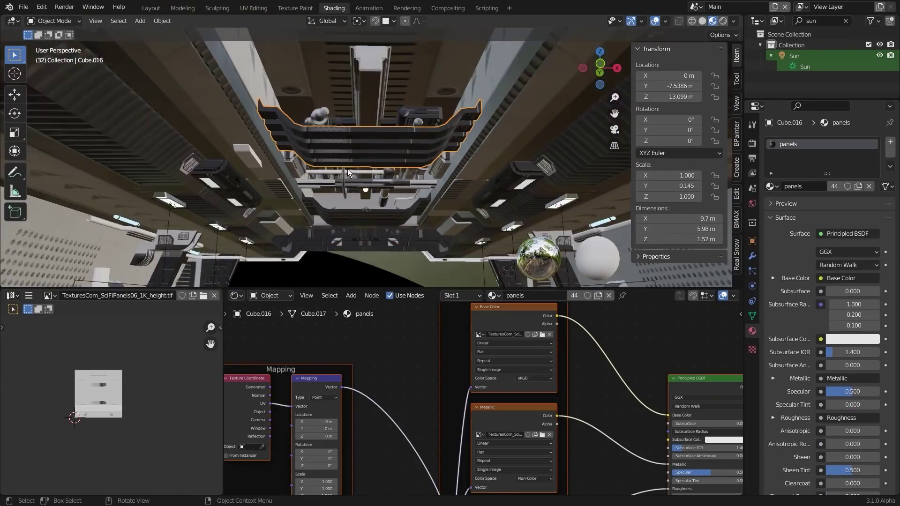
{"action": "scroll", "coordinate": [138, 361], "scroll_direction": "up", "scroll_amount": 2}
{"action": "key", "text": "g"}
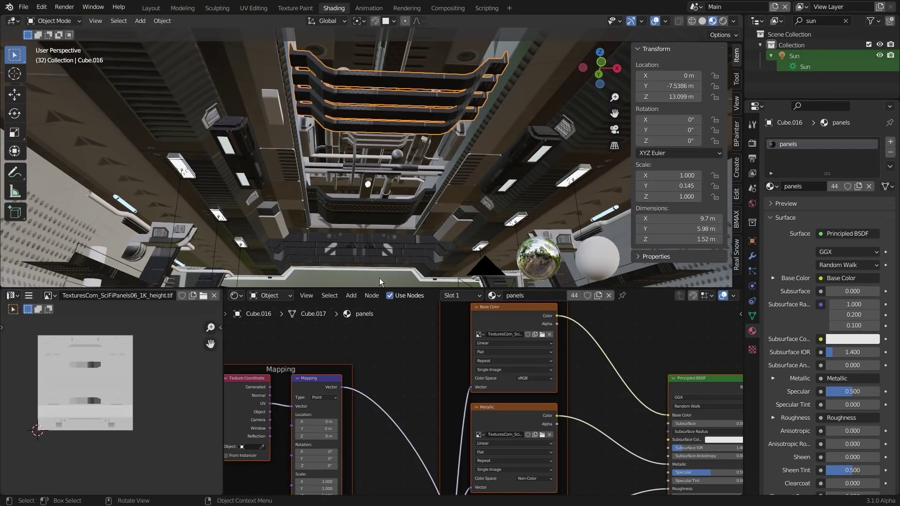
{"action": "middle_click_drag", "start_coordinate": [379, 278], "coordinate": [333, 205]}
{"action": "key", "text": "Tab"}
{"action": "key", "text": "Tab"}
{"action": "scroll", "coordinate": [412, 207], "scroll_direction": "up", "scroll_amount": 5}
{"action": "scroll", "coordinate": [246, 197], "scroll_direction": "down", "scroll_amount": 5}
{"action": "middle_click_drag", "start_coordinate": [246, 196], "coordinate": [386, 226]}
{"action": "key", "text": "KP_0"}
{"action": "scroll", "coordinate": [358, 170], "scroll_direction": "down", "scroll_amount": 5}
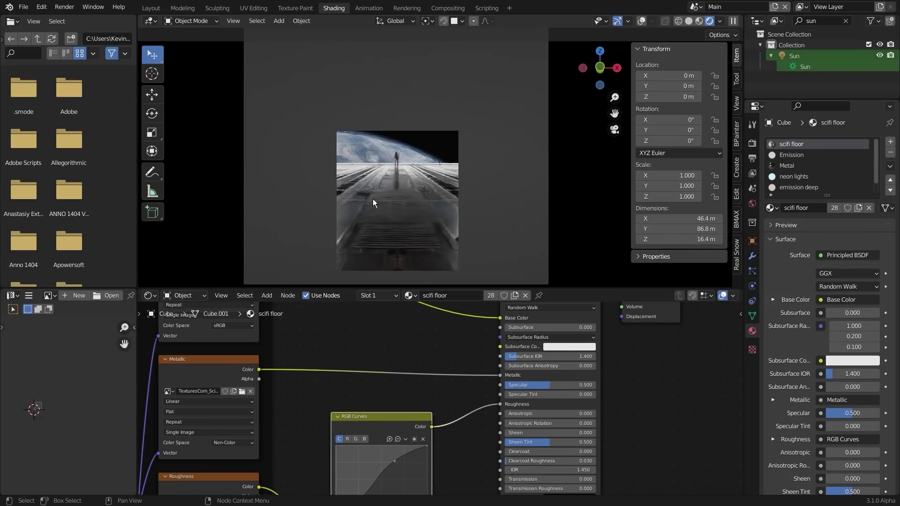
Step: Review the Cycles sampling settings, switch the viewport to Solid shading and render the Main scene
{"action": "scroll", "coordinate": [345, 391], "scroll_direction": "down", "scroll_amount": 3}
{"action": "scroll", "coordinate": [379, 431], "scroll_direction": "up", "scroll_amount": 4}
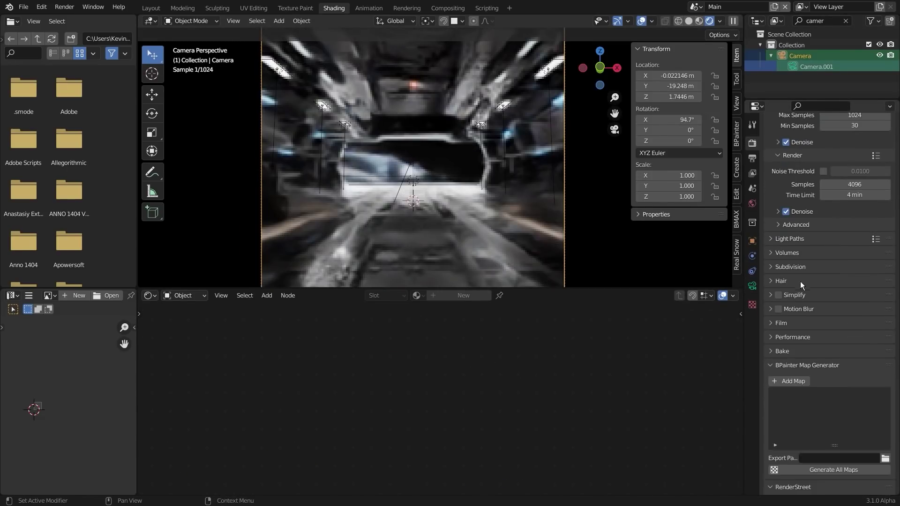
{"action": "scroll", "coordinate": [813, 372], "scroll_direction": "down", "scroll_amount": 10}
{"action": "scroll", "coordinate": [822, 443], "scroll_direction": "up", "scroll_amount": 12}
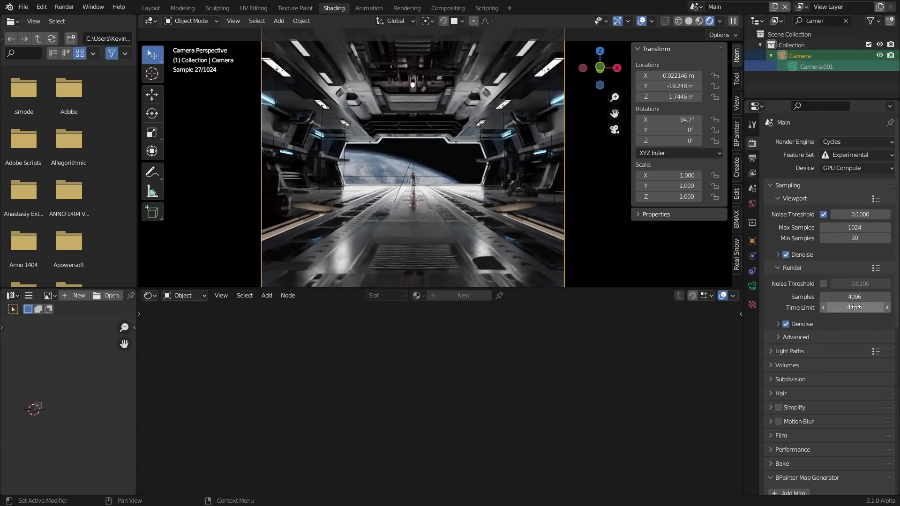
{"action": "left_click", "coordinate": [692, 21]}
{"action": "key", "text": "F12"}
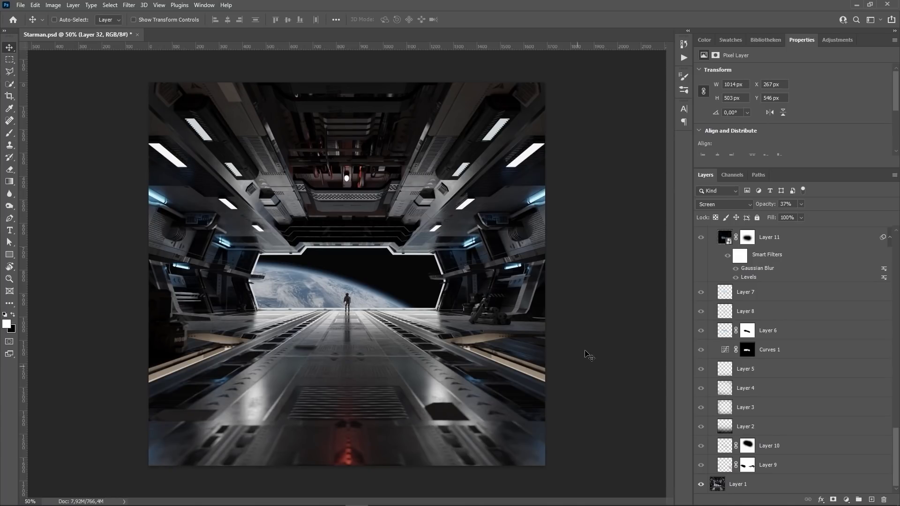
Step: In Photoshop, show only Layer 1 of Starman.psd and turn Layers 2, 3 and 4 back on
{"action": "left_click", "coordinate": [703, 484], "text": "alt"}
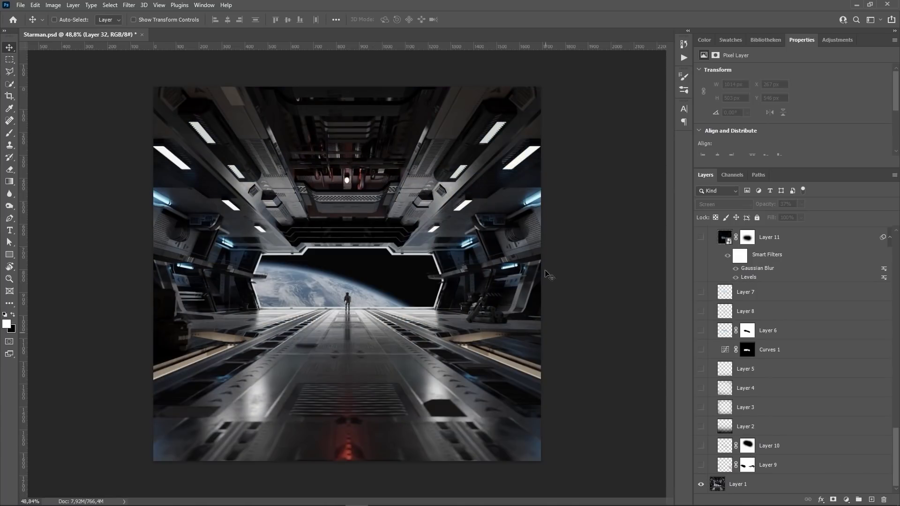
{"action": "left_click", "coordinate": [701, 427]}
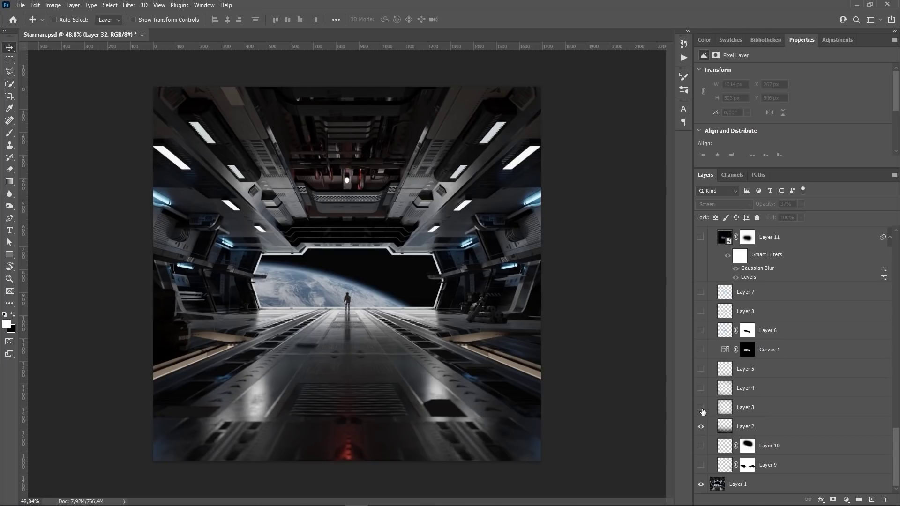
{"action": "left_click", "coordinate": [701, 407]}
{"action": "left_click", "coordinate": [702, 388]}
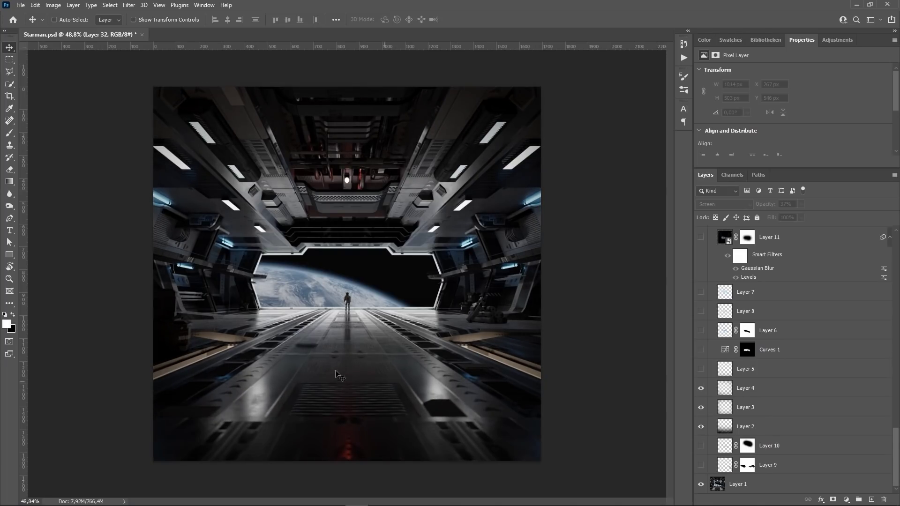
Step: Paint across the lower floor with a soft 741 px black brush on a new layer above Layer 4
{"action": "left_click", "coordinate": [9, 133]}
{"action": "right_click_drag", "start_coordinate": [293, 287], "coordinate": [355, 290], "text": "alt"}
{"action": "key", "text": "x"}
{"action": "left_click", "coordinate": [765, 391]}
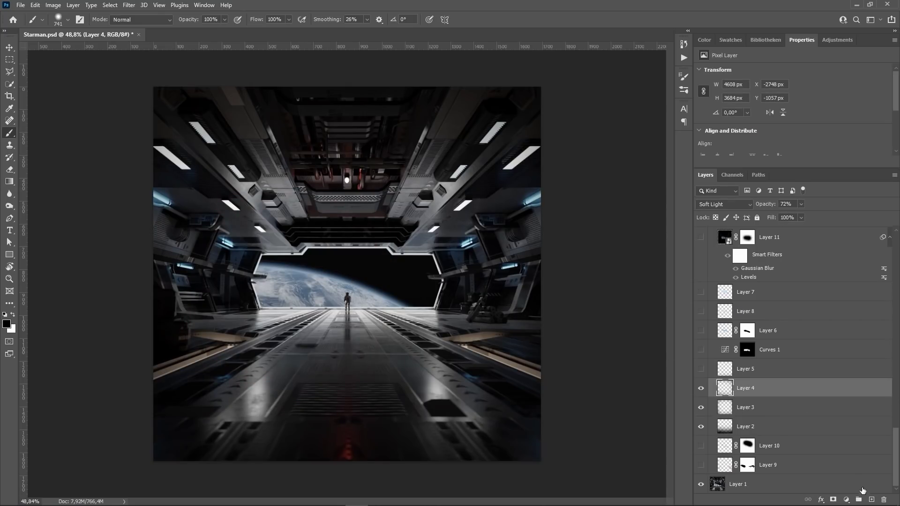
{"action": "left_click_drag", "start_coordinate": [498, 348], "coordinate": [511, 347]}
{"action": "key", "text": "ctrl+z"}
{"action": "mouse_move", "coordinate": [138, 402]}
{"action": "left_mouse_down"}
{"action": "mouse_move", "coordinate": [409, 468]}
{"action": "mouse_move", "coordinate": [583, 443]}
{"action": "left_mouse_up"}
Step: Try Soft Light blending at 75% opacity on the painted black layer, and delete that layer
{"action": "left_click", "coordinate": [745, 204]}
{"action": "left_click", "coordinate": [708, 341]}
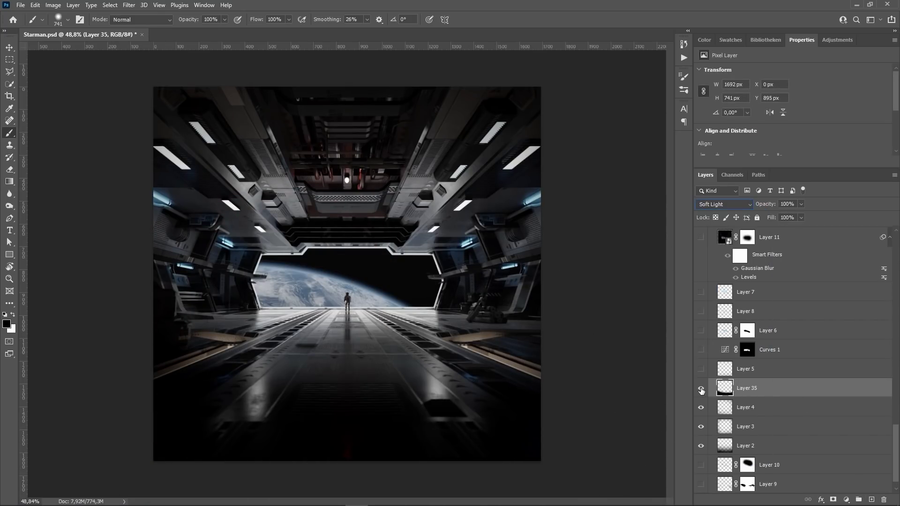
{"action": "left_click_drag", "start_coordinate": [748, 207], "coordinate": [754, 207]}
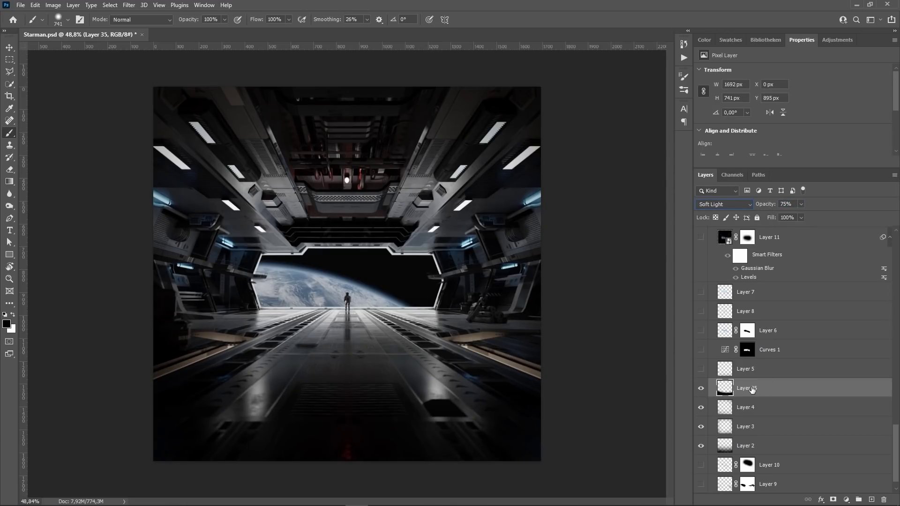
{"action": "key", "text": "Delete"}
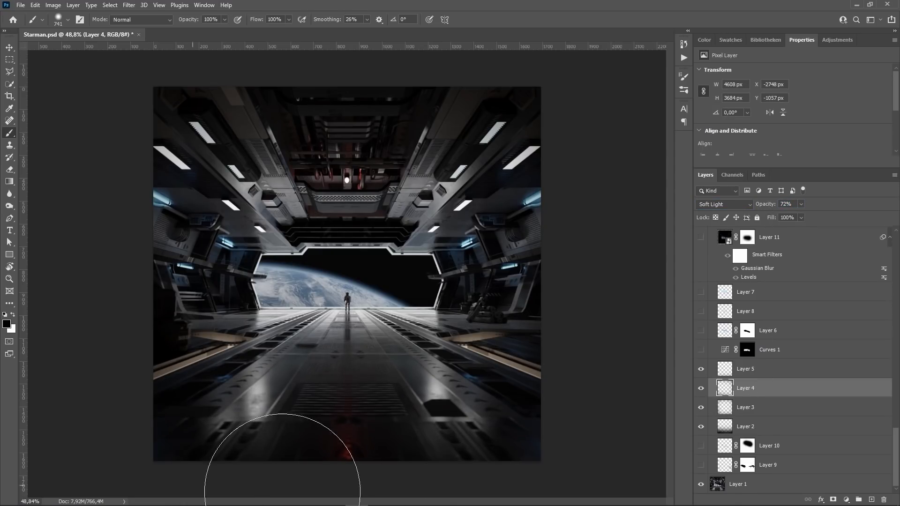
Step: Turn on the Curves 1 adjustment above Layer 5 and compare the planet with and without it
{"action": "left_click", "coordinate": [703, 352]}
{"action": "left_click", "coordinate": [704, 352]}
{"action": "left_click", "coordinate": [703, 353]}
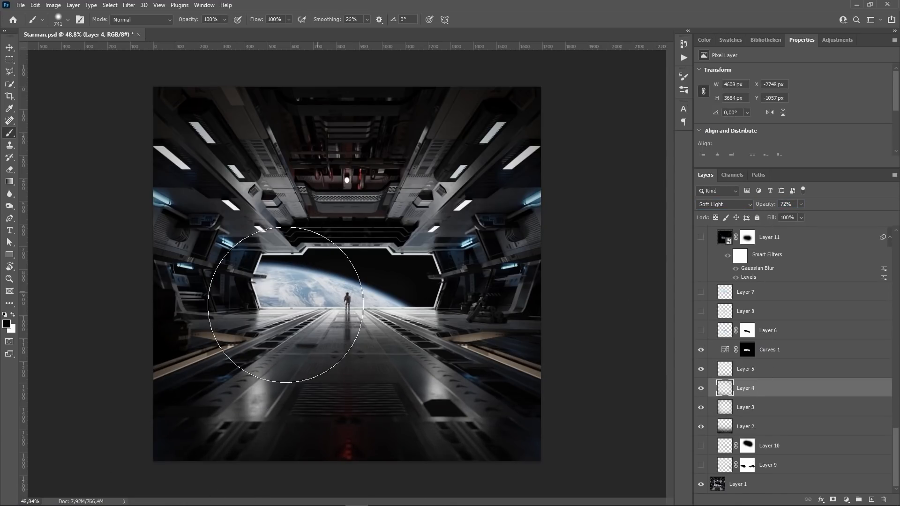
{"action": "scroll", "coordinate": [302, 294], "scroll_direction": "up", "scroll_amount": 3, "text": "alt"}
{"action": "left_click", "coordinate": [700, 349]}
{"action": "left_click", "coordinate": [701, 350]}
Step: Examine the Curves 1 adjustment's curve, layer mask and effect on the planet
{"action": "left_click", "coordinate": [747, 349]}
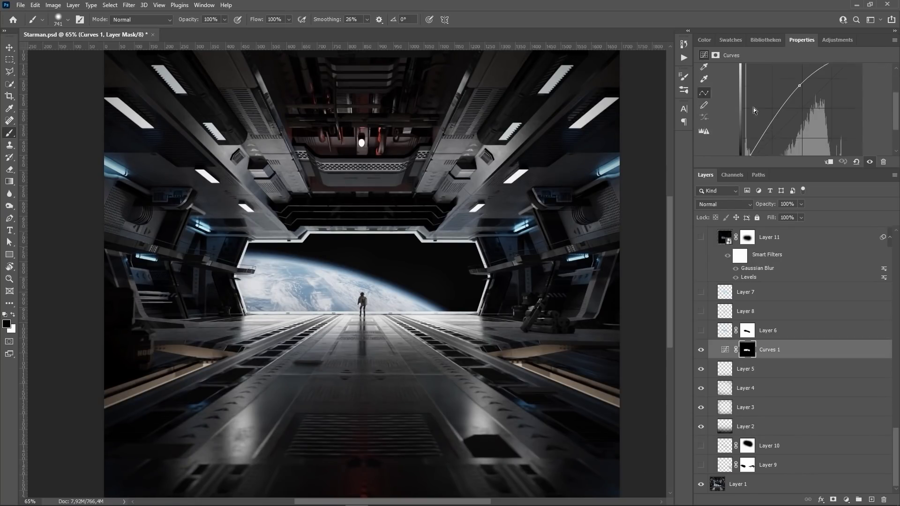
{"action": "left_click_drag", "start_coordinate": [747, 167], "coordinate": [771, 260]}
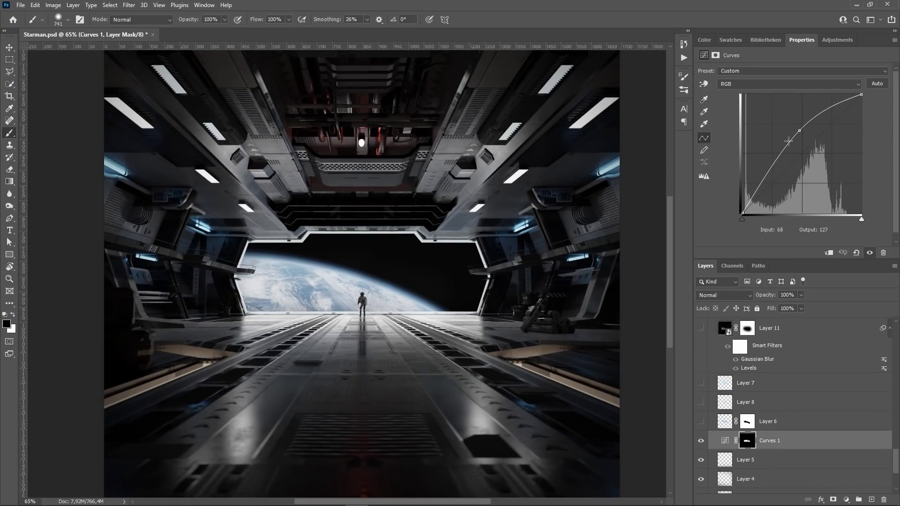
{"action": "left_click", "coordinate": [700, 444]}
{"action": "left_click", "coordinate": [700, 444]}
{"action": "left_click", "coordinate": [747, 441], "text": "alt"}
{"action": "left_click", "coordinate": [747, 441], "text": "alt"}
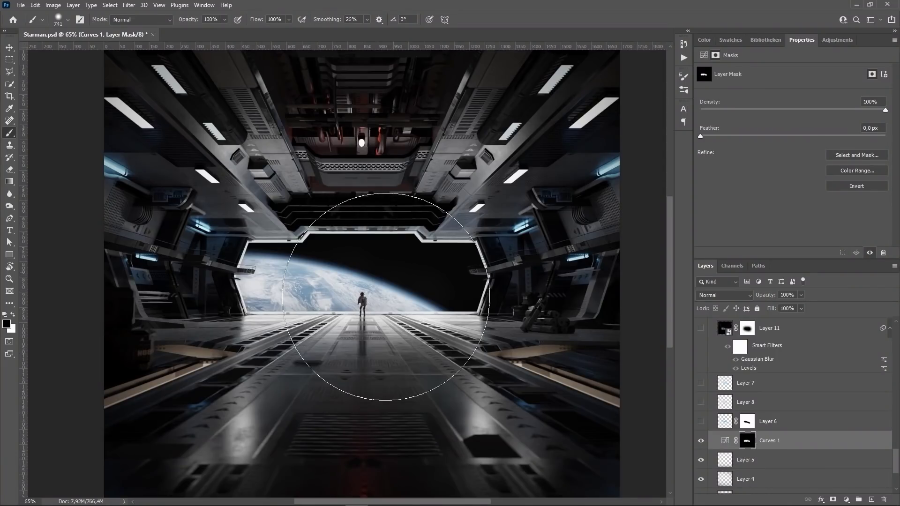
{"action": "scroll", "coordinate": [713, 440], "scroll_direction": "down", "scroll_amount": 3}
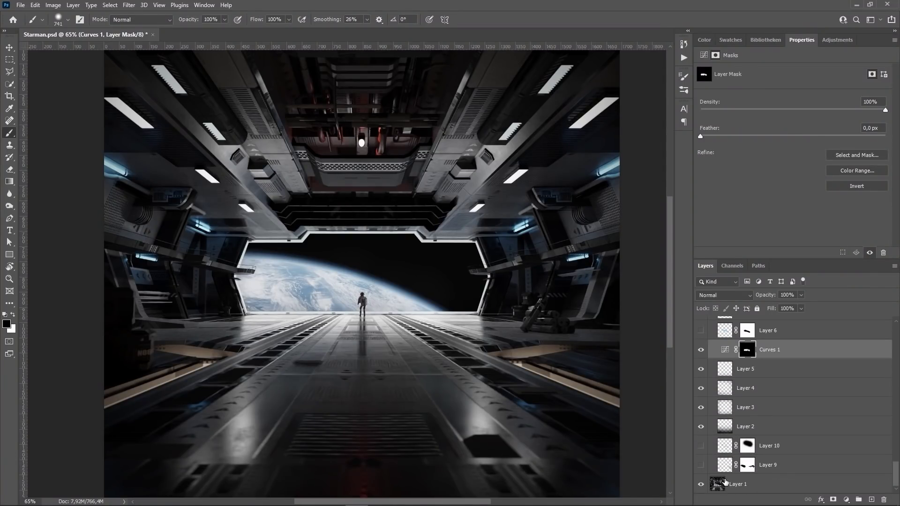
Step: Turn on Layer 6 above the Curves 1 adjustment and examine the planet's edge up close
{"action": "scroll", "coordinate": [702, 397], "scroll_direction": "up", "scroll_amount": 2}
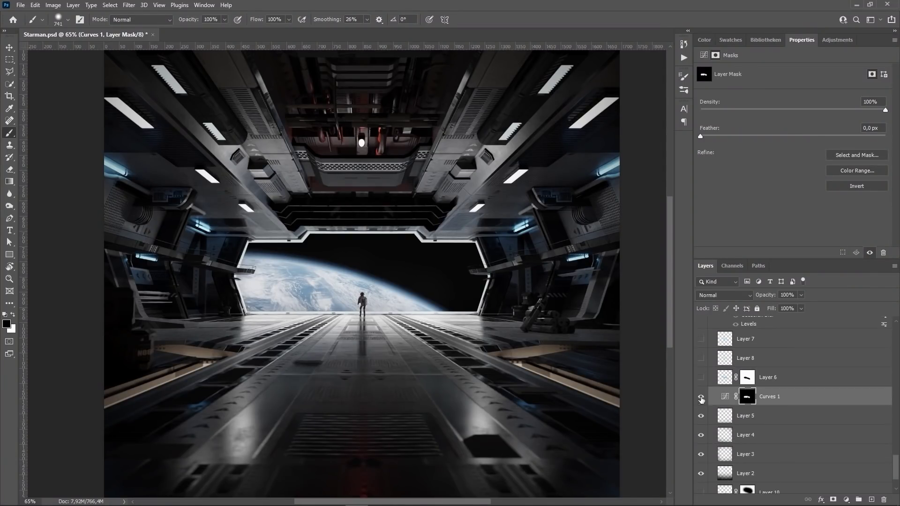
{"action": "left_click", "coordinate": [767, 383]}
{"action": "left_click", "coordinate": [703, 378]}
{"action": "left_click_drag", "start_coordinate": [345, 275], "coordinate": [433, 351], "text": "ctrl"}
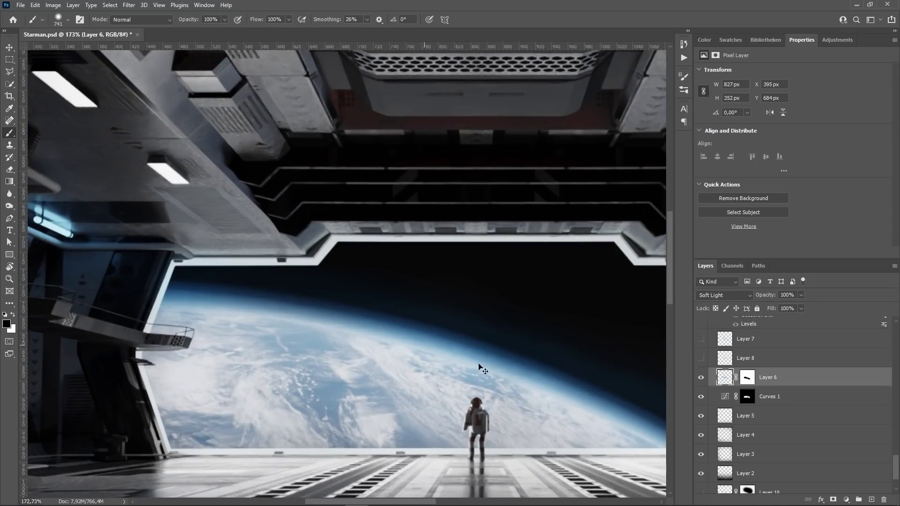
Step: Paint along the planet's edge on a new layer above Layer 6 with a soft 87 px brush in a blue sampled from the planet
{"action": "left_click", "coordinate": [871, 499]}
{"action": "left_click", "coordinate": [421, 338], "text": "alt"}
{"action": "mouse_move", "coordinate": [420, 340]}
{"action": "right_mouse_down", "text": "alt"}
{"action": "mouse_move", "coordinate": [116, 348]}
{"action": "mouse_move", "coordinate": [164, 347]}
{"action": "right_mouse_up", "text": "alt"}
{"action": "mouse_move", "coordinate": [351, 380]}
{"action": "right_mouse_down", "text": "alt"}
{"action": "mouse_move", "coordinate": [365, 238]}
{"action": "mouse_move", "coordinate": [368, 281]}
{"action": "right_mouse_up", "text": "alt"}
{"action": "scroll", "coordinate": [366, 289], "scroll_direction": "down", "scroll_amount": 3, "text": "alt"}
{"action": "right_click_drag", "start_coordinate": [247, 294], "coordinate": [232, 293], "text": "alt"}
{"action": "mouse_move", "coordinate": [235, 284]}
{"action": "left_mouse_down"}
{"action": "mouse_move", "coordinate": [492, 347]}
{"action": "mouse_move", "coordinate": [610, 399]}
{"action": "left_mouse_up"}
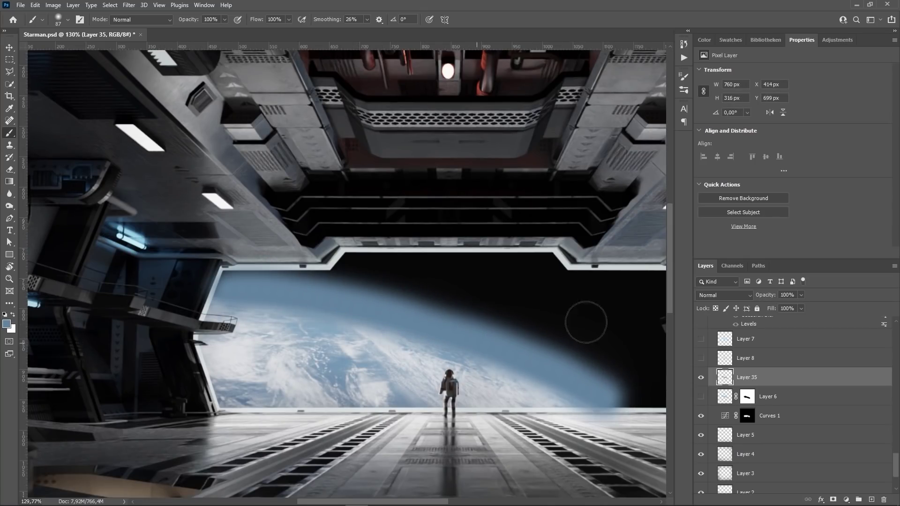
Step: Blend the painted blue layer with Hard Light at 77% opacity and limit it to the planet's edge with a black layer mask
{"action": "left_click", "coordinate": [725, 295]}
{"action": "left_click", "coordinate": [700, 377]}
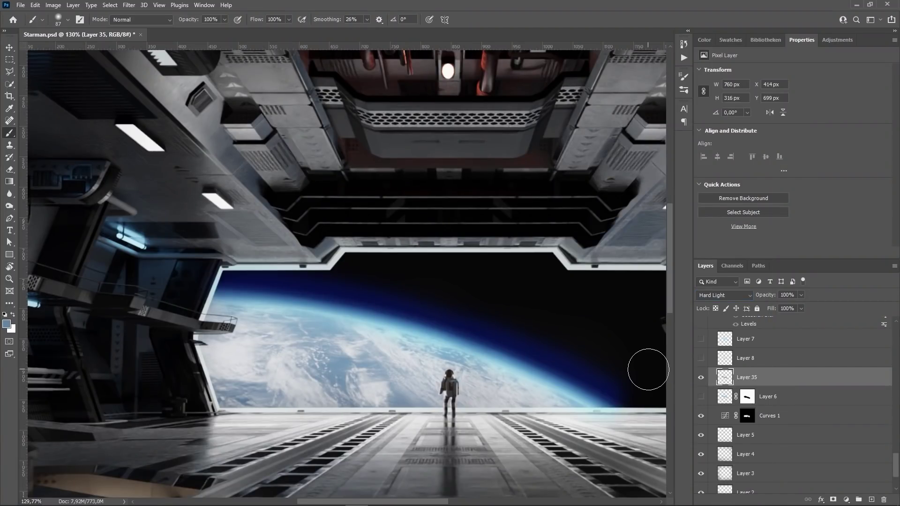
{"action": "left_click", "coordinate": [833, 500], "text": "alt"}
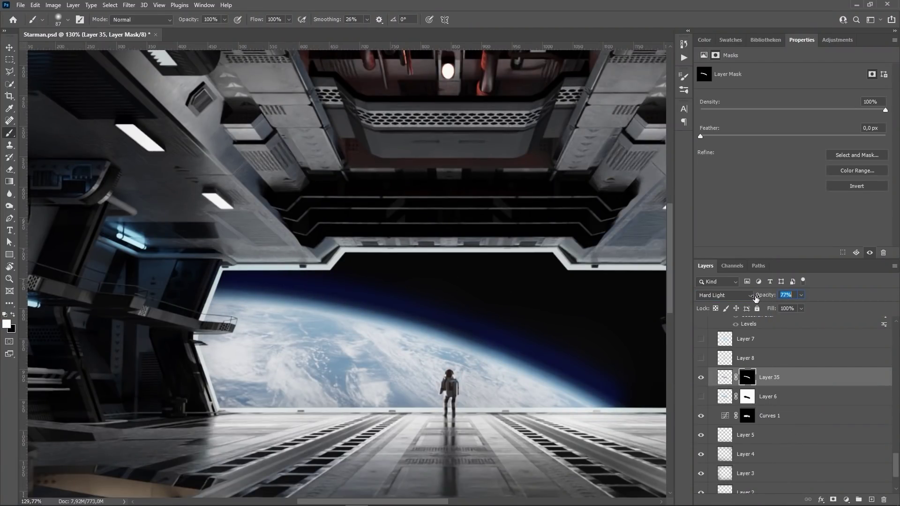
Step: Paint a soft 50 px white stroke along the planet's edge on another new layer, set to Screen with reduced opacity
{"action": "left_click", "coordinate": [871, 500]}
{"action": "right_click_drag", "start_coordinate": [253, 303], "coordinate": [238, 303], "text": "alt"}
{"action": "mouse_move", "coordinate": [213, 292]}
{"action": "left_mouse_down"}
{"action": "mouse_move", "coordinate": [279, 295]}
{"action": "mouse_move", "coordinate": [511, 350]}
{"action": "mouse_move", "coordinate": [617, 407]}
{"action": "left_mouse_up"}
{"action": "left_click", "coordinate": [718, 295]}
{"action": "left_click", "coordinate": [717, 329]}
{"action": "left_click_drag", "start_coordinate": [766, 297], "coordinate": [727, 297]}
Step: Apply a Gaussian Blur to the white stroke, and delete both painted glow layers
{"action": "left_click", "coordinate": [129, 5]}
{"action": "mouse_move", "coordinate": [155, 119]}
{"action": "left_click", "coordinate": [263, 162]}
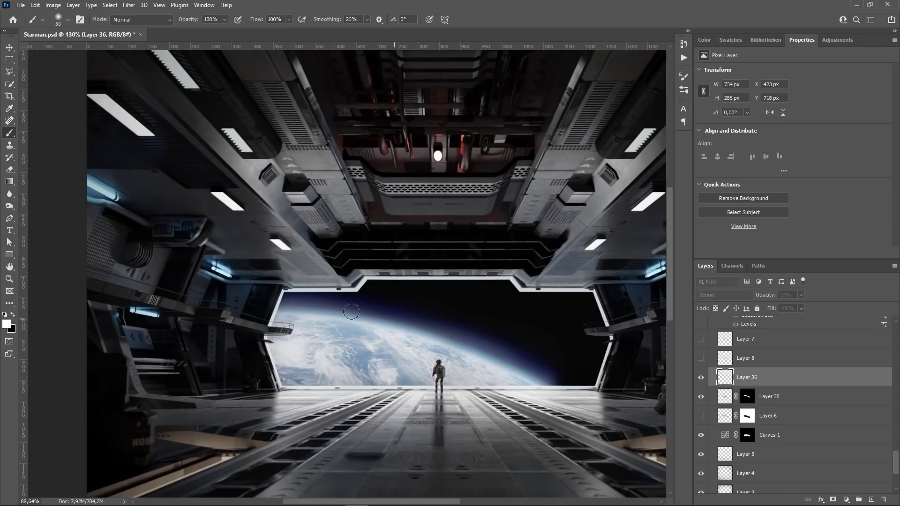
{"action": "left_click", "coordinate": [768, 396], "text": "shift"}
{"action": "key", "text": "Delete"}
Step: Turn on Layer 6, Layer 8 and Layer 7 to build up the planet's atmospheric glow
{"action": "left_click", "coordinate": [702, 378]}
{"action": "left_click", "coordinate": [702, 378]}
{"action": "left_click", "coordinate": [702, 377]}
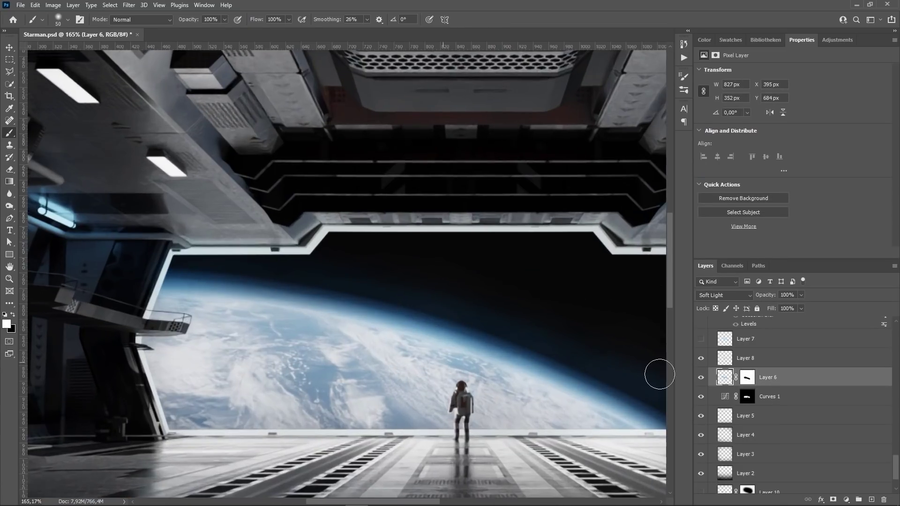
{"action": "scroll", "coordinate": [711, 430], "scroll_direction": "up", "scroll_amount": 1}
{"action": "mouse_move", "coordinate": [702, 382]}
{"action": "left_mouse_down"}
{"action": "mouse_move", "coordinate": [702, 370]}
{"action": "mouse_move", "coordinate": [702, 381]}
{"action": "left_mouse_up"}
{"action": "left_click_drag", "start_coordinate": [702, 381], "coordinate": [702, 370]}
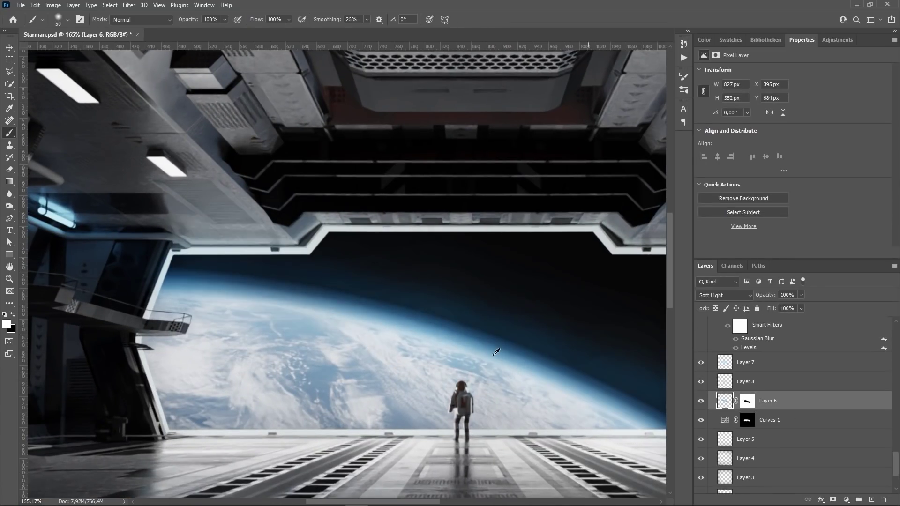
Step: Compare the planet with and without Layer 7, and check the blend settings of Layer 7 and Layer 8
{"action": "scroll", "coordinate": [498, 353], "scroll_direction": "down", "scroll_amount": 4, "text": "alt"}
{"action": "left_click", "coordinate": [702, 363]}
{"action": "left_click", "coordinate": [701, 363]}
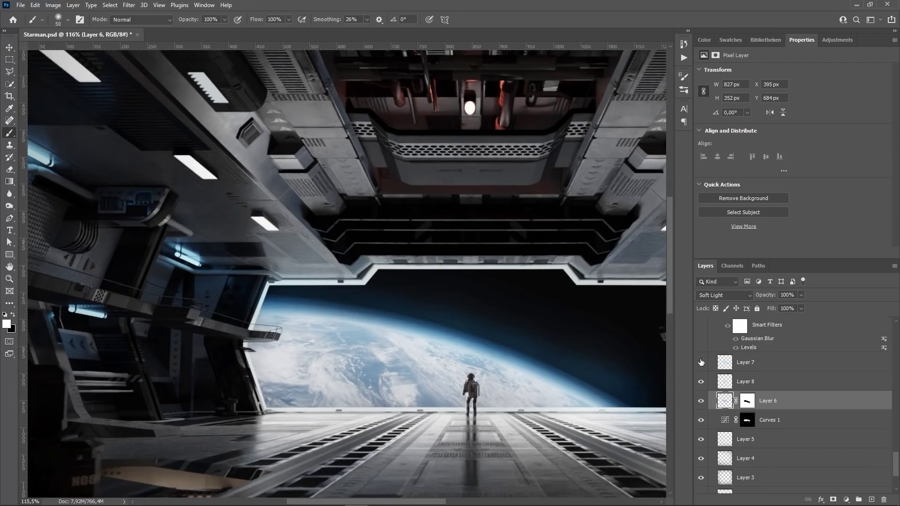
{"action": "scroll", "coordinate": [728, 369], "scroll_direction": "up", "scroll_amount": 1}
{"action": "left_click", "coordinate": [759, 378]}
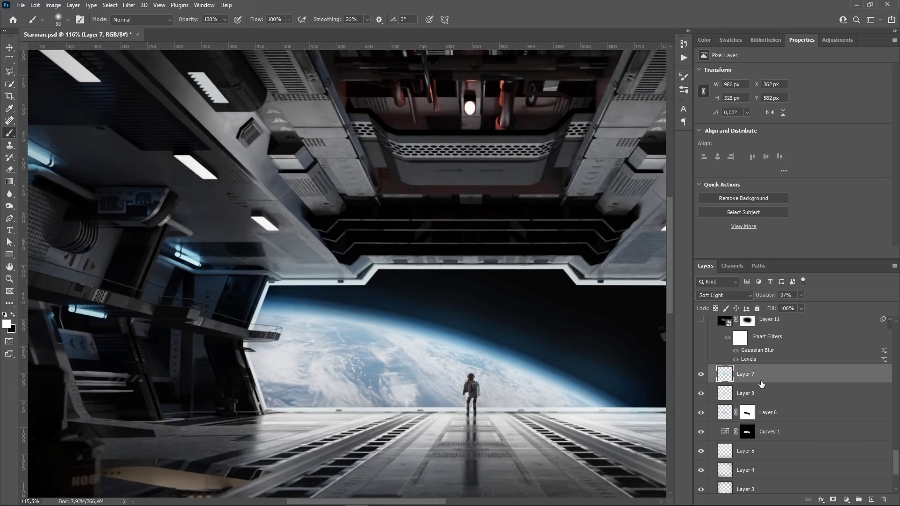
{"action": "left_click", "coordinate": [752, 393]}
Step: Compare the whole hangar image with and without the blurred glow of Layer 11
{"action": "scroll", "coordinate": [746, 393], "scroll_direction": "up", "scroll_amount": 4}
{"action": "left_click", "coordinate": [700, 364]}
{"action": "left_click", "coordinate": [699, 364]}
{"action": "scroll", "coordinate": [488, 372], "scroll_direction": "down", "scroll_amount": 6, "text": "alt"}
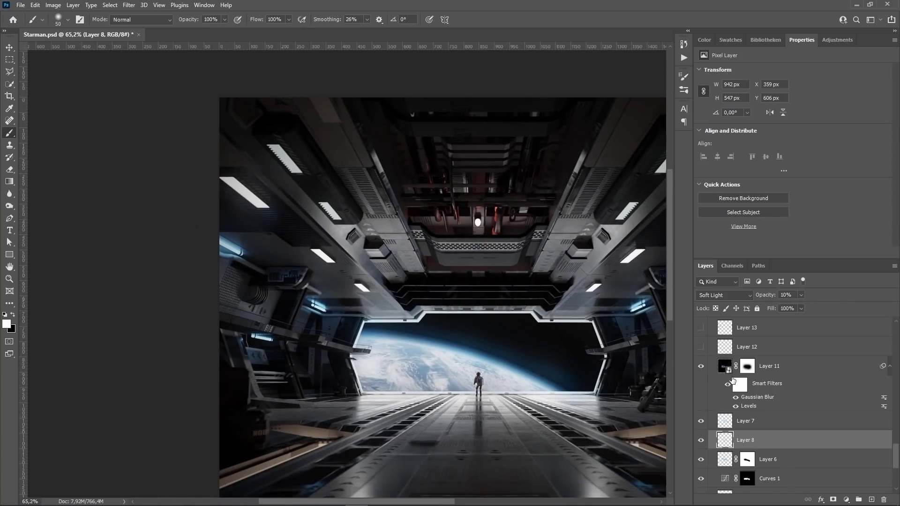
{"action": "left_click", "coordinate": [705, 367]}
{"action": "left_click", "coordinate": [705, 366]}
{"action": "left_click", "coordinate": [705, 367]}
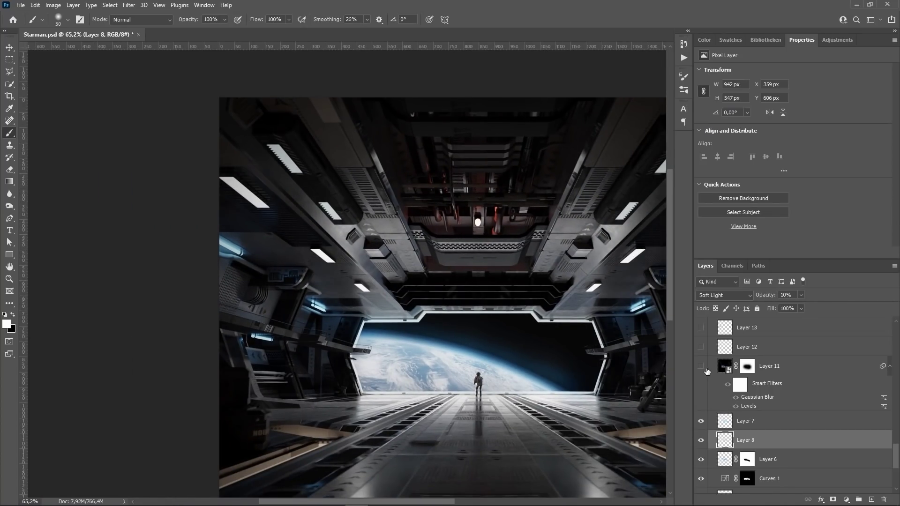
{"action": "left_click", "coordinate": [705, 366]}
{"action": "left_click", "coordinate": [703, 367]}
{"action": "left_click", "coordinate": [703, 367]}
{"action": "left_click", "coordinate": [703, 367]}
Step: Stamp the visible image onto a new layer above Layer 11 and convert it to a smart object
{"action": "left_click", "coordinate": [789, 370]}
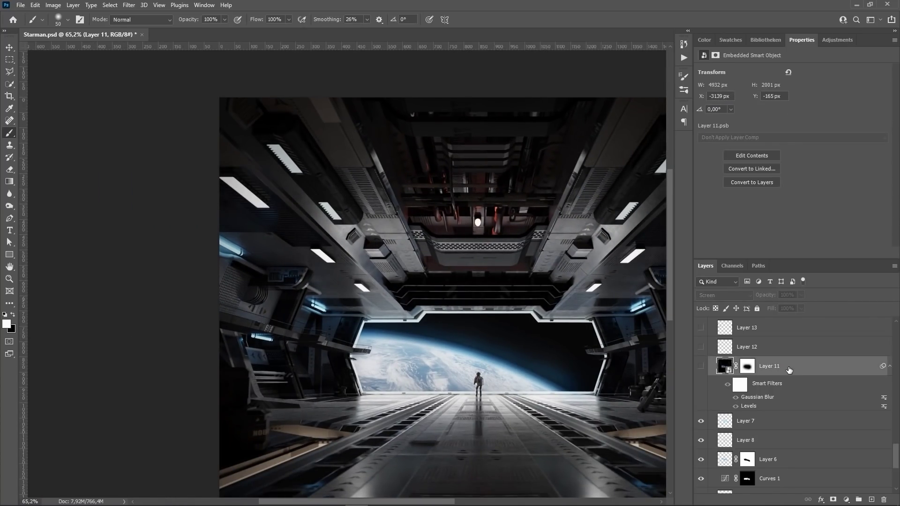
{"action": "left_click", "coordinate": [872, 500]}
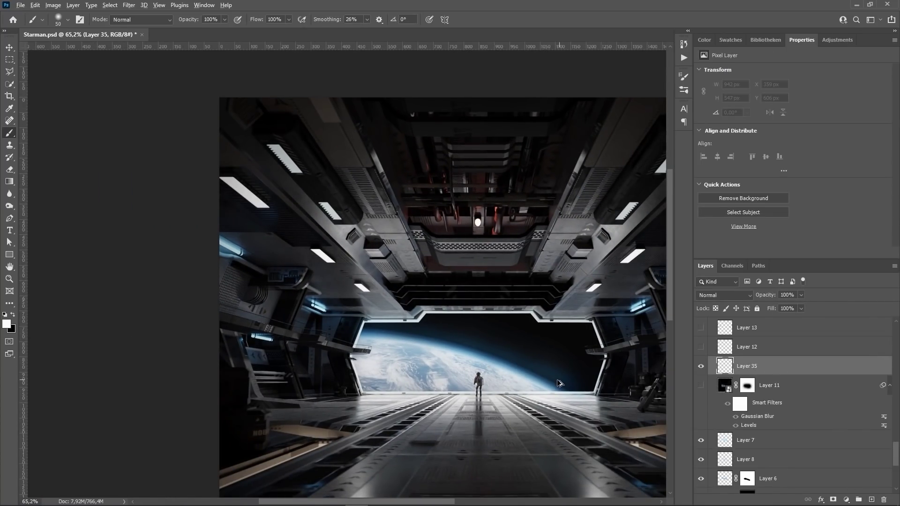
{"action": "right_click", "coordinate": [743, 369]}
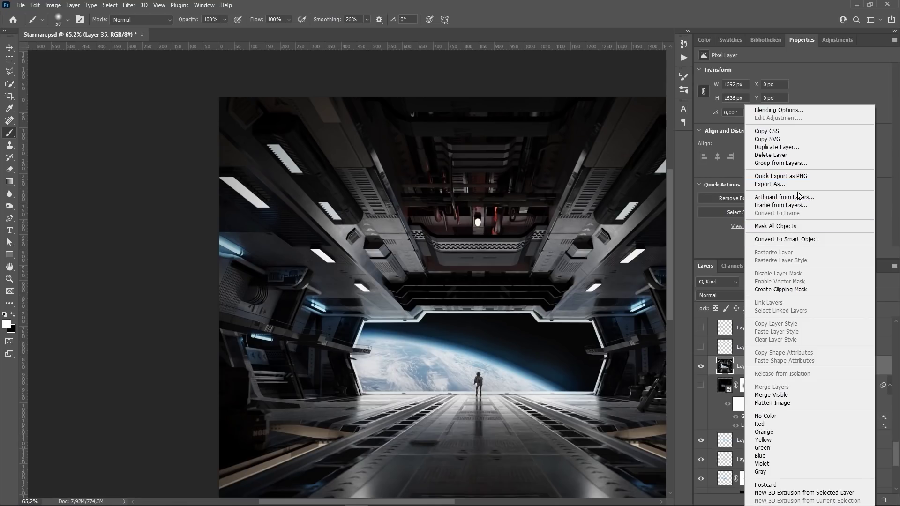
{"action": "left_click", "coordinate": [786, 239]}
Step: Apply Levels to the stamped smart object with a raised black point so only the bright lights remain
{"action": "key", "text": "ctrl+l"}
{"action": "left_click_drag", "start_coordinate": [361, 206], "coordinate": [409, 202]}
{"action": "left_click", "coordinate": [511, 119]}
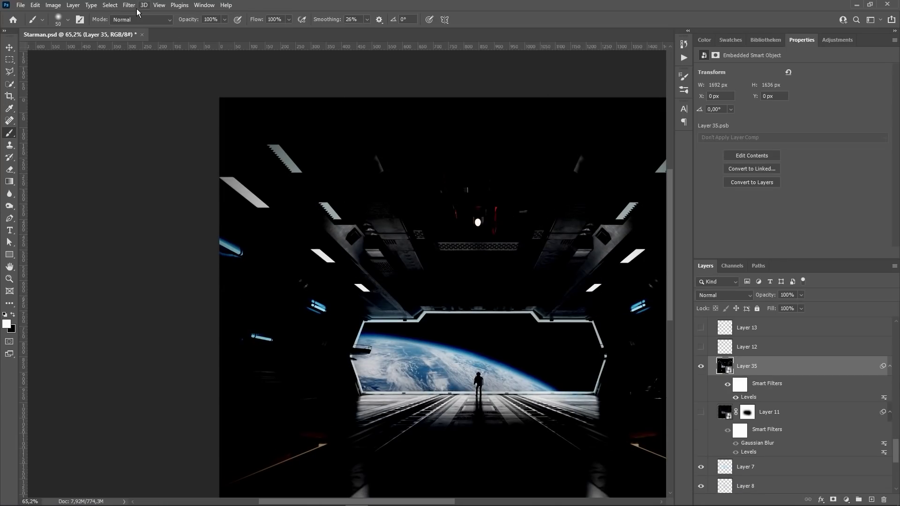
Step: Add a Gaussian Blur with a 6.6 px radius to the stamped smart object
{"action": "left_click", "coordinate": [132, 6]}
{"action": "mouse_move", "coordinate": [140, 126]}
{"action": "left_click", "coordinate": [268, 160]}
{"action": "mouse_move", "coordinate": [657, 336]}
{"action": "left_mouse_down"}
{"action": "mouse_move", "coordinate": [668, 336]}
{"action": "mouse_move", "coordinate": [656, 337]}
{"action": "left_mouse_up"}
{"action": "left_click", "coordinate": [747, 210]}
Step: Set the blurred smart object to Screen at 47% opacity, and compare the image with and without its glow
{"action": "left_click", "coordinate": [724, 295]}
{"action": "left_click", "coordinate": [720, 332]}
{"action": "left_click_drag", "start_coordinate": [725, 299], "coordinate": [739, 300]}
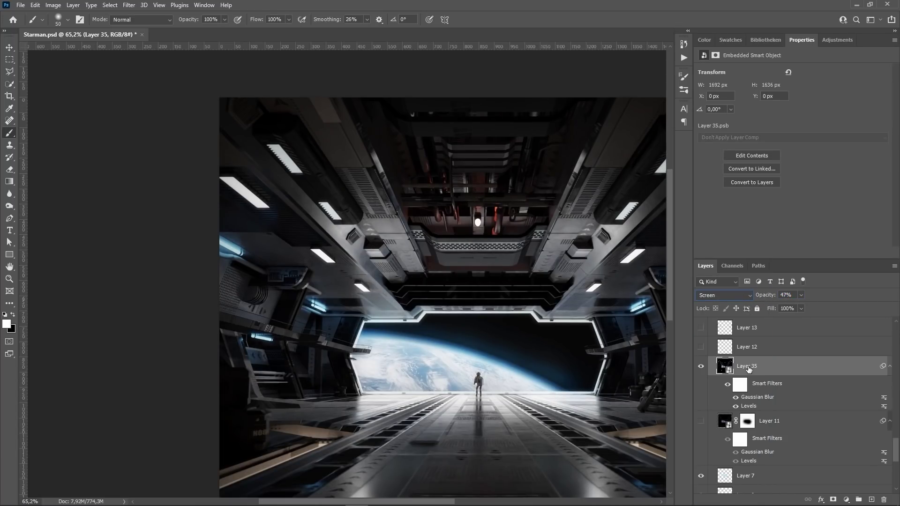
{"action": "double_click", "coordinate": [752, 397]}
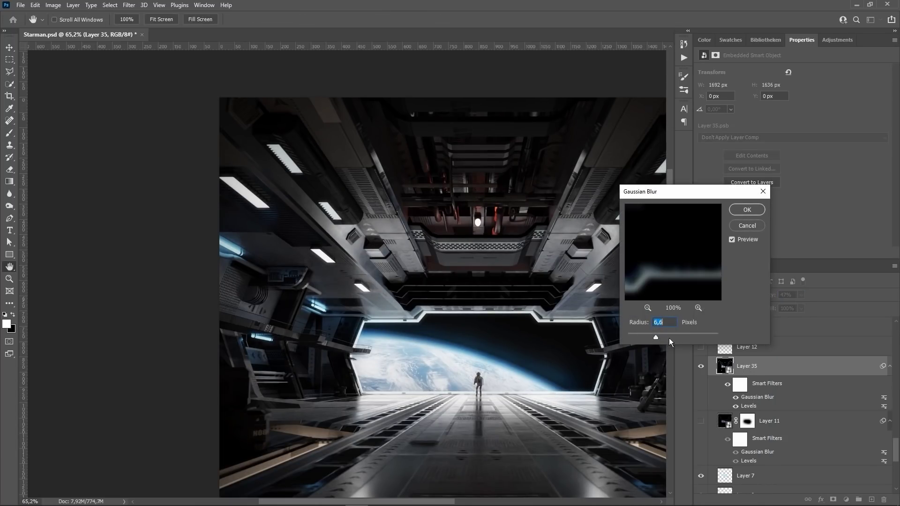
{"action": "left_click", "coordinate": [745, 210]}
{"action": "left_click", "coordinate": [701, 366]}
{"action": "left_click", "coordinate": [701, 366]}
Step: Add a layer mask to the glow layer and paint the planet window out with a soft 308 px black brush
{"action": "left_click", "coordinate": [833, 500]}
{"action": "right_click_drag", "start_coordinate": [487, 328], "coordinate": [525, 328], "text": "alt"}
{"action": "key", "text": "x"}
{"action": "left_click_drag", "start_coordinate": [393, 352], "coordinate": [539, 365]}
Step: Compare the image with and without the masked glow layer, and delete that layer
{"action": "left_click", "coordinate": [703, 366]}
{"action": "left_click", "coordinate": [703, 366]}
{"action": "left_click", "coordinate": [702, 367]}
{"action": "left_click", "coordinate": [703, 366]}
{"action": "left_click", "coordinate": [780, 365]}
{"action": "key", "text": "Delete"}
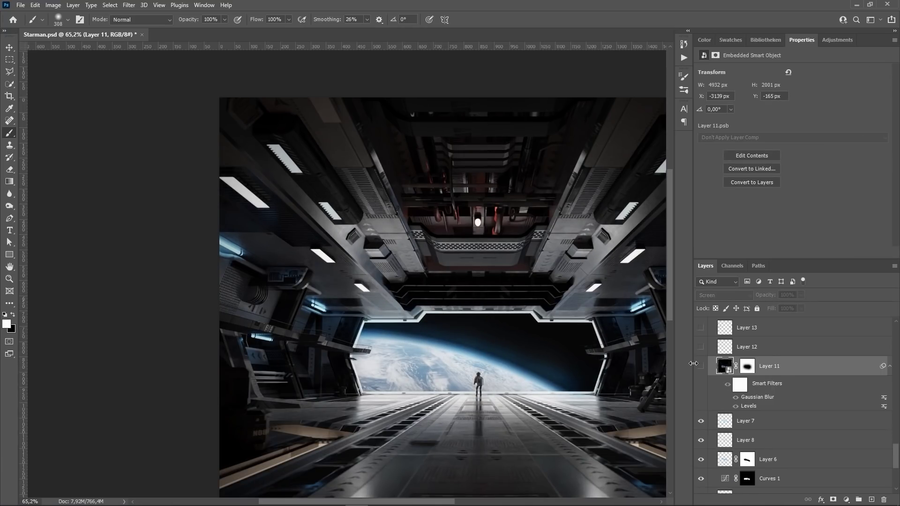
Step: Turn on Layer 11 and Layer 10 and examine the atmosphere around the planet
{"action": "left_click", "coordinate": [701, 366]}
{"action": "scroll", "coordinate": [770, 359], "scroll_direction": "down", "scroll_amount": 5}
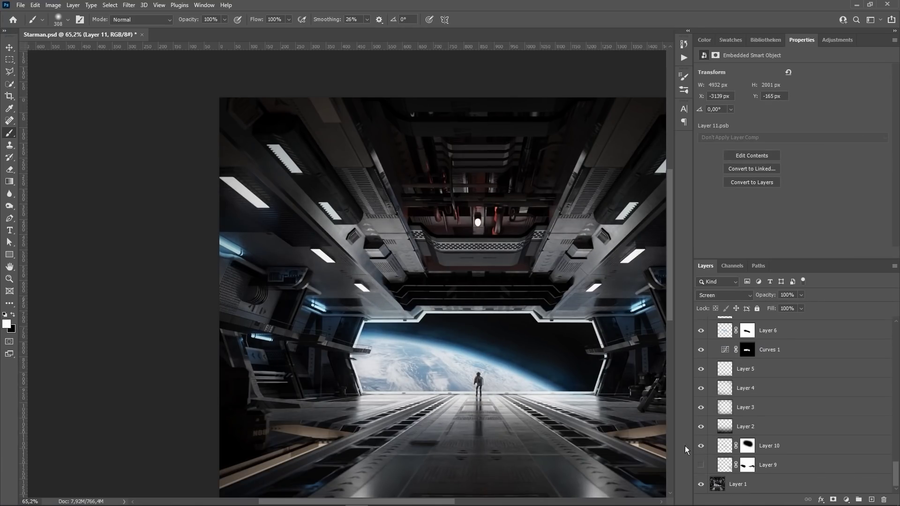
{"action": "scroll", "coordinate": [412, 323], "scroll_direction": "down", "scroll_amount": 3, "text": "alt"}
{"action": "scroll", "coordinate": [377, 305], "scroll_direction": "up", "scroll_amount": 12, "text": "alt"}
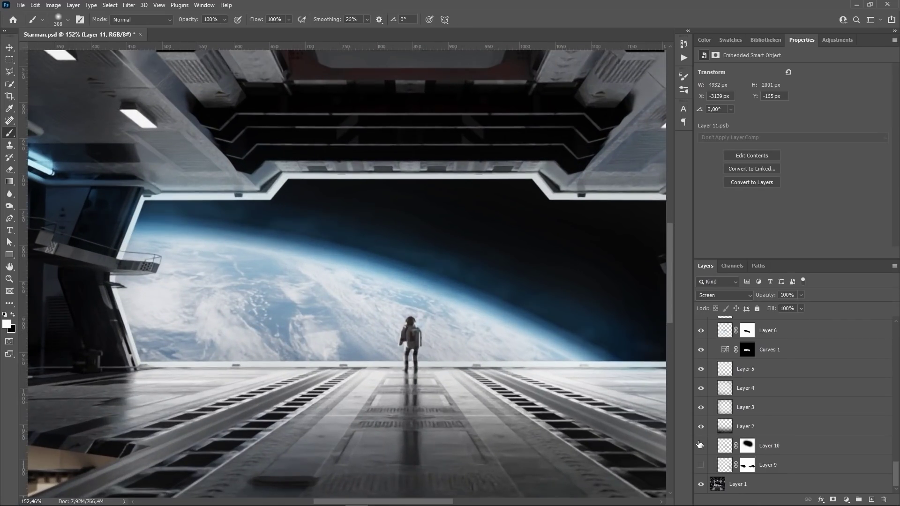
Step: Add a layer above Layer 10, hide Layer 10, and prepare a 146 px cloud brush in a blue sampled from the atmosphere
{"action": "left_click", "coordinate": [777, 451]}
{"action": "left_click", "coordinate": [871, 500]}
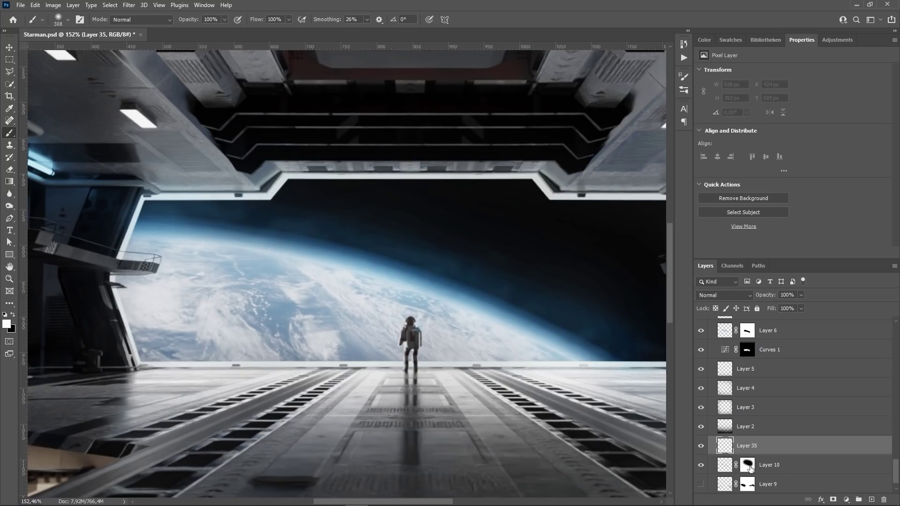
{"action": "left_click", "coordinate": [702, 466]}
{"action": "left_click", "coordinate": [265, 239], "text": "alt"}
{"action": "right_click", "coordinate": [262, 236]}
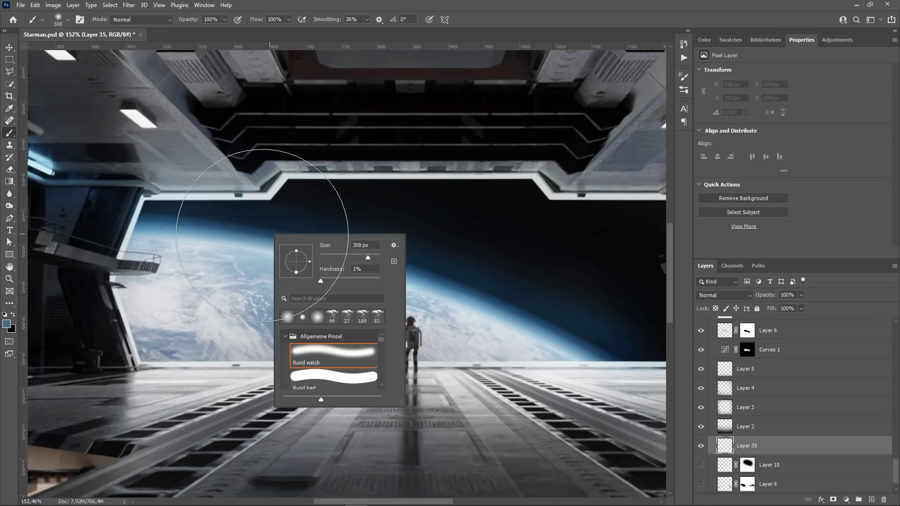
{"action": "left_click", "coordinate": [329, 319]}
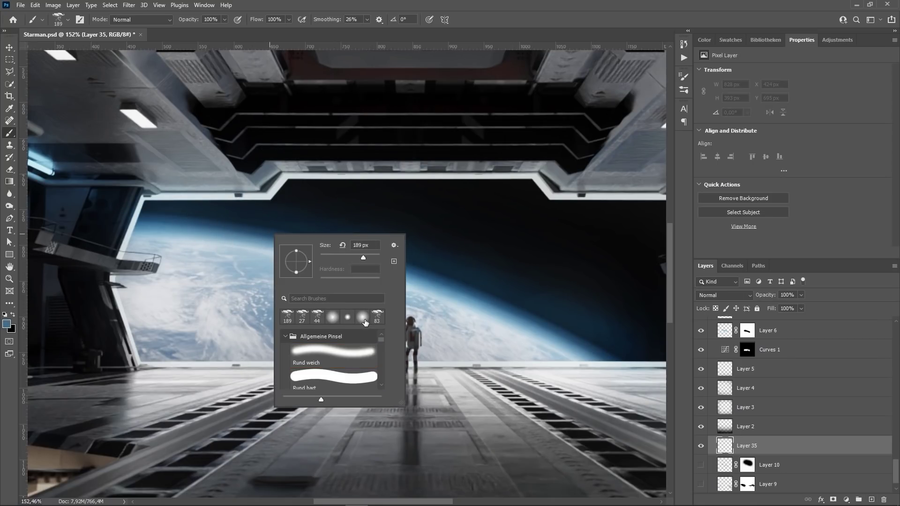
{"action": "left_click", "coordinate": [382, 1]}
{"action": "right_click_drag", "start_coordinate": [314, 259], "coordinate": [299, 259], "text": "alt"}
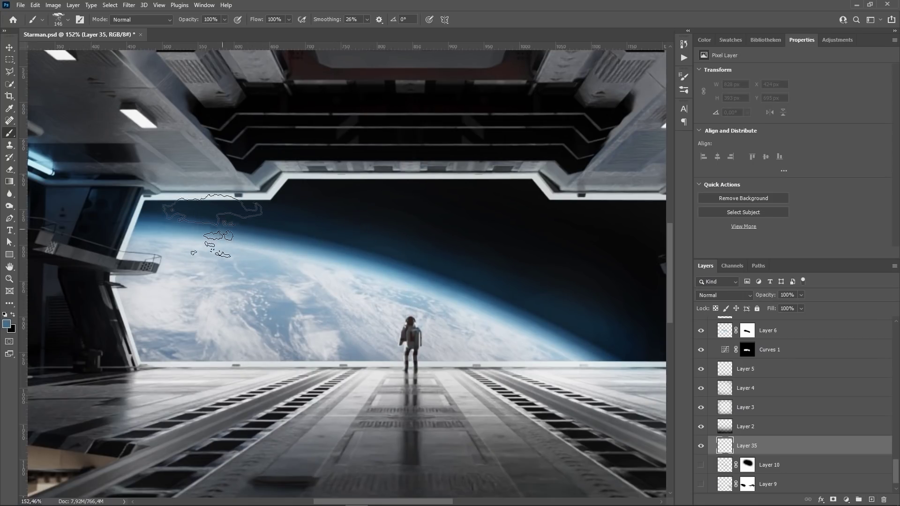
Step: Stamp a continuous row of blue clouds along the planet's upper edge
{"action": "left_click", "coordinate": [202, 224]}
{"action": "left_click", "coordinate": [284, 251]}
{"action": "left_click", "coordinate": [354, 267]}
{"action": "left_click", "coordinate": [434, 290]}
{"action": "left_click", "coordinate": [495, 318]}
{"action": "left_click", "coordinate": [564, 351]}
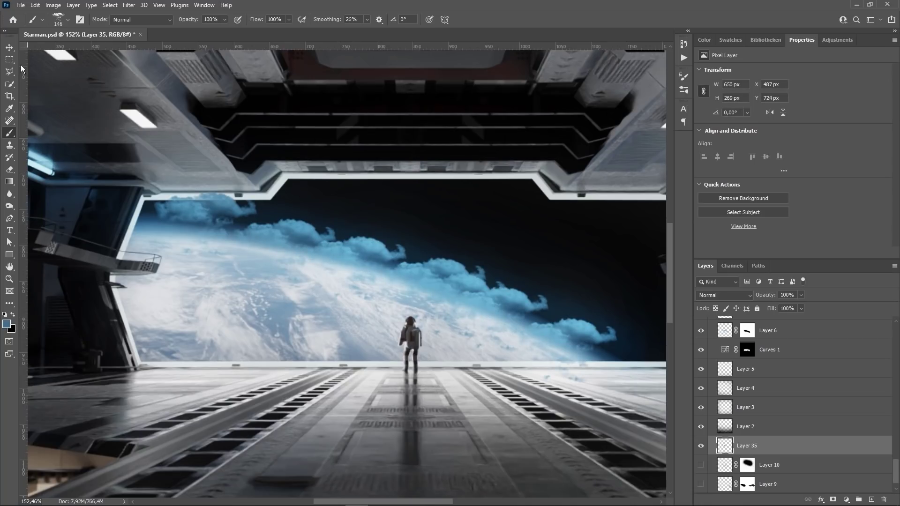
Step: Hide the blue clouds with a black layer mask and reveal scattered parts by stamping the cloud brush in white
{"action": "left_click", "coordinate": [834, 500], "text": "alt"}
{"action": "key", "text": "x"}
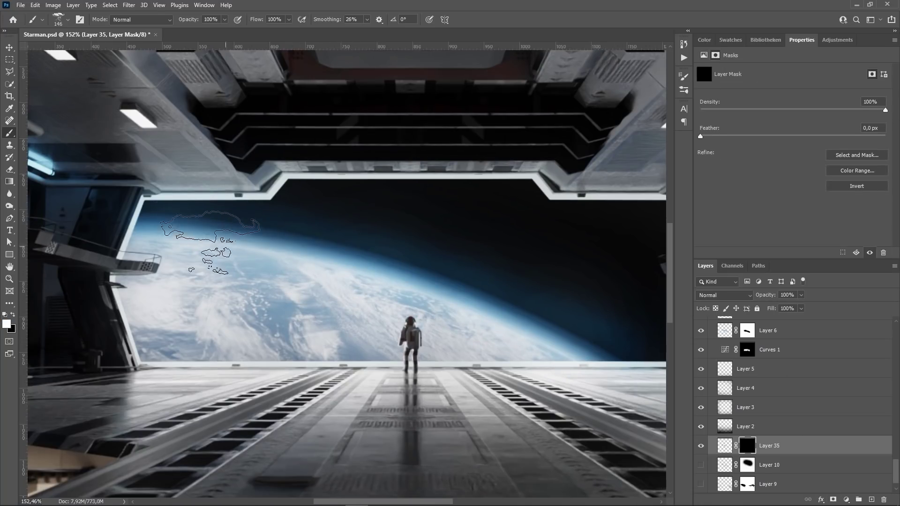
{"action": "left_click", "coordinate": [219, 238]}
{"action": "left_click", "coordinate": [328, 241]}
{"action": "left_click", "coordinate": [451, 289]}
{"action": "left_click", "coordinate": [506, 320]}
{"action": "left_click", "coordinate": [564, 349]}
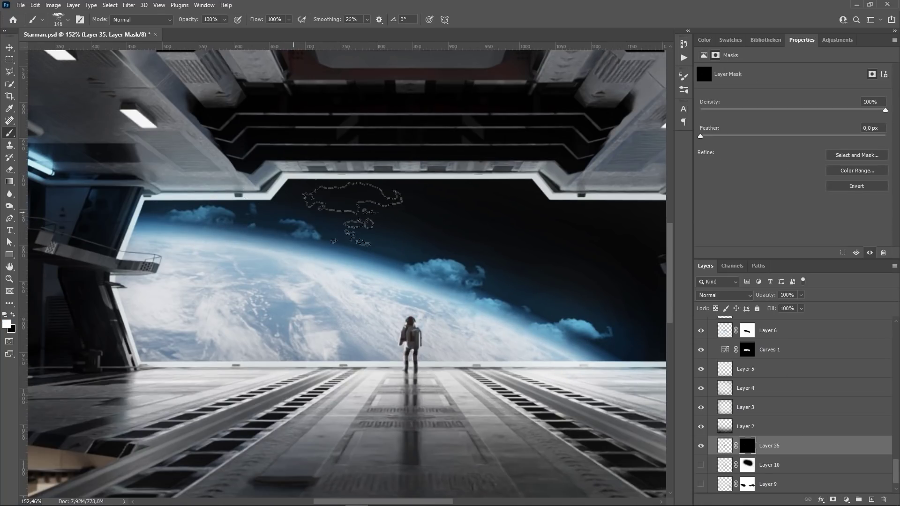
Step: Set the masked cloud layer to Screen blending at 18% opacity
{"action": "left_click", "coordinate": [739, 298]}
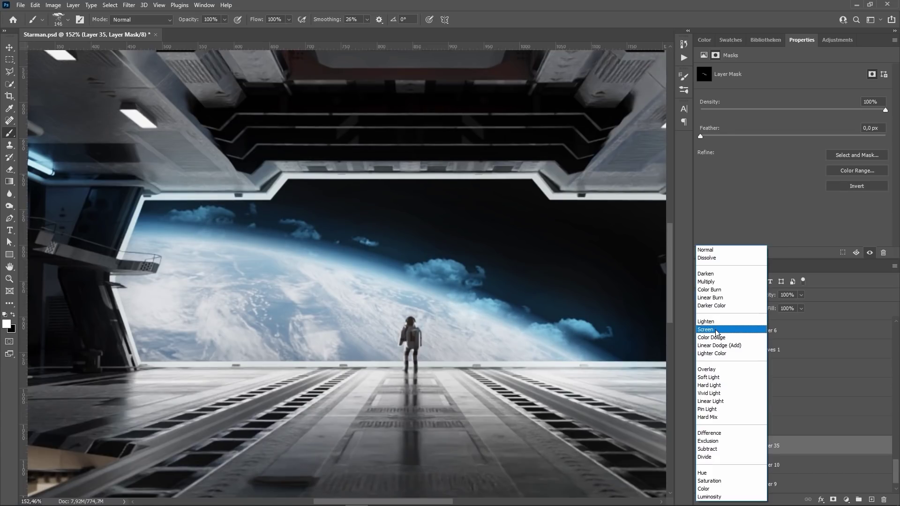
{"action": "left_click", "coordinate": [718, 330]}
{"action": "left_click_drag", "start_coordinate": [764, 296], "coordinate": [563, 305]}
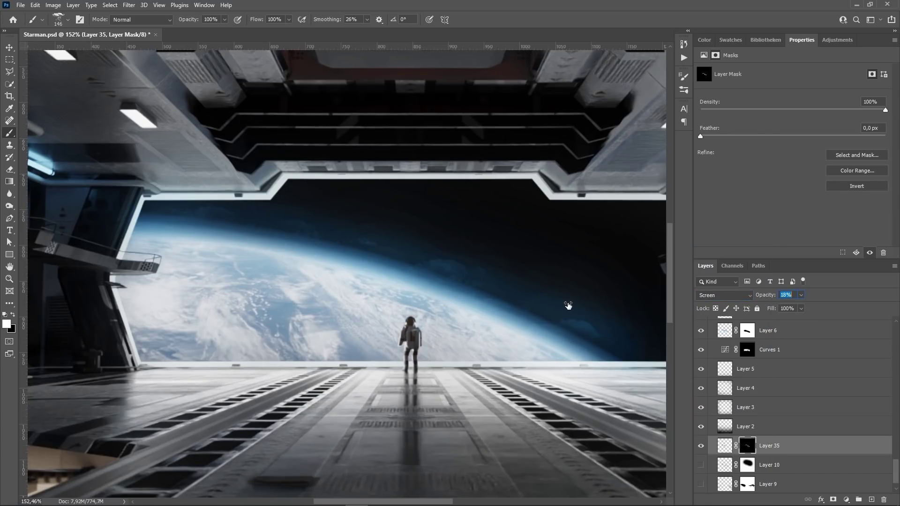
Step: Soften the cloud layer with a Gaussian Blur and readjust its opacity
{"action": "left_click", "coordinate": [129, 6]}
{"action": "mouse_move", "coordinate": [151, 125]}
{"action": "left_click", "coordinate": [274, 164]}
{"action": "left_click", "coordinate": [747, 210]}
{"action": "left_click_drag", "start_coordinate": [776, 298], "coordinate": [766, 297]}
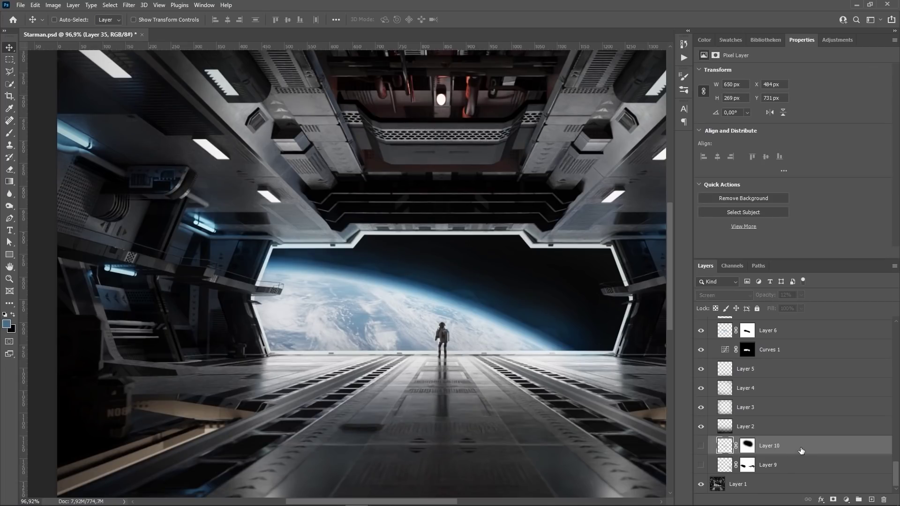
Step: Turn on Layer 10 and Layer 9, and compare the side floor area with and without Layer 9
{"action": "left_click", "coordinate": [701, 445]}
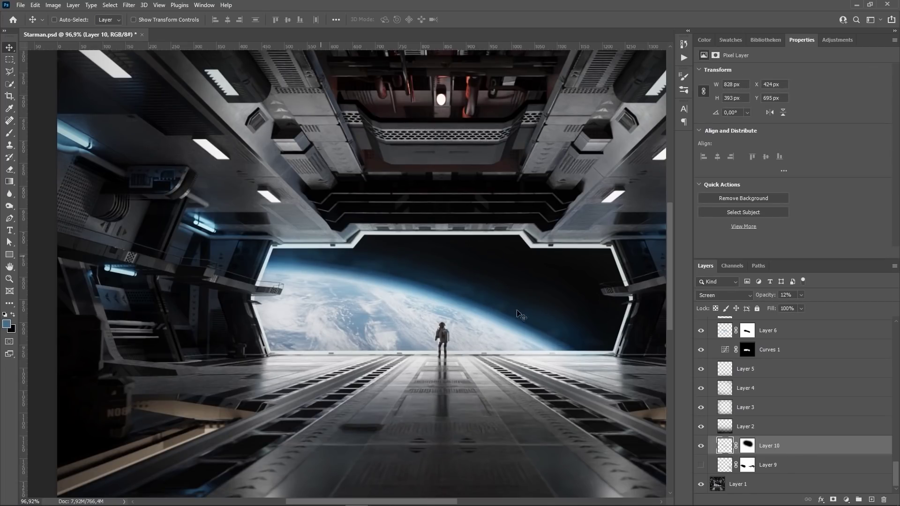
{"action": "left_click", "coordinate": [699, 466]}
{"action": "scroll", "coordinate": [185, 439], "scroll_direction": "down", "scroll_amount": 4, "text": "alt"}
{"action": "scroll", "coordinate": [201, 429], "scroll_direction": "up", "scroll_amount": 10, "text": "alt"}
{"action": "scroll", "coordinate": [202, 403], "scroll_direction": "down", "scroll_amount": 4, "text": "alt"}
{"action": "left_click", "coordinate": [701, 465]}
{"action": "left_click", "coordinate": [701, 465]}
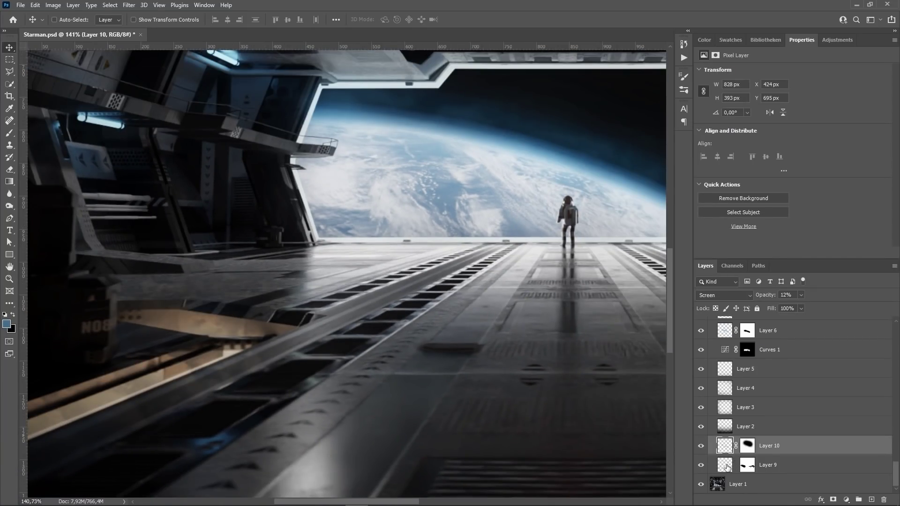
Step: Select Layer 9 and set its blend mode to Overlay
{"action": "left_click", "coordinate": [724, 466]}
{"action": "left_click", "coordinate": [712, 295]}
{"action": "left_click", "coordinate": [718, 368]}
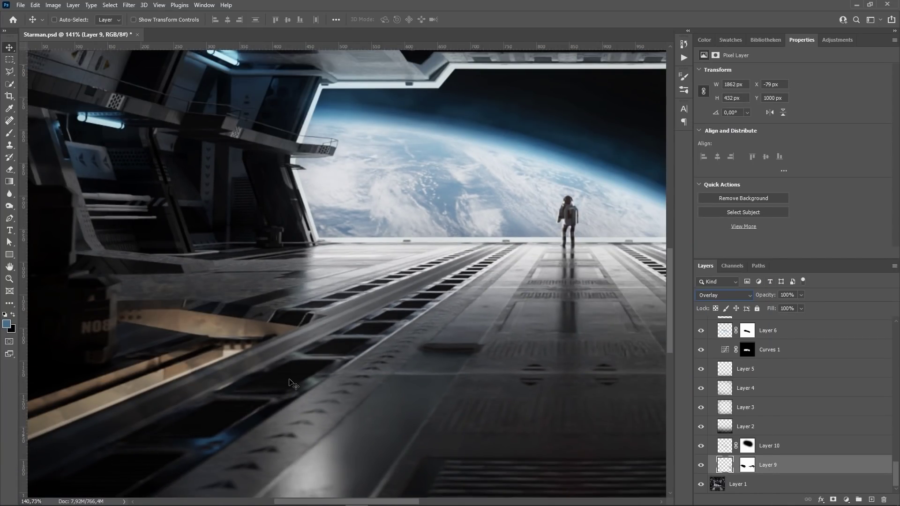
Step: Paint beige strokes with the 146 px cloud brush over the side beams on a new layer above Layer 9, and set it to Overlay
{"action": "left_click", "coordinate": [9, 134]}
{"action": "left_click_drag", "start_coordinate": [218, 327], "coordinate": [228, 354], "text": "alt"}
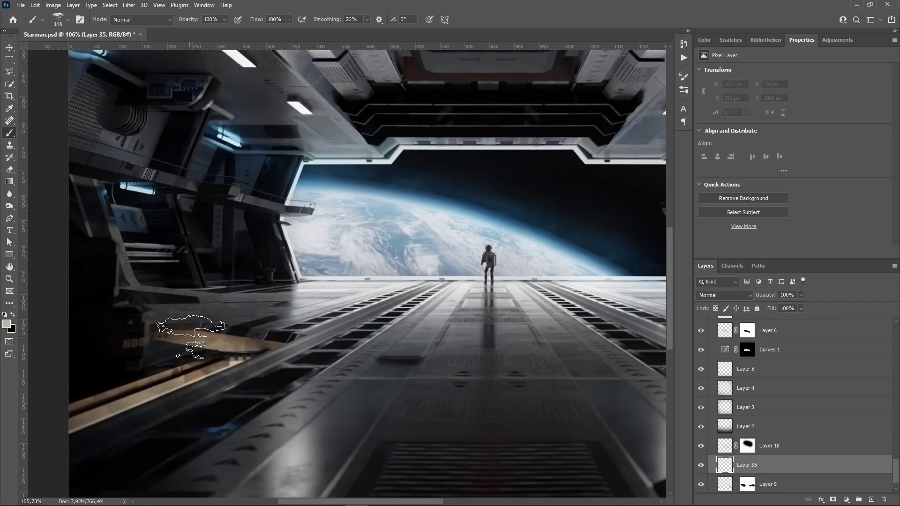
{"action": "mouse_move", "coordinate": [185, 332]}
{"action": "left_mouse_down"}
{"action": "mouse_move", "coordinate": [197, 392]}
{"action": "mouse_move", "coordinate": [103, 422]}
{"action": "left_mouse_up"}
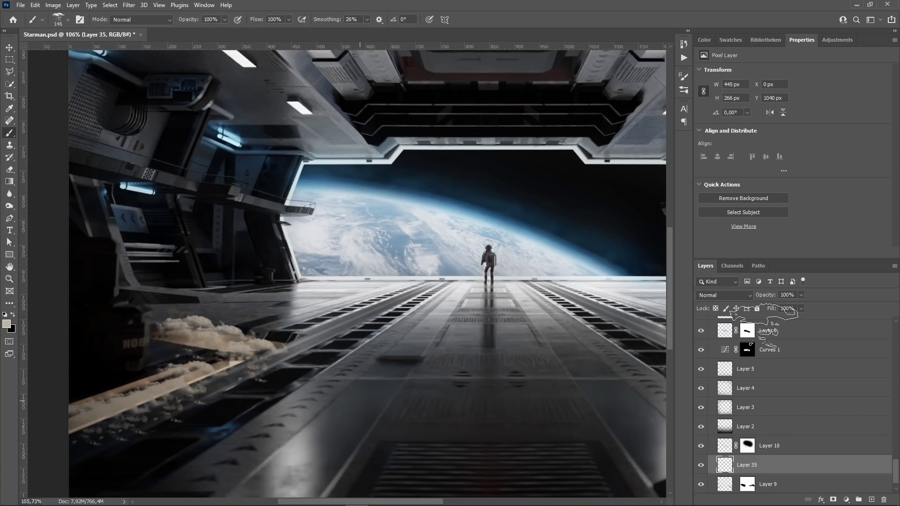
{"action": "left_click", "coordinate": [724, 295]}
{"action": "left_click", "coordinate": [707, 369]}
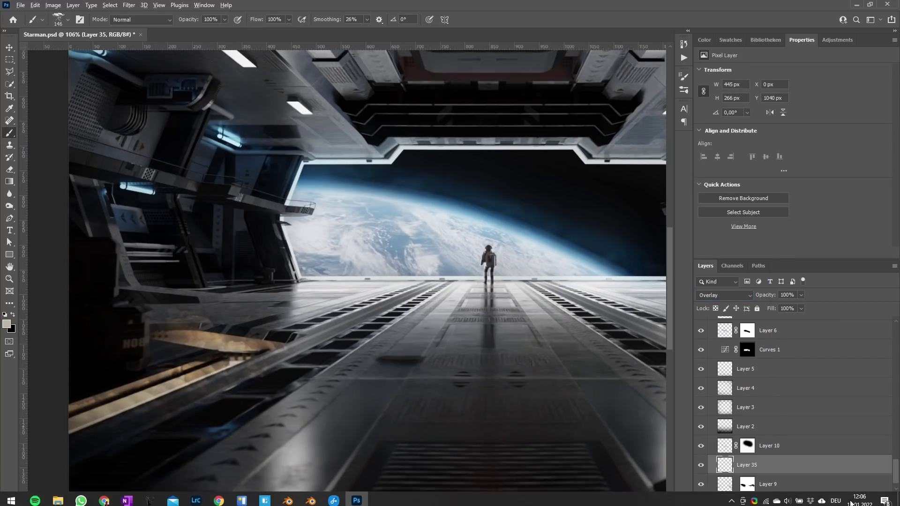
Step: Add more strokes over the side beams, then delete the painted test layer
{"action": "left_click", "coordinate": [834, 500], "text": "alt"}
{"action": "left_click_drag", "start_coordinate": [180, 341], "coordinate": [251, 349]}
{"action": "left_click_drag", "start_coordinate": [89, 420], "coordinate": [238, 385], "text": "alt"}
{"action": "scroll", "coordinate": [241, 380], "scroll_direction": "down", "scroll_amount": 3, "text": "alt"}
{"action": "left_click", "coordinate": [792, 469]}
{"action": "key", "text": "Delete"}
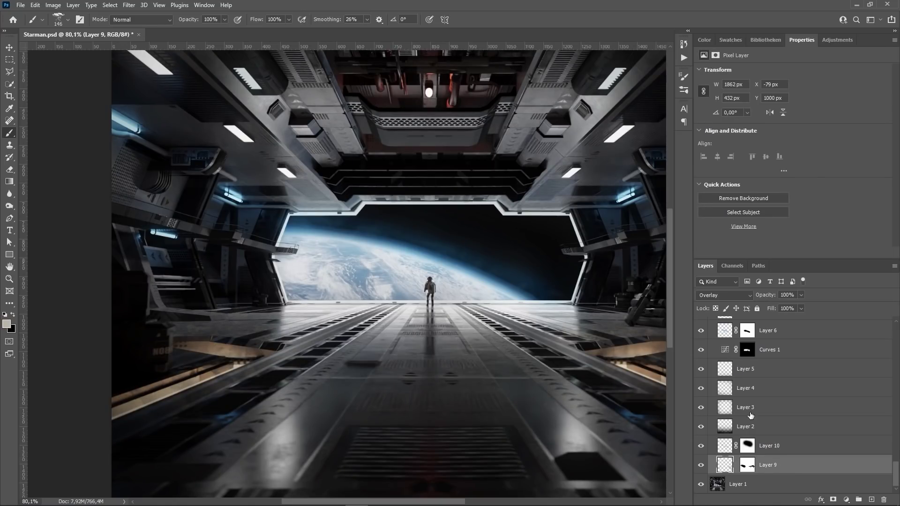
Step: Toggle Layer 12 and Layer 13 to compare the hangar lights with and without them, and select Layer 12
{"action": "scroll", "coordinate": [722, 429], "scroll_direction": "up", "scroll_amount": 2}
{"action": "scroll", "coordinate": [707, 428], "scroll_direction": "up", "scroll_amount": 3}
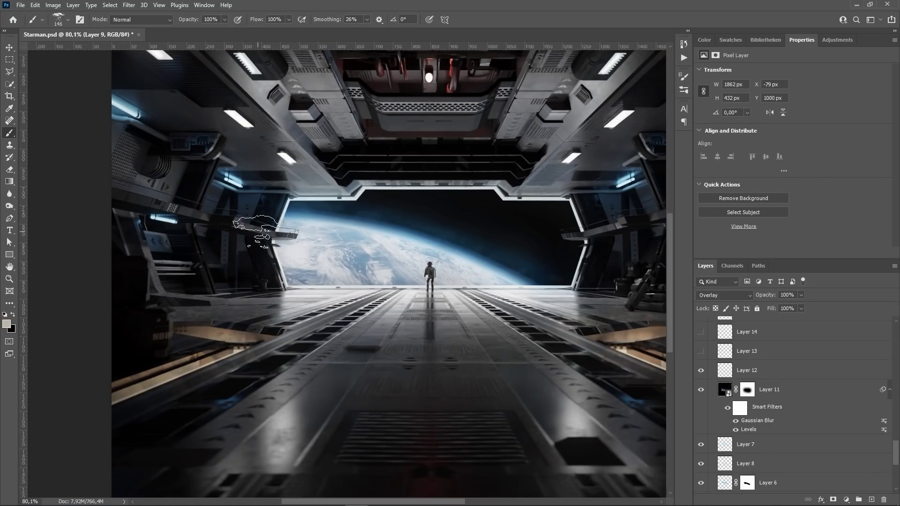
{"action": "scroll", "coordinate": [297, 190], "scroll_direction": "up", "scroll_amount": 5}
{"action": "left_click", "coordinate": [702, 370]}
{"action": "left_click", "coordinate": [702, 370]}
{"action": "left_click", "coordinate": [701, 352]}
{"action": "left_click", "coordinate": [700, 352]}
{"action": "left_click", "coordinate": [711, 370]}
{"action": "left_click", "coordinate": [701, 371]}
{"action": "left_click", "coordinate": [701, 371]}
Step: Try the Gaussian Blur filter with a changed radius on Layer 12
{"action": "left_click", "coordinate": [130, 5]}
{"action": "mouse_move", "coordinate": [148, 125]}
{"action": "left_click", "coordinate": [263, 161]}
{"action": "left_click_drag", "start_coordinate": [643, 336], "coordinate": [651, 333]}
{"action": "left_click", "coordinate": [749, 210]}
Step: Compare the ceiling lights with and without Layer 12, ending with the layer hidden
{"action": "left_click", "coordinate": [700, 372]}
{"action": "left_click", "coordinate": [701, 372]}
{"action": "left_click", "coordinate": [700, 372]}
{"action": "left_click", "coordinate": [700, 372]}
{"action": "left_click", "coordinate": [701, 371]}
{"action": "left_click", "coordinate": [701, 372]}
{"action": "left_click", "coordinate": [701, 373]}
Step: Add a new layer above Layer 12 and paint white strokes along the ceiling lights with a 17 px soft brush
{"action": "left_click", "coordinate": [871, 500]}
{"action": "key", "text": "d"}
{"action": "scroll", "coordinate": [269, 250], "scroll_direction": "up", "scroll_amount": 6, "text": "alt"}
{"action": "right_click", "coordinate": [292, 248]}
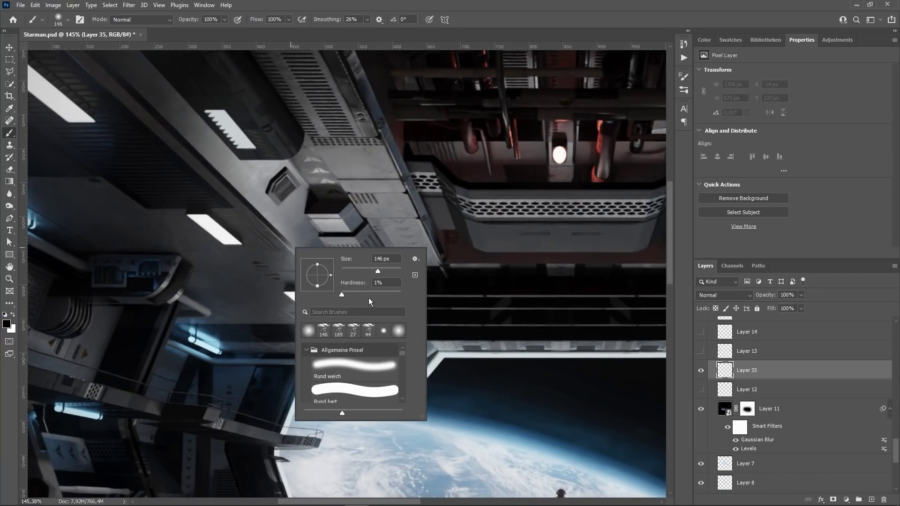
{"action": "key", "text": "Escape"}
{"action": "scroll", "coordinate": [305, 263], "scroll_direction": "up", "scroll_amount": 1}
{"action": "right_click_drag", "start_coordinate": [278, 215], "coordinate": [239, 216], "text": "alt"}
{"action": "scroll", "coordinate": [209, 276], "scroll_direction": "up", "scroll_amount": 2, "text": "alt"}
{"action": "scroll", "coordinate": [164, 222], "scroll_direction": "up", "scroll_amount": 4}
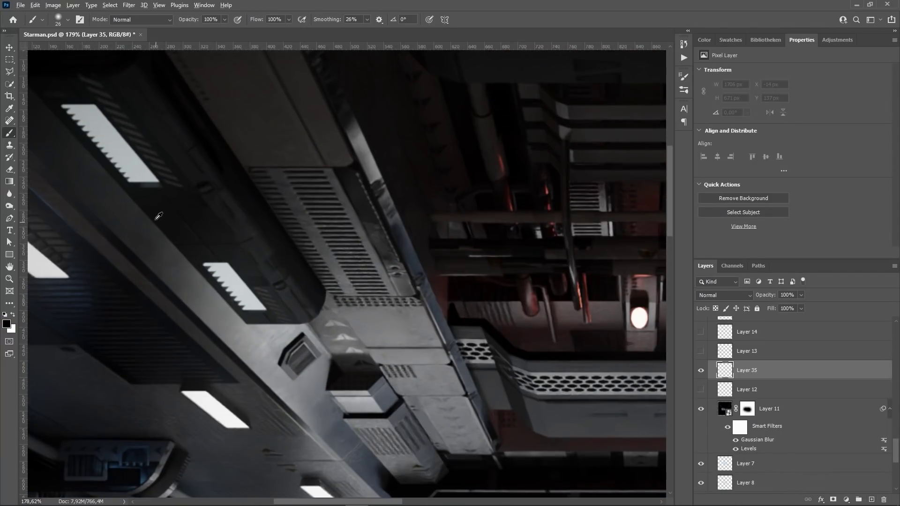
{"action": "scroll", "coordinate": [151, 214], "scroll_direction": "down", "scroll_amount": 2, "text": "alt"}
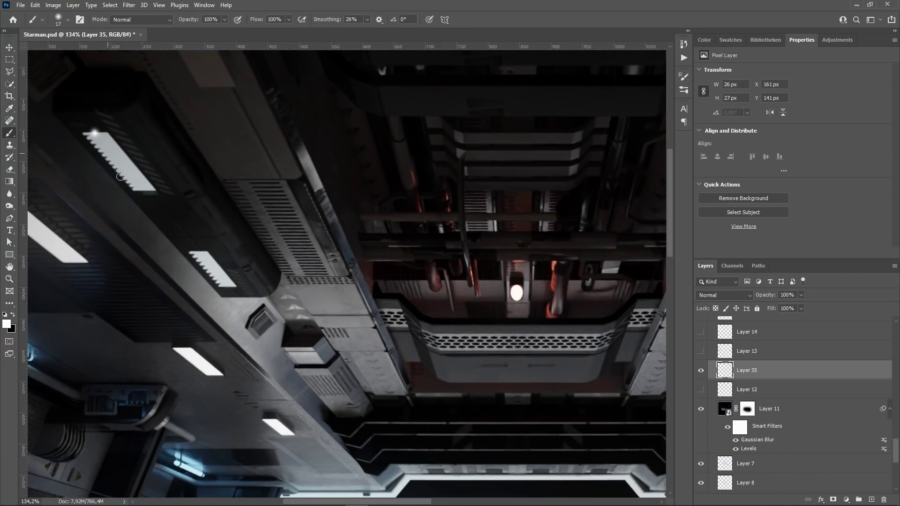
{"action": "left_click", "coordinate": [143, 187], "text": "shift"}
{"action": "left_click", "coordinate": [226, 282], "text": "shift"}
{"action": "scroll", "coordinate": [267, 291], "scroll_direction": "down", "scroll_amount": 3, "text": "alt"}
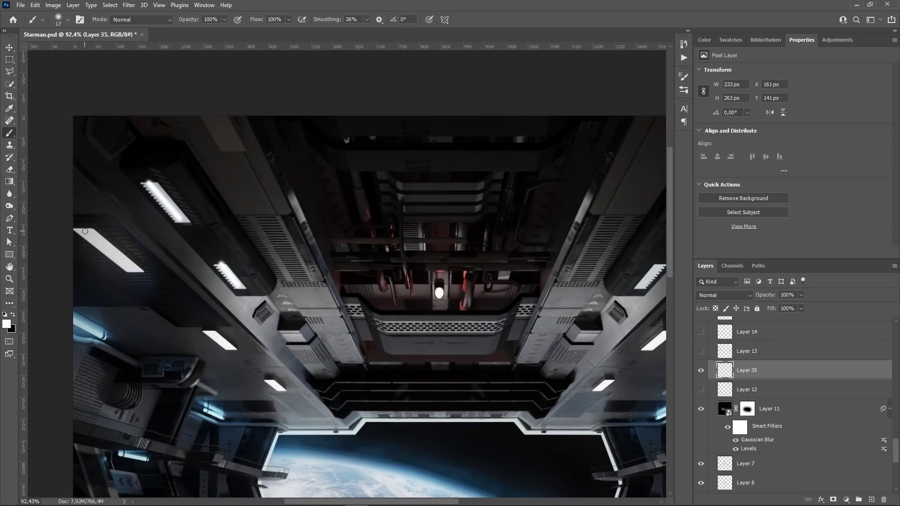
Step: Apply the last Gaussian Blur to the painted lights layer and set it to Screen blending at 78% opacity
{"action": "left_click", "coordinate": [129, 5]}
{"action": "left_click", "coordinate": [150, 15]}
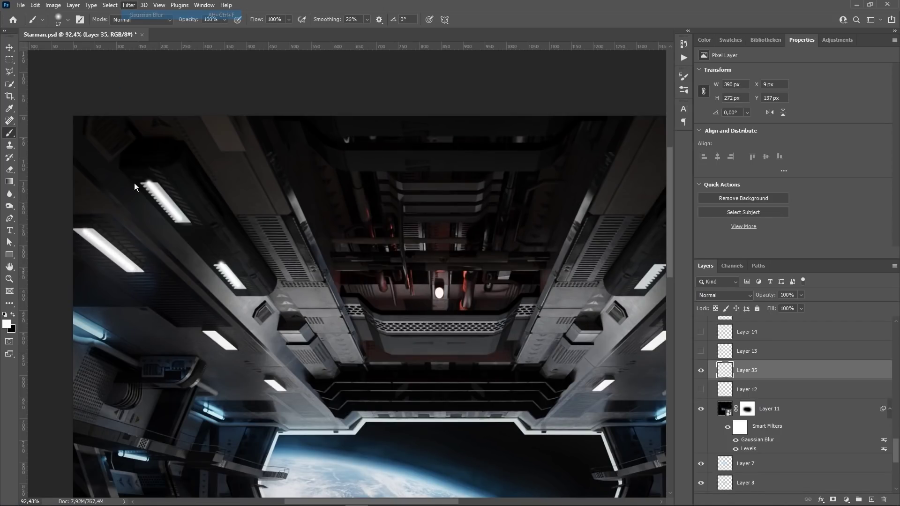
{"action": "left_click", "coordinate": [713, 296]}
{"action": "left_click", "coordinate": [711, 329]}
{"action": "left_click_drag", "start_coordinate": [769, 295], "coordinate": [759, 297]}
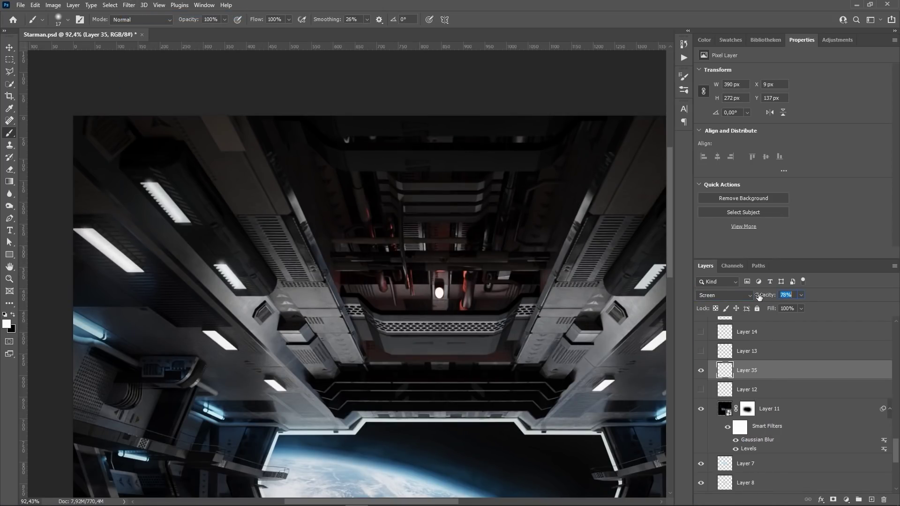
Step: Compare the ceiling with and without the painted test layer, then delete it and turn Layer 12 back on
{"action": "scroll", "coordinate": [228, 300], "scroll_direction": "down", "scroll_amount": 2, "text": "alt"}
{"action": "left_click", "coordinate": [701, 372]}
{"action": "left_click", "coordinate": [701, 373]}
{"action": "key", "text": "Delete"}
{"action": "left_click_drag", "start_coordinate": [692, 373], "coordinate": [691, 374]}
{"action": "left_click", "coordinate": [701, 370]}
Step: Turn on Layer 13 and compare the hangar lights with and without it
{"action": "left_click", "coordinate": [700, 352]}
{"action": "left_click", "coordinate": [700, 352]}
{"action": "left_click", "coordinate": [700, 351]}
{"action": "scroll", "coordinate": [120, 406], "scroll_direction": "up", "scroll_amount": 2, "text": "alt"}
{"action": "scroll", "coordinate": [122, 404], "scroll_direction": "up", "scroll_amount": 2, "text": "alt"}
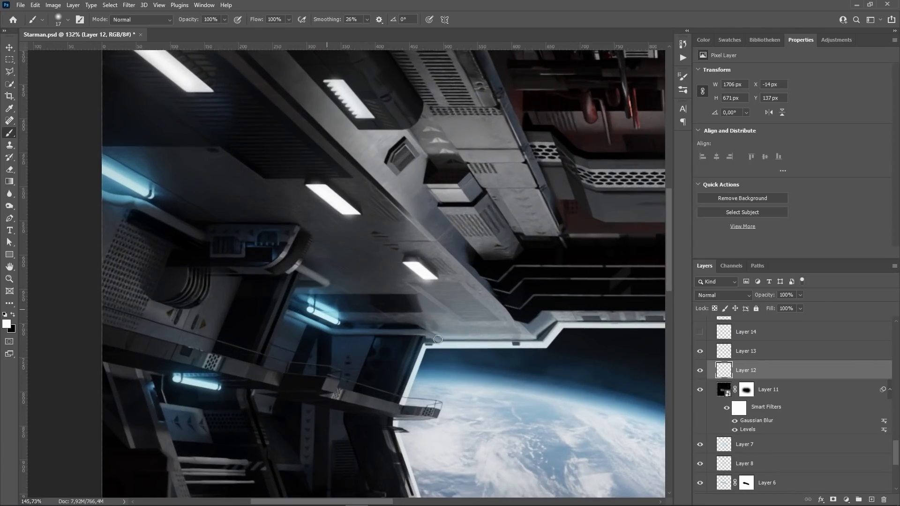
{"action": "left_click", "coordinate": [701, 352]}
{"action": "left_click", "coordinate": [701, 352]}
Step: Try light blue glows over the blue side lamps with a 127 px soft brush, and undo the strokes
{"action": "left_click", "coordinate": [140, 183], "text": "alt"}
{"action": "right_click_drag", "start_coordinate": [129, 189], "coordinate": [171, 189], "text": "alt"}
{"action": "left_click_drag", "start_coordinate": [124, 177], "coordinate": [129, 187]}
{"action": "left_click_drag", "start_coordinate": [296, 303], "coordinate": [329, 315]}
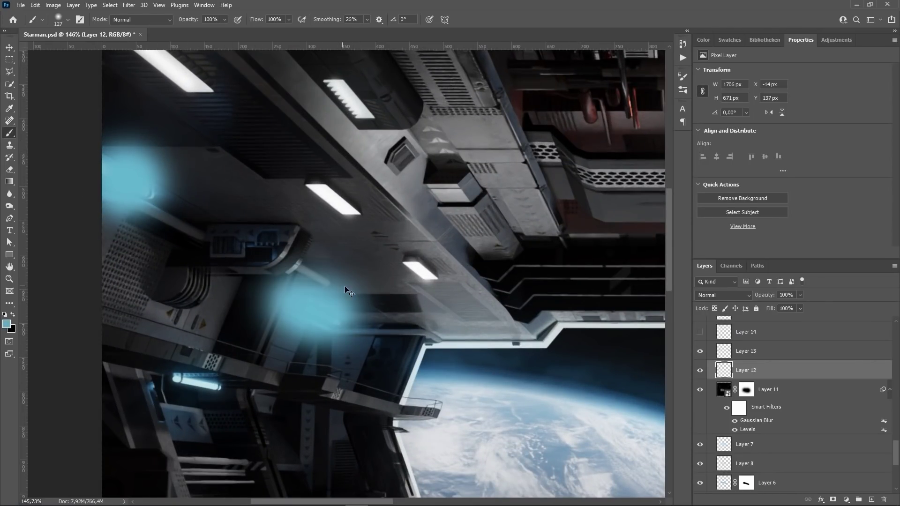
{"action": "key", "text": "ctrl+z"}
{"action": "key", "text": "ctrl+z"}
Step: Turn on Layer 14 and compare the lamp glow with and without it
{"action": "left_click", "coordinate": [702, 336]}
{"action": "left_click", "coordinate": [703, 336]}
{"action": "left_click", "coordinate": [702, 336]}
{"action": "scroll", "coordinate": [427, 282], "scroll_direction": "down", "scroll_amount": 2, "text": "alt"}
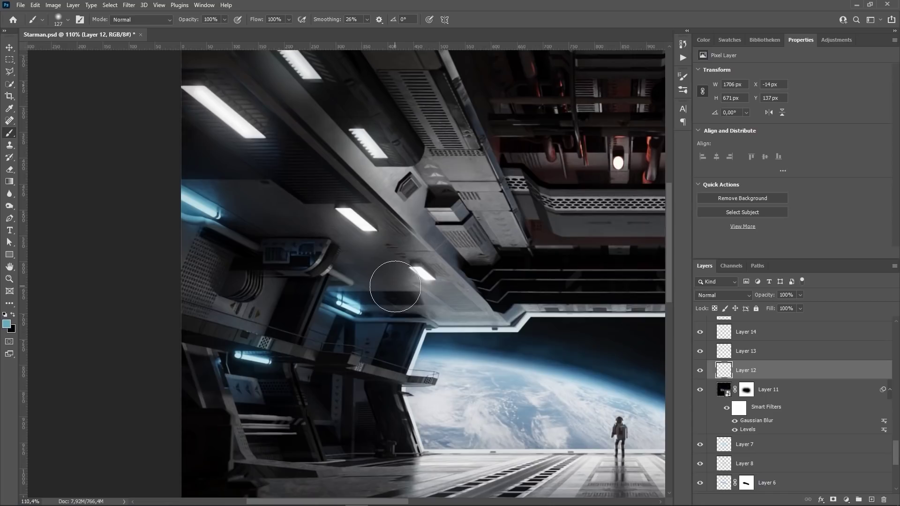
Step: Try a brush stroke over a ceiling lamp in the lamp's own colour, and undo it
{"action": "scroll", "coordinate": [396, 289], "scroll_direction": "up", "scroll_amount": 2}
{"action": "left_click", "coordinate": [355, 265], "text": "alt"}
{"action": "left_click_drag", "start_coordinate": [352, 259], "coordinate": [370, 275]}
{"action": "key", "text": "ctrl+z"}
Step: Select Layer 14 and turn on Layer 15 above it
{"action": "scroll", "coordinate": [750, 375], "scroll_direction": "up", "scroll_amount": 3}
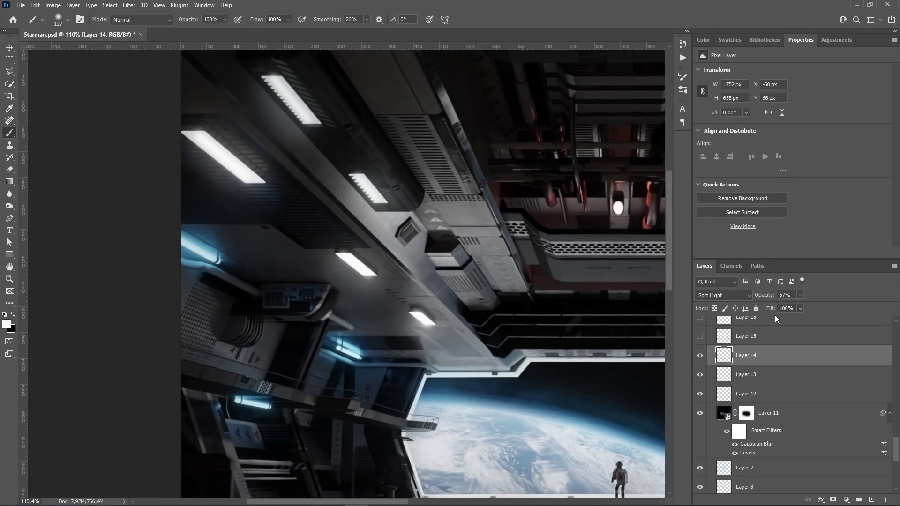
{"action": "left_click", "coordinate": [728, 393]}
{"action": "left_click", "coordinate": [700, 372]}
{"action": "scroll", "coordinate": [515, 403], "scroll_direction": "down", "scroll_amount": 3, "text": "alt"}
{"action": "scroll", "coordinate": [525, 401], "scroll_direction": "down", "scroll_amount": 2}
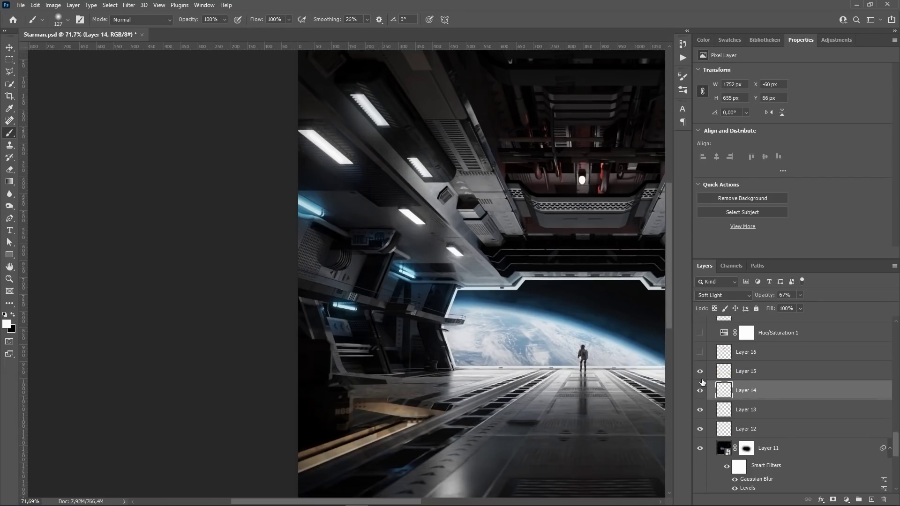
{"action": "scroll", "coordinate": [462, 426], "scroll_direction": "down", "scroll_amount": 8, "text": "ctrl"}
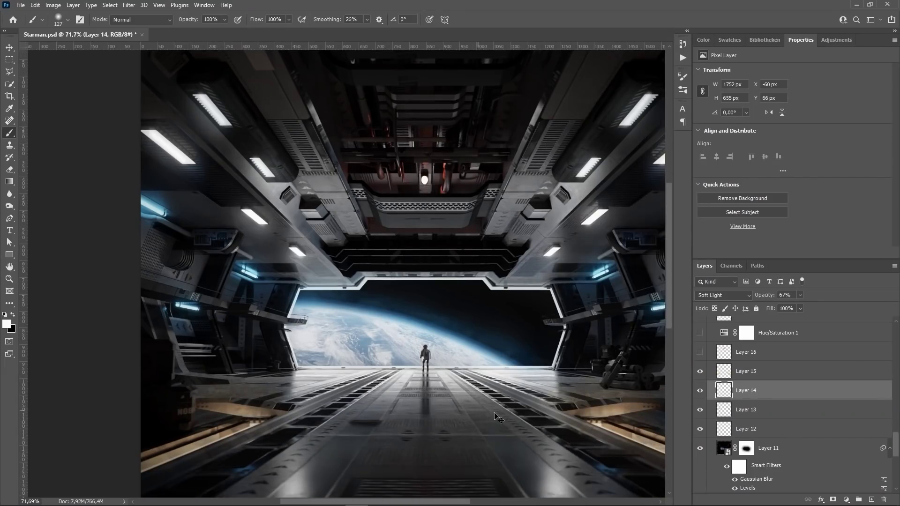
Step: Turn on Layer 16 and choose a brighter red foreground colour based on the red around the ceiling lamp
{"action": "scroll", "coordinate": [709, 406], "scroll_direction": "up", "scroll_amount": 2}
{"action": "scroll", "coordinate": [394, 246], "scroll_direction": "up", "scroll_amount": 3, "text": "alt"}
{"action": "left_click_drag", "start_coordinate": [409, 147], "coordinate": [434, 164], "text": "alt"}
{"action": "left_click", "coordinate": [6, 324]}
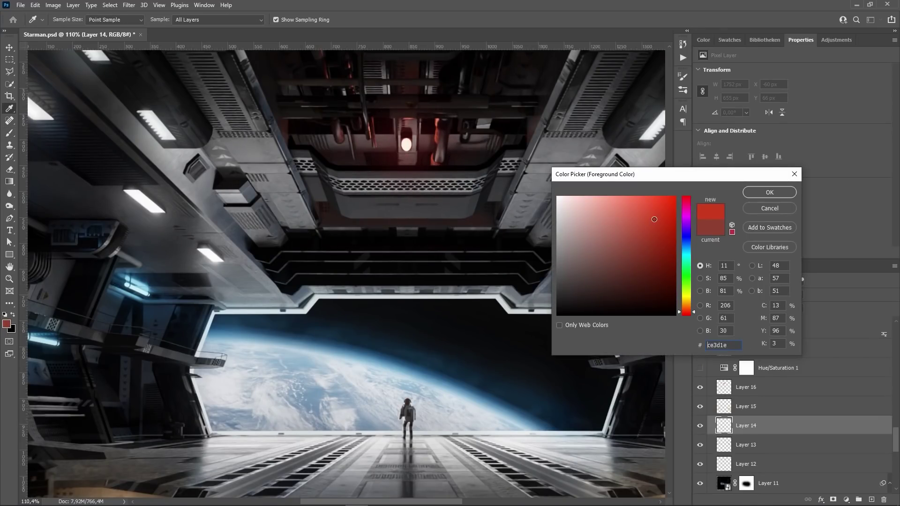
{"action": "left_click", "coordinate": [645, 219]}
{"action": "key", "text": "Return"}
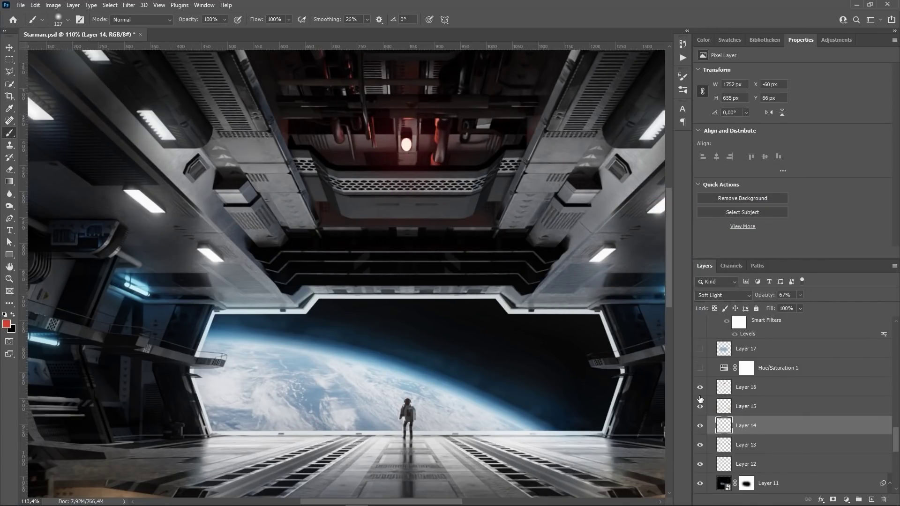
Step: Select Layer 16 to check its blending, then turn on the Hue/Saturation 1 layer and show its settings
{"action": "left_click", "coordinate": [749, 389]}
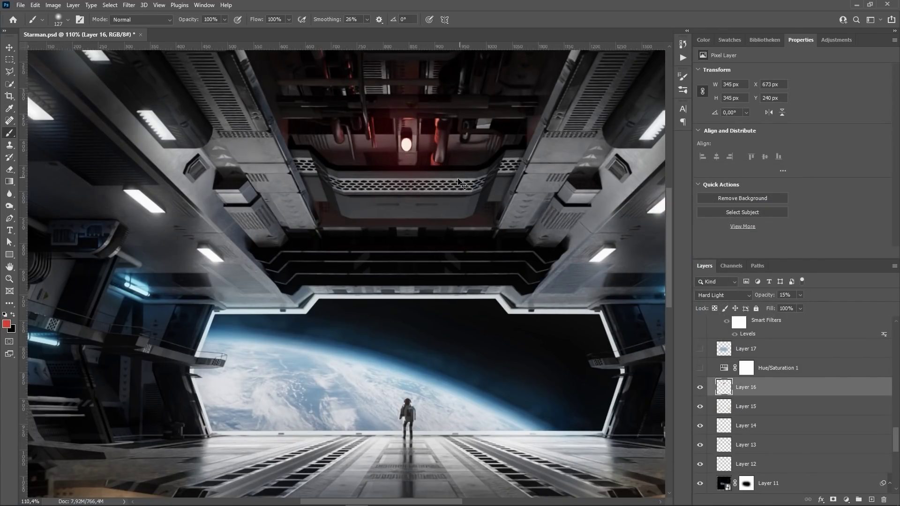
{"action": "left_click", "coordinate": [699, 388]}
{"action": "scroll", "coordinate": [703, 372], "scroll_direction": "up", "scroll_amount": 2}
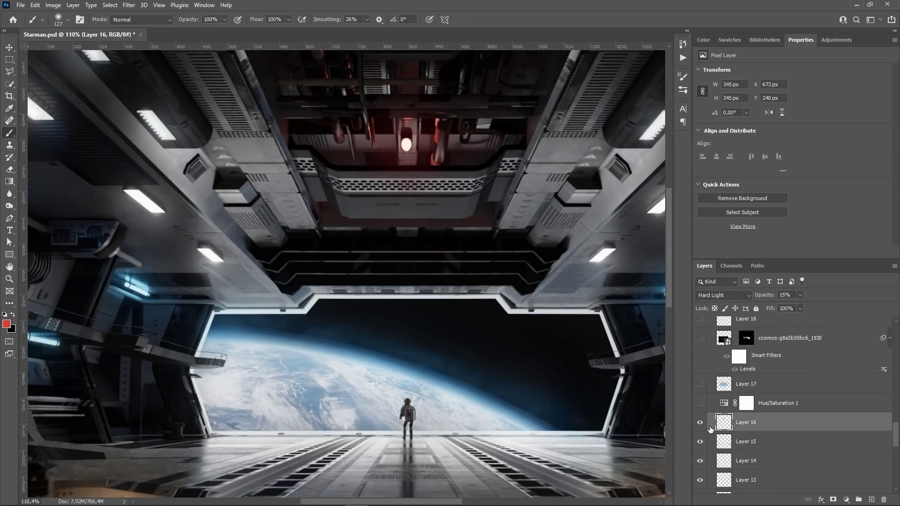
{"action": "scroll", "coordinate": [566, 403], "scroll_direction": "down", "scroll_amount": 3, "text": "alt"}
{"action": "left_click", "coordinate": [747, 407]}
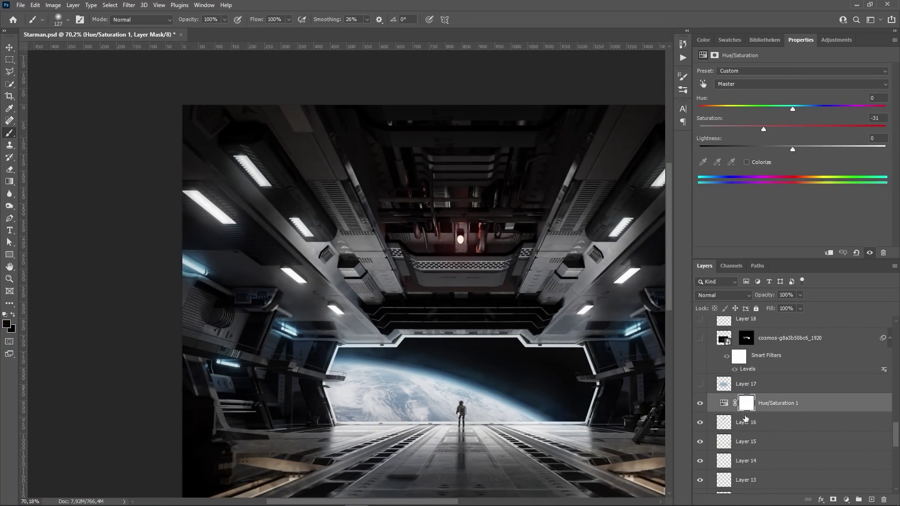
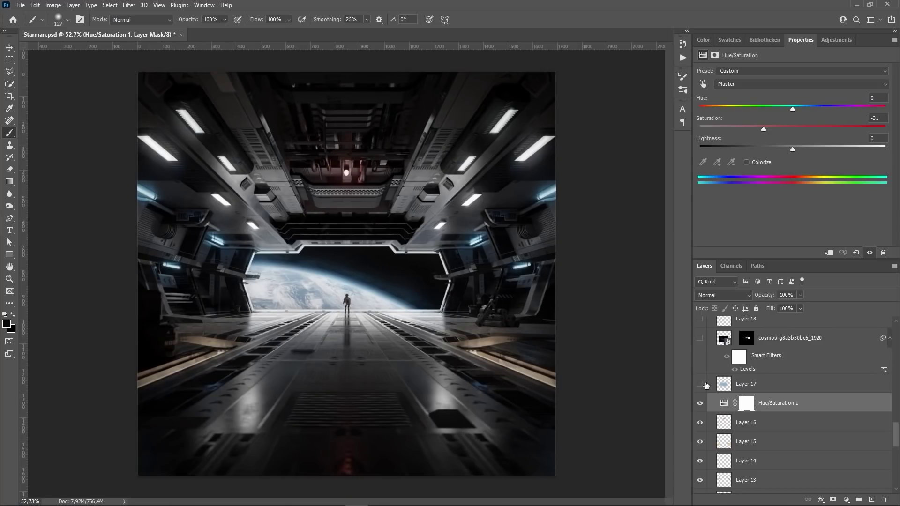
Step: Paint a light blue glow over the window with a 1007 px soft brush on a new layer above Layer 17, set to Soft Light
{"action": "left_click", "coordinate": [746, 383]}
{"action": "left_click", "coordinate": [872, 498]}
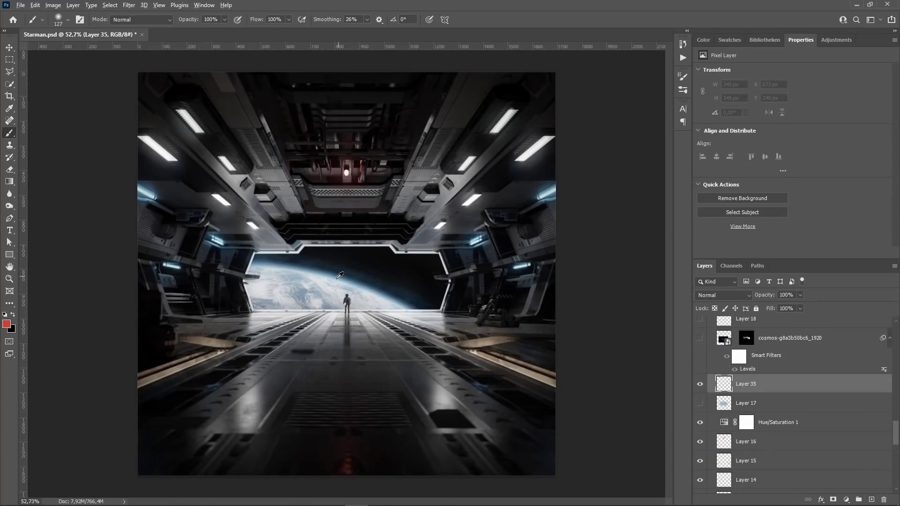
{"action": "left_click", "coordinate": [337, 278], "text": "alt"}
{"action": "right_click_drag", "start_coordinate": [323, 287], "coordinate": [422, 287], "text": "alt"}
{"action": "left_click_drag", "start_coordinate": [304, 285], "coordinate": [409, 285]}
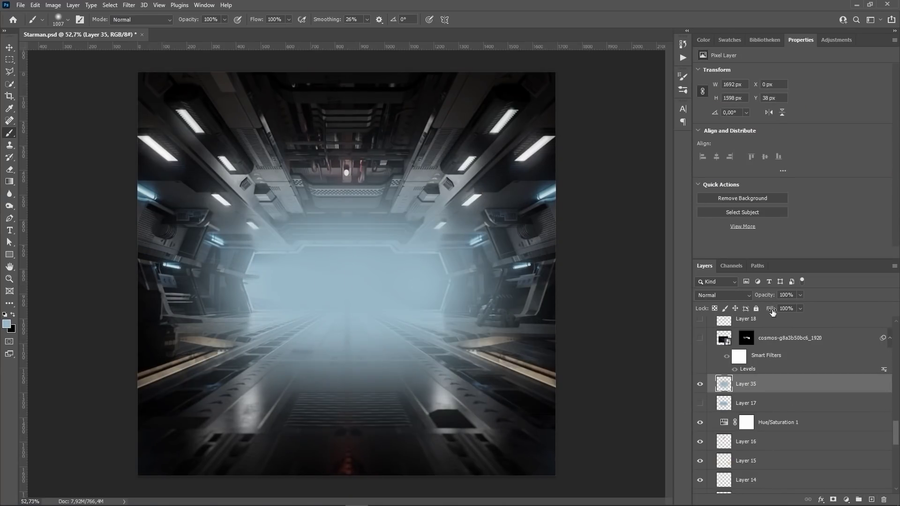
{"action": "left_click", "coordinate": [725, 296]}
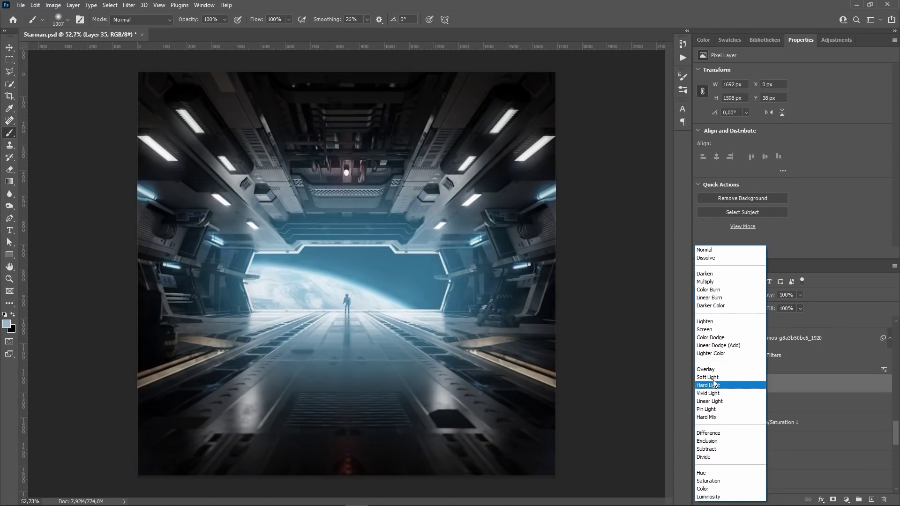
{"action": "left_click", "coordinate": [711, 380]}
Step: Compare the hangar with and without the painted blue glow, then delete that layer
{"action": "left_click", "coordinate": [700, 384]}
{"action": "left_click", "coordinate": [700, 384]}
{"action": "left_click", "coordinate": [700, 384]}
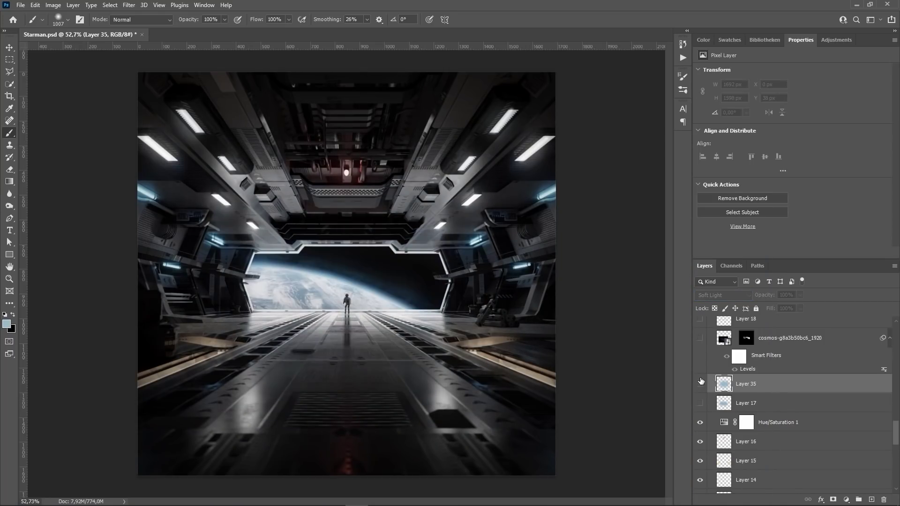
{"action": "left_click", "coordinate": [700, 384]}
{"action": "key", "text": "Delete"}
Step: Turn on Layer 17 and the cosmos-g8a3b50bc6_1920 layer, and select the cosmos layer
{"action": "left_click", "coordinate": [701, 384]}
{"action": "left_click", "coordinate": [700, 338]}
{"action": "scroll", "coordinate": [424, 335], "scroll_direction": "up", "scroll_amount": 1, "text": "alt"}
{"action": "left_click", "coordinate": [762, 342]}
{"action": "scroll", "coordinate": [418, 265], "scroll_direction": "up", "scroll_amount": 10, "text": "alt"}
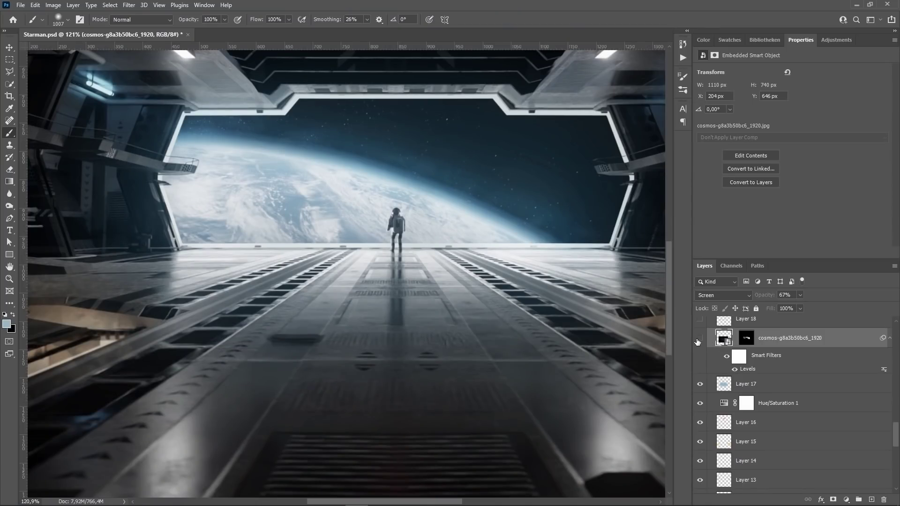
Step: Open the cosmos smart object's source image to view the star field, then close it
{"action": "double_click", "coordinate": [720, 341]}
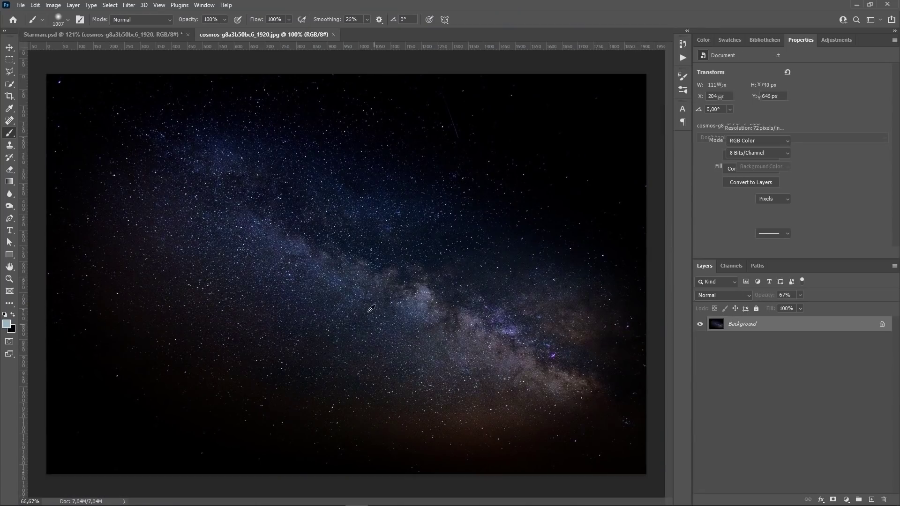
{"action": "left_click", "coordinate": [338, 35]}
{"action": "scroll", "coordinate": [749, 457], "scroll_direction": "down", "scroll_amount": 1}
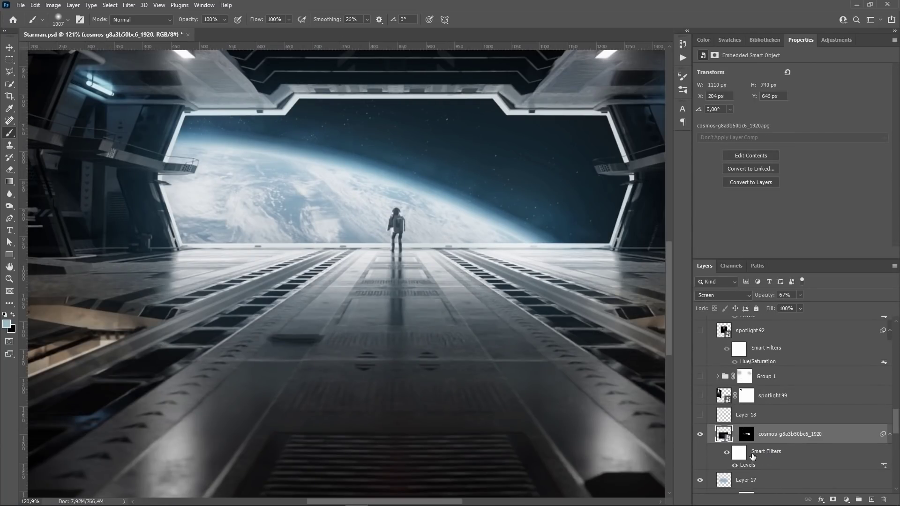
Step: Open the cosmos layer's Levels smart filter and try a black input level of 52, then cancel the change
{"action": "double_click", "coordinate": [752, 457]}
{"action": "left_click_drag", "start_coordinate": [443, 98], "coordinate": [570, 180]}
{"action": "left_click_drag", "start_coordinate": [487, 283], "coordinate": [512, 287]}
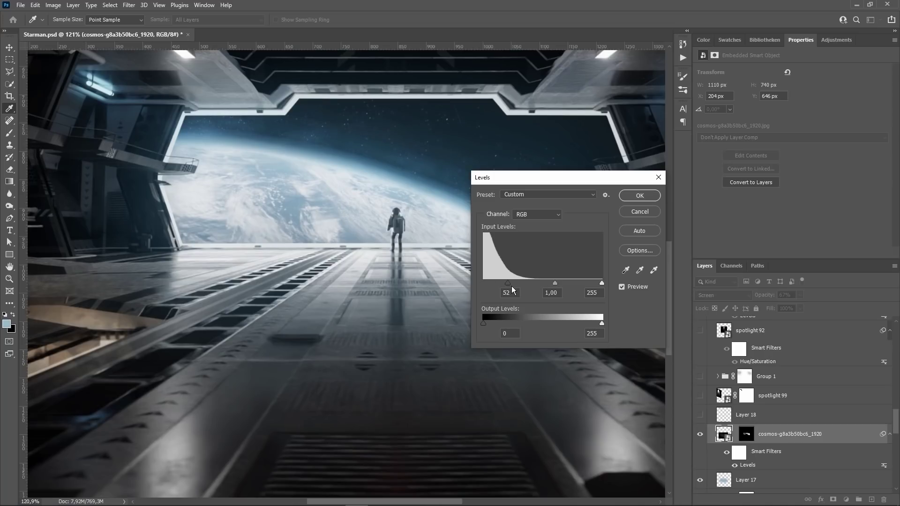
{"action": "left_click", "coordinate": [637, 213]}
Step: Examine the cosmos layer's mask on its own, return to the normal view and switch to the Move tool
{"action": "left_click", "coordinate": [746, 434]}
{"action": "left_click", "coordinate": [746, 435], "text": "alt"}
{"action": "left_click", "coordinate": [746, 435], "text": "alt"}
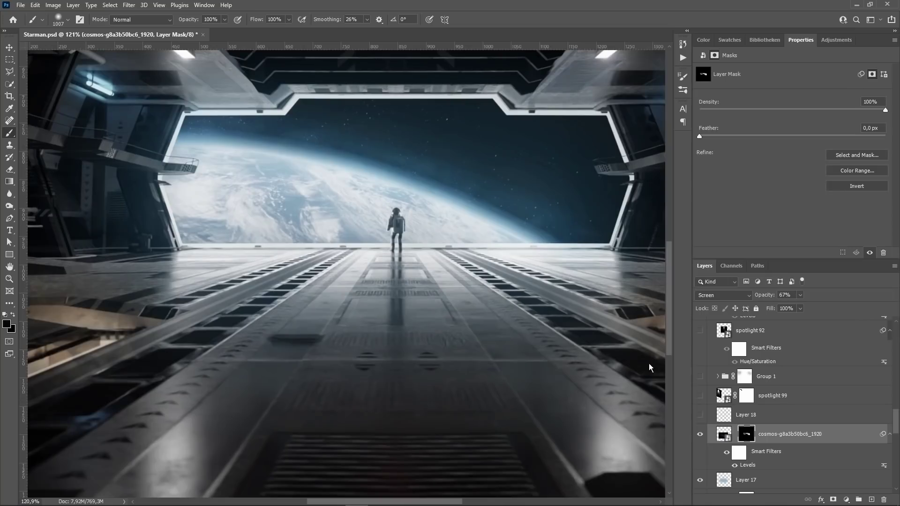
{"action": "key", "text": "v"}
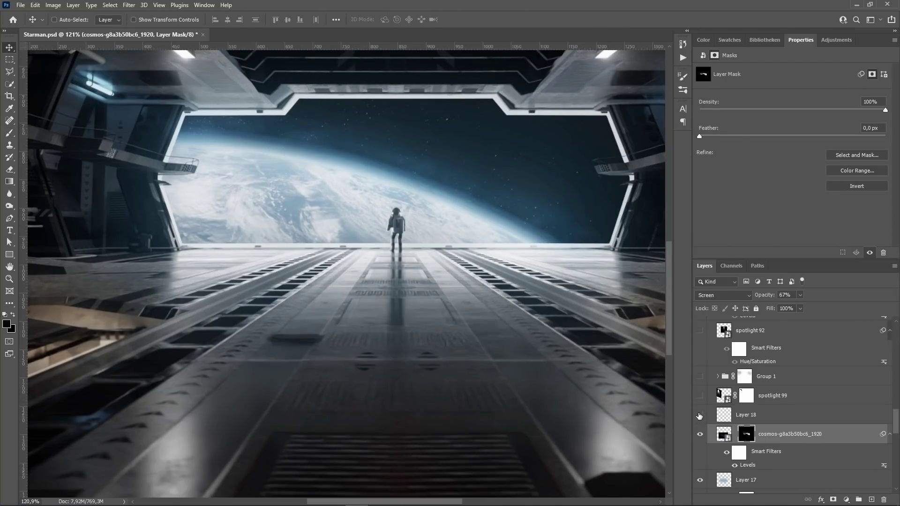
Step: Turn on Layer 18, compare the window area with and without it, and select the layer
{"action": "left_click", "coordinate": [699, 416]}
{"action": "scroll", "coordinate": [518, 381], "scroll_direction": "down", "scroll_amount": 4}
{"action": "scroll", "coordinate": [355, 213], "scroll_direction": "up", "scroll_amount": 2}
{"action": "left_click", "coordinate": [700, 416]}
{"action": "left_click", "coordinate": [699, 416]}
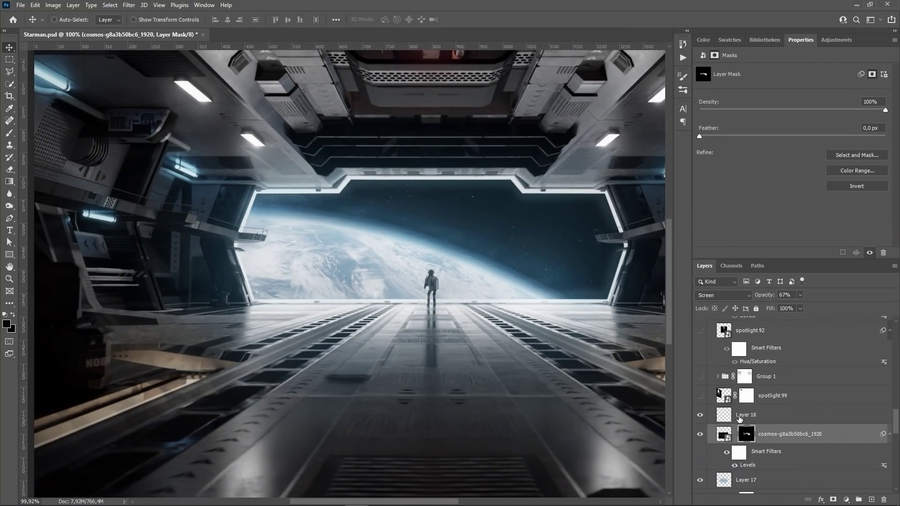
{"action": "left_click", "coordinate": [741, 417]}
Step: Turn on the spotlight 99 layer and view its effect on the ceiling lights
{"action": "left_click", "coordinate": [702, 395]}
{"action": "scroll", "coordinate": [190, 199], "scroll_direction": "down", "scroll_amount": 3}
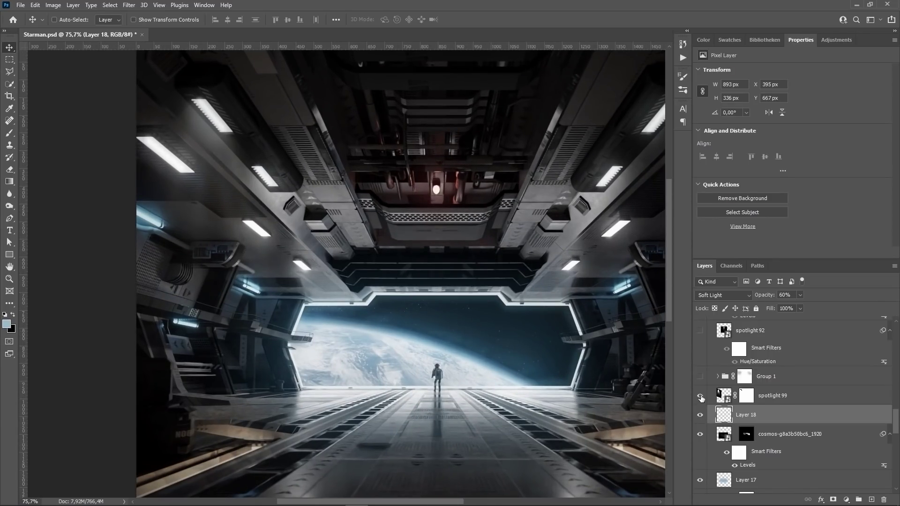
Step: Compare the ceiling lights with and without the spotlight 99 layer, examine its source image, close it and check the layer's transform bounds
{"action": "left_click", "coordinate": [700, 397]}
{"action": "left_click", "coordinate": [701, 398]}
{"action": "double_click", "coordinate": [721, 397]}
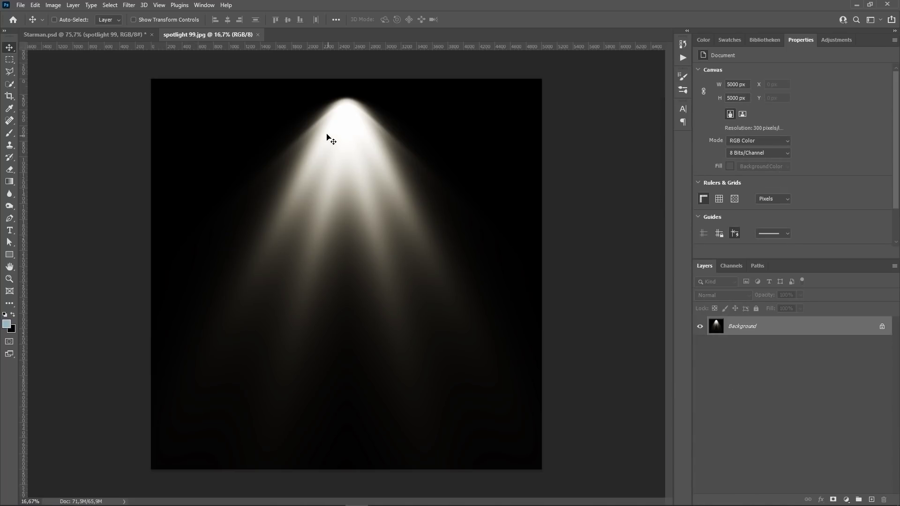
{"action": "left_click", "coordinate": [257, 35]}
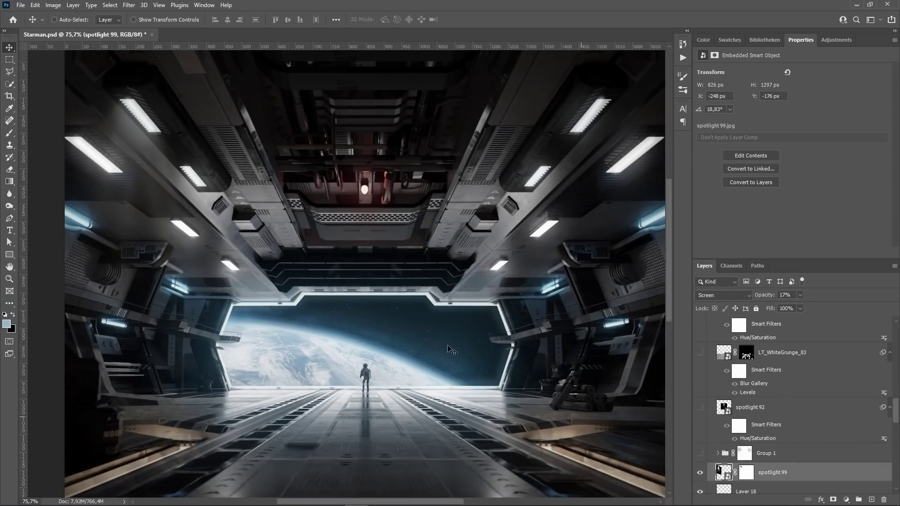
{"action": "key", "text": "ctrl+t"}
{"action": "scroll", "coordinate": [214, 195], "scroll_direction": "down", "scroll_amount": 2}
{"action": "key", "text": "Escape"}
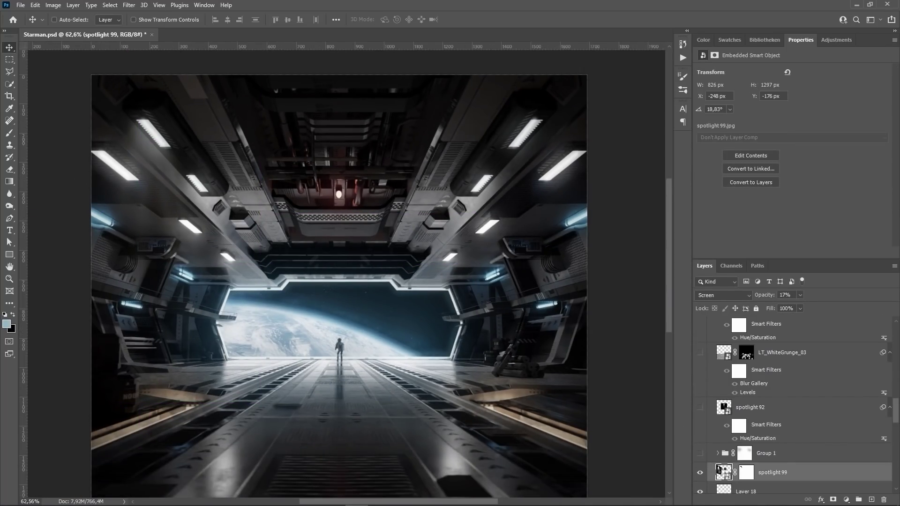
Step: Copy the spotlight image from its source document into Starman, scale it to 18.22% and place it over the ceiling lights opposite the existing beam
{"action": "double_click", "coordinate": [721, 472]}
{"action": "left_click_drag", "start_coordinate": [322, 182], "coordinate": [274, 246]}
{"action": "scroll", "coordinate": [282, 243], "scroll_direction": "down", "scroll_amount": 6}
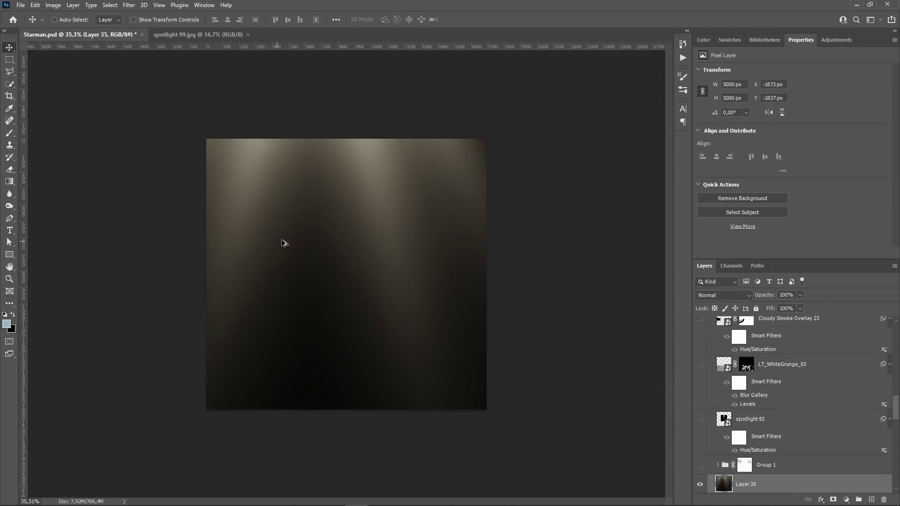
{"action": "key", "text": "ctrl+t"}
{"action": "scroll", "coordinate": [324, 251], "scroll_direction": "down", "scroll_amount": 6}
{"action": "scroll", "coordinate": [325, 251], "scroll_direction": "down", "scroll_amount": 6}
{"action": "left_click_drag", "start_coordinate": [459, 390], "coordinate": [358, 289], "text": "alt"}
{"action": "scroll", "coordinate": [349, 272], "scroll_direction": "up", "scroll_amount": 13}
{"action": "left_click_drag", "start_coordinate": [338, 228], "coordinate": [492, 219]}
{"action": "scroll", "coordinate": [491, 222], "scroll_direction": "up", "scroll_amount": 5}
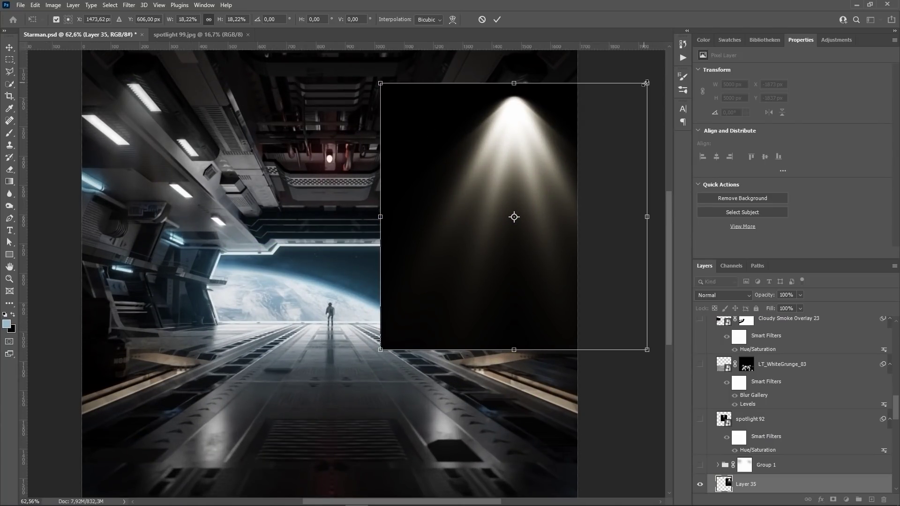
Step: Distort the corners of the copied spotlight so its beam follows the perspective of the ceiling lamp, and apply the transform
{"action": "left_click_drag", "start_coordinate": [648, 83], "coordinate": [601, 51], "text": "ctrl"}
{"action": "left_click_drag", "start_coordinate": [381, 83], "coordinate": [447, 163], "text": "ctrl"}
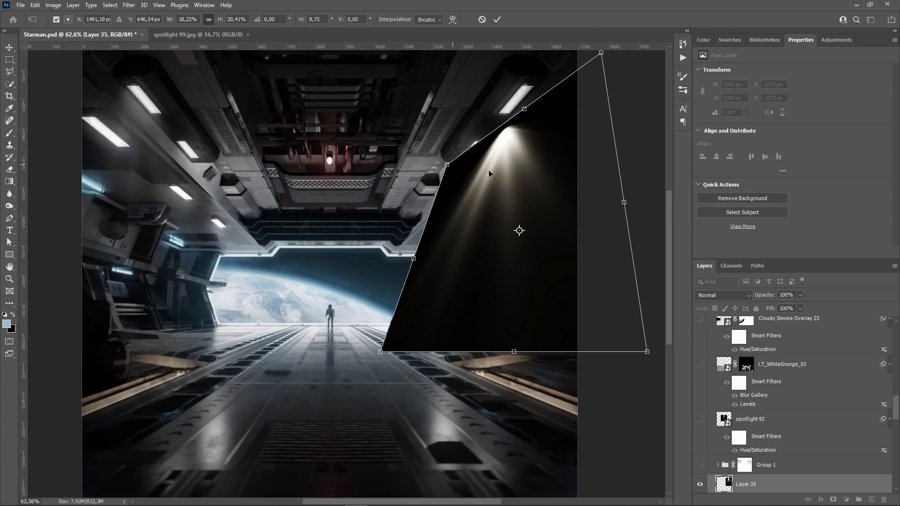
{"action": "left_click_drag", "start_coordinate": [512, 169], "coordinate": [518, 145]}
{"action": "left_click_drag", "start_coordinate": [619, 269], "coordinate": [592, 246], "text": "ctrl"}
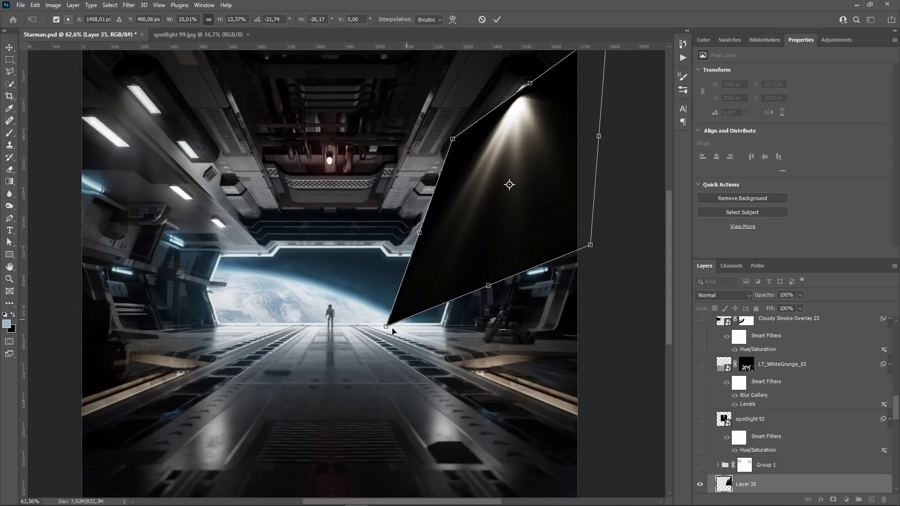
{"action": "left_click_drag", "start_coordinate": [386, 326], "coordinate": [459, 288], "text": "ctrl"}
{"action": "left_click_drag", "start_coordinate": [592, 246], "coordinate": [641, 300], "text": "ctrl"}
{"action": "left_click_drag", "start_coordinate": [531, 83], "coordinate": [539, 69], "text": "ctrl"}
{"action": "key", "text": "Return"}
Step: Set the copied spotlight layer's blend mode to Screen and move the beam onto the ceiling lamp
{"action": "scroll", "coordinate": [527, 209], "scroll_direction": "up", "scroll_amount": 3}
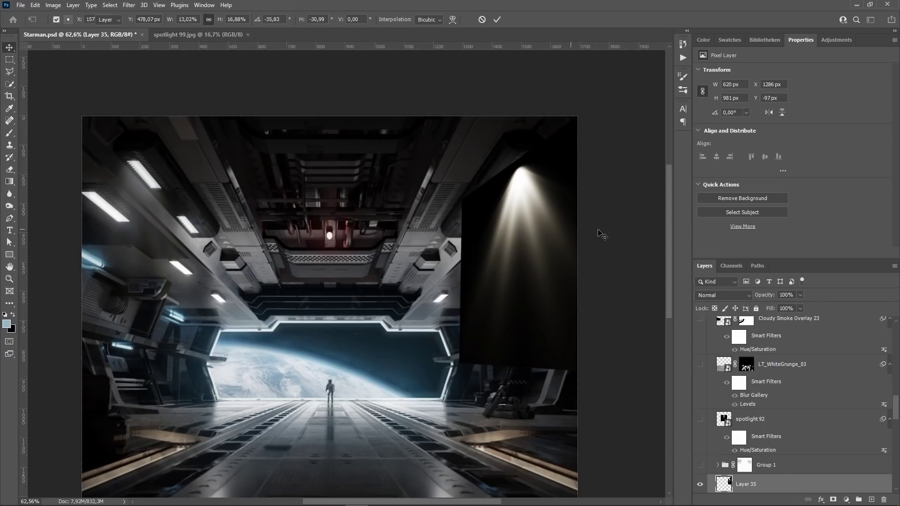
{"action": "left_click", "coordinate": [725, 295]}
{"action": "left_click", "coordinate": [716, 330]}
{"action": "left_click_drag", "start_coordinate": [522, 224], "coordinate": [516, 228]}
{"action": "scroll", "coordinate": [527, 249], "scroll_direction": "up", "scroll_amount": 8, "text": "alt"}
Step: Add a mask to the copied spotlight, paint black over the beam's source with a soft brush, and lower the layer's opacity to 35%
{"action": "left_click", "coordinate": [833, 500]}
{"action": "left_click", "coordinate": [5, 135]}
{"action": "key", "text": "d"}
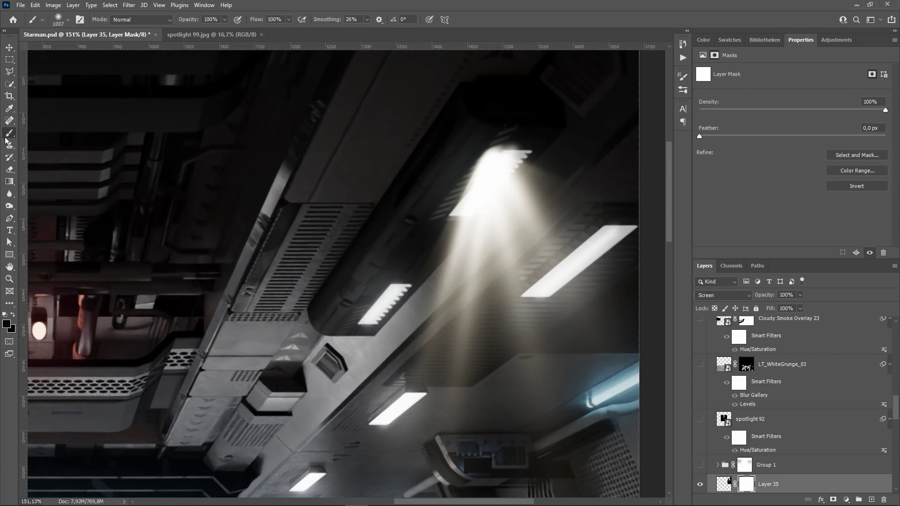
{"action": "right_click_drag", "start_coordinate": [398, 301], "coordinate": [133, 283], "text": "alt"}
{"action": "key", "text": "x"}
{"action": "mouse_move", "coordinate": [505, 188]}
{"action": "right_mouse_down", "text": "alt"}
{"action": "mouse_move", "coordinate": [463, 228]}
{"action": "mouse_move", "coordinate": [451, 229]}
{"action": "right_mouse_up", "text": "alt"}
{"action": "mouse_move", "coordinate": [457, 186]}
{"action": "left_mouse_down"}
{"action": "mouse_move", "coordinate": [486, 139]}
{"action": "mouse_move", "coordinate": [478, 164]}
{"action": "left_mouse_up"}
{"action": "scroll", "coordinate": [525, 195], "scroll_direction": "down", "scroll_amount": 8, "text": "alt"}
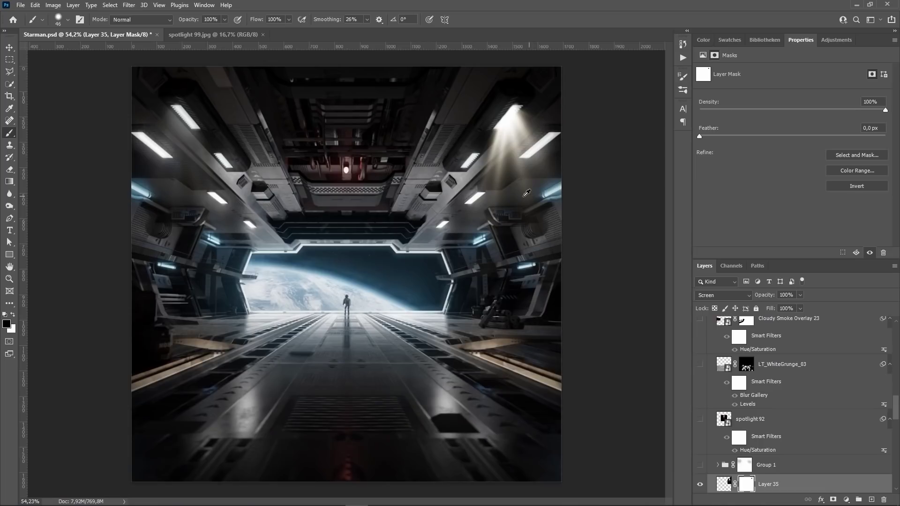
{"action": "mouse_move", "coordinate": [754, 296]}
{"action": "left_mouse_down"}
{"action": "mouse_move", "coordinate": [739, 298]}
{"action": "mouse_move", "coordinate": [766, 299]}
{"action": "left_mouse_up"}
Step: Delete the demonstration spotlight layer above spotlight 99
{"action": "left_click", "coordinate": [796, 485]}
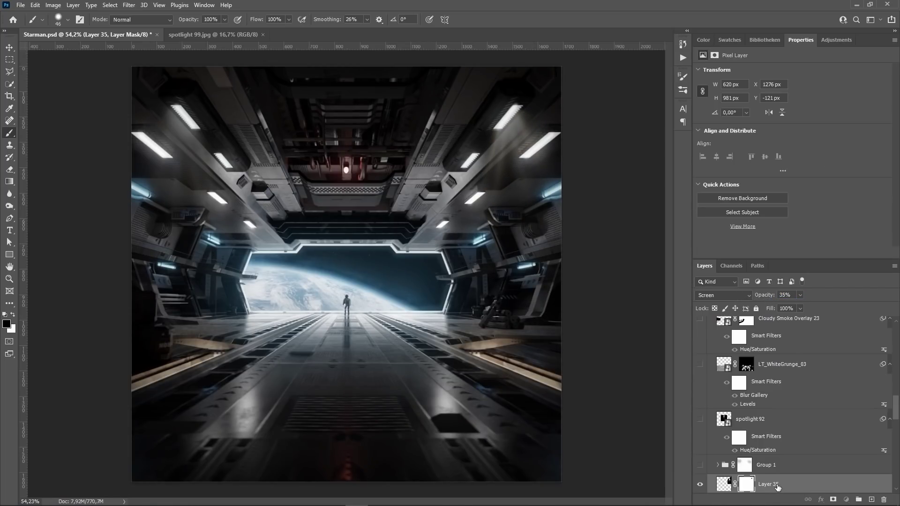
{"action": "key", "text": "Delete"}
{"action": "scroll", "coordinate": [712, 459], "scroll_direction": "down", "scroll_amount": 2}
{"action": "left_click", "coordinate": [701, 442]}
{"action": "left_click", "coordinate": [701, 442]}
{"action": "left_click", "coordinate": [701, 459]}
{"action": "left_click", "coordinate": [702, 459]}
{"action": "key", "text": "ctrl+z"}
{"action": "left_click", "coordinate": [797, 464]}
{"action": "key", "text": "Delete"}
Step: Turn on Group 1 and compare the image with and without it
{"action": "left_click", "coordinate": [697, 443]}
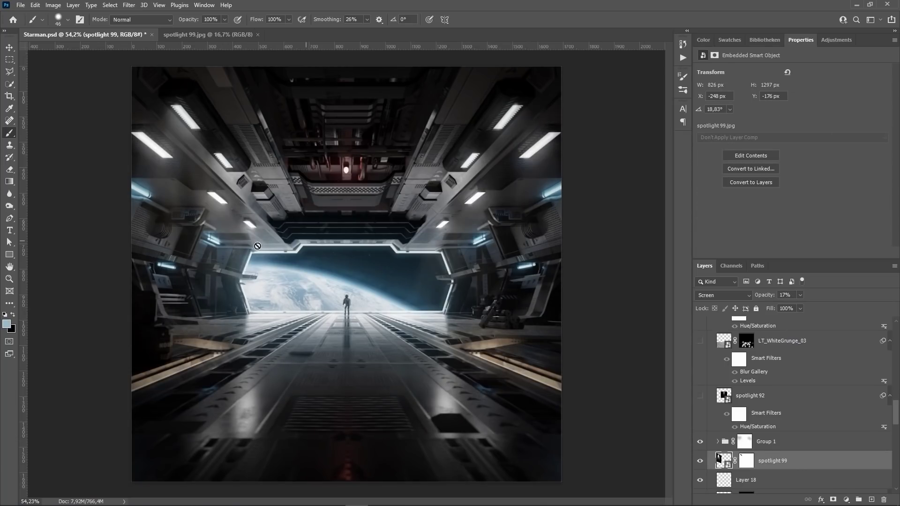
{"action": "left_click", "coordinate": [700, 444]}
{"action": "left_click", "coordinate": [700, 444]}
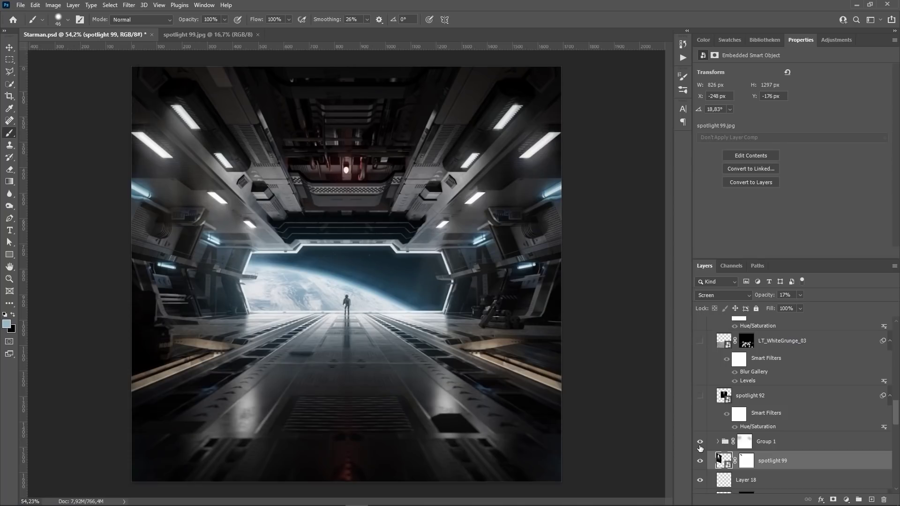
Step: Turn on the spotlight 92 layer and try a stronger saturation in its Hue/Saturation smart filter
{"action": "left_click", "coordinate": [698, 398]}
{"action": "scroll", "coordinate": [735, 398], "scroll_direction": "up", "scroll_amount": 1}
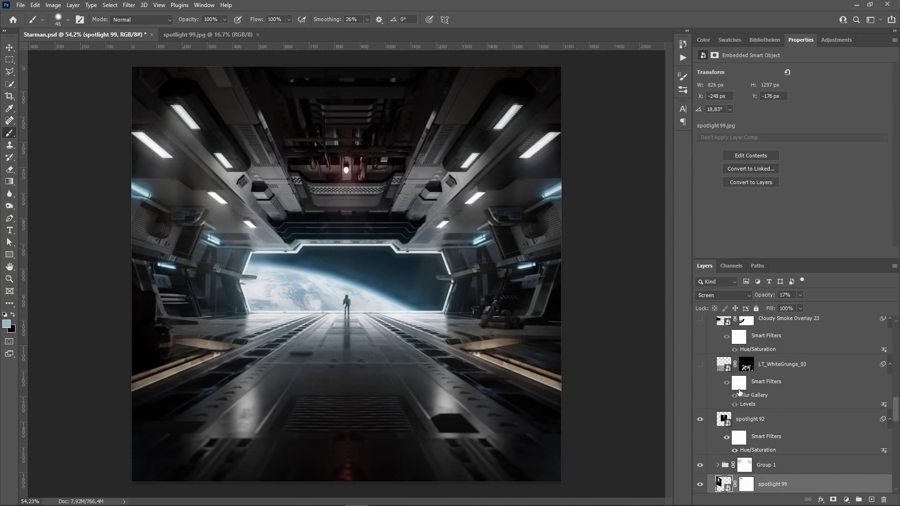
{"action": "double_click", "coordinate": [763, 450]}
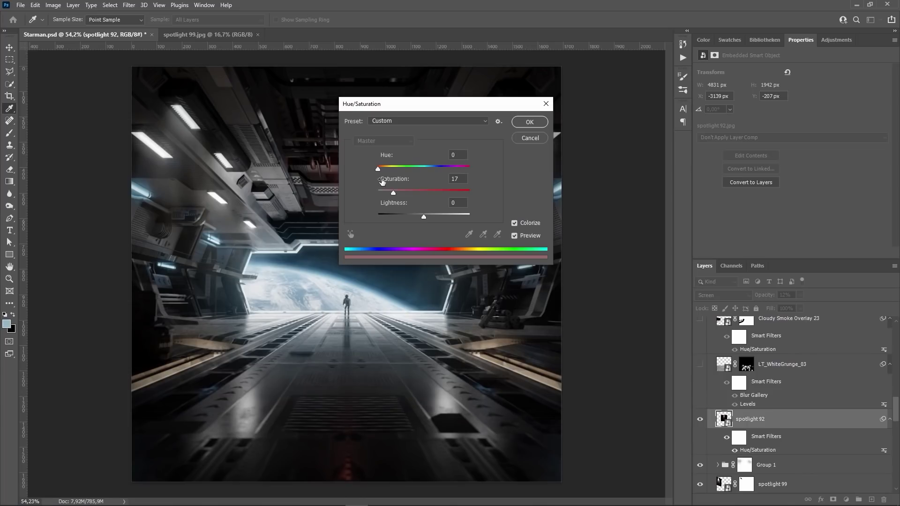
{"action": "left_click_drag", "start_coordinate": [433, 107], "coordinate": [596, 121]}
{"action": "left_click_drag", "start_coordinate": [555, 207], "coordinate": [658, 185]}
{"action": "left_click", "coordinate": [692, 135]}
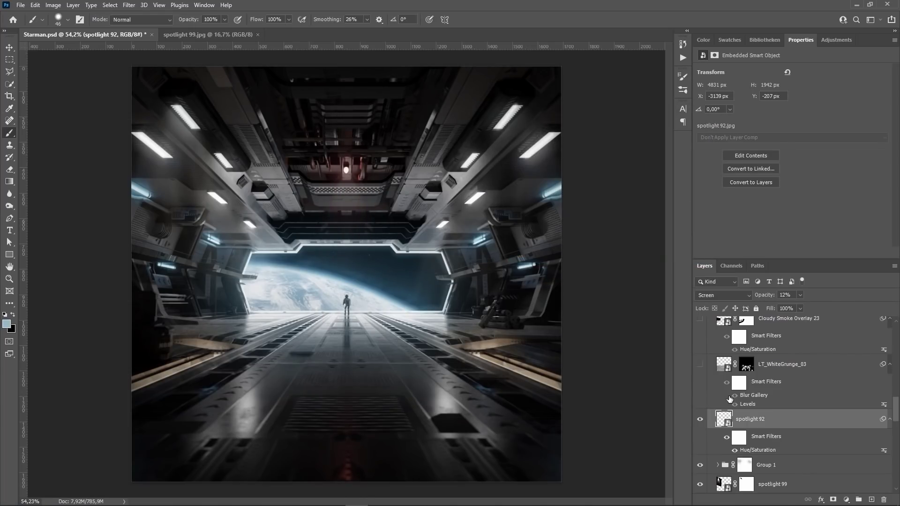
Step: Examine the source texture and transform bounds of the LT_WhiteGrunge_03 layer above spotlight 92, and turn the layer on
{"action": "double_click", "coordinate": [723, 365]}
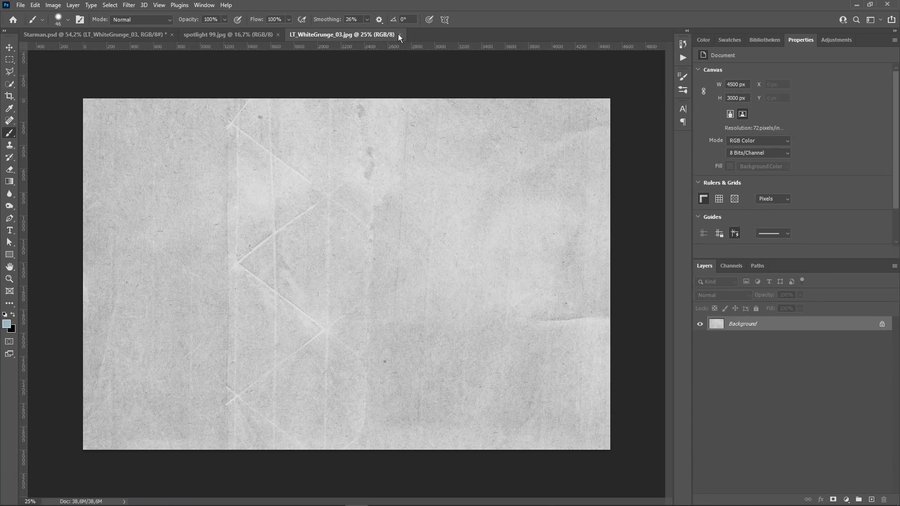
{"action": "left_click", "coordinate": [400, 35]}
{"action": "key", "text": "ctrl+t"}
{"action": "key", "text": "Escape"}
{"action": "left_click", "coordinate": [700, 449]}
{"action": "left_click", "coordinate": [700, 449]}
{"action": "scroll", "coordinate": [698, 375], "scroll_direction": "down", "scroll_amount": 1}
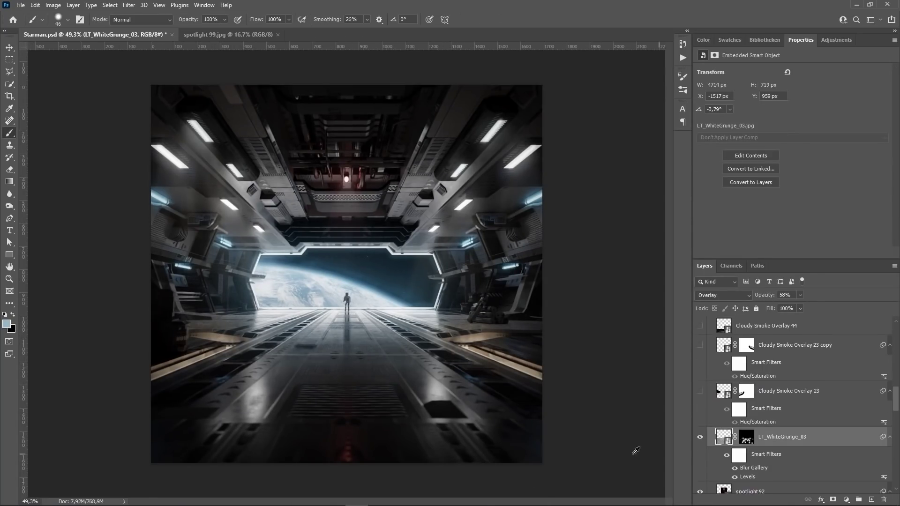
Step: Check the Overlay blend mode of the floor's LT_WhiteGrunge_03 layer, view its mask on its own and inspect the floor texture
{"action": "left_click", "coordinate": [710, 295]}
{"action": "left_click", "coordinate": [711, 370]}
{"action": "left_click", "coordinate": [748, 441]}
{"action": "left_click", "coordinate": [748, 441], "text": "alt"}
{"action": "left_click", "coordinate": [749, 440], "text": "alt"}
{"action": "scroll", "coordinate": [300, 378], "scroll_direction": "up", "scroll_amount": 5, "text": "alt"}
{"action": "scroll", "coordinate": [469, 305], "scroll_direction": "down", "scroll_amount": 2, "text": "alt"}
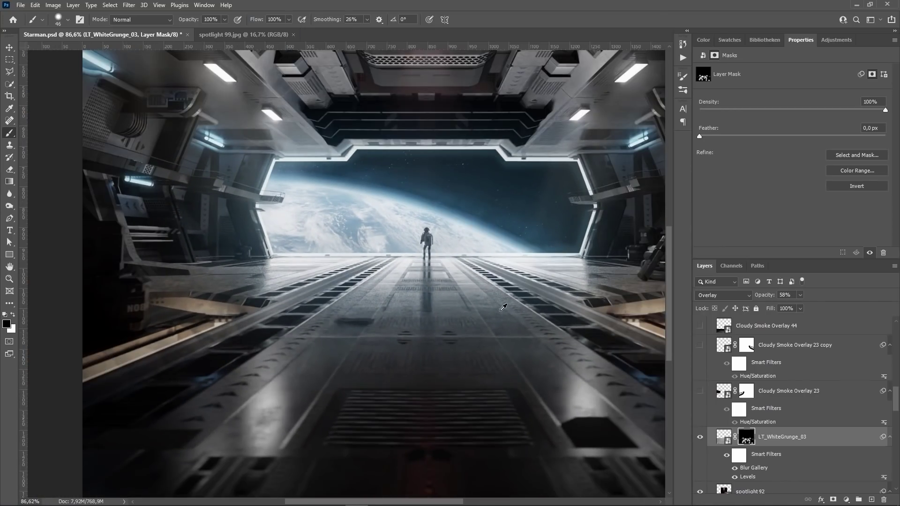
Step: Inspect the floor grunge layer's Tilt-Shift blur and try different black input and white output levels in its Levels smart filter
{"action": "double_click", "coordinate": [752, 468]}
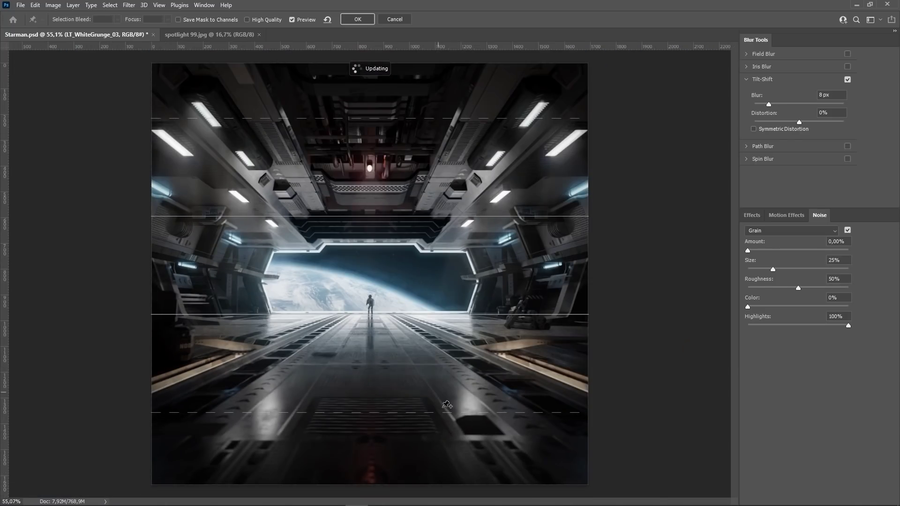
{"action": "left_click", "coordinate": [394, 19]}
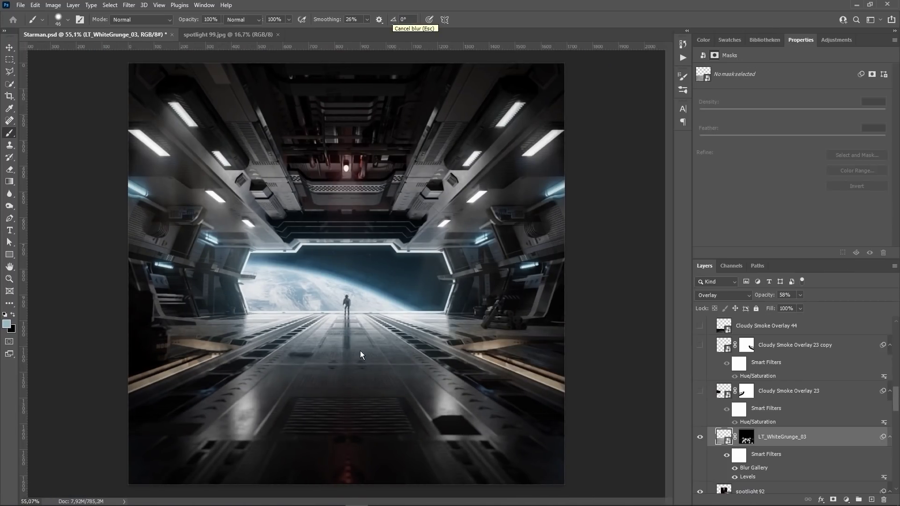
{"action": "double_click", "coordinate": [746, 477]}
{"action": "left_click", "coordinate": [458, 195]}
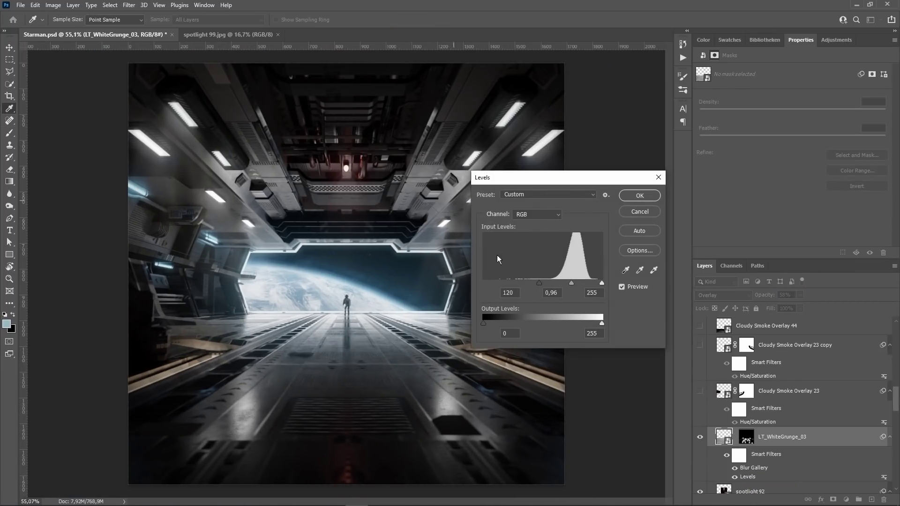
{"action": "mouse_move", "coordinate": [546, 285]}
{"action": "left_mouse_down"}
{"action": "mouse_move", "coordinate": [532, 286]}
{"action": "mouse_move", "coordinate": [542, 287]}
{"action": "left_mouse_up"}
{"action": "mouse_move", "coordinate": [602, 323]}
{"action": "left_mouse_down"}
{"action": "mouse_move", "coordinate": [578, 321]}
{"action": "mouse_move", "coordinate": [589, 321]}
{"action": "left_mouse_up"}
{"action": "left_click", "coordinate": [637, 212]}
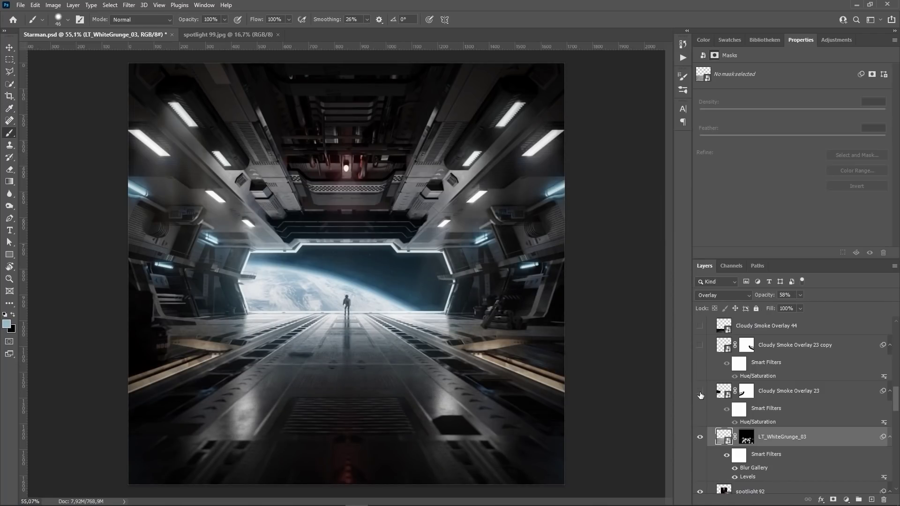
Step: Turn on and select the second LT_WhiteGrunge_03 layer below Layer 19, and compare the walls and ceiling with and without its texture
{"action": "left_click", "coordinate": [701, 393]}
{"action": "left_click", "coordinate": [699, 393]}
{"action": "scroll", "coordinate": [778, 436], "scroll_direction": "up", "scroll_amount": 5}
{"action": "left_click", "coordinate": [700, 355]}
{"action": "left_click", "coordinate": [775, 354]}
{"action": "scroll", "coordinate": [239, 192], "scroll_direction": "up", "scroll_amount": 4, "text": "alt"}
{"action": "left_click", "coordinate": [700, 356]}
{"action": "left_click", "coordinate": [700, 356]}
{"action": "left_click", "coordinate": [700, 357]}
{"action": "left_click", "coordinate": [699, 358]}
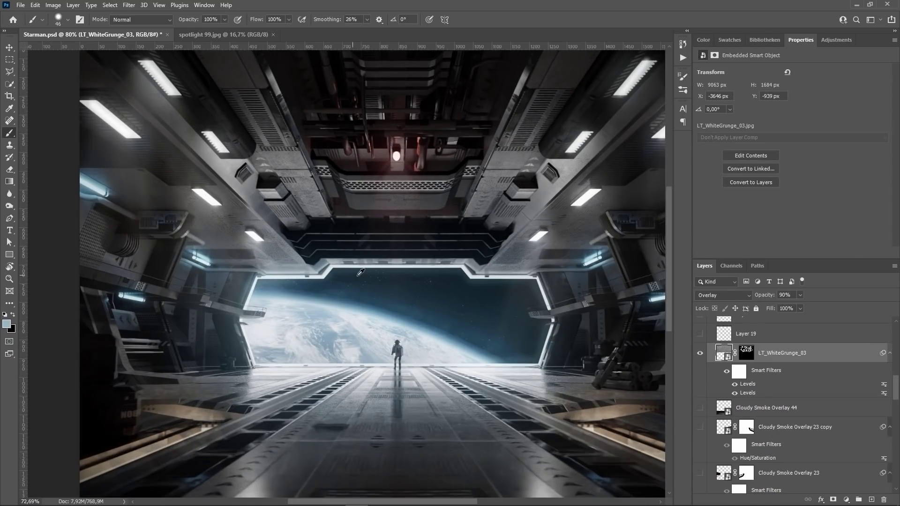
Step: Turn on the Cloudy Smoke Overlay 23 layer and examine its smoke along the side of the floor
{"action": "scroll", "coordinate": [361, 272], "scroll_direction": "down", "scroll_amount": 6, "text": "alt"}
{"action": "scroll", "coordinate": [809, 414], "scroll_direction": "down", "scroll_amount": 1}
{"action": "scroll", "coordinate": [779, 412], "scroll_direction": "up", "scroll_amount": 2}
{"action": "scroll", "coordinate": [722, 407], "scroll_direction": "down", "scroll_amount": 3}
{"action": "scroll", "coordinate": [714, 407], "scroll_direction": "down", "scroll_amount": 1}
{"action": "left_click", "coordinate": [700, 418]}
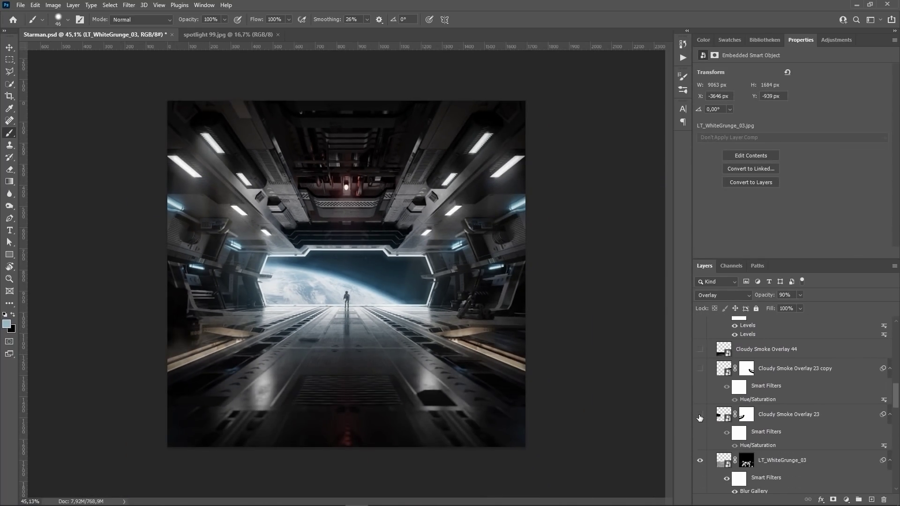
{"action": "scroll", "coordinate": [220, 359], "scroll_direction": "up", "scroll_amount": 10, "text": "alt"}
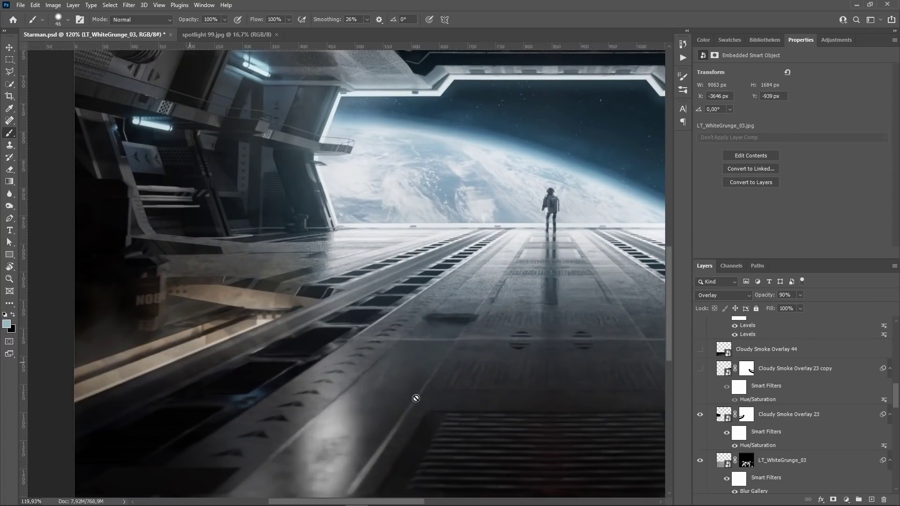
Step: Try the Normal blend mode at 100% opacity on Cloudy Smoke Overlay 23, undo it, and compare the image with and without the layer
{"action": "left_click", "coordinate": [767, 418]}
{"action": "left_click", "coordinate": [713, 294]}
{"action": "left_click", "coordinate": [709, 251]}
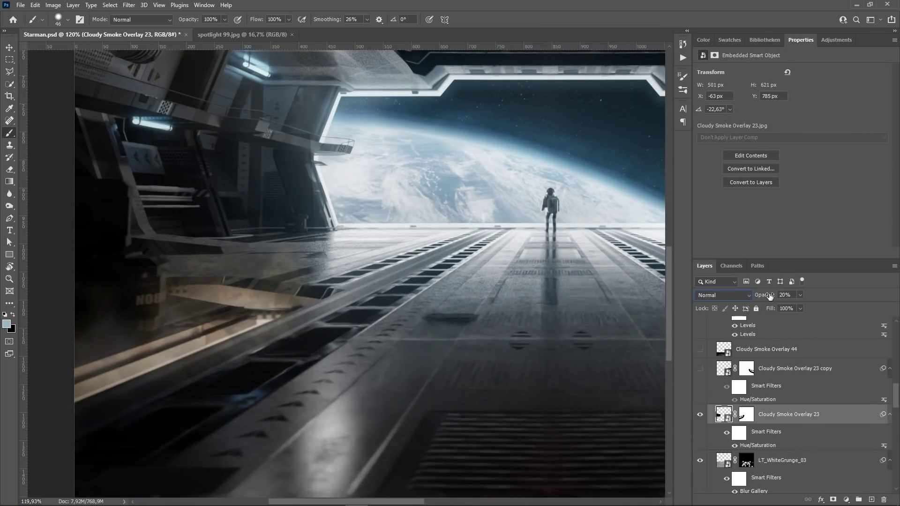
{"action": "left_click_drag", "start_coordinate": [771, 297], "coordinate": [898, 297]}
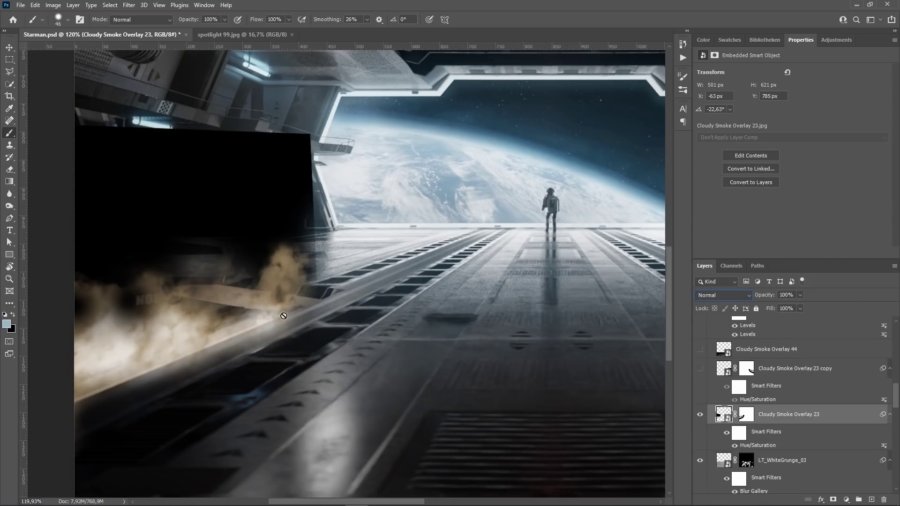
{"action": "key", "text": "ctrl+z"}
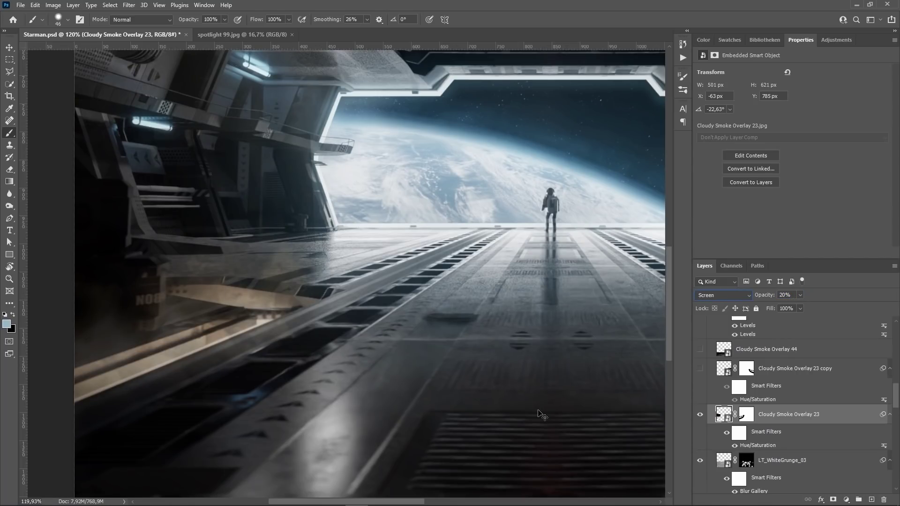
{"action": "left_click", "coordinate": [700, 415]}
{"action": "left_click", "coordinate": [700, 415]}
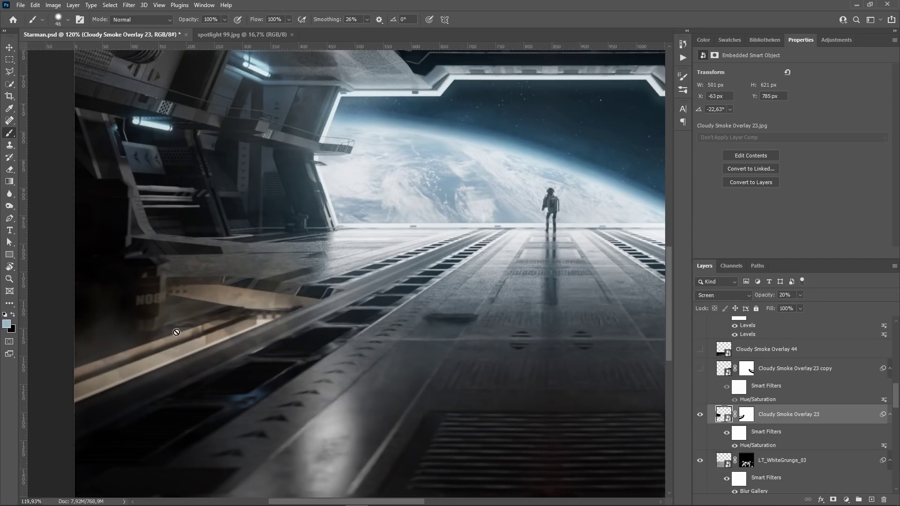
Step: Turn on the Cloudy Smoke Overlay 23 copy layer with the whole image in view, and select it
{"action": "key", "text": "ctrl+0"}
{"action": "left_click", "coordinate": [702, 369]}
{"action": "left_click", "coordinate": [702, 369]}
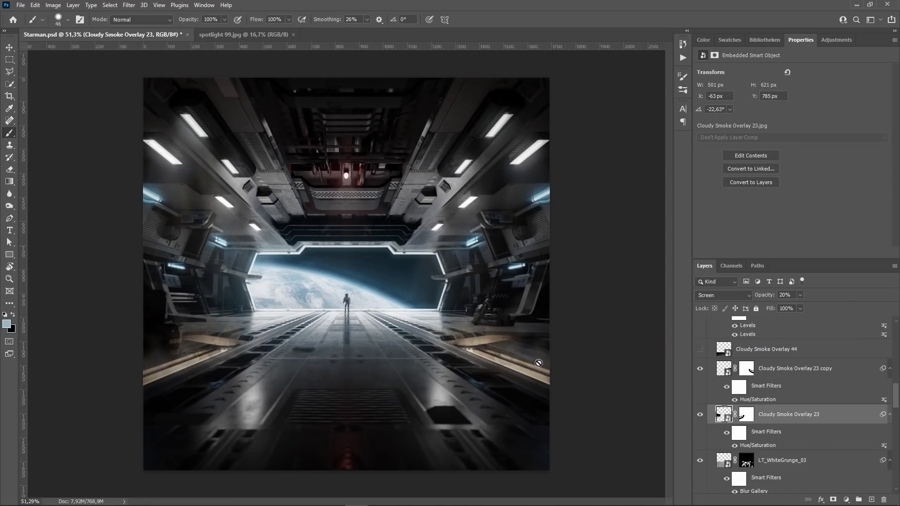
{"action": "left_click", "coordinate": [783, 371]}
Step: Try a different hue in the Hue/Saturation smart filter of Cloudy Smoke Overlay 23 copy
{"action": "double_click", "coordinate": [750, 399]}
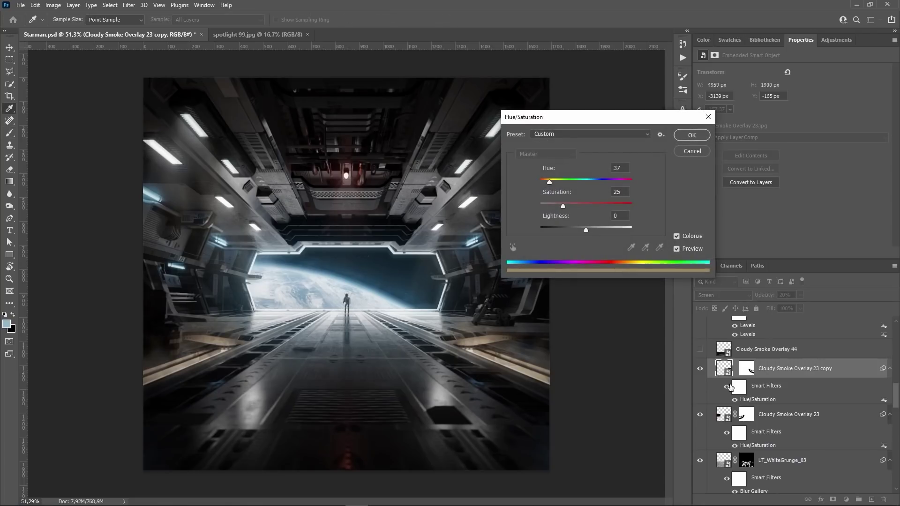
{"action": "left_click_drag", "start_coordinate": [549, 182], "coordinate": [591, 190]}
{"action": "key", "text": "Escape"}
Step: Turn on the Cloudy Smoke Overlay 44 layer and select it
{"action": "scroll", "coordinate": [763, 420], "scroll_direction": "down", "scroll_amount": 3}
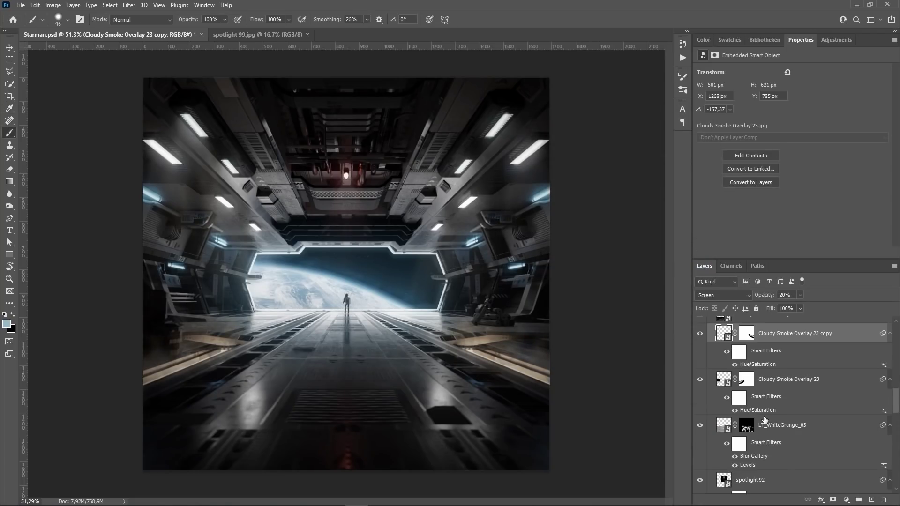
{"action": "scroll", "coordinate": [762, 420], "scroll_direction": "up", "scroll_amount": 4}
{"action": "left_click", "coordinate": [700, 363]}
{"action": "left_click", "coordinate": [756, 361]}
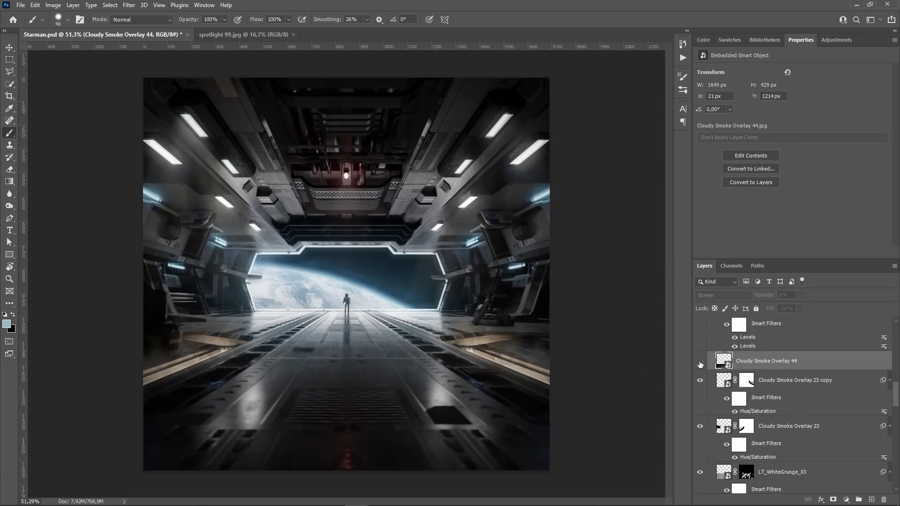
Step: Compare the image with and without Layer 19 several times, and select the layer
{"action": "scroll", "coordinate": [748, 423], "scroll_direction": "up", "scroll_amount": 2}
{"action": "scroll", "coordinate": [747, 423], "scroll_direction": "up", "scroll_amount": 3}
{"action": "left_click", "coordinate": [700, 380]}
{"action": "left_click", "coordinate": [701, 380]}
{"action": "left_click", "coordinate": [700, 380]}
{"action": "left_click", "coordinate": [700, 379]}
{"action": "left_click", "coordinate": [700, 380]}
{"action": "left_click", "coordinate": [700, 380]}
{"action": "left_click", "coordinate": [700, 381]}
{"action": "left_click", "coordinate": [700, 380]}
{"action": "left_click", "coordinate": [768, 382]}
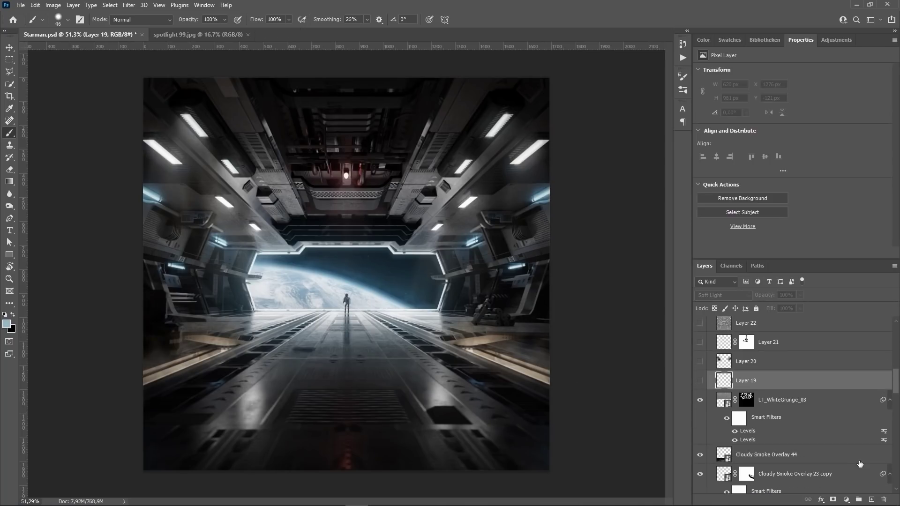
Step: Add a new Soft Light layer above Layer 19 and prepare a larger soft brush with white paint
{"action": "left_click", "coordinate": [871, 500]}
{"action": "right_click_drag", "start_coordinate": [287, 307], "coordinate": [306, 218], "text": "alt"}
{"action": "key", "text": "d"}
{"action": "key", "text": "x"}
{"action": "left_click", "coordinate": [707, 296]}
{"action": "left_click", "coordinate": [718, 373]}
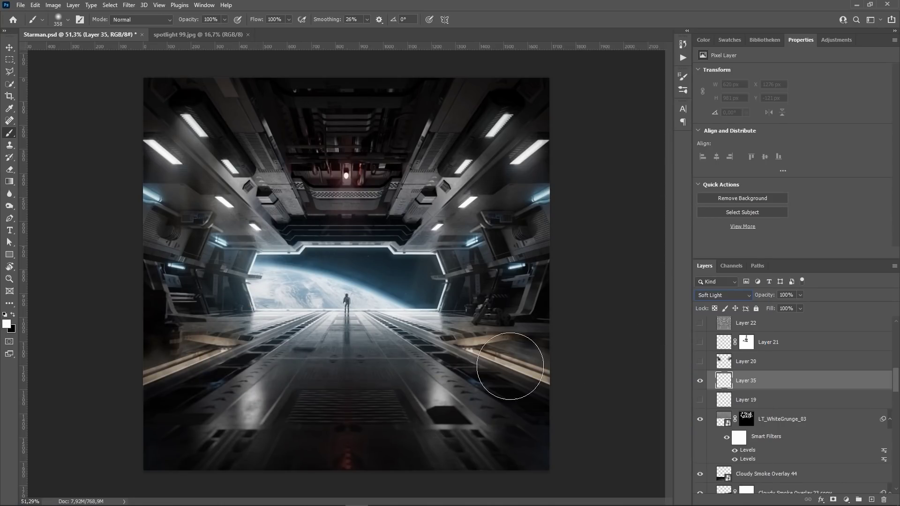
Step: Paint soft white highlights over both side walls and the ceiling on the new Soft Light layer
{"action": "left_click", "coordinate": [217, 275]}
{"action": "left_click", "coordinate": [470, 281]}
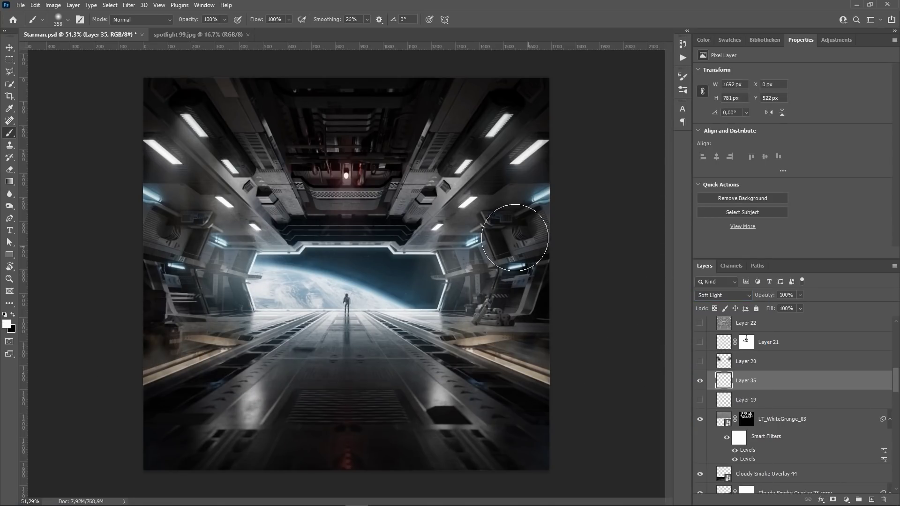
{"action": "left_click", "coordinate": [515, 234]}
{"action": "left_click", "coordinate": [485, 171]}
{"action": "left_click_drag", "start_coordinate": [765, 296], "coordinate": [724, 290]}
Step: Paint black shading over the side walls on the new Soft Light layer, and delete that layer
{"action": "key", "text": "x"}
{"action": "left_click", "coordinate": [497, 319]}
{"action": "left_click", "coordinate": [542, 229]}
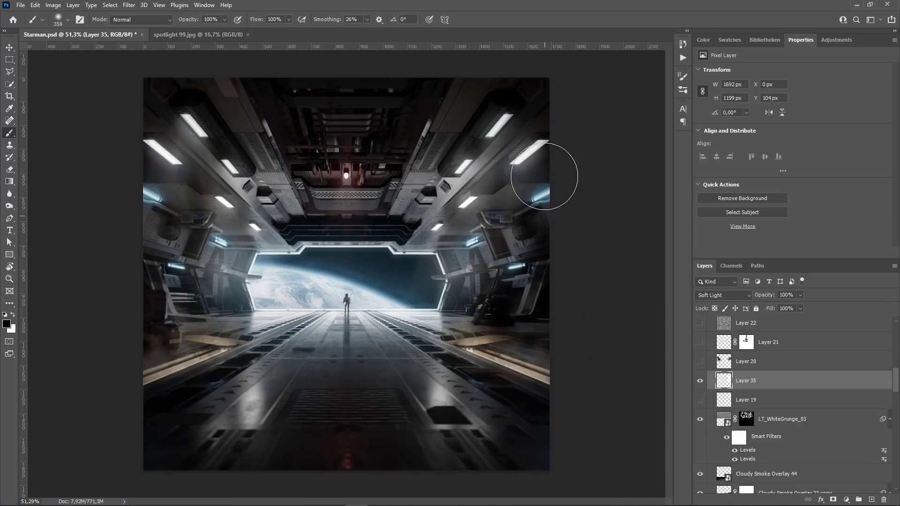
{"action": "left_click", "coordinate": [529, 168]}
{"action": "left_click", "coordinate": [207, 293]}
{"action": "left_click", "coordinate": [182, 352]}
{"action": "key", "text": "Delete"}
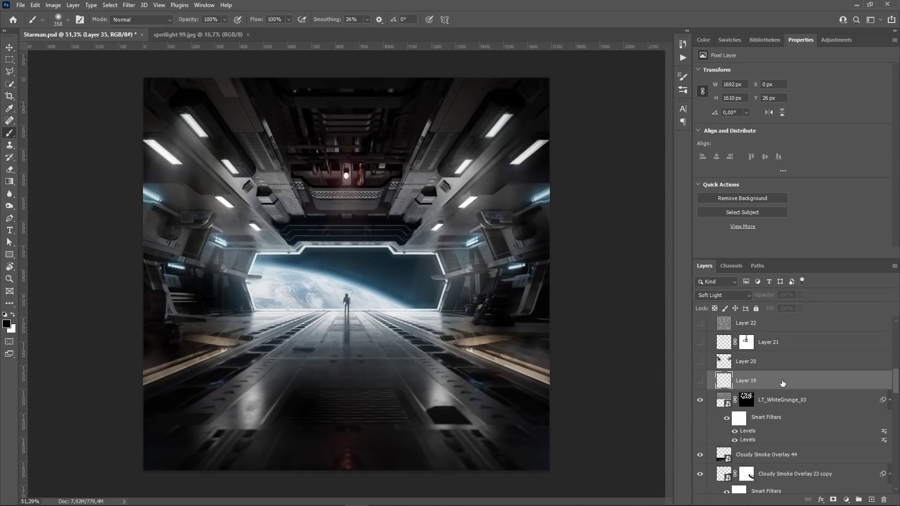
Step: Turn on Layer 19 and Layer 20, comparing the image with and without Layer 20, and select Layer 20
{"action": "left_click", "coordinate": [698, 381]}
{"action": "left_click", "coordinate": [700, 362]}
{"action": "left_click", "coordinate": [699, 362]}
{"action": "left_click", "coordinate": [700, 362]}
{"action": "left_click", "coordinate": [745, 362]}
{"action": "left_click", "coordinate": [700, 361]}
{"action": "left_click", "coordinate": [700, 361]}
Step: Turn on Layer 21 and select it, with a closer view of the hangar opening
{"action": "scroll", "coordinate": [806, 402], "scroll_direction": "up", "scroll_amount": 1}
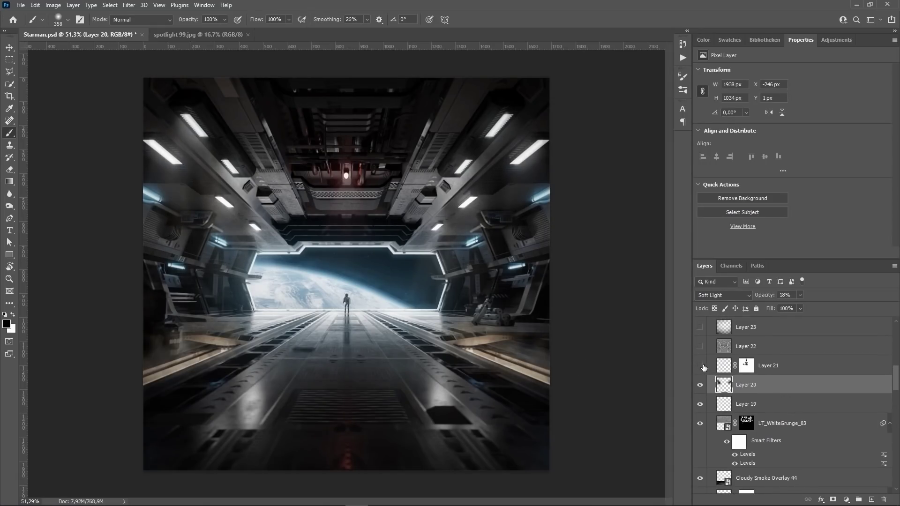
{"action": "left_click", "coordinate": [702, 367]}
{"action": "left_click", "coordinate": [702, 367]}
{"action": "left_click", "coordinate": [703, 368]}
{"action": "left_click", "coordinate": [769, 367]}
{"action": "scroll", "coordinate": [324, 248], "scroll_direction": "up", "scroll_amount": 4, "text": "alt"}
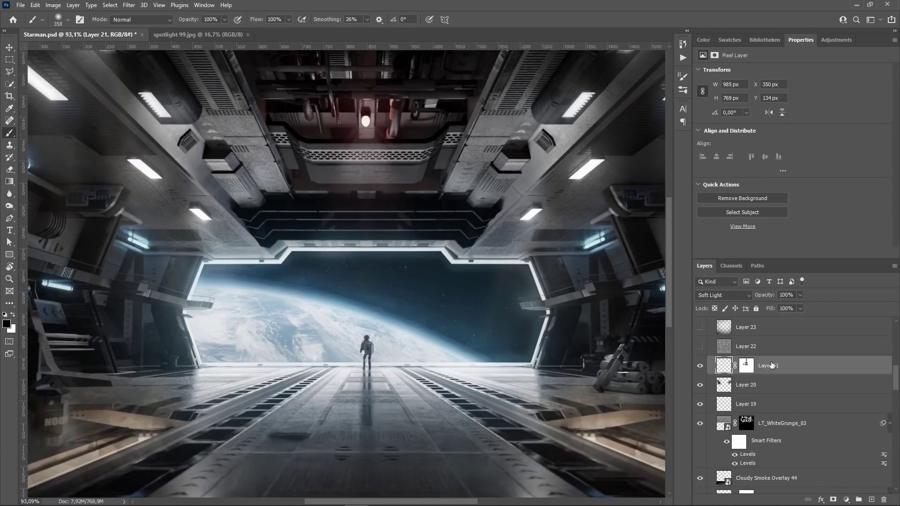
Step: Compare the image with and without Layer 21 several times
{"action": "left_click", "coordinate": [703, 366]}
{"action": "left_click", "coordinate": [703, 366]}
{"action": "left_click", "coordinate": [703, 366]}
{"action": "left_click", "coordinate": [703, 367]}
{"action": "left_click", "coordinate": [703, 367]}
{"action": "left_click", "coordinate": [703, 367]}
{"action": "scroll", "coordinate": [411, 378], "scroll_direction": "down", "scroll_amount": 3, "text": "alt"}
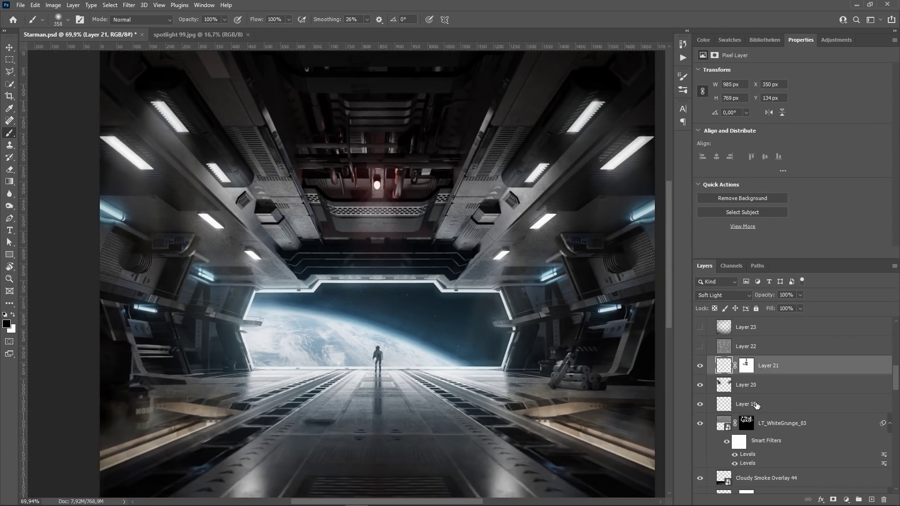
Step: Select Layers 19 to 21 and compare the image with and without their painted light and shadow
{"action": "left_click", "coordinate": [758, 406], "text": "shift"}
{"action": "left_click", "coordinate": [702, 365]}
{"action": "left_click", "coordinate": [702, 365]}
{"action": "left_click", "coordinate": [702, 366]}
{"action": "left_click", "coordinate": [702, 366]}
{"action": "mouse_move", "coordinate": [702, 367]}
{"action": "left_mouse_down"}
{"action": "mouse_move", "coordinate": [701, 403]}
{"action": "mouse_move", "coordinate": [700, 369]}
{"action": "left_mouse_up"}
{"action": "scroll", "coordinate": [497, 406], "scroll_direction": "down", "scroll_amount": 3, "text": "alt"}
Step: Select Layer 22 and compare the image with and without it
{"action": "scroll", "coordinate": [759, 388], "scroll_direction": "up", "scroll_amount": 1}
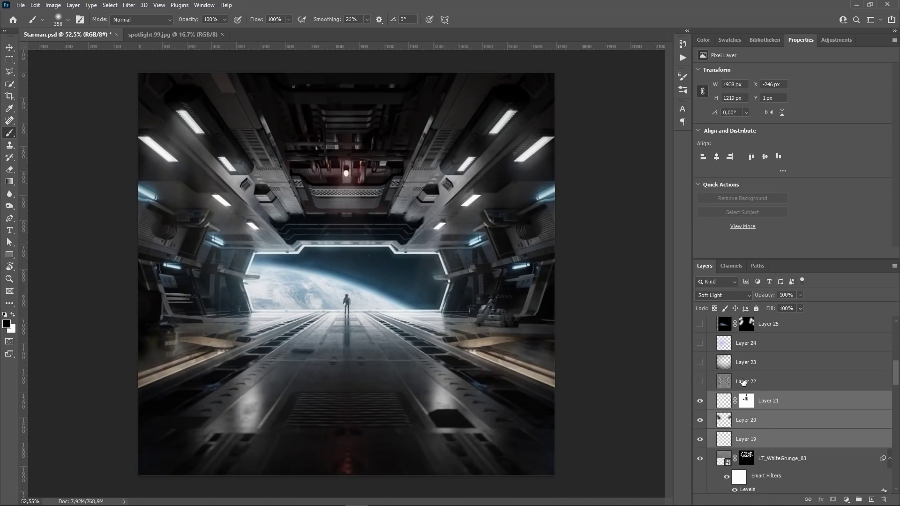
{"action": "left_click", "coordinate": [744, 382]}
{"action": "left_click", "coordinate": [698, 380]}
{"action": "left_click", "coordinate": [698, 381]}
Step: Add a new layer above Layer 21 and stamp all visible layers into it
{"action": "left_click", "coordinate": [792, 402]}
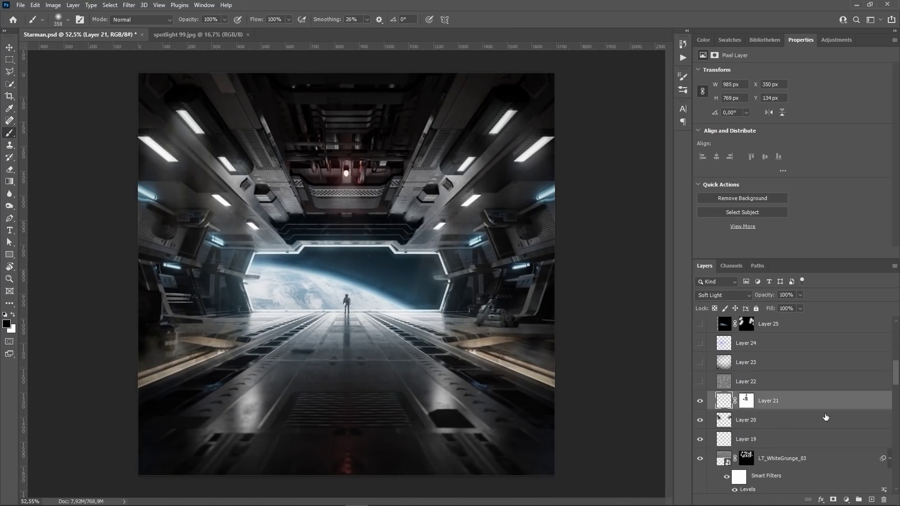
{"action": "left_click", "coordinate": [871, 500]}
{"action": "key", "text": "ctrl+shift+alt+e"}
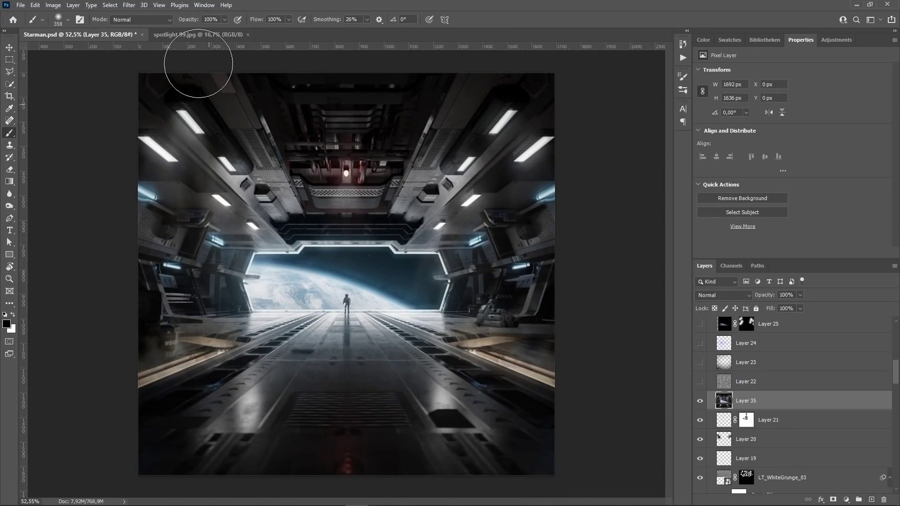
Step: Apply a High Pass filter to the stamped layer, trying different radius values
{"action": "left_click", "coordinate": [129, 5]}
{"action": "mouse_move", "coordinate": [140, 205]}
{"action": "left_click", "coordinate": [264, 214]}
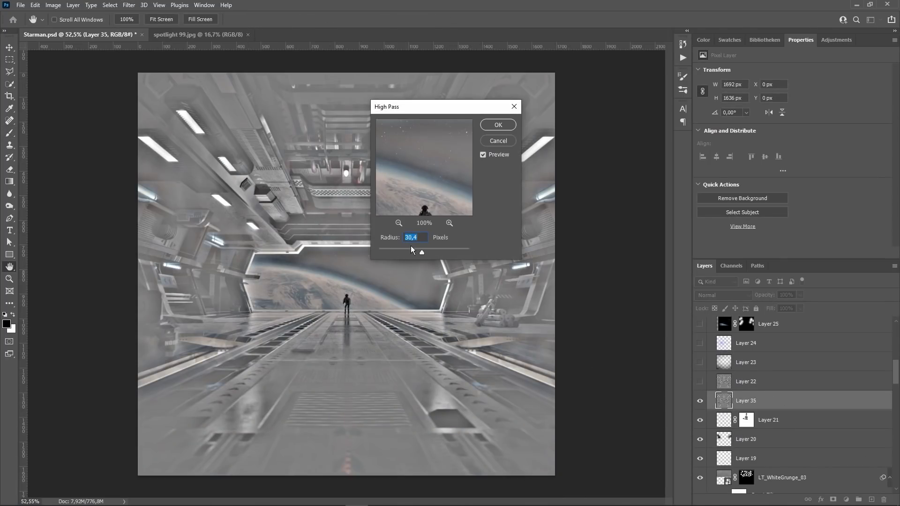
{"action": "left_click", "coordinate": [383, 250]}
{"action": "left_click_drag", "start_coordinate": [446, 251], "coordinate": [416, 250]}
{"action": "left_click", "coordinate": [511, 129]}
Step: Set the High Pass layer to Soft Light at 83% opacity
{"action": "left_click", "coordinate": [722, 294]}
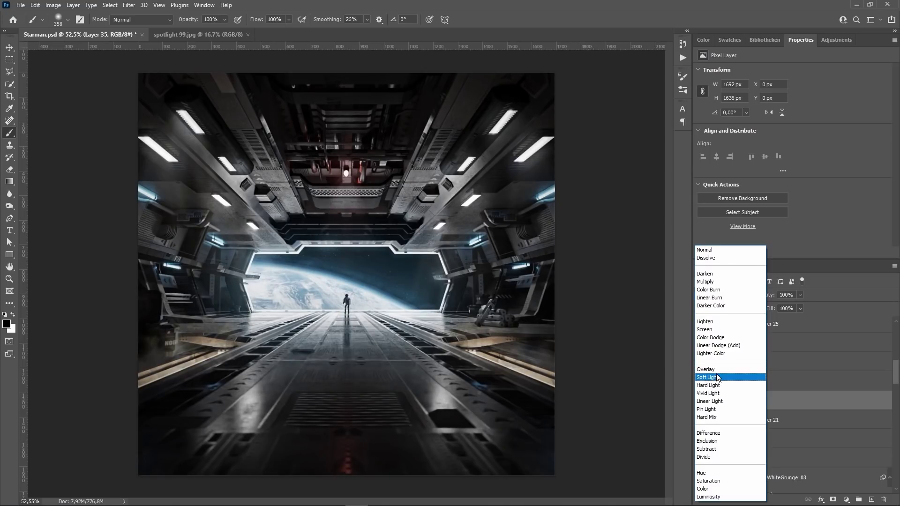
{"action": "left_click", "coordinate": [718, 378]}
{"action": "left_click_drag", "start_coordinate": [772, 296], "coordinate": [666, 306]}
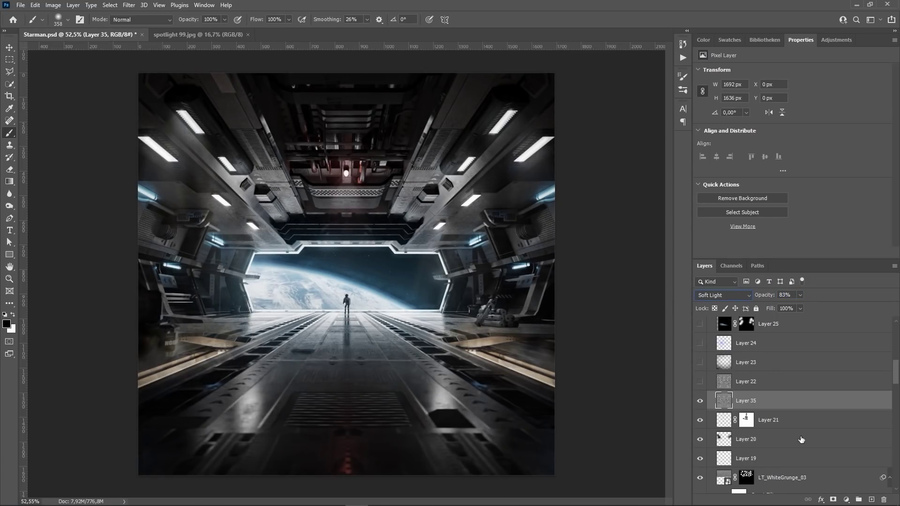
Step: Add a black mask to the High Pass layer and paint the sharpening back in around the hangar centre with white
{"action": "left_click", "coordinate": [833, 500]}
{"action": "key", "text": "ctrl+i"}
{"action": "right_click_drag", "start_coordinate": [317, 348], "coordinate": [340, 356], "text": "alt"}
{"action": "key", "text": "x"}
{"action": "left_click", "coordinate": [324, 347]}
{"action": "left_click", "coordinate": [411, 339]}
{"action": "left_click_drag", "start_coordinate": [450, 336], "coordinate": [300, 262]}
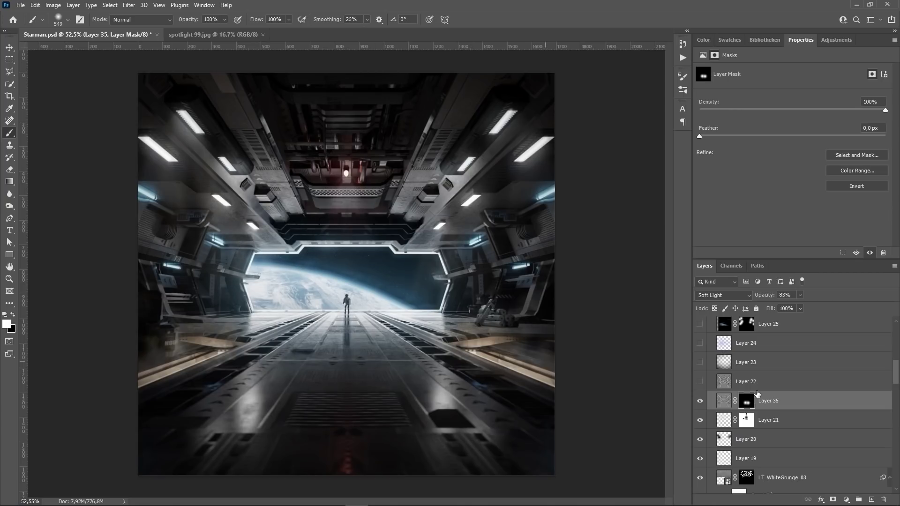
Step: Delete the High Pass demonstration layer and turn on Layer 22
{"action": "left_click", "coordinate": [805, 403]}
{"action": "key", "text": "Delete"}
{"action": "left_click", "coordinate": [699, 381]}
Step: Turn on Layer 23 and Layer 24, comparing the image with and without Layer 24
{"action": "left_click", "coordinate": [746, 364]}
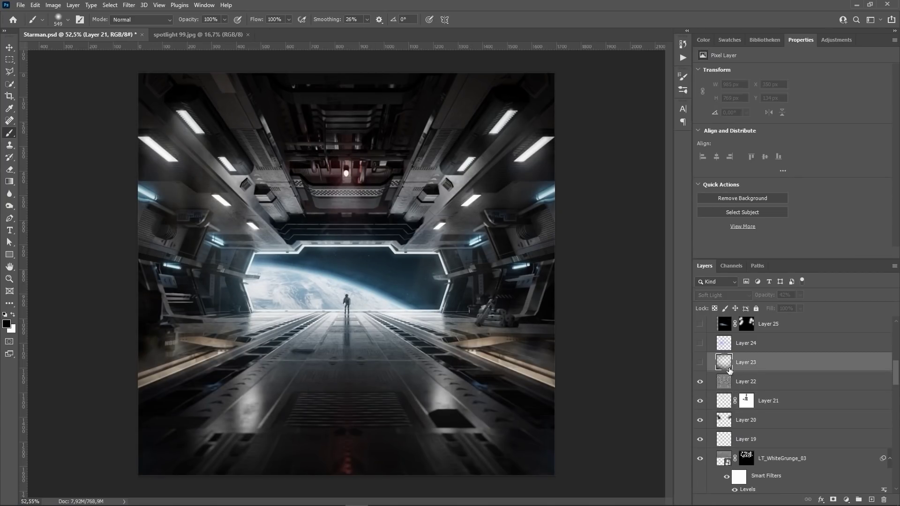
{"action": "left_click", "coordinate": [700, 363]}
{"action": "left_click", "coordinate": [700, 345]}
{"action": "left_click", "coordinate": [700, 347]}
{"action": "left_click", "coordinate": [700, 347]}
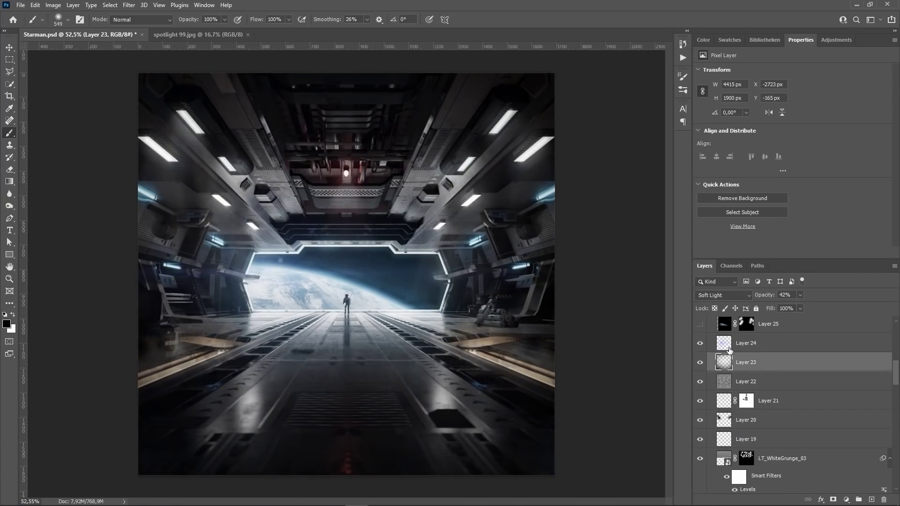
Step: Try Layer 24 in Normal mode at 100% opacity to expose the lens flare
{"action": "left_click", "coordinate": [726, 349]}
{"action": "left_click", "coordinate": [717, 296]}
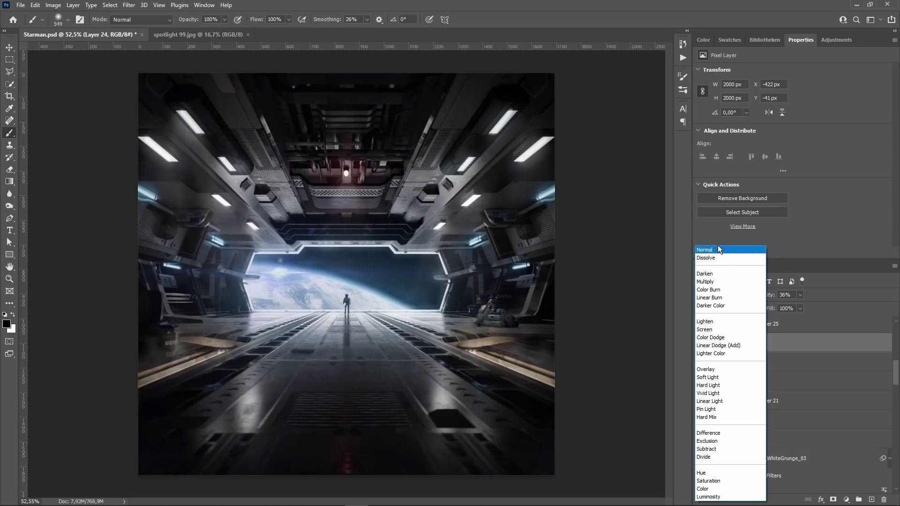
{"action": "left_click", "coordinate": [719, 248]}
{"action": "left_click_drag", "start_coordinate": [768, 297], "coordinate": [849, 297]}
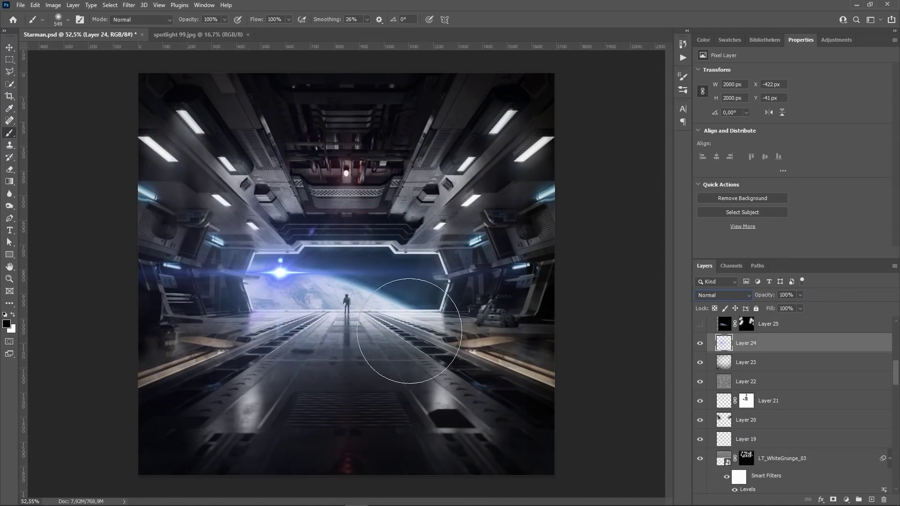
Step: Set Layer 24 to Screen and lower its opacity to 39%
{"action": "scroll", "coordinate": [261, 264], "scroll_direction": "down", "scroll_amount": 1, "text": "alt"}
{"action": "left_click", "coordinate": [733, 296]}
{"action": "left_click", "coordinate": [731, 329]}
{"action": "left_click_drag", "start_coordinate": [767, 298], "coordinate": [730, 298]}
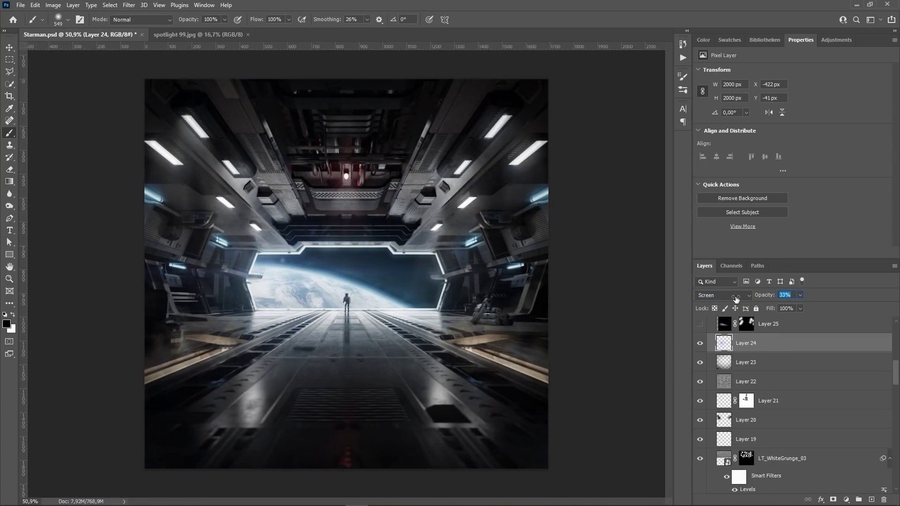
Step: Compare the hangar's side wall lights up close with and without Layer 25, and select the layer
{"action": "scroll", "coordinate": [700, 362], "scroll_direction": "up", "scroll_amount": 2}
{"action": "left_click", "coordinate": [701, 359]}
{"action": "key", "text": "v"}
{"action": "scroll", "coordinate": [511, 259], "scroll_direction": "up", "scroll_amount": 5, "text": "alt"}
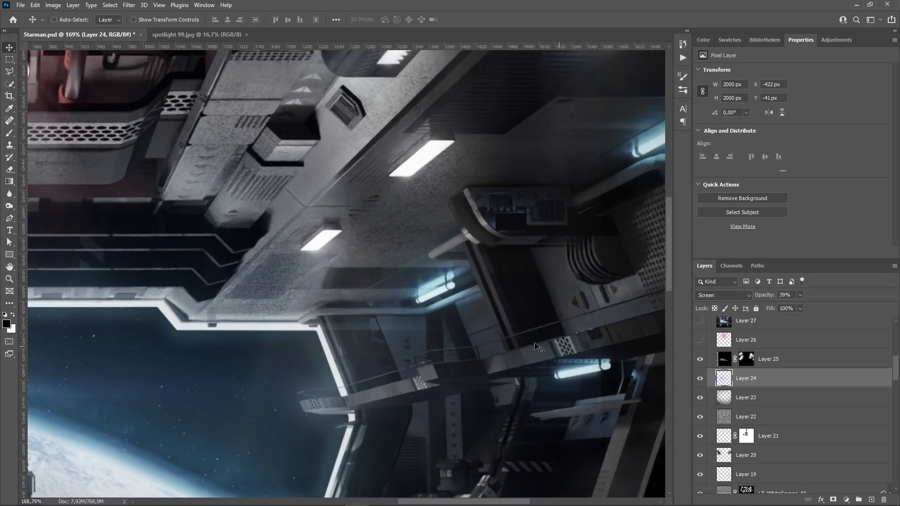
{"action": "scroll", "coordinate": [537, 348], "scroll_direction": "down", "scroll_amount": 2, "text": "ctrl"}
{"action": "left_click", "coordinate": [701, 361]}
{"action": "left_click", "coordinate": [701, 361]}
{"action": "left_click", "coordinate": [796, 361]}
Step: Add a new layer above Layer 25 and stamp the visible image into it
{"action": "scroll", "coordinate": [792, 373], "scroll_direction": "up", "scroll_amount": 2}
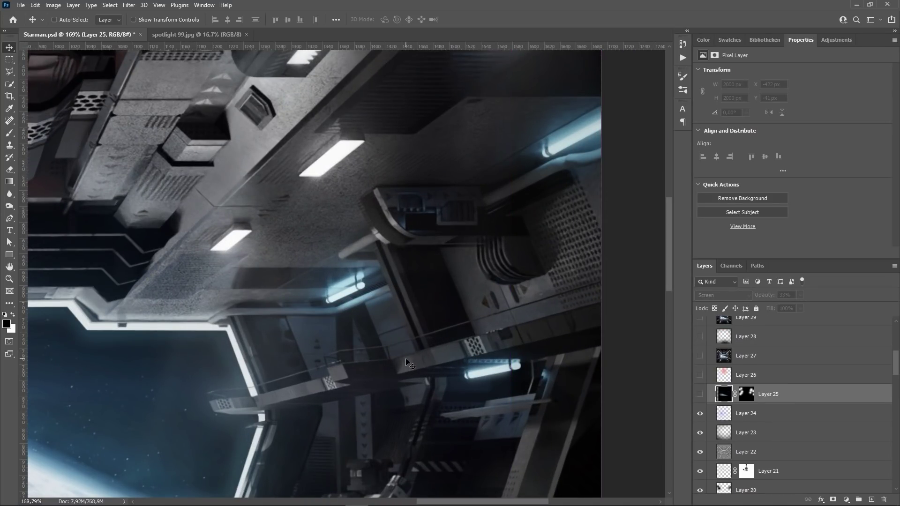
{"action": "scroll", "coordinate": [407, 360], "scroll_direction": "down", "scroll_amount": 4, "text": "alt"}
{"action": "left_click", "coordinate": [872, 499]}
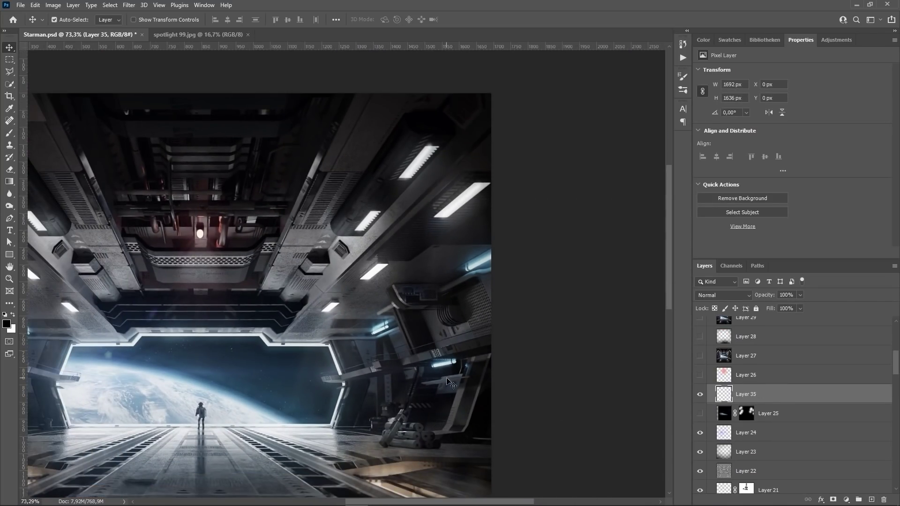
{"action": "scroll", "coordinate": [446, 378], "scroll_direction": "down", "scroll_amount": 2, "text": "alt"}
{"action": "key", "text": "ctrl+alt+shift+e"}
Step: Darken the stamped layer with Levels so that only the brightest lights remain
{"action": "left_click", "coordinate": [129, 5]}
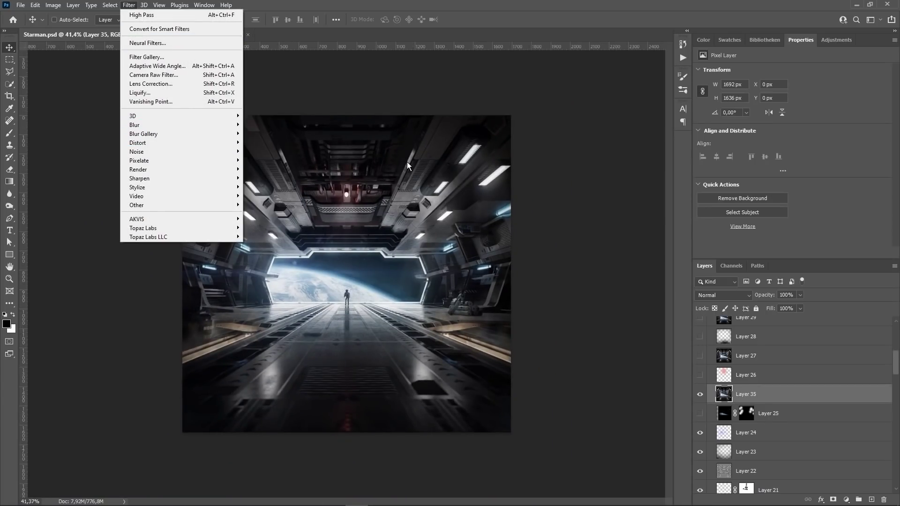
{"action": "left_click", "coordinate": [396, 160]}
{"action": "key", "text": "ctrl+l"}
{"action": "left_click_drag", "start_coordinate": [605, 193], "coordinate": [643, 197]}
{"action": "key", "text": "Return"}
Step: Apply a Motion Blur at angle 0 with a distance of 288 pixels and set the layer to Screen
{"action": "left_click", "coordinate": [129, 5]}
{"action": "mouse_move", "coordinate": [130, 125]}
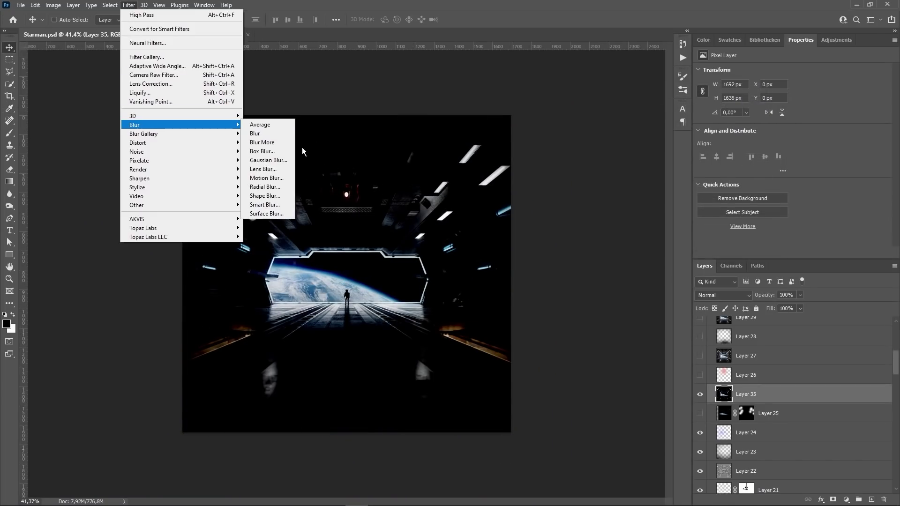
{"action": "left_click", "coordinate": [267, 178]}
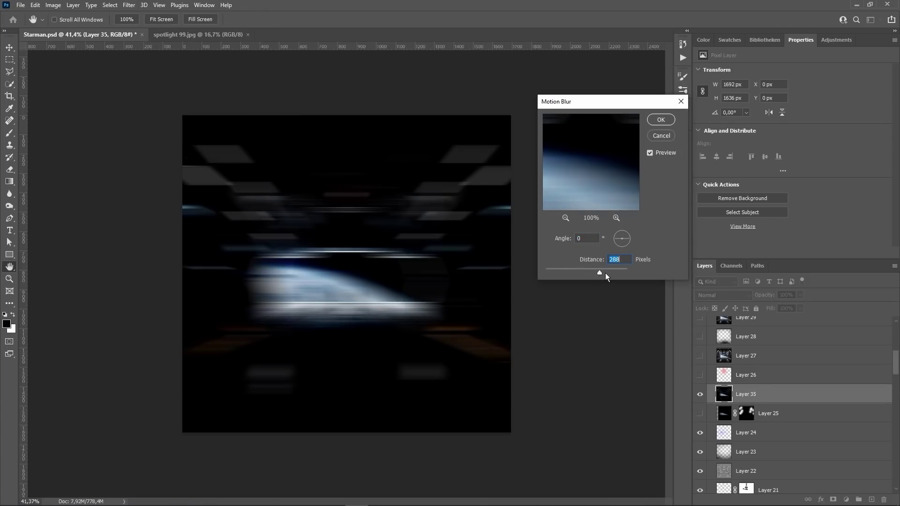
{"action": "key", "text": "Return"}
{"action": "left_click", "coordinate": [722, 295]}
{"action": "left_click", "coordinate": [721, 330]}
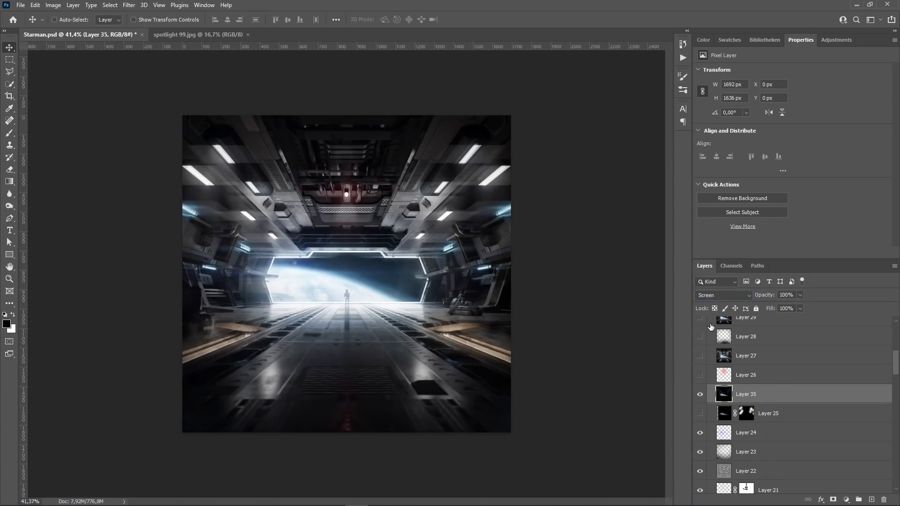
Step: Hide the blurred layer behind a black mask, paint the light streaks back near the side lamps, and set opacity to 66%
{"action": "left_click", "coordinate": [833, 499], "text": "alt"}
{"action": "scroll", "coordinate": [347, 274], "scroll_direction": "up", "scroll_amount": 5, "text": "alt"}
{"action": "left_click", "coordinate": [10, 134]}
{"action": "right_click_drag", "start_coordinate": [141, 186], "coordinate": [103, 195], "text": "alt"}
{"action": "mouse_move", "coordinate": [203, 236]}
{"action": "left_mouse_down"}
{"action": "mouse_move", "coordinate": [155, 235]}
{"action": "mouse_move", "coordinate": [106, 192]}
{"action": "left_mouse_up"}
{"action": "mouse_move", "coordinate": [114, 132]}
{"action": "left_mouse_down"}
{"action": "mouse_move", "coordinate": [215, 146]}
{"action": "mouse_move", "coordinate": [245, 98]}
{"action": "left_mouse_up"}
{"action": "left_click_drag", "start_coordinate": [502, 135], "coordinate": [614, 176]}
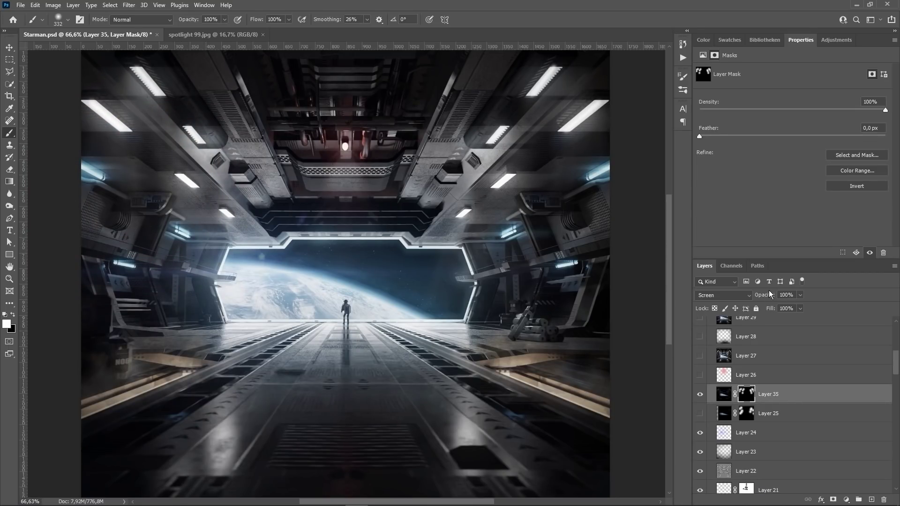
{"action": "left_click_drag", "start_coordinate": [729, 293], "coordinate": [735, 292]}
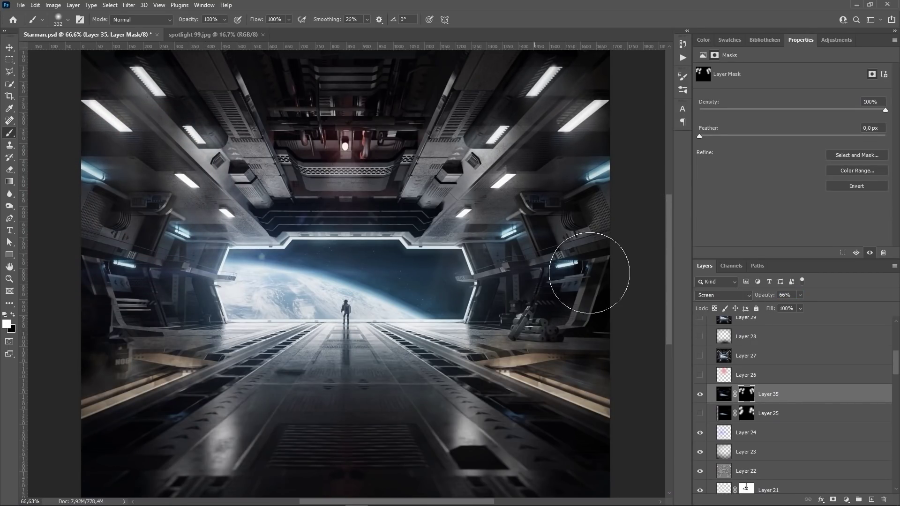
Step: Delete the motion-blurred demonstration layer and turn on Layer 25
{"action": "left_click", "coordinate": [776, 397]}
{"action": "key", "text": "Delete"}
{"action": "left_click", "coordinate": [699, 394]}
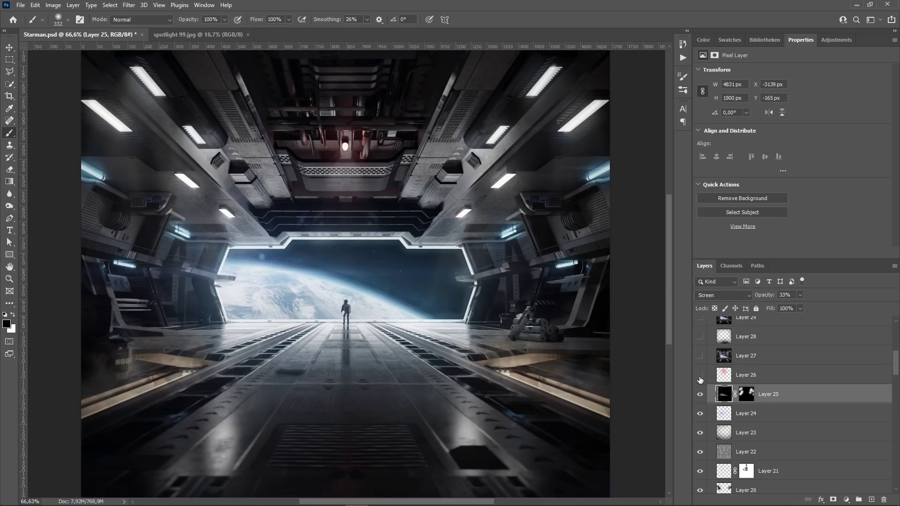
Step: Turn on Layers 26, 27, 28 and 29
{"action": "scroll", "coordinate": [703, 378], "scroll_direction": "up", "scroll_amount": 3}
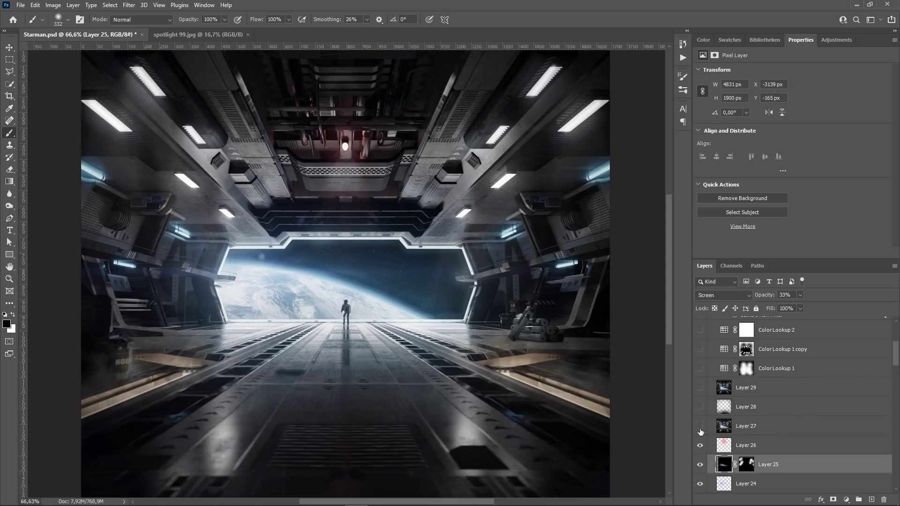
{"action": "left_click", "coordinate": [697, 409]}
{"action": "left_click", "coordinate": [697, 410]}
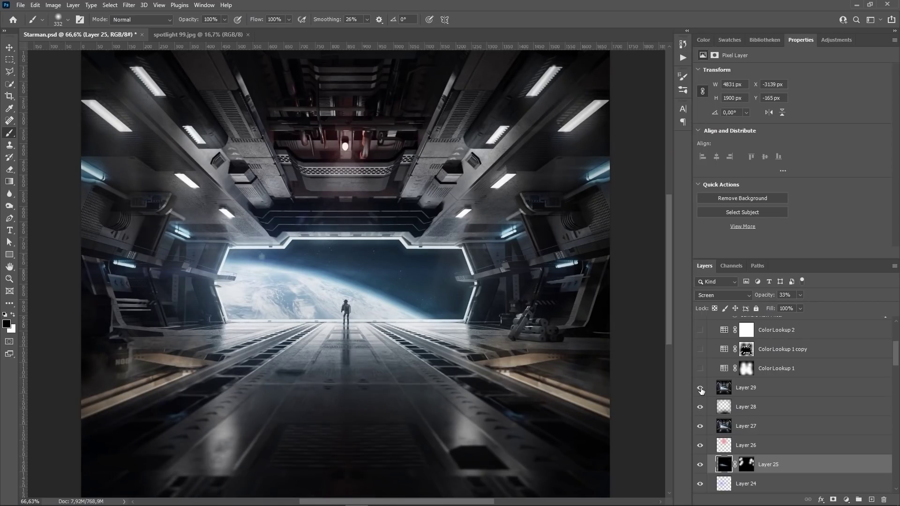
{"action": "left_click", "coordinate": [701, 389]}
Step: Turn on the Color Lookup 1 adjustment and temporarily disable its mask
{"action": "scroll", "coordinate": [702, 370], "scroll_direction": "down", "scroll_amount": 1, "text": "alt"}
{"action": "left_click", "coordinate": [728, 369]}
{"action": "left_click", "coordinate": [729, 370]}
{"action": "left_click", "coordinate": [745, 369], "text": "shift"}
Step: Show Color Lookup 1 with the filmstock_50.3dl LUT at 100% opacity, and compare the image with and without it
{"action": "left_click", "coordinate": [724, 369]}
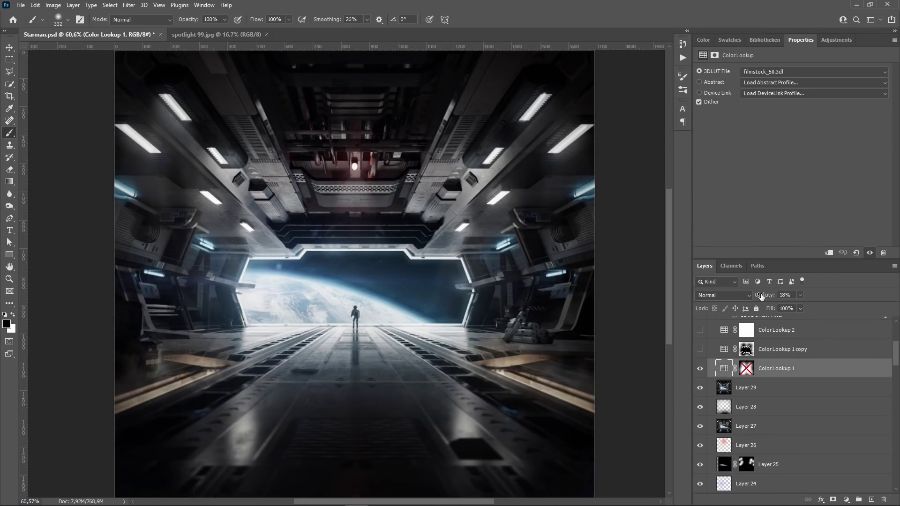
{"action": "left_click_drag", "start_coordinate": [764, 296], "coordinate": [857, 290]}
{"action": "left_click", "coordinate": [769, 73]}
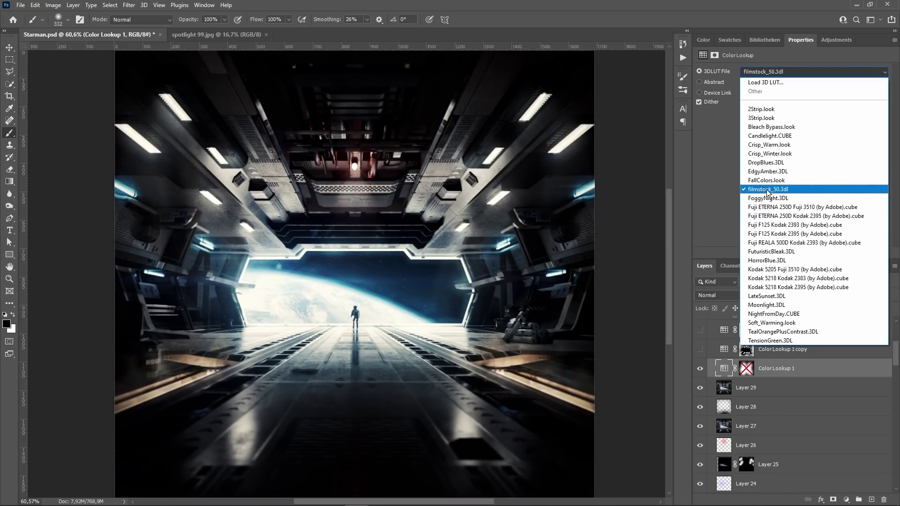
{"action": "left_click", "coordinate": [765, 191]}
{"action": "left_click", "coordinate": [699, 369]}
{"action": "left_click", "coordinate": [699, 368]}
Step: Set the opacity of Color Lookup 1 to 18% and re-enable its mask
{"action": "left_click_drag", "start_coordinate": [795, 295], "coordinate": [748, 293]}
{"action": "type", "text": "18"}
{"action": "key", "text": "Return"}
{"action": "left_click", "coordinate": [745, 375]}
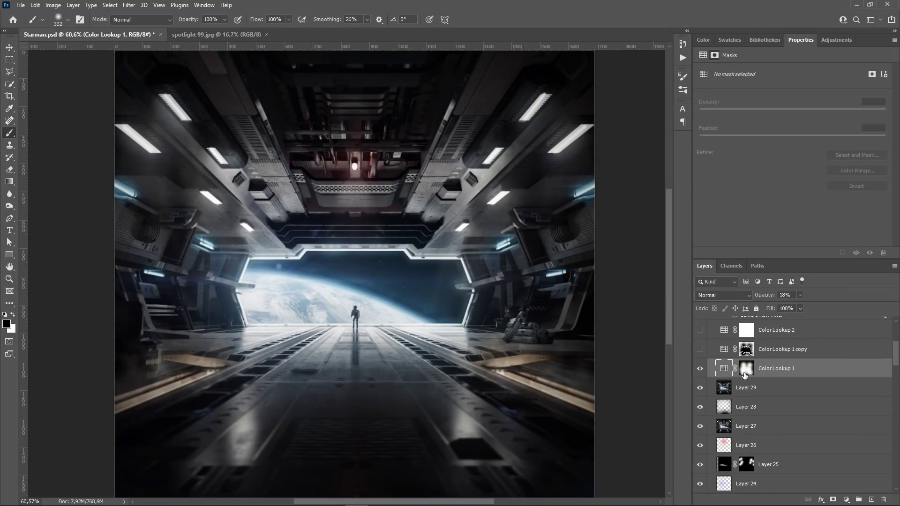
{"action": "scroll", "coordinate": [751, 385], "scroll_direction": "up", "scroll_amount": 1}
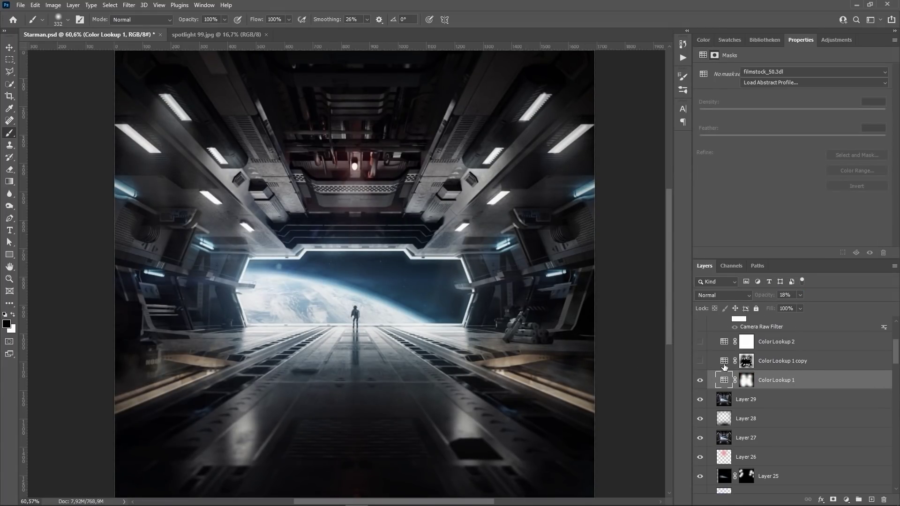
Step: Turn on the Color Lookup 1 copy adjustment and compare the image with and without it
{"action": "left_click", "coordinate": [747, 361]}
{"action": "left_click", "coordinate": [700, 361]}
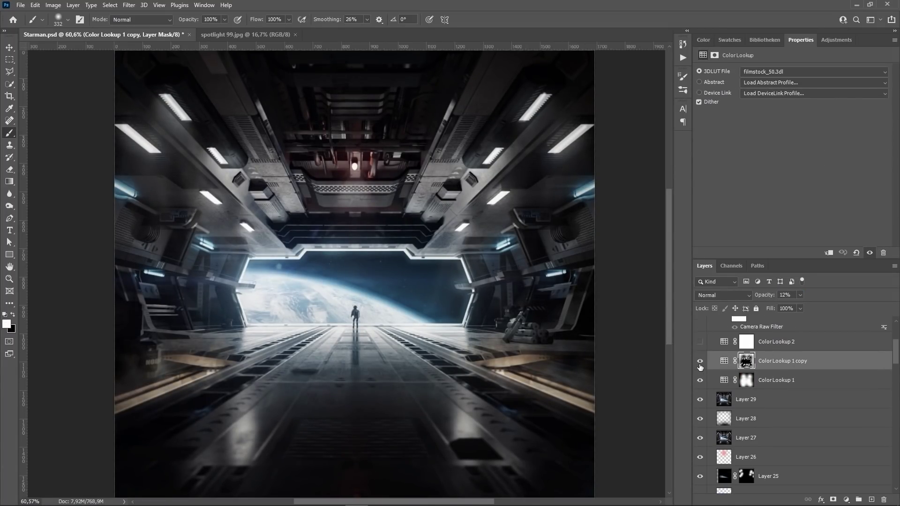
{"action": "left_click", "coordinate": [699, 361]}
{"action": "left_click", "coordinate": [698, 361]}
Step: Turn on Color Lookup 2 with the Fuji ETERNA 250D Fuji 3510 LUT and the Color blend mode
{"action": "scroll", "coordinate": [751, 449], "scroll_direction": "up", "scroll_amount": 3}
{"action": "left_click", "coordinate": [725, 457], "text": "shift"}
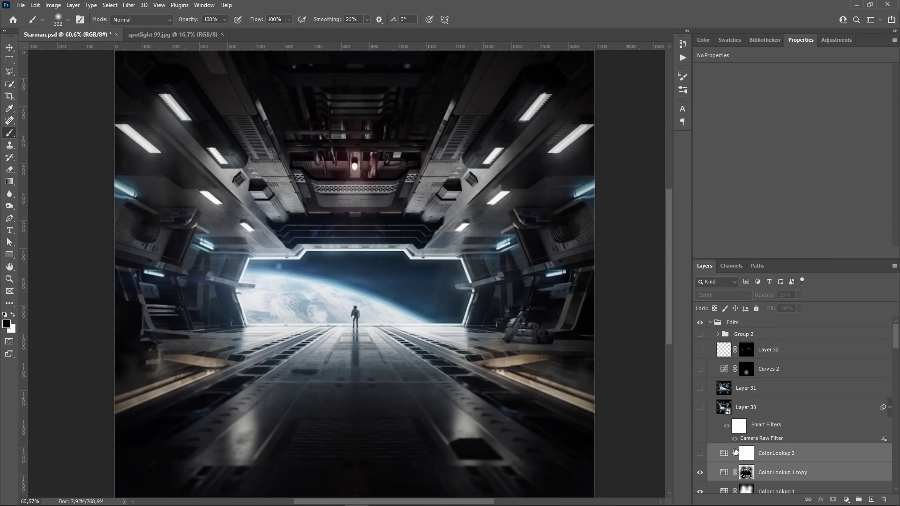
{"action": "left_click", "coordinate": [727, 473]}
{"action": "left_click", "coordinate": [725, 457], "text": "shift"}
{"action": "left_click", "coordinate": [725, 456]}
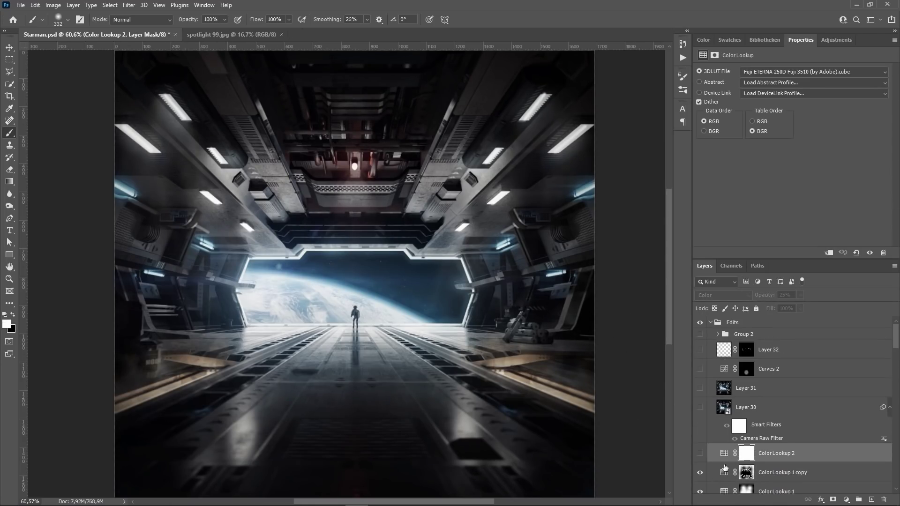
{"action": "left_click", "coordinate": [765, 73]}
{"action": "left_click", "coordinate": [755, 208]}
{"action": "left_click", "coordinate": [703, 456]}
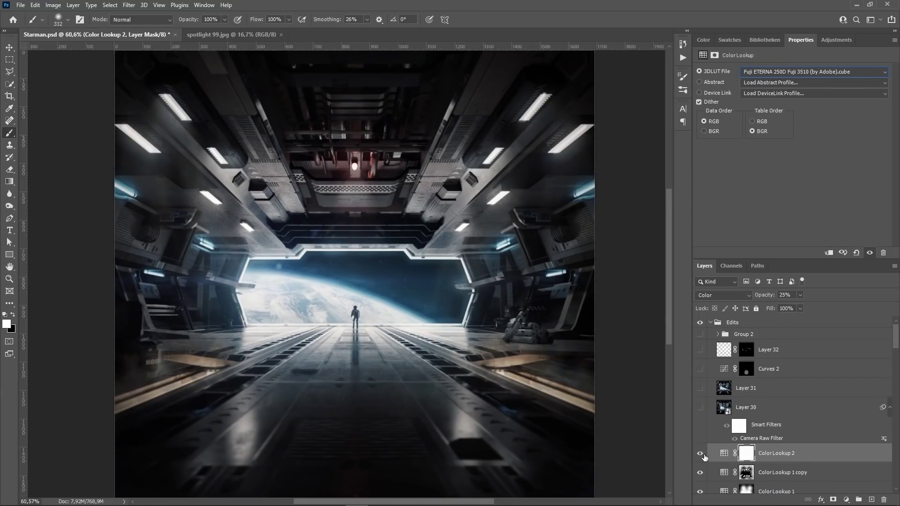
{"action": "left_click", "coordinate": [721, 296]}
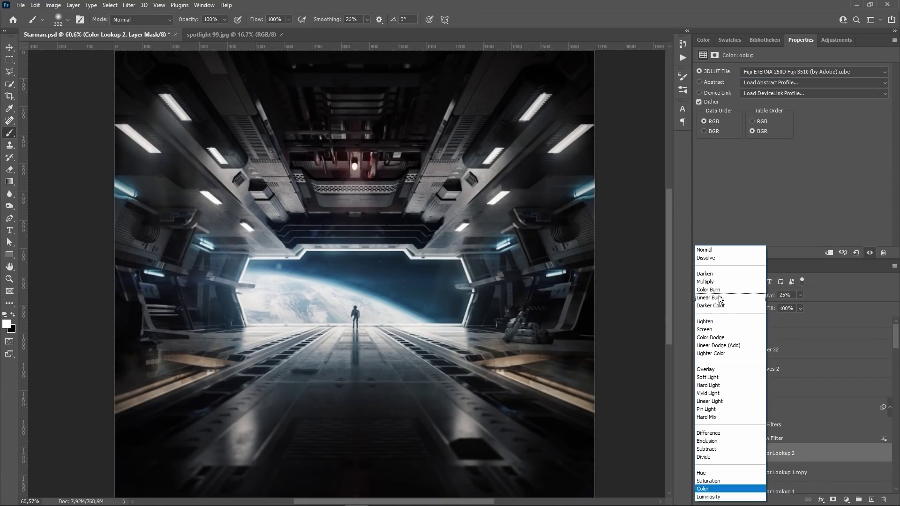
{"action": "left_click", "coordinate": [715, 489]}
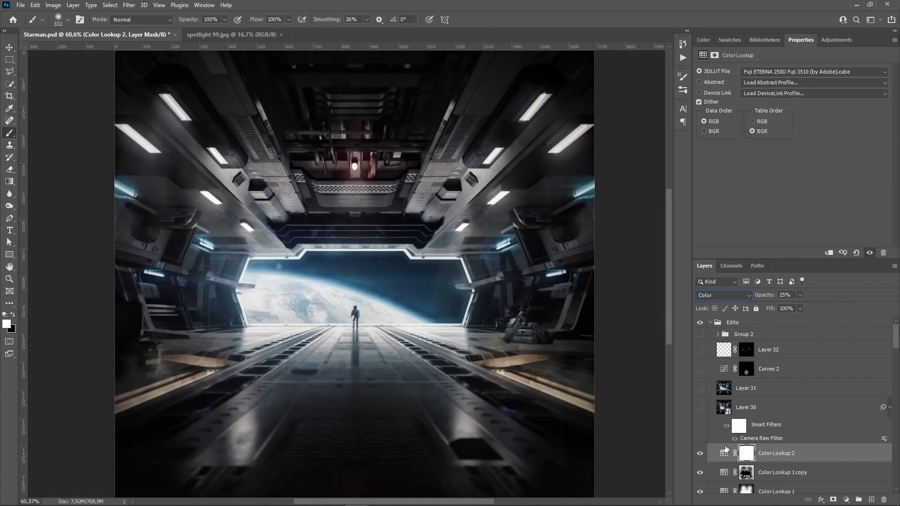
Step: Turn on Layer 30 and compare the image with and without it
{"action": "left_click", "coordinate": [754, 412]}
{"action": "left_click", "coordinate": [699, 408]}
{"action": "left_click", "coordinate": [699, 409]}
{"action": "left_click", "coordinate": [699, 409]}
{"action": "left_click", "coordinate": [699, 409]}
{"action": "left_click", "coordinate": [700, 409]}
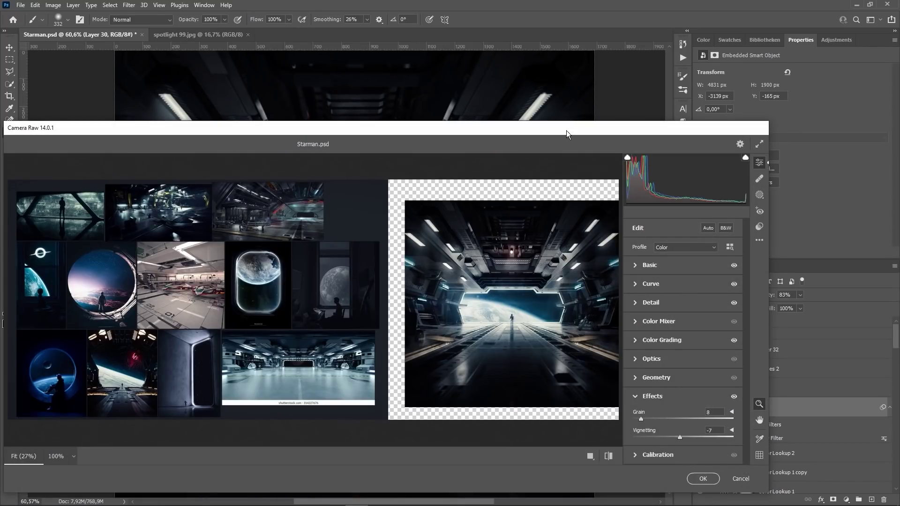
Step: In Layer 30's Camera Raw Filter, set Contrast to +13, Highlights to +1, Clarity to -9 and Dehaze to +1, and try different Vibrance values
{"action": "left_click_drag", "start_coordinate": [567, 130], "coordinate": [549, 79]}
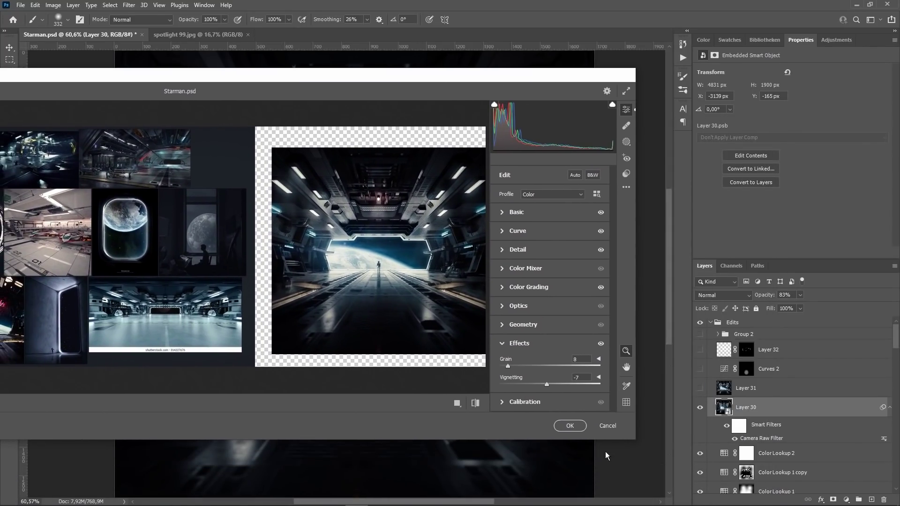
{"action": "left_click_drag", "start_coordinate": [636, 439], "coordinate": [743, 478]}
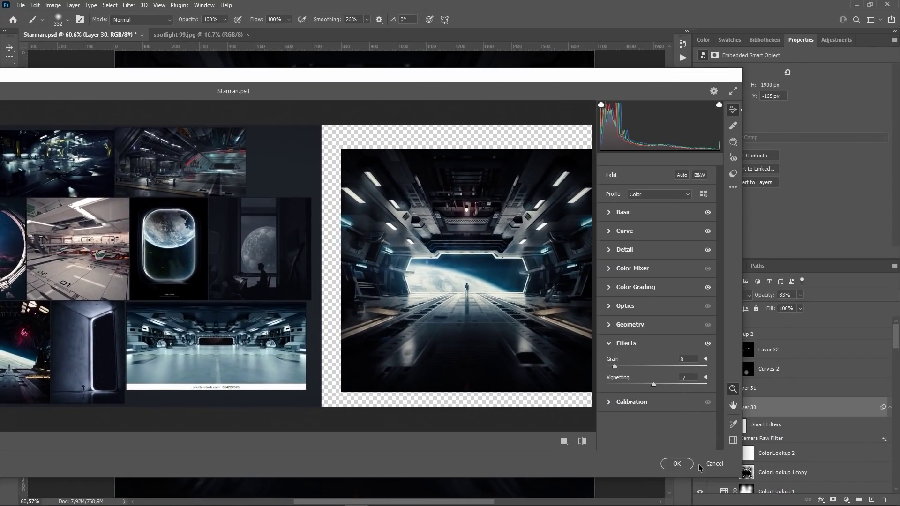
{"action": "left_click", "coordinate": [611, 210]}
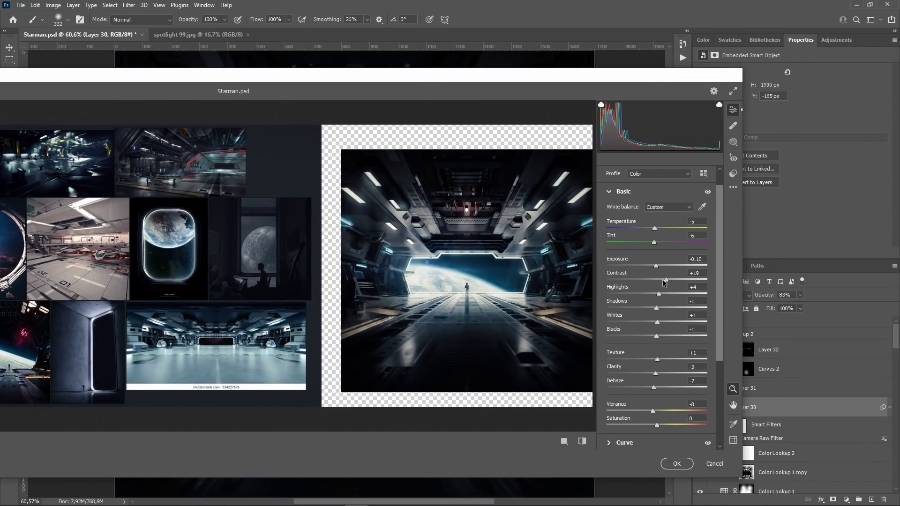
{"action": "mouse_move", "coordinate": [661, 282]}
{"action": "left_mouse_down"}
{"action": "mouse_move", "coordinate": [643, 295]}
{"action": "mouse_move", "coordinate": [657, 296]}
{"action": "left_mouse_up"}
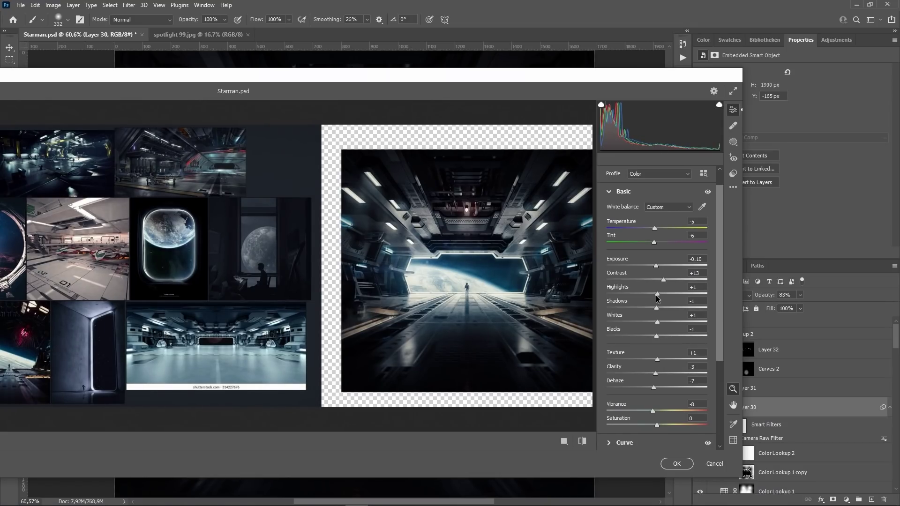
{"action": "left_click_drag", "start_coordinate": [656, 378], "coordinate": [657, 389]}
{"action": "scroll", "coordinate": [651, 368], "scroll_direction": "down", "scroll_amount": 3}
{"action": "left_click_drag", "start_coordinate": [652, 349], "coordinate": [662, 347]}
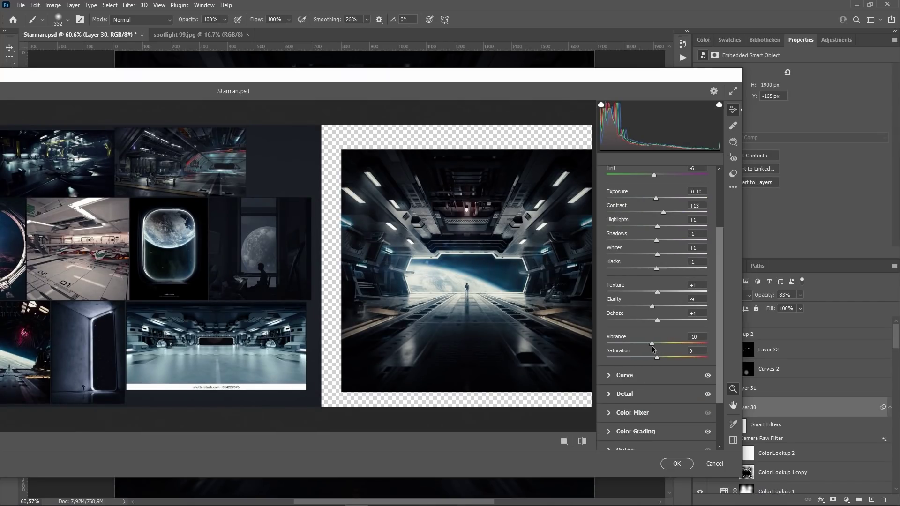
Step: Review the filter's Curve, Color Grading and Effects settings, compare the image without color grading, and leave Camera Raw without applying changes
{"action": "scroll", "coordinate": [637, 364], "scroll_direction": "down", "scroll_amount": 3}
{"action": "left_click", "coordinate": [611, 311]}
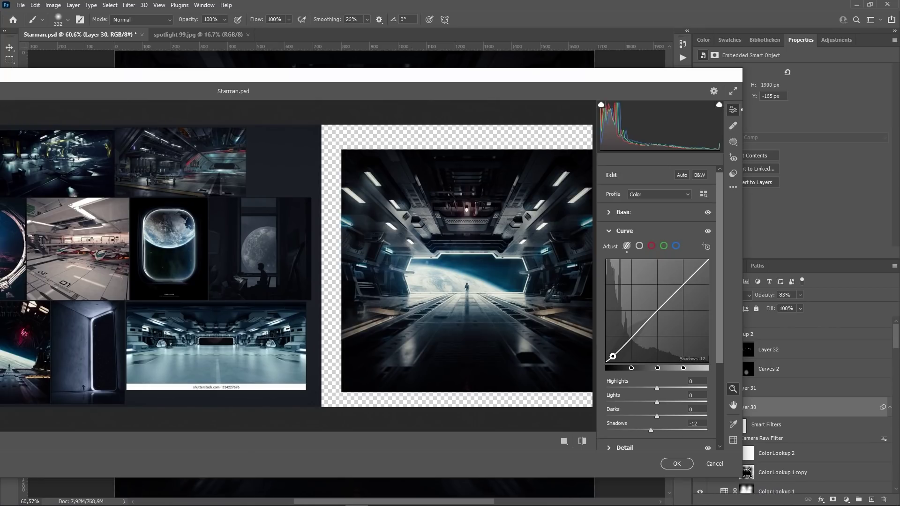
{"action": "scroll", "coordinate": [614, 357], "scroll_direction": "down", "scroll_amount": 5}
{"action": "left_click", "coordinate": [611, 365]}
{"action": "scroll", "coordinate": [631, 326], "scroll_direction": "down", "scroll_amount": 4}
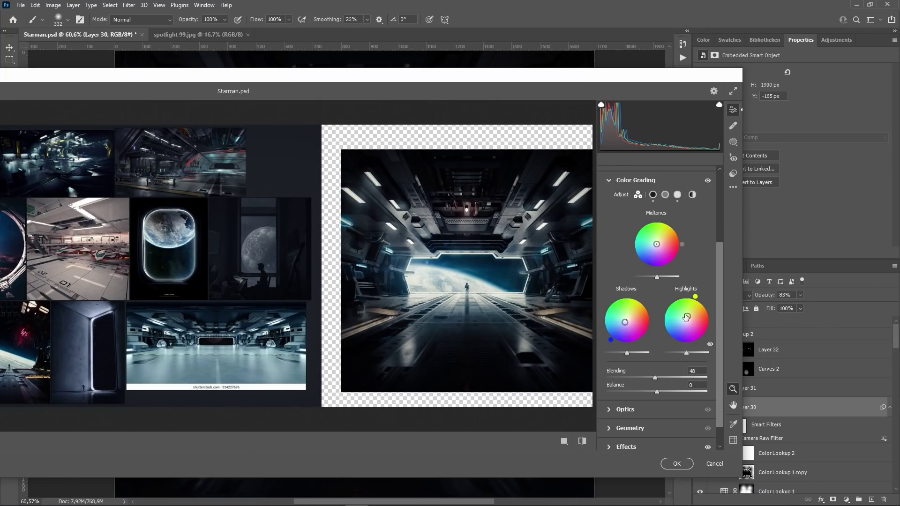
{"action": "left_click", "coordinate": [708, 181]}
{"action": "left_click", "coordinate": [708, 181]}
{"action": "scroll", "coordinate": [640, 331], "scroll_direction": "down", "scroll_amount": 1}
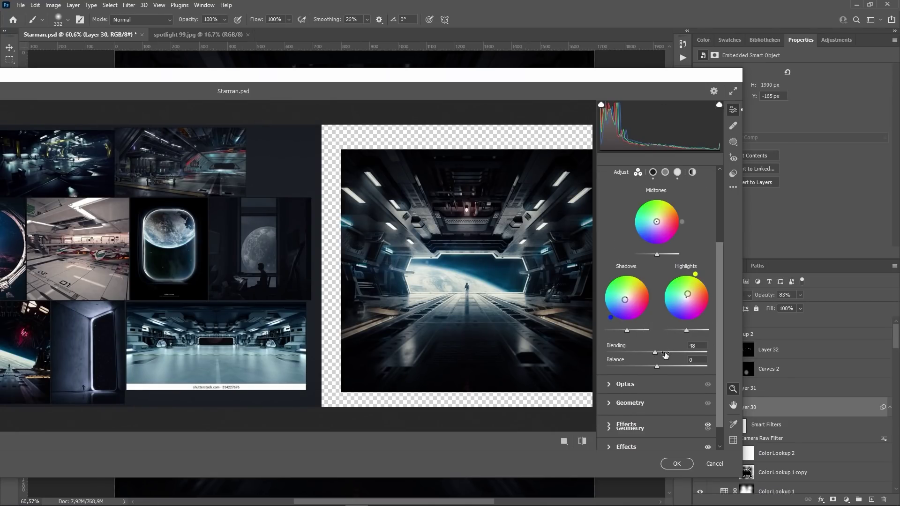
{"action": "left_click", "coordinate": [615, 423]}
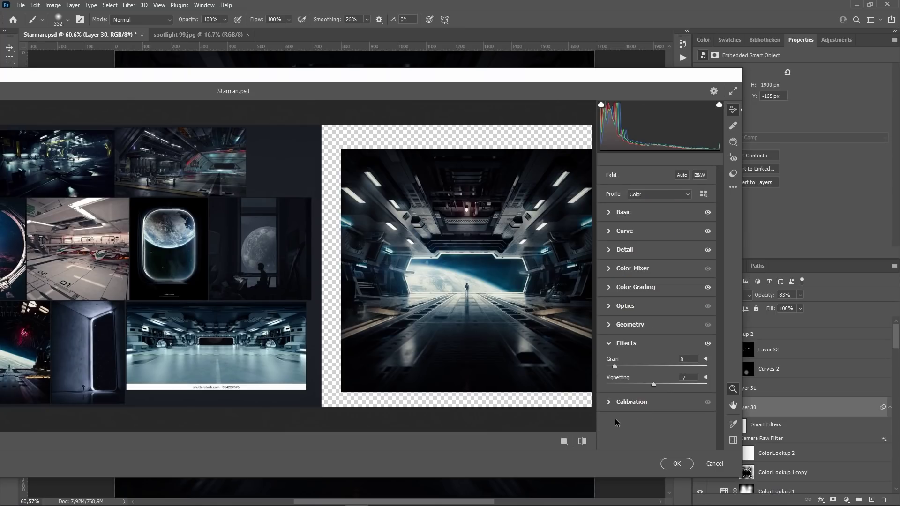
{"action": "left_click", "coordinate": [709, 463]}
{"action": "left_click", "coordinate": [472, 212]}
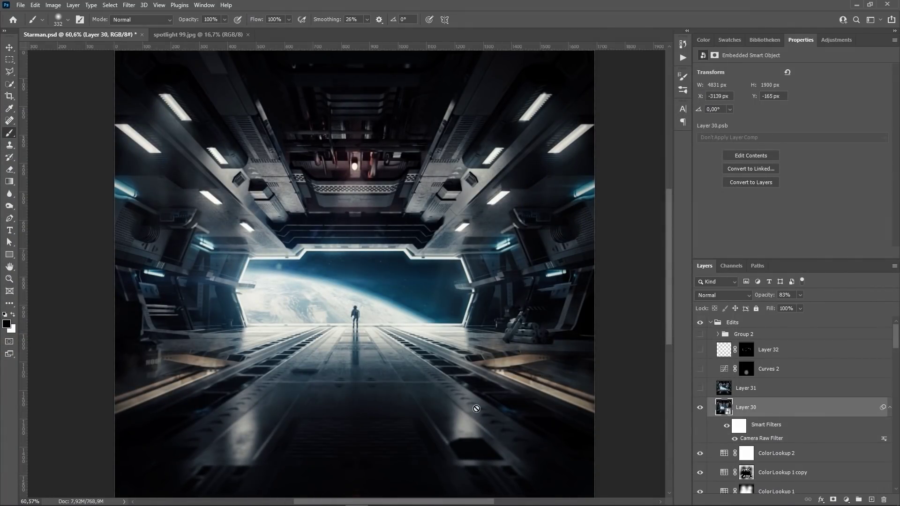
Step: Compare the image with and without Layer 31
{"action": "left_click", "coordinate": [701, 393]}
{"action": "left_click", "coordinate": [723, 391]}
{"action": "left_click", "coordinate": [700, 390]}
{"action": "left_click", "coordinate": [701, 390]}
{"action": "left_click", "coordinate": [697, 392]}
Step: Place a horizontal and a vertical guide through the middle of the canvas
{"action": "key", "text": "ctrl+r"}
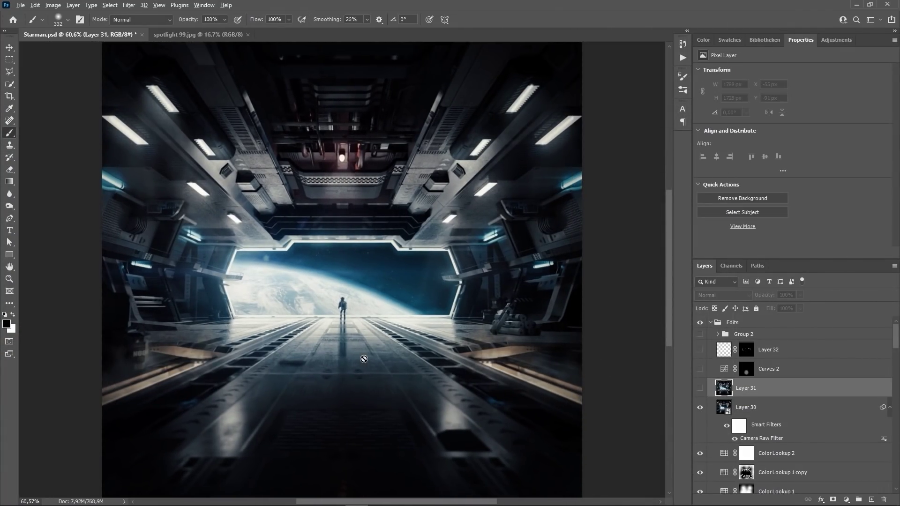
{"action": "scroll", "coordinate": [329, 347], "scroll_direction": "down", "scroll_amount": 1, "text": "alt"}
{"action": "key", "text": "ctrl+r"}
{"action": "left_click", "coordinate": [9, 48]}
{"action": "left_click_drag", "start_coordinate": [65, 46], "coordinate": [245, 275]}
{"action": "left_click_drag", "start_coordinate": [23, 275], "coordinate": [347, 299]}
Step: Check the composition against the center guides with Layer 31 on and off
{"action": "left_click", "coordinate": [702, 388]}
{"action": "left_click", "coordinate": [703, 388]}
{"action": "left_click", "coordinate": [702, 388]}
{"action": "left_click", "coordinate": [702, 388]}
{"action": "left_click", "coordinate": [703, 388]}
{"action": "left_click", "coordinate": [702, 388]}
Step: Remove the horizontal and vertical guides from the canvas
{"action": "left_click_drag", "start_coordinate": [346, 238], "coordinate": [15, 158]}
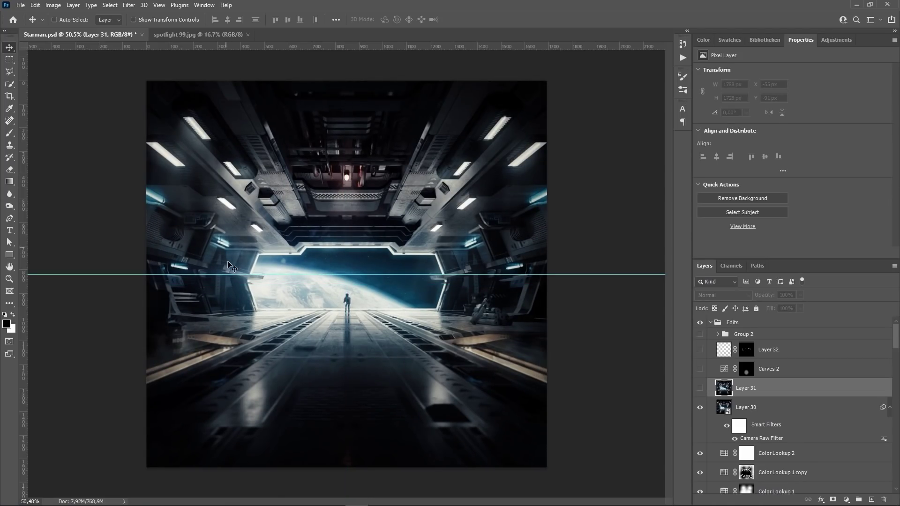
{"action": "left_click_drag", "start_coordinate": [237, 273], "coordinate": [253, 46]}
{"action": "key", "text": "ctrl+z"}
{"action": "key", "text": "ctrl+z"}
{"action": "left_click_drag", "start_coordinate": [556, 275], "coordinate": [528, 28]}
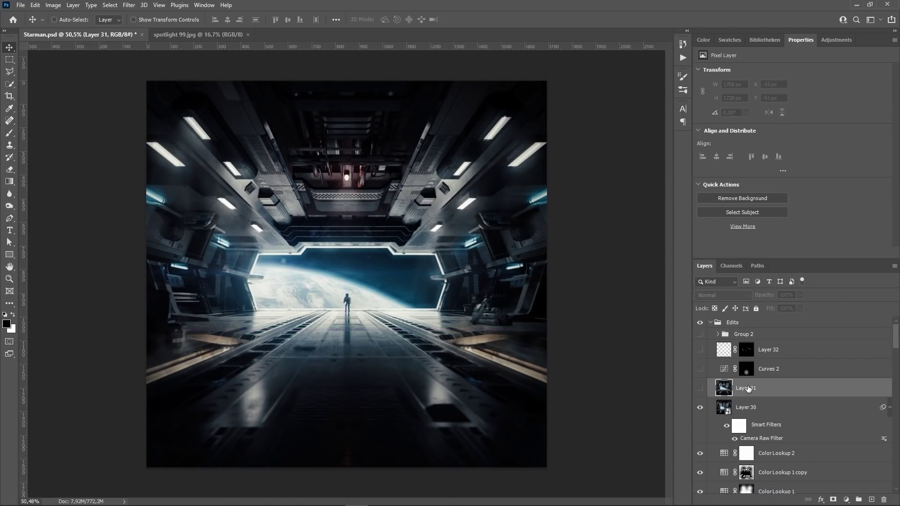
Step: Turn on Layer 31, the Curves 2 adjustment and Layer 32
{"action": "left_click", "coordinate": [700, 388]}
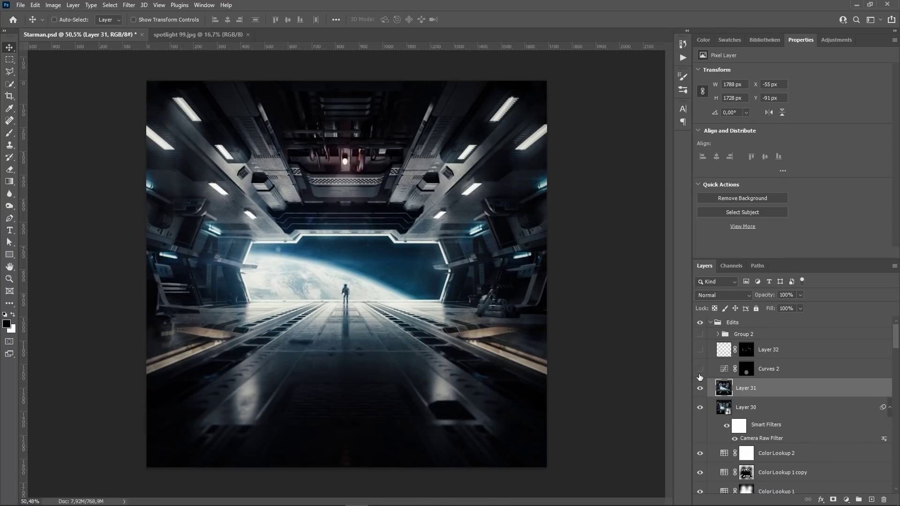
{"action": "left_click", "coordinate": [749, 371]}
{"action": "left_click", "coordinate": [701, 350]}
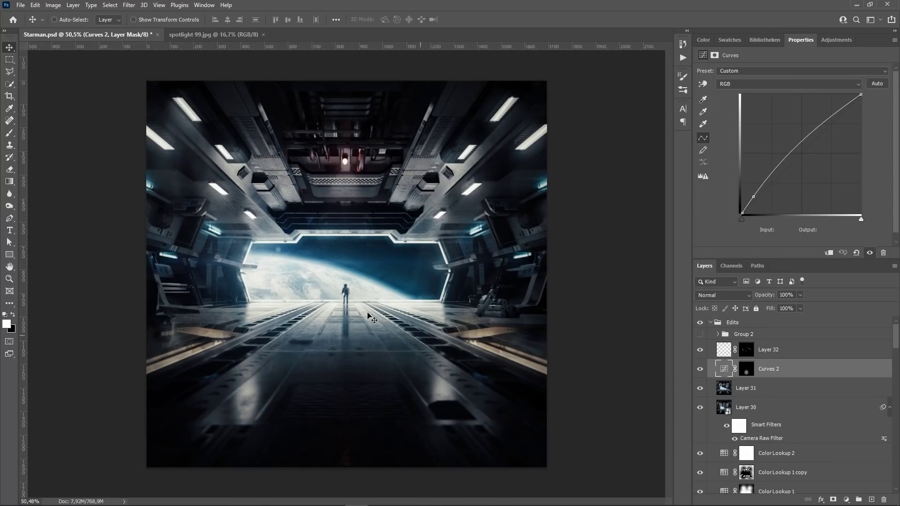
Step: Examine the hangar window up close with Layer 32 on and off
{"action": "scroll", "coordinate": [237, 232], "scroll_direction": "up", "scroll_amount": 14, "text": "alt"}
{"action": "scroll", "coordinate": [263, 246], "scroll_direction": "down", "scroll_amount": 4, "text": "alt"}
{"action": "left_click", "coordinate": [702, 351]}
{"action": "left_click", "coordinate": [702, 350]}
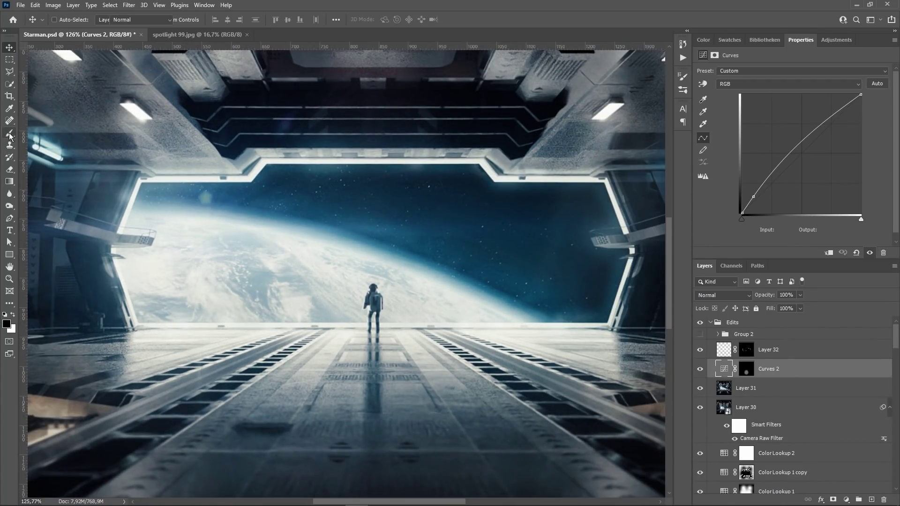
Step: Add a new layer above Curves 2 and paint seven soft white light spots along the window's upper edge with a 59 px brush
{"action": "left_click", "coordinate": [10, 135]}
{"action": "left_click", "coordinate": [873, 499]}
{"action": "right_click_drag", "start_coordinate": [393, 301], "coordinate": [331, 313], "text": "alt"}
{"action": "key", "text": "y"}
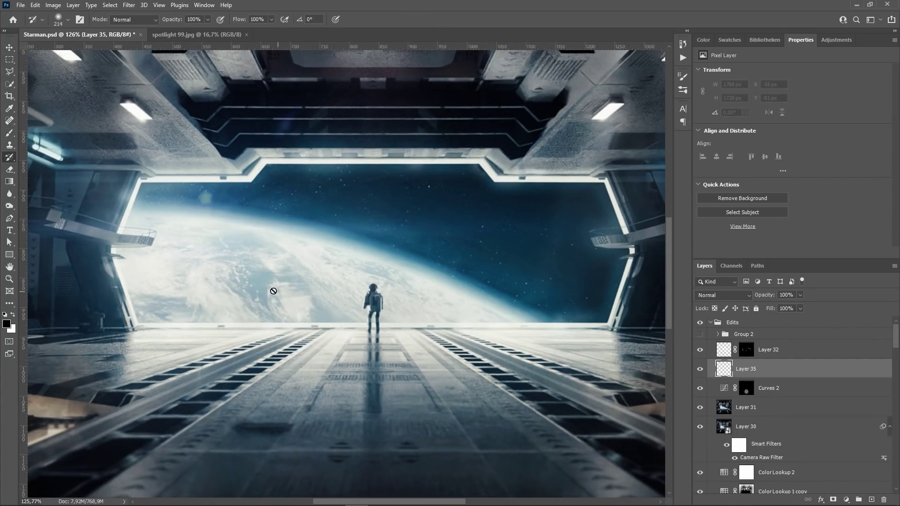
{"action": "left_click", "coordinate": [9, 134]}
{"action": "right_click_drag", "start_coordinate": [180, 204], "coordinate": [136, 203], "text": "alt"}
{"action": "left_click", "coordinate": [166, 185]}
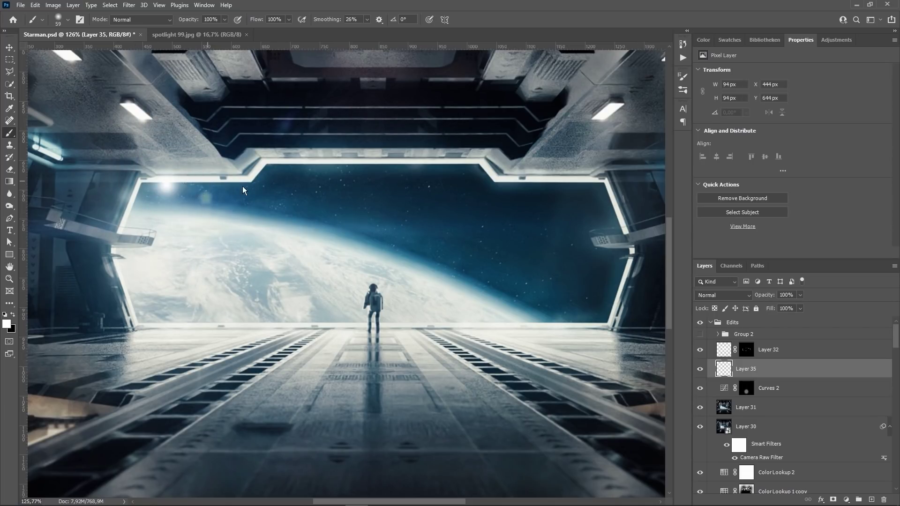
{"action": "left_click", "coordinate": [203, 184]}
{"action": "left_click", "coordinate": [270, 168]}
{"action": "left_click", "coordinate": [398, 162]}
{"action": "left_click", "coordinate": [467, 171]}
{"action": "left_click", "coordinate": [544, 186]}
{"action": "left_click", "coordinate": [587, 190]}
Step: Set the light-spot layer to Screen at 24% opacity, and delete the layer
{"action": "left_click", "coordinate": [724, 295]}
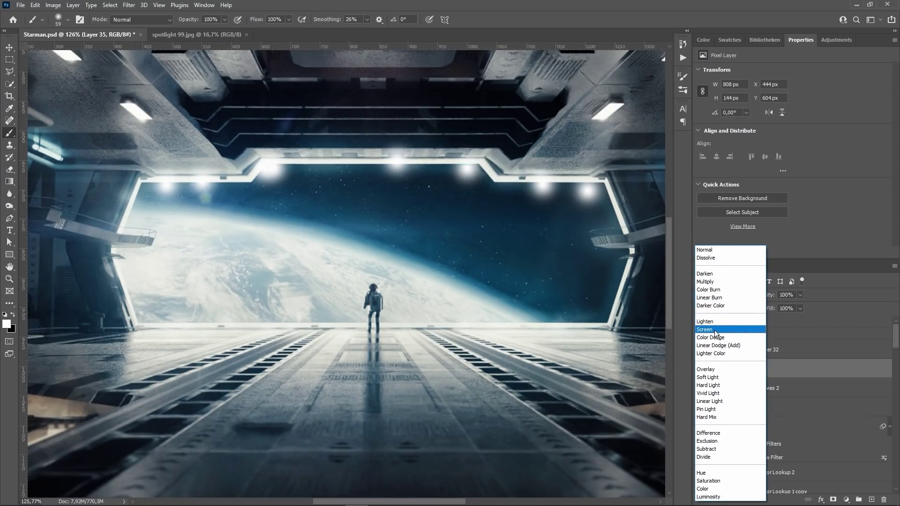
{"action": "left_click", "coordinate": [717, 330]}
{"action": "left_click_drag", "start_coordinate": [769, 297], "coordinate": [735, 297]}
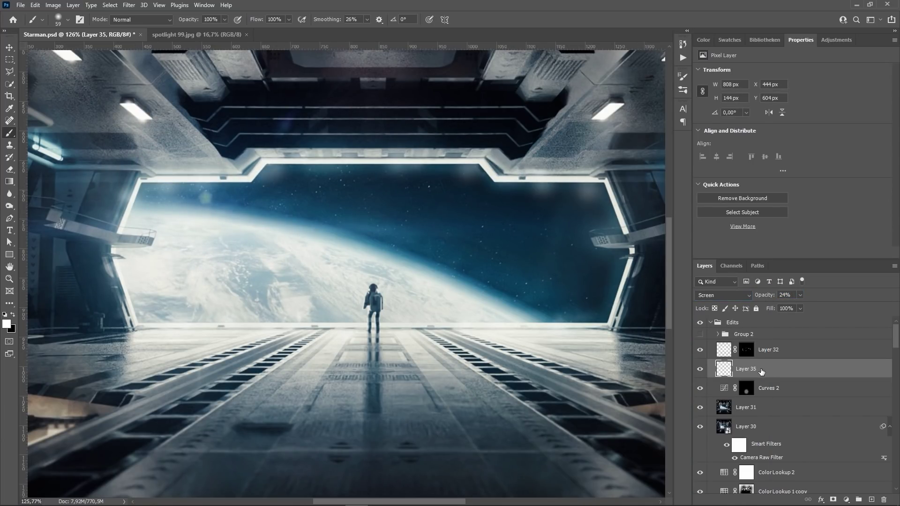
{"action": "key", "text": "Delete"}
Step: Turn on Group 2, expand it and select Layer 34 inside it
{"action": "left_click", "coordinate": [700, 334]}
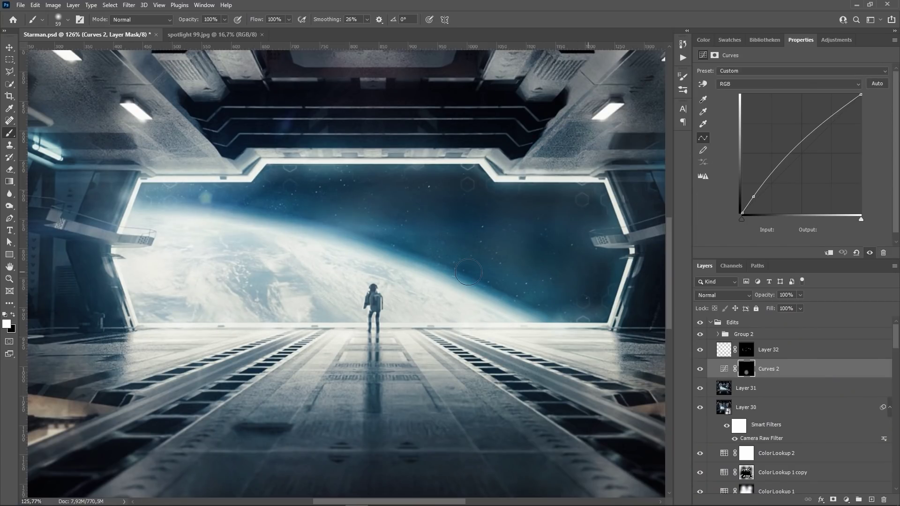
{"action": "left_click", "coordinate": [698, 336]}
{"action": "left_click", "coordinate": [718, 334]}
{"action": "left_click", "coordinate": [747, 355]}
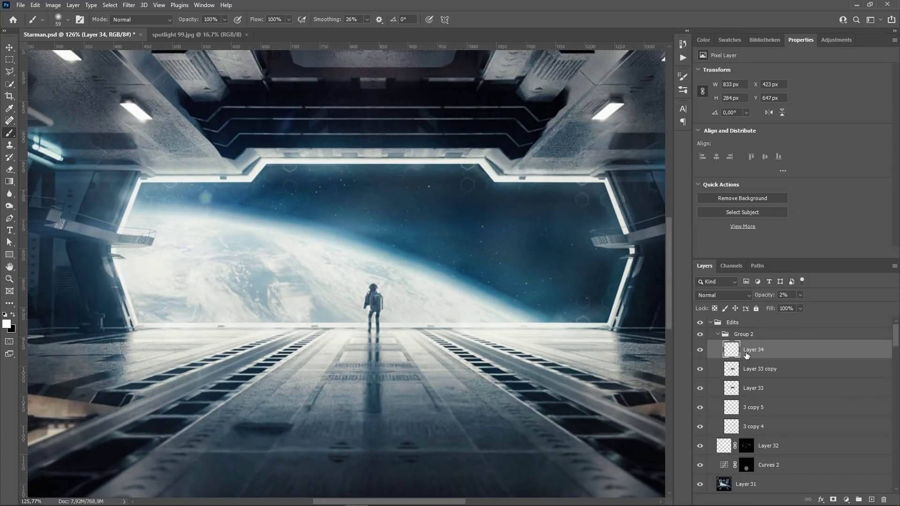
{"action": "left_click", "coordinate": [701, 357], "text": "alt"}
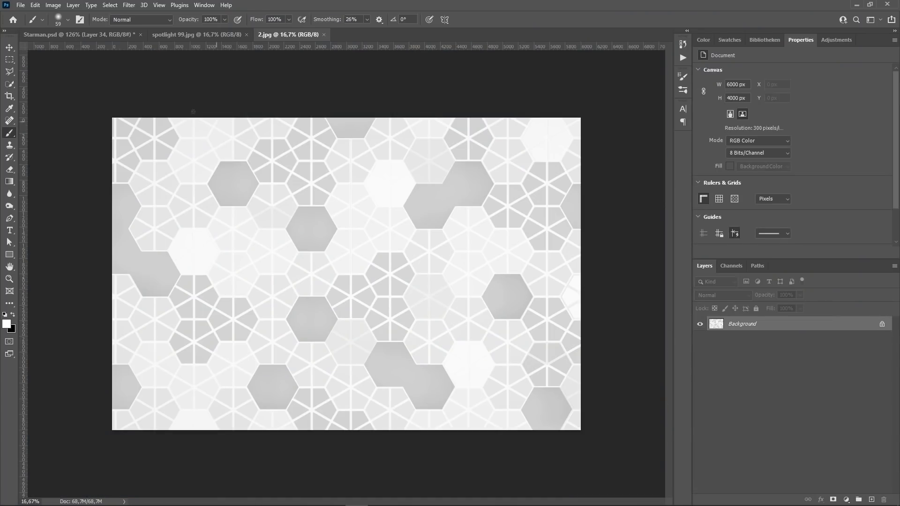
Step: Apply the Find Edges filter to the hexagon texture in 2.jpg and invert its colors
{"action": "left_click", "coordinate": [128, 4]}
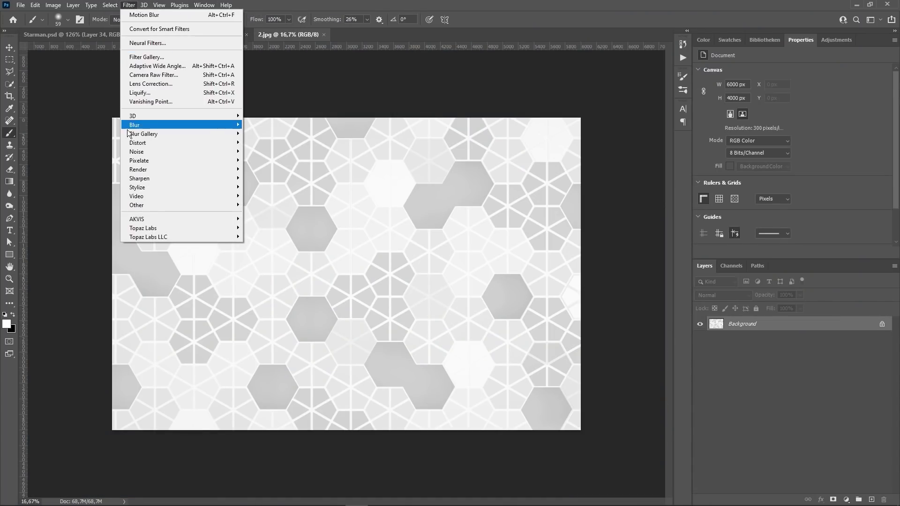
{"action": "mouse_move", "coordinate": [153, 172]}
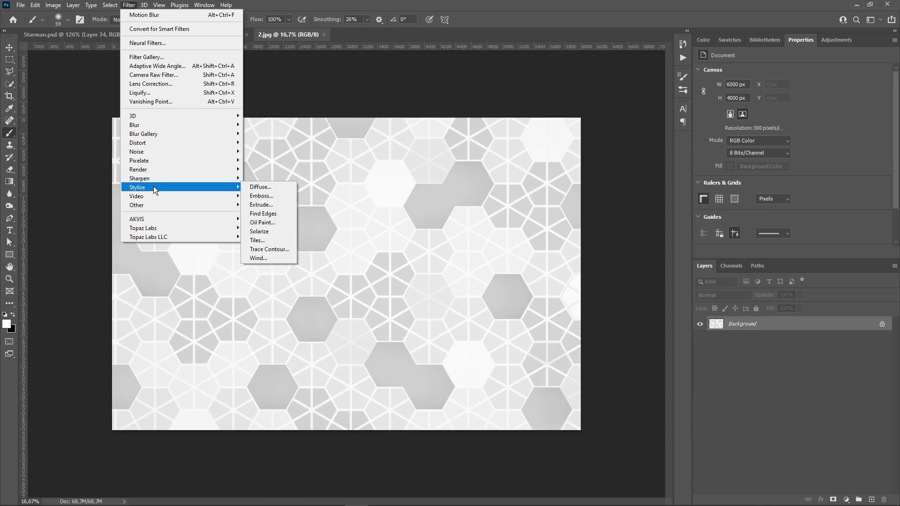
{"action": "left_click", "coordinate": [259, 216]}
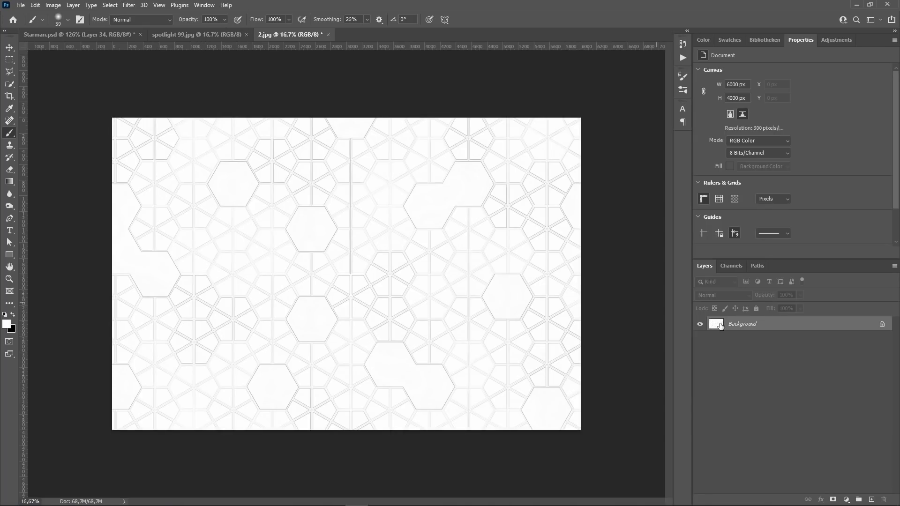
{"action": "key", "text": "ctrl+i"}
{"action": "scroll", "coordinate": [269, 235], "scroll_direction": "up", "scroll_amount": 2, "text": "alt"}
Step: Copy the inverted hexagon texture into Starman.psd as a new layer above Layer 34 in Group 2
{"action": "left_click", "coordinate": [10, 50]}
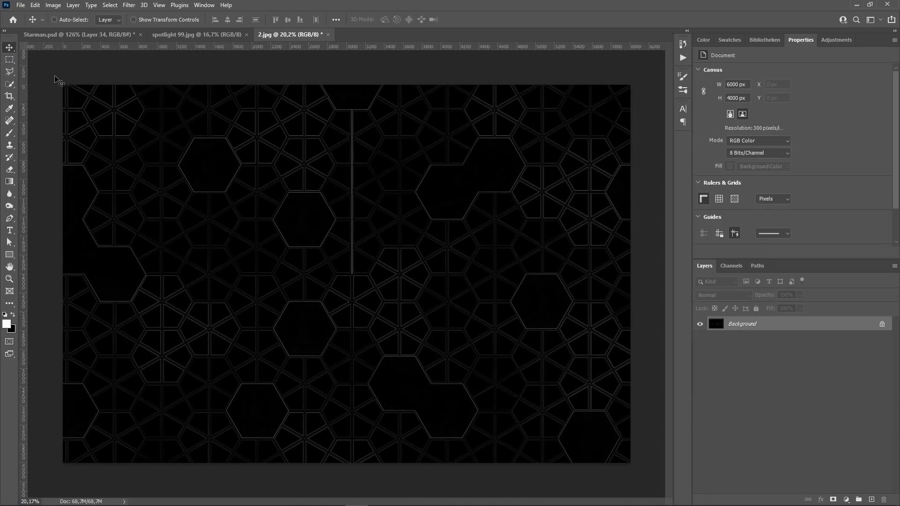
{"action": "left_click_drag", "start_coordinate": [114, 33], "coordinate": [353, 310]}
{"action": "scroll", "coordinate": [354, 310], "scroll_direction": "down", "scroll_amount": 12, "text": "alt"}
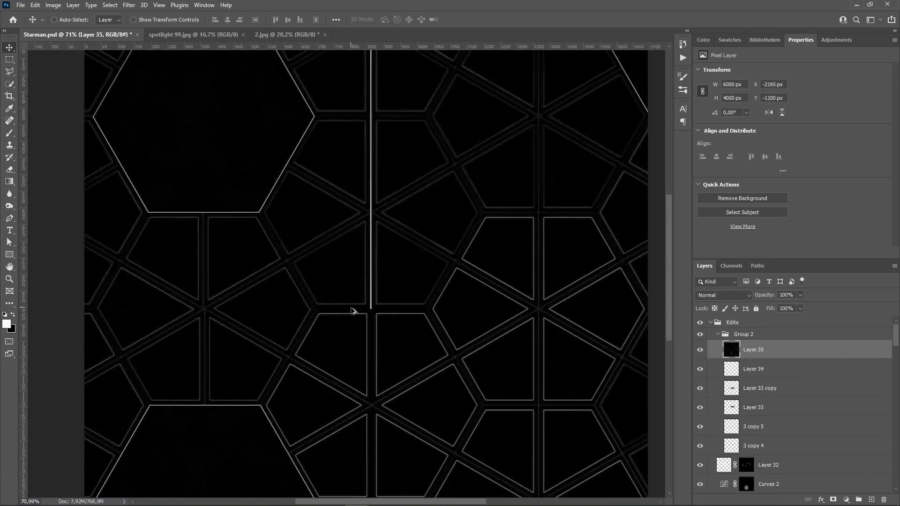
Step: Scale the hexagon texture layer down proportionally to about 620 × 414 px at the centre of the image
{"action": "key", "text": "ctrl+t"}
{"action": "scroll", "coordinate": [468, 382], "scroll_direction": "down", "scroll_amount": 8, "text": "alt"}
{"action": "left_click_drag", "start_coordinate": [588, 445], "coordinate": [368, 300], "text": "alt"}
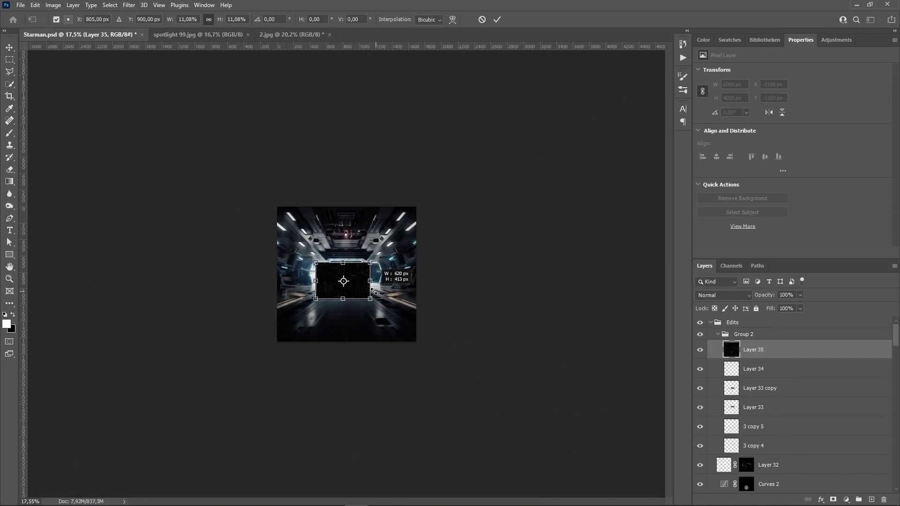
{"action": "scroll", "coordinate": [368, 302], "scroll_direction": "up", "scroll_amount": 14, "text": "alt"}
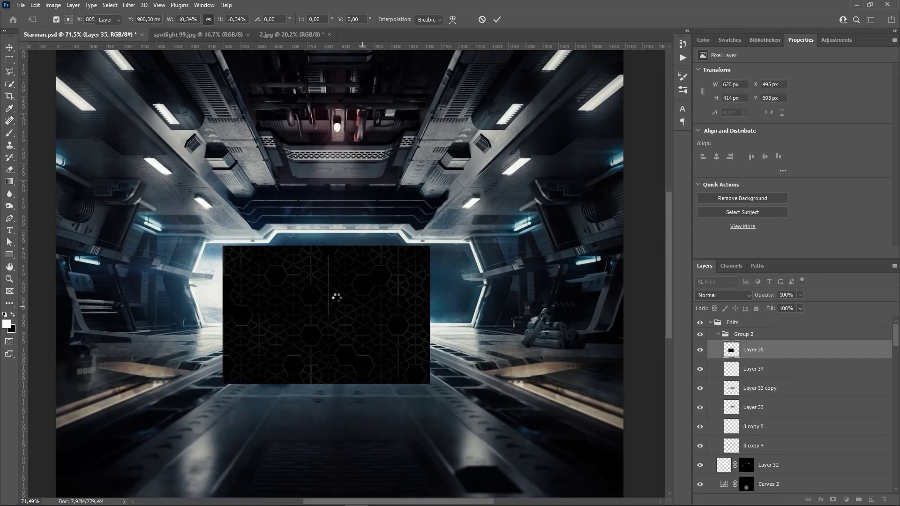
Step: Set the hexagon texture layer to Screen and move it up over the space view in the hangar window
{"action": "scroll", "coordinate": [336, 298], "scroll_direction": "up", "scroll_amount": 9, "text": "alt"}
{"action": "left_click", "coordinate": [722, 295]}
{"action": "left_click", "coordinate": [716, 331]}
{"action": "left_click_drag", "start_coordinate": [440, 252], "coordinate": [384, 223]}
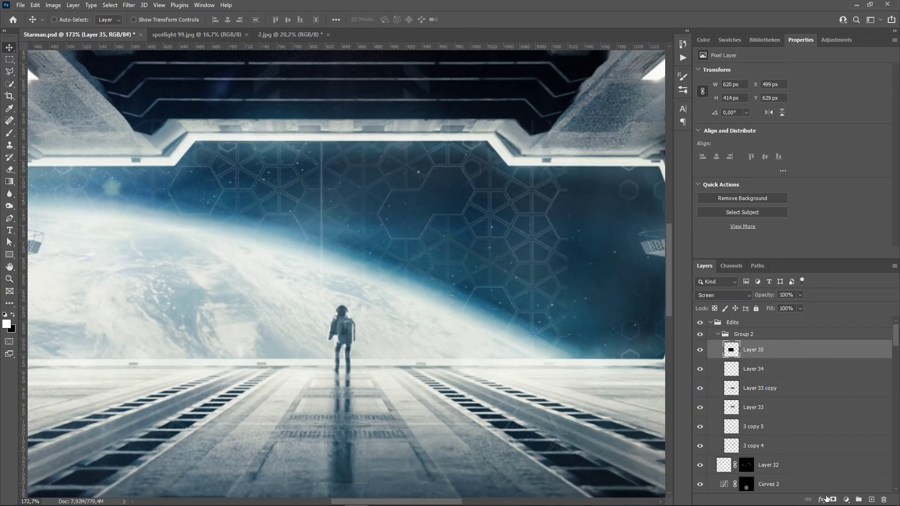
Step: Add a layer mask to the hexagon texture, brush black over the planet area, and delete the layer
{"action": "left_click", "coordinate": [833, 499]}
{"action": "key", "text": "b"}
{"action": "scroll", "coordinate": [206, 247], "scroll_direction": "down", "scroll_amount": 4, "text": "alt"}
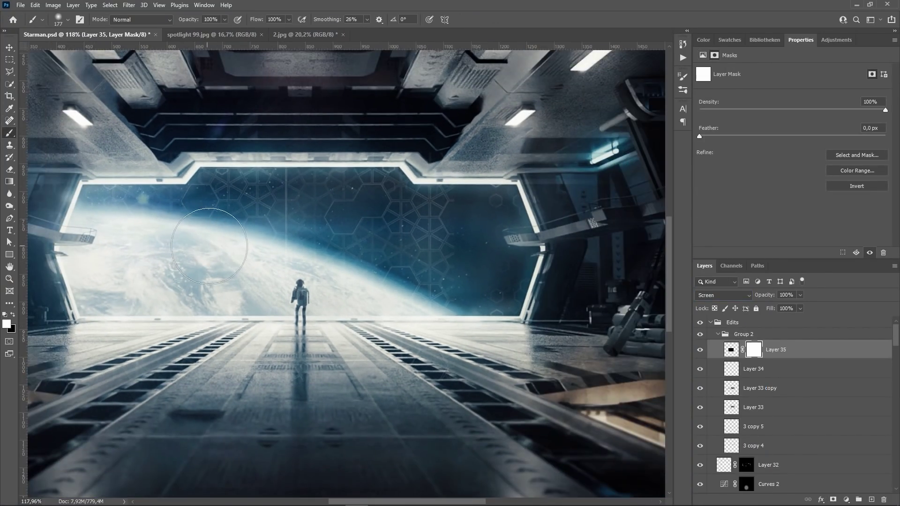
{"action": "key", "text": "x"}
{"action": "mouse_move", "coordinate": [211, 236]}
{"action": "left_mouse_down"}
{"action": "mouse_move", "coordinate": [454, 239]}
{"action": "mouse_move", "coordinate": [104, 192]}
{"action": "left_mouse_up"}
{"action": "left_click", "coordinate": [785, 348]}
{"action": "key", "text": "Delete"}
Step: Hide Layer 34, Layer 33 copy, Layer 33 and 3 copy 5 in Group 2 to examine the window without them
{"action": "left_click", "coordinate": [698, 353]}
{"action": "scroll", "coordinate": [330, 173], "scroll_direction": "up", "scroll_amount": 8, "text": "alt"}
{"action": "left_click", "coordinate": [700, 353]}
{"action": "left_click_drag", "start_coordinate": [700, 352], "coordinate": [701, 372]}
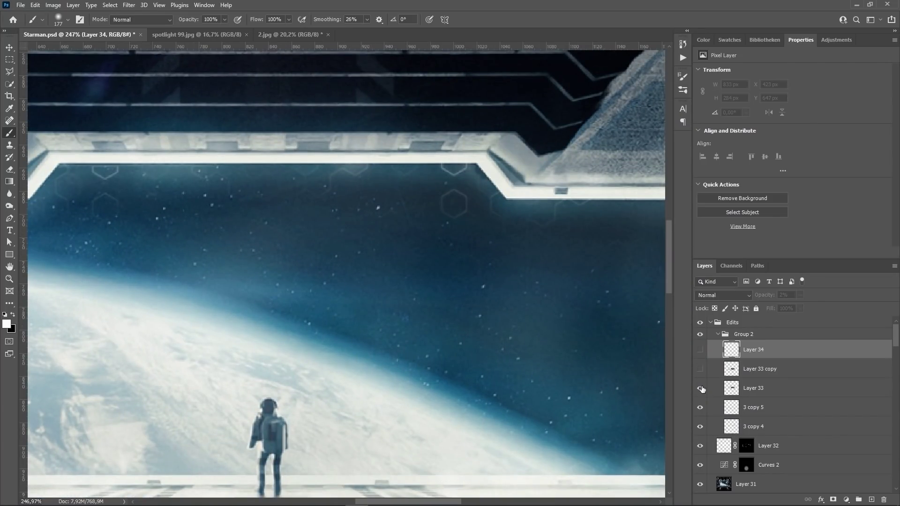
{"action": "left_click", "coordinate": [702, 390]}
{"action": "scroll", "coordinate": [576, 351], "scroll_direction": "down", "scroll_amount": 4, "text": "alt"}
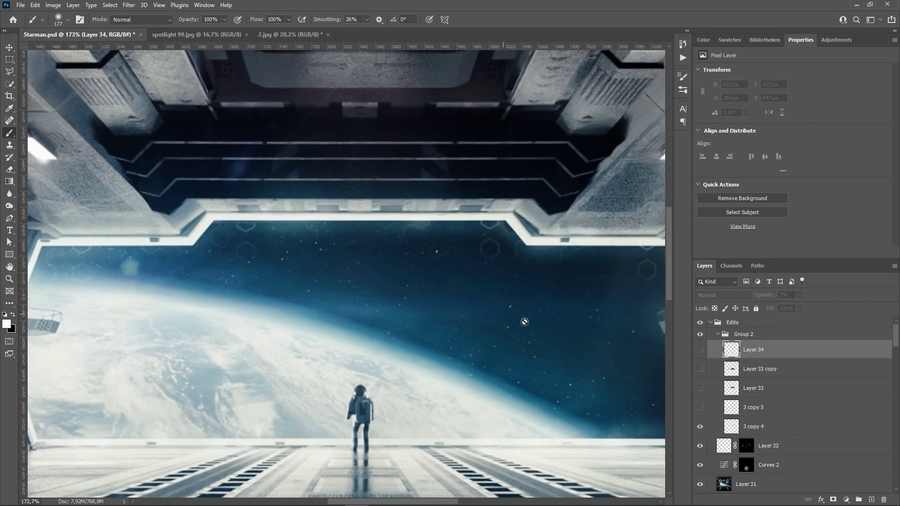
{"action": "scroll", "coordinate": [557, 302], "scroll_direction": "right", "scroll_amount": 1}
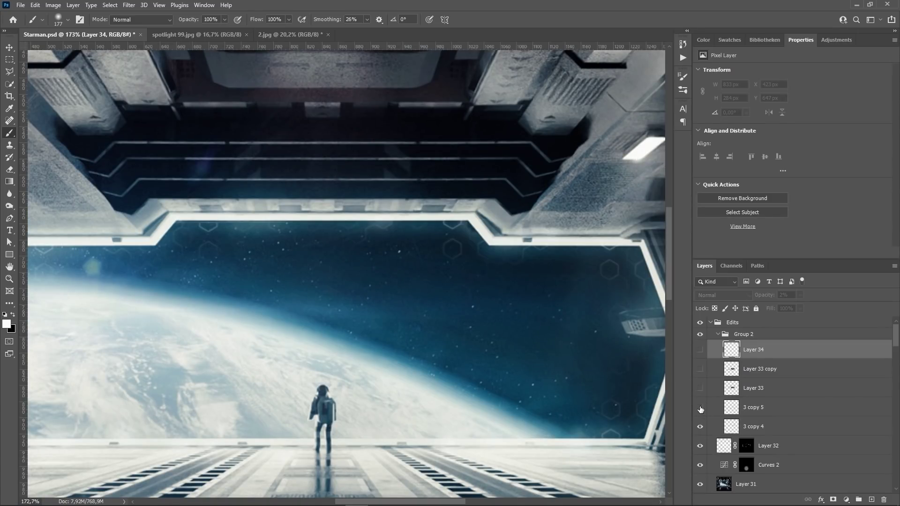
Step: Turn 3 copy 5, Layer 33, Layer 33 copy and Layer 34 back on one by one, comparing their effect on the window
{"action": "left_click", "coordinate": [699, 389]}
{"action": "left_click", "coordinate": [700, 389]}
{"action": "left_click", "coordinate": [700, 389]}
{"action": "left_click", "coordinate": [760, 394]}
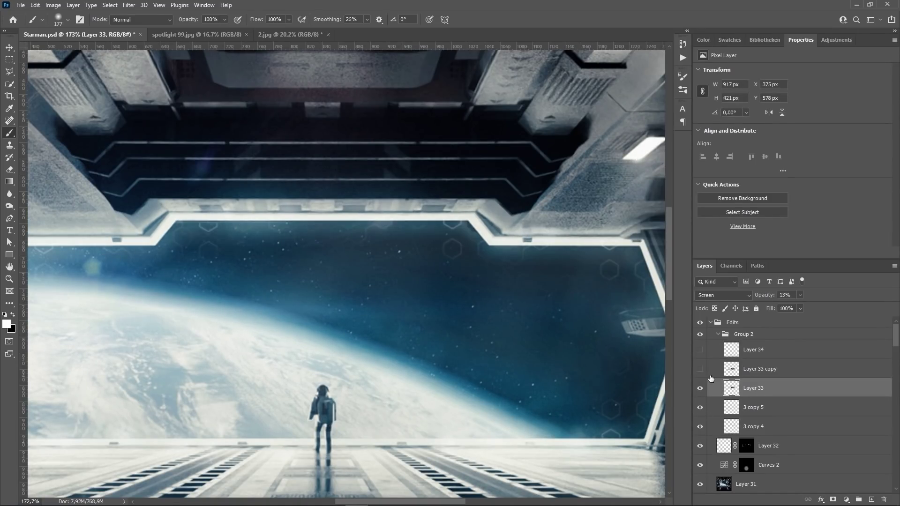
{"action": "left_click", "coordinate": [700, 370]}
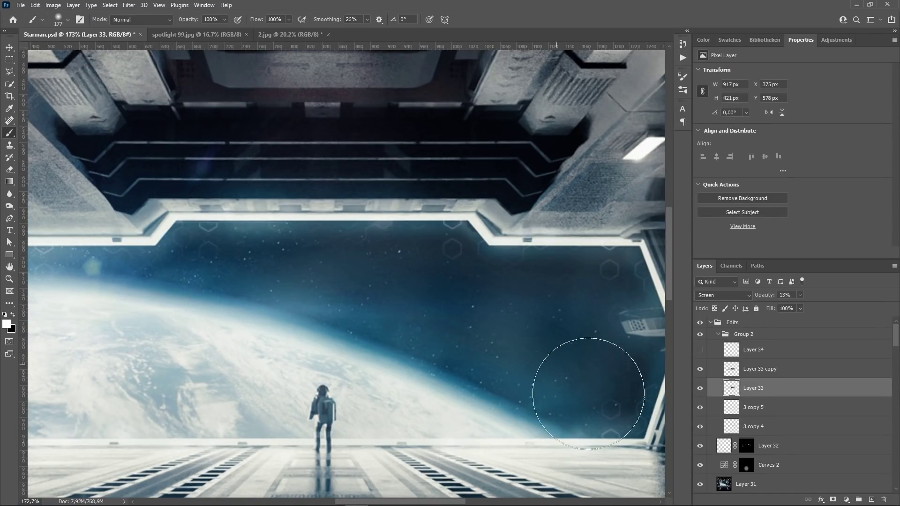
{"action": "left_click", "coordinate": [700, 350]}
{"action": "key", "text": "v"}
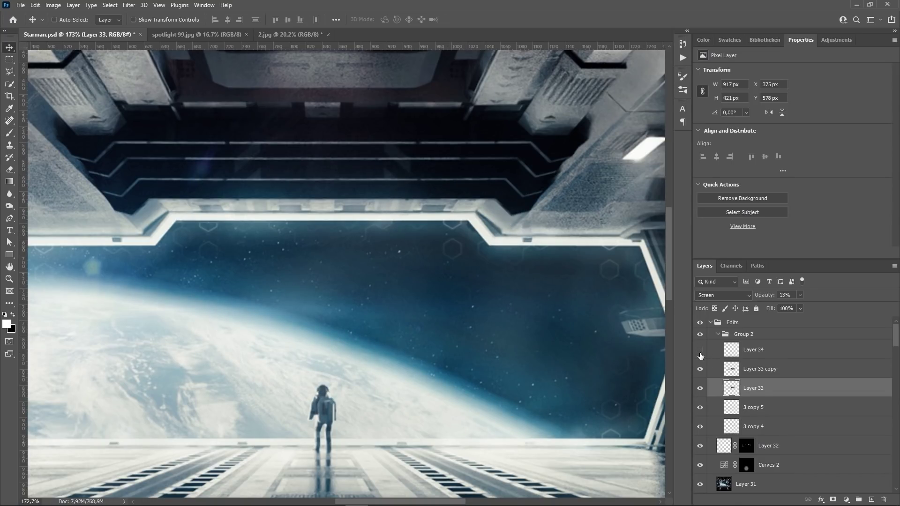
{"action": "left_click", "coordinate": [745, 352]}
Step: Collapse the Edits group and toggle its visibility off and on to compare the whole image before and after
{"action": "scroll", "coordinate": [489, 271], "scroll_direction": "down", "scroll_amount": 8, "text": "alt"}
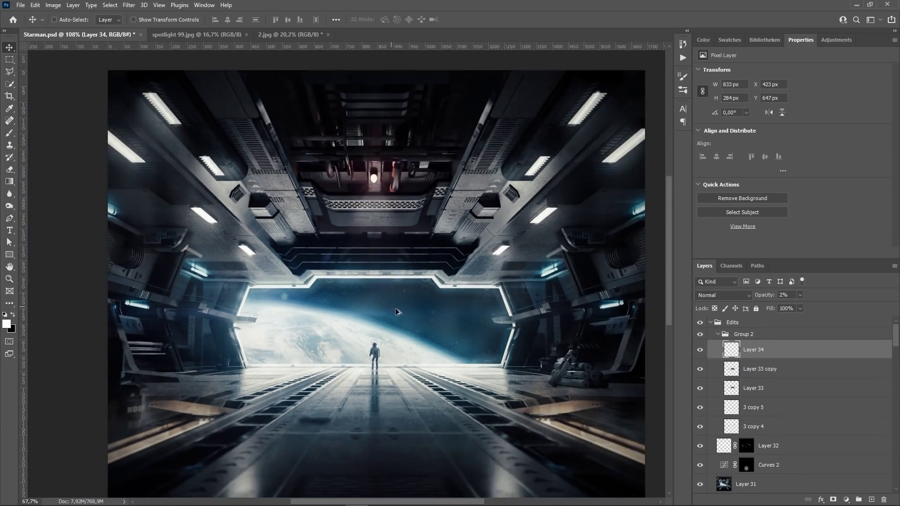
{"action": "scroll", "coordinate": [385, 312], "scroll_direction": "up", "scroll_amount": 1, "text": "alt"}
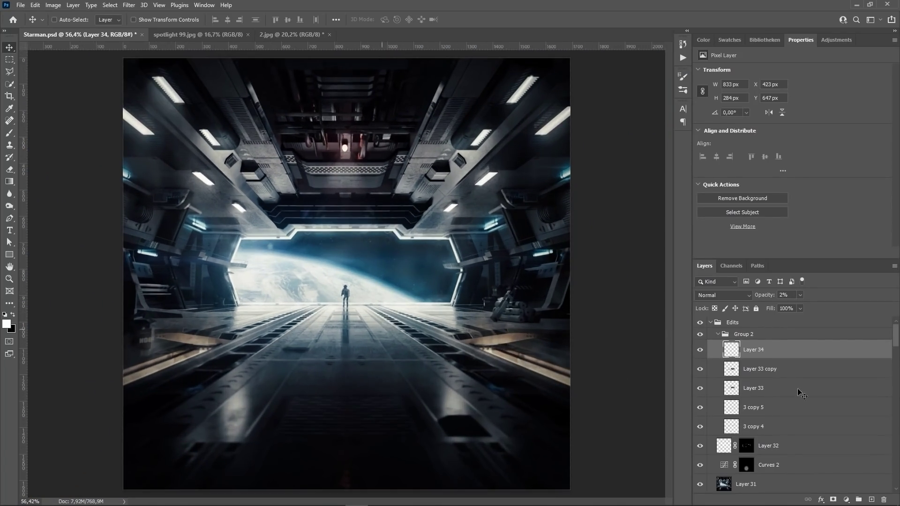
{"action": "left_click", "coordinate": [710, 322]}
{"action": "left_click", "coordinate": [701, 324]}
{"action": "left_click", "coordinate": [701, 324]}
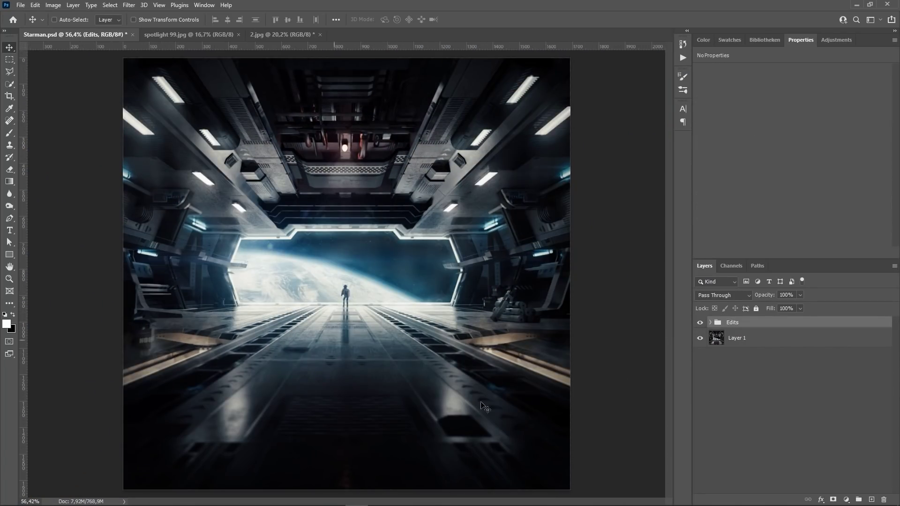